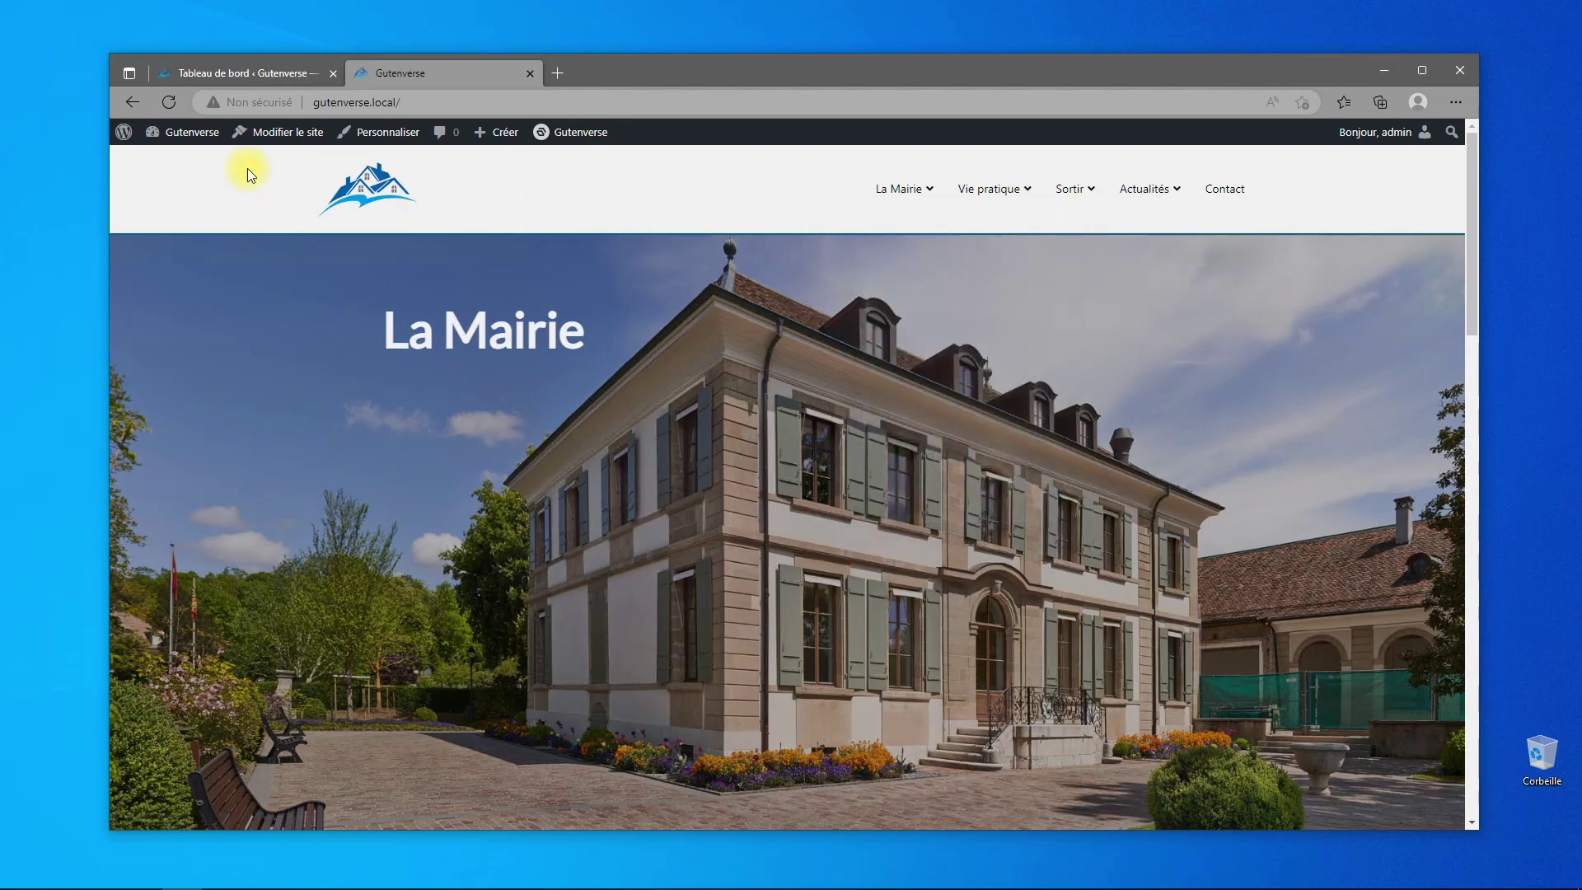
- Switch from the public La Mairie page to the WordPress admin dashboard
{"action": "left_click", "coordinate": [240, 71]}
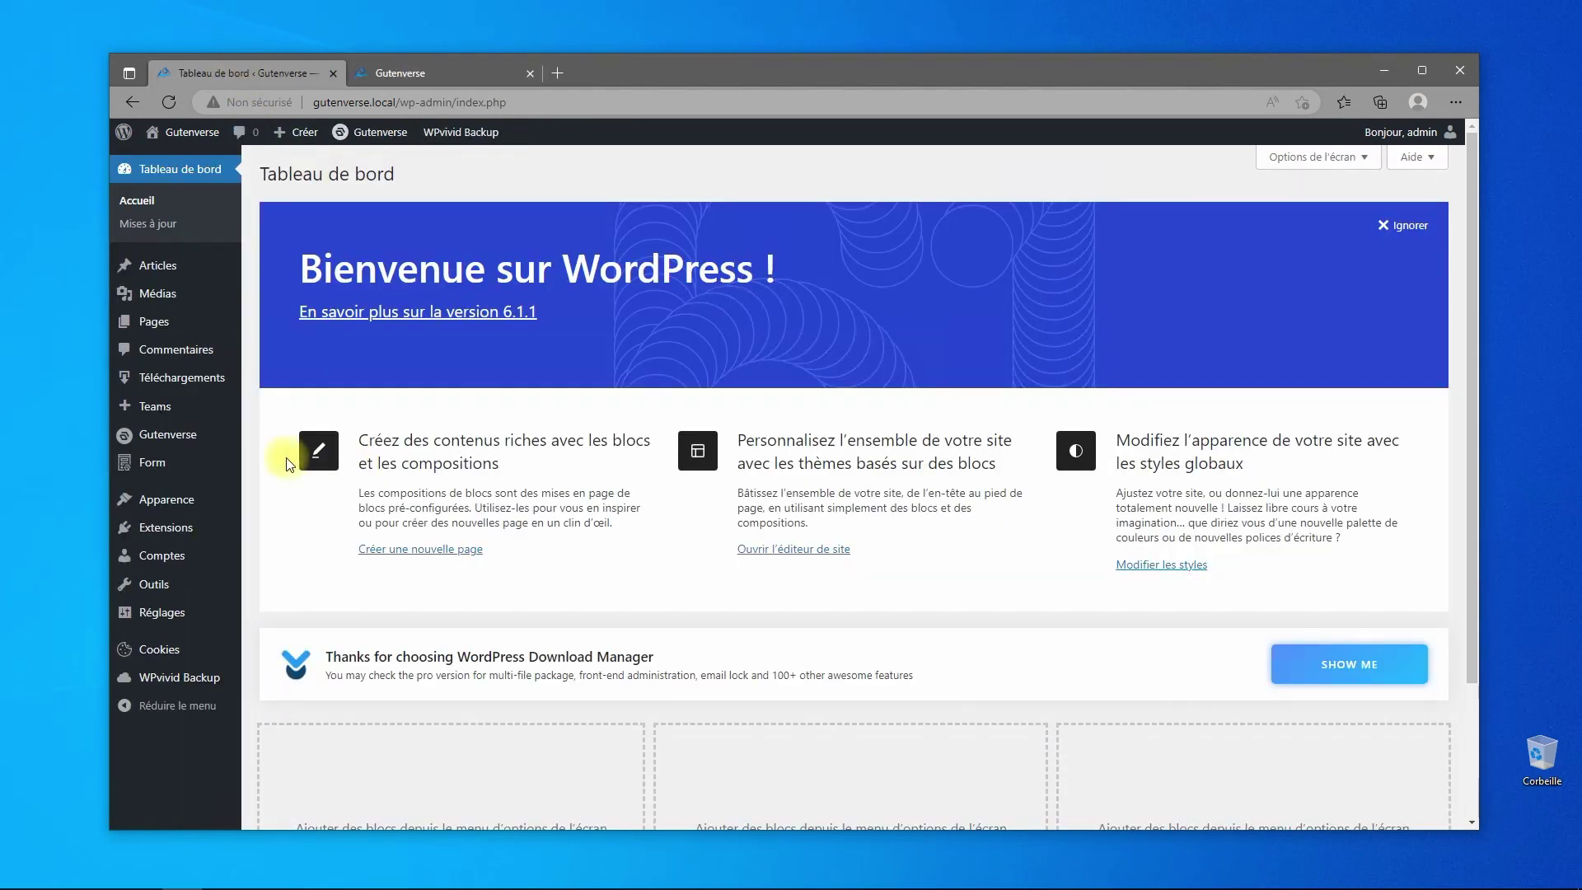
{"action": "mouse_move", "coordinate": [161, 412]}
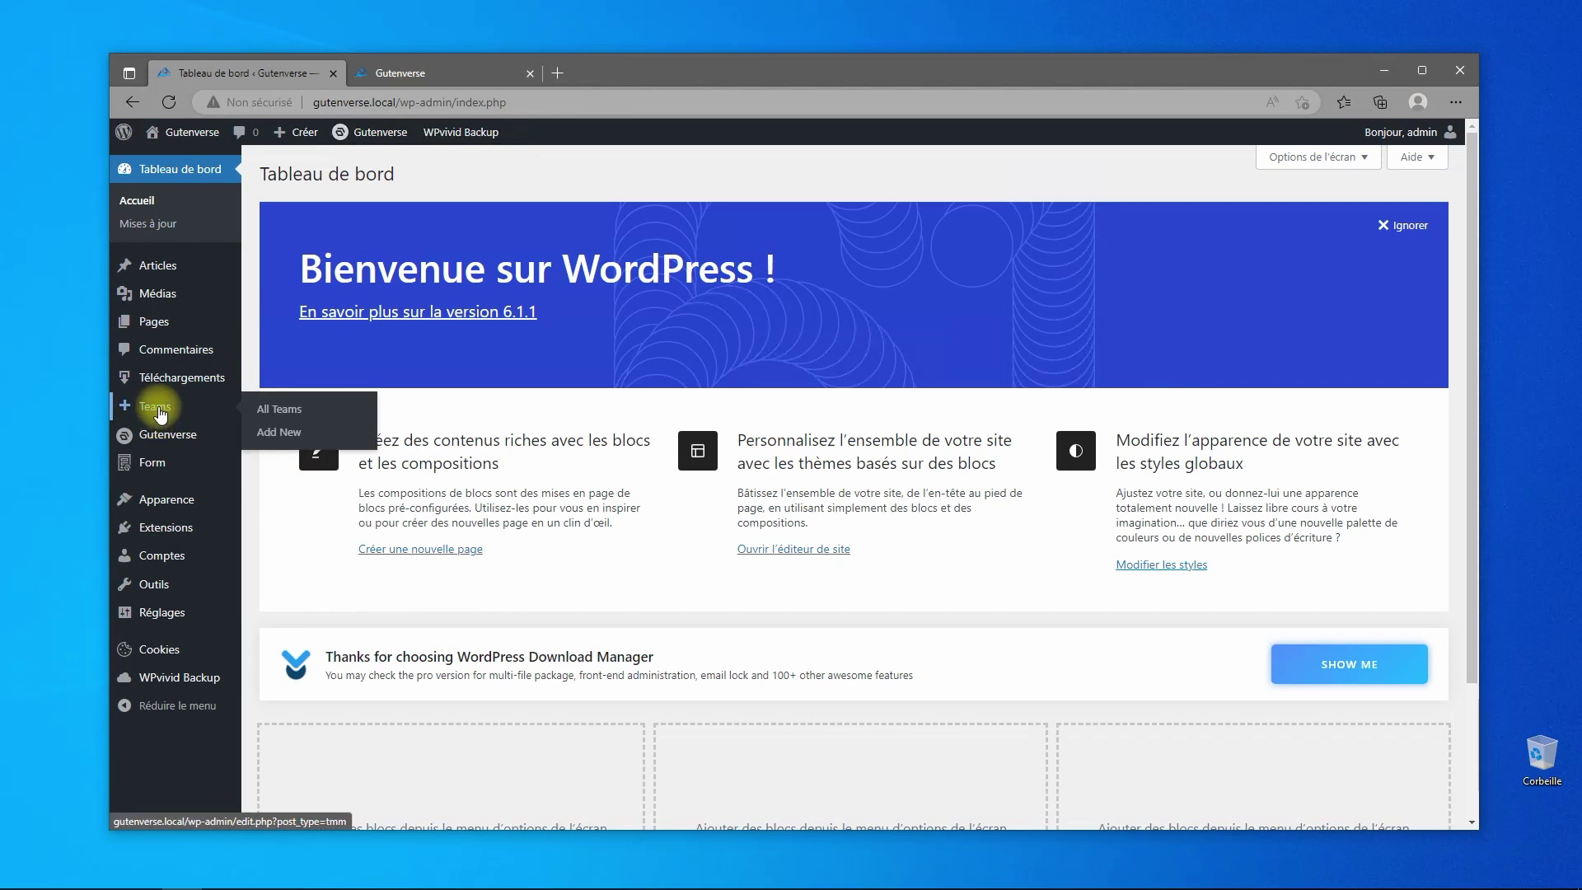
- Open the Teams plugin's All Teams list, which is still empty
{"action": "left_click", "coordinate": [159, 409]}
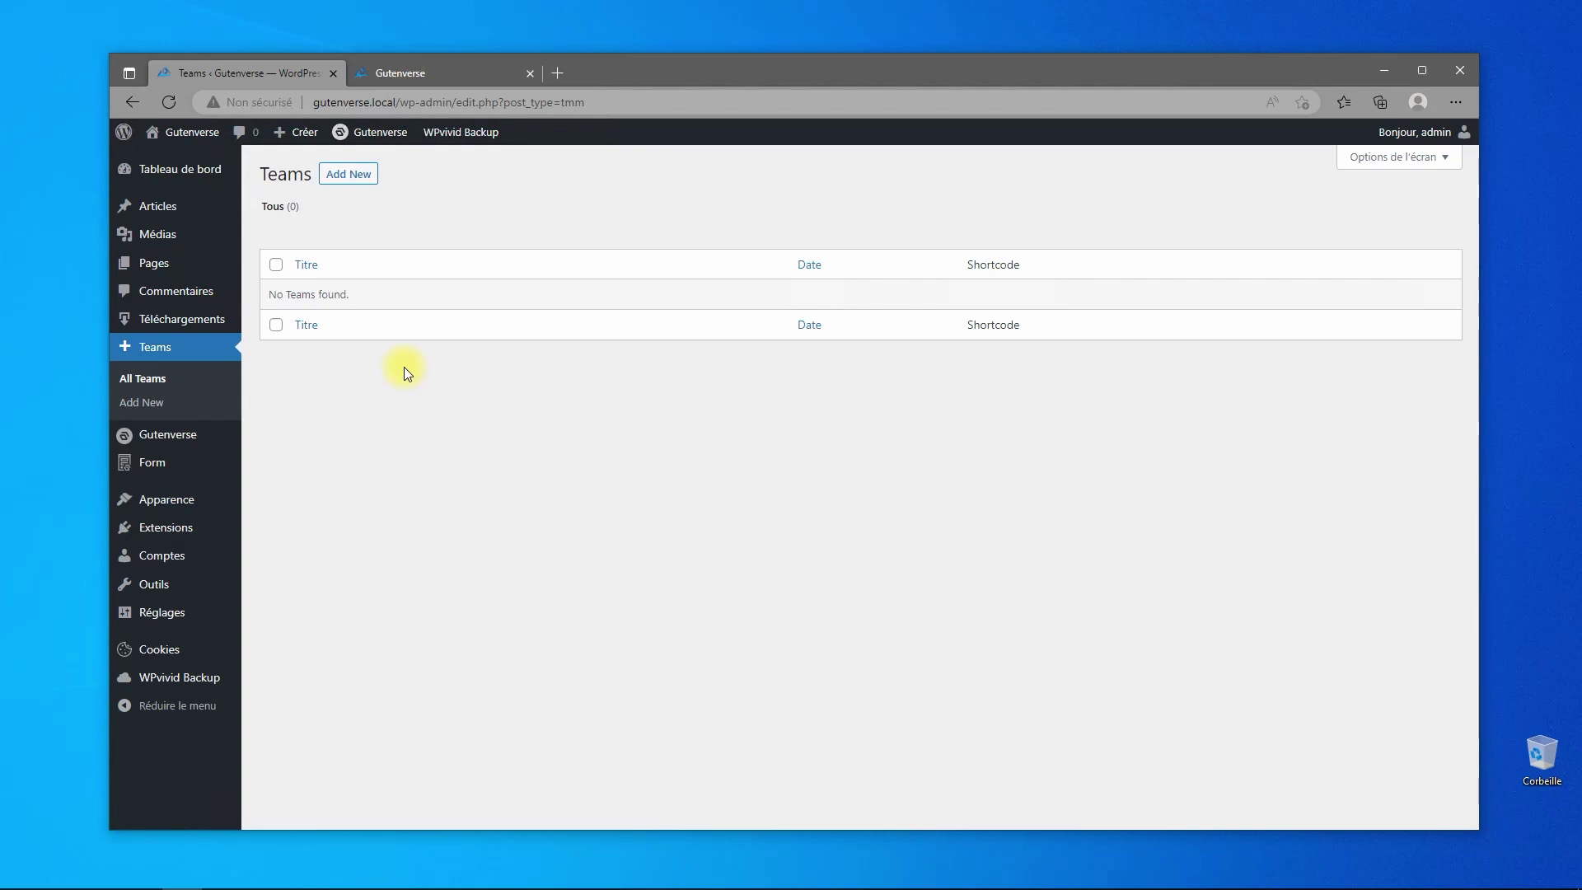
- Create a team titled 'Le Maire' with member Nom Prénom, role 'Le Maire'
{"action": "left_click", "coordinate": [351, 175]}
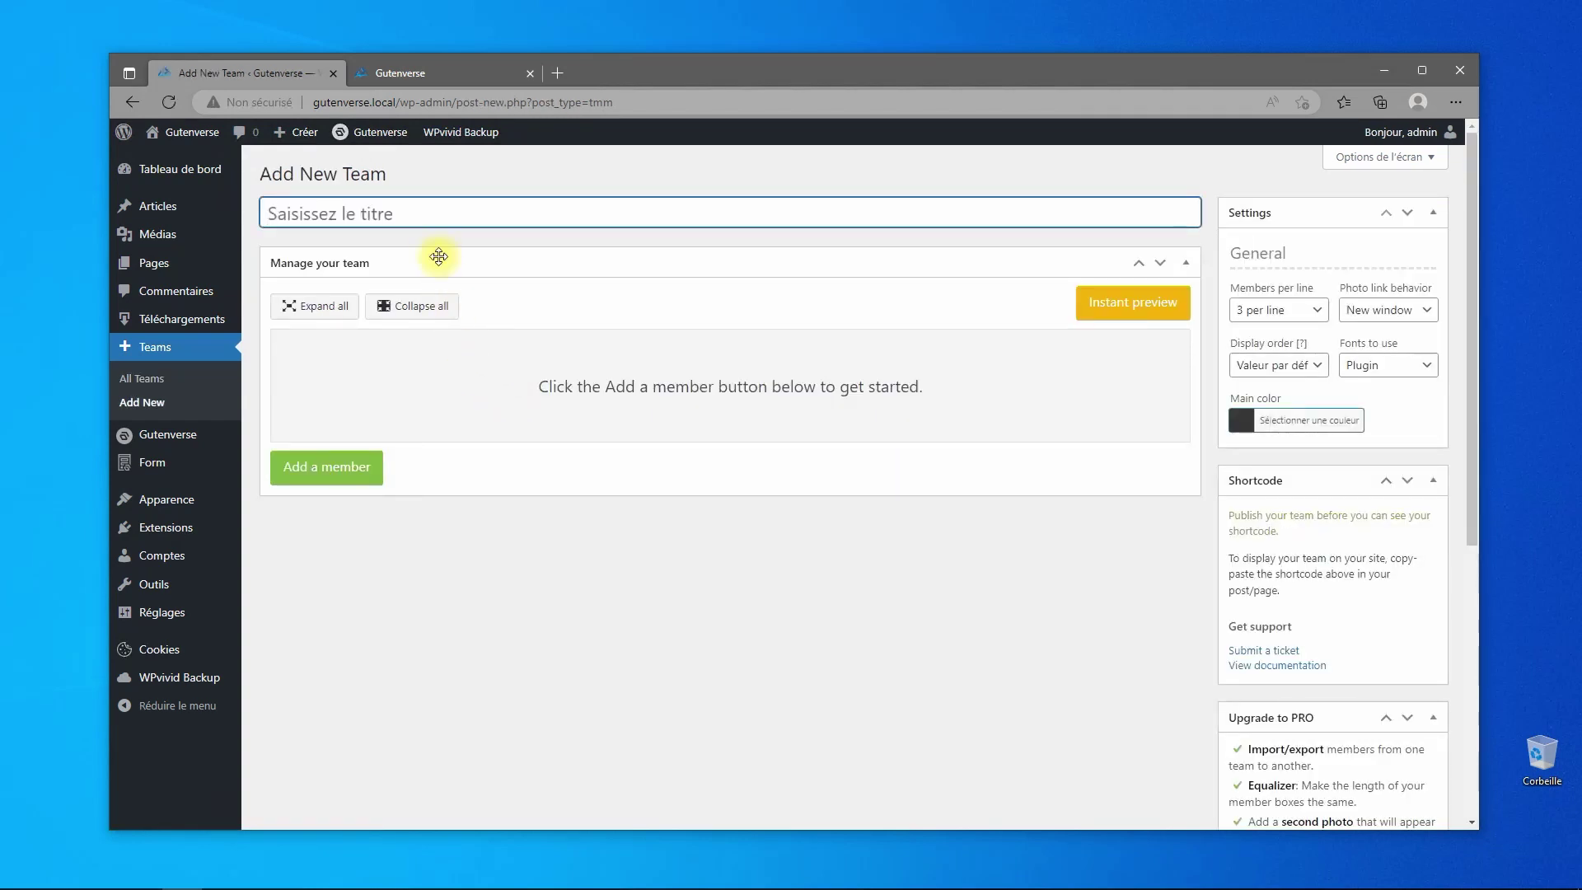
{"action": "type", "text": "Le Maire"}
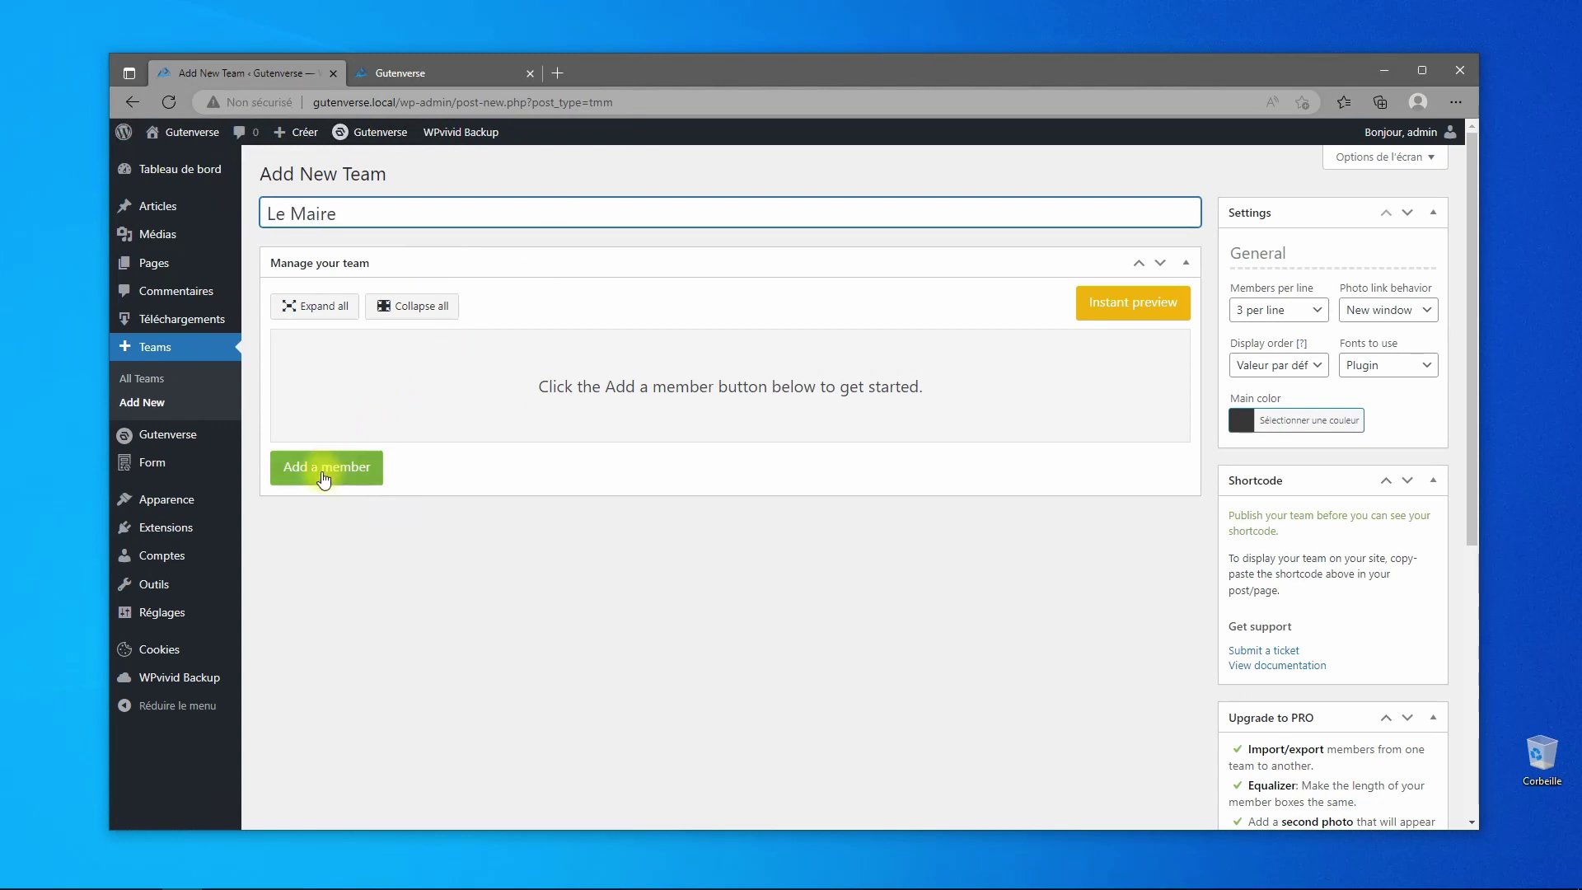
{"action": "left_click", "coordinate": [322, 468]}
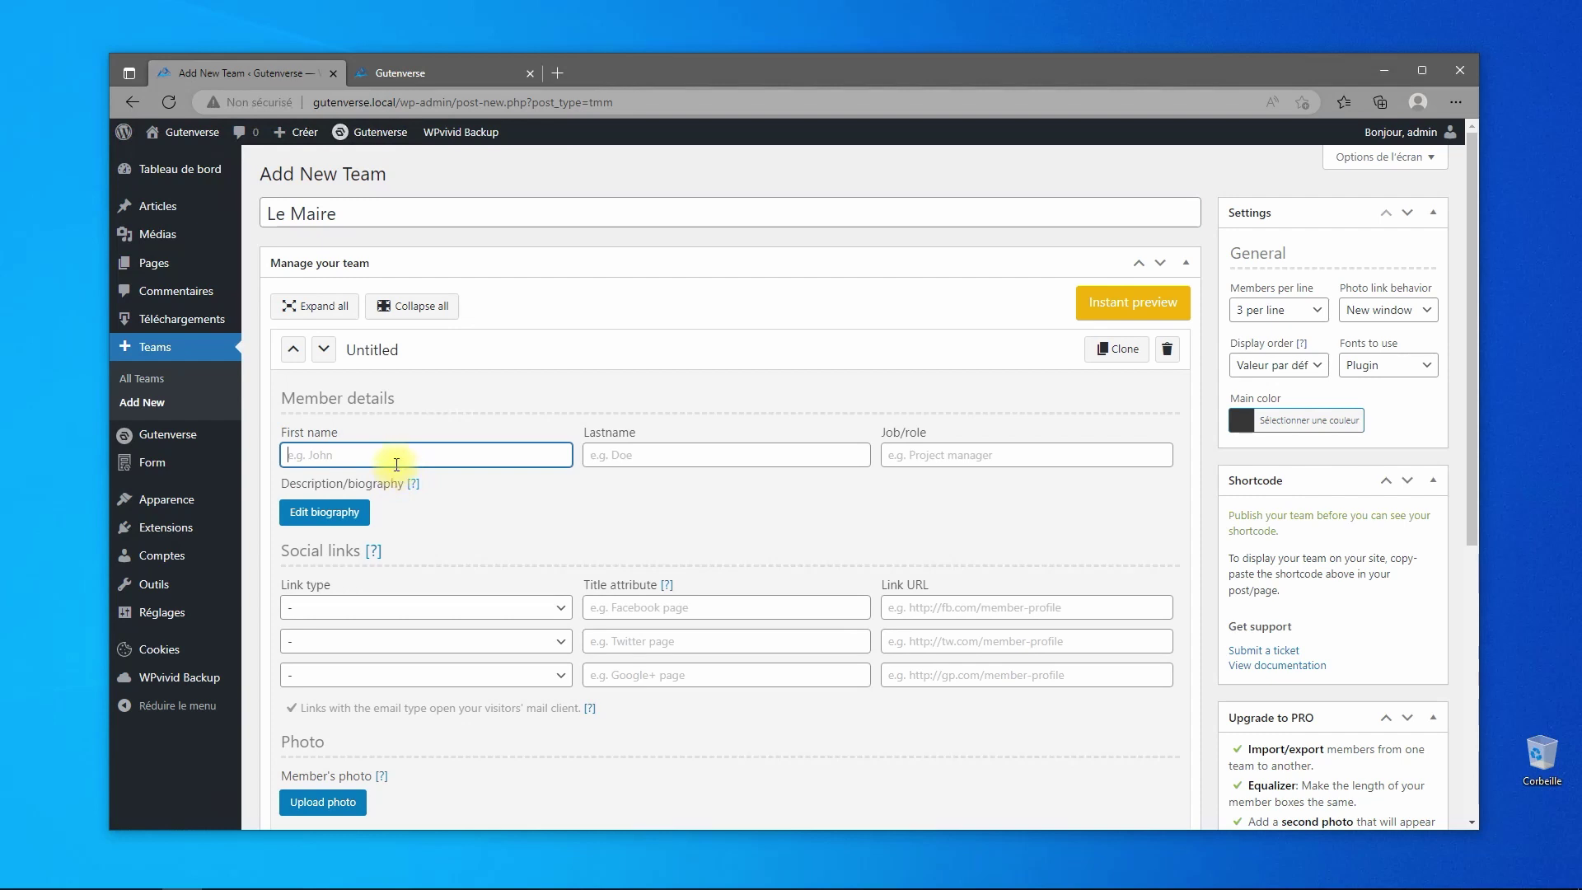
{"action": "type", "text": "Nom"}
{"action": "key", "text": "Tab"}
{"action": "type", "text": "P"}
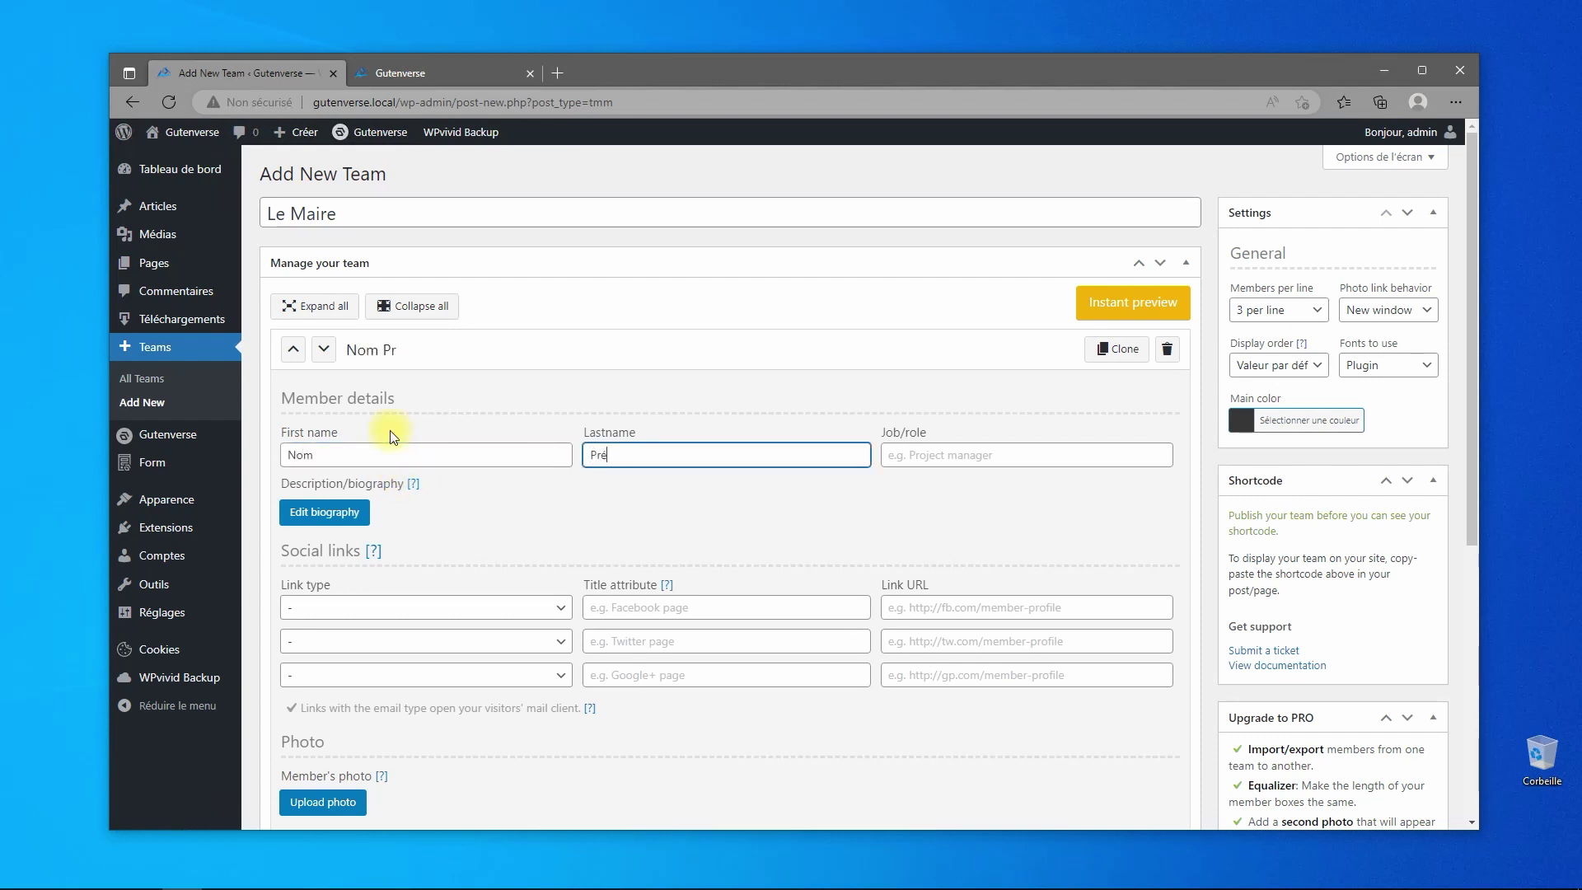
{"action": "type", "text": "rénom"}
{"action": "key", "text": "Tab"}
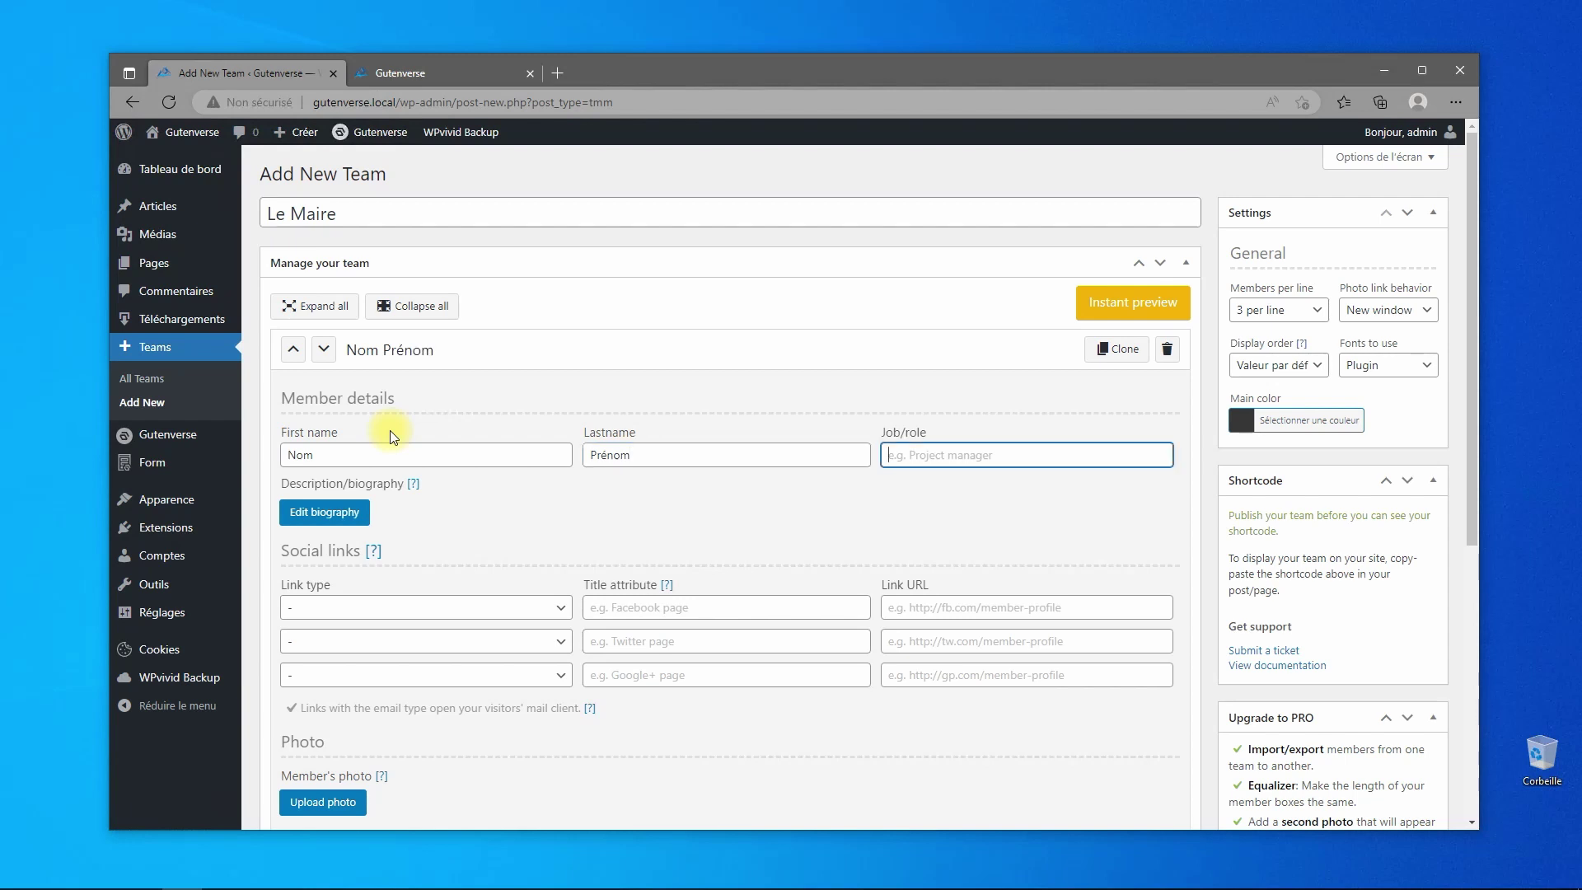
{"action": "type", "text": "Le Maire"}
- Add an Email social link titled 'Contact Mail' pointing to the contact e-mail address
{"action": "left_click", "coordinate": [354, 610]}
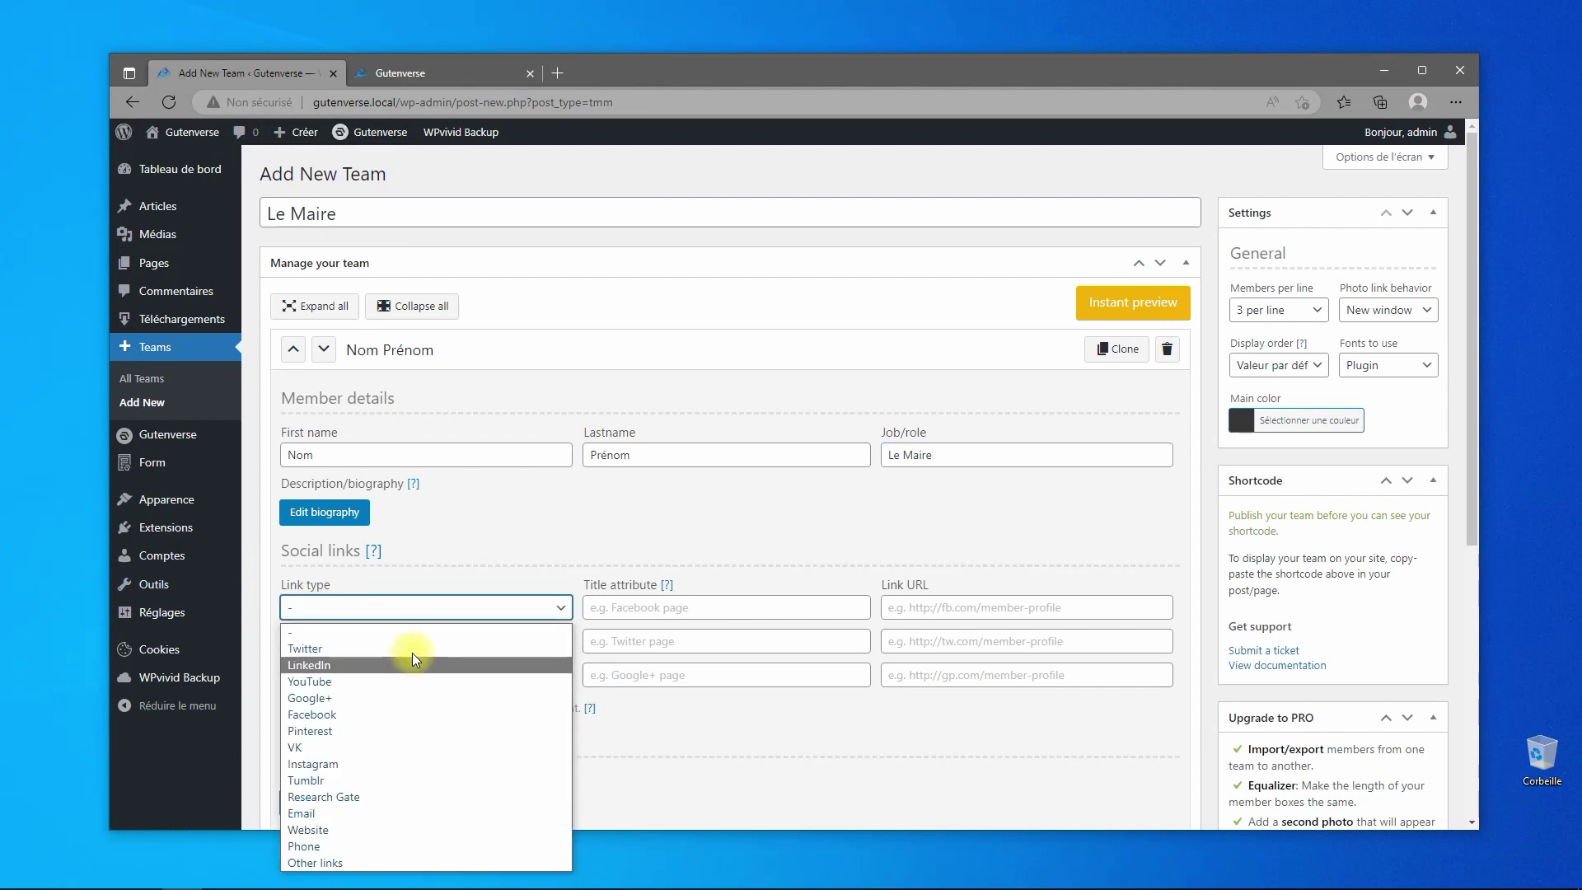
{"action": "left_click", "coordinate": [422, 813]}
{"action": "left_click", "coordinate": [665, 607]}
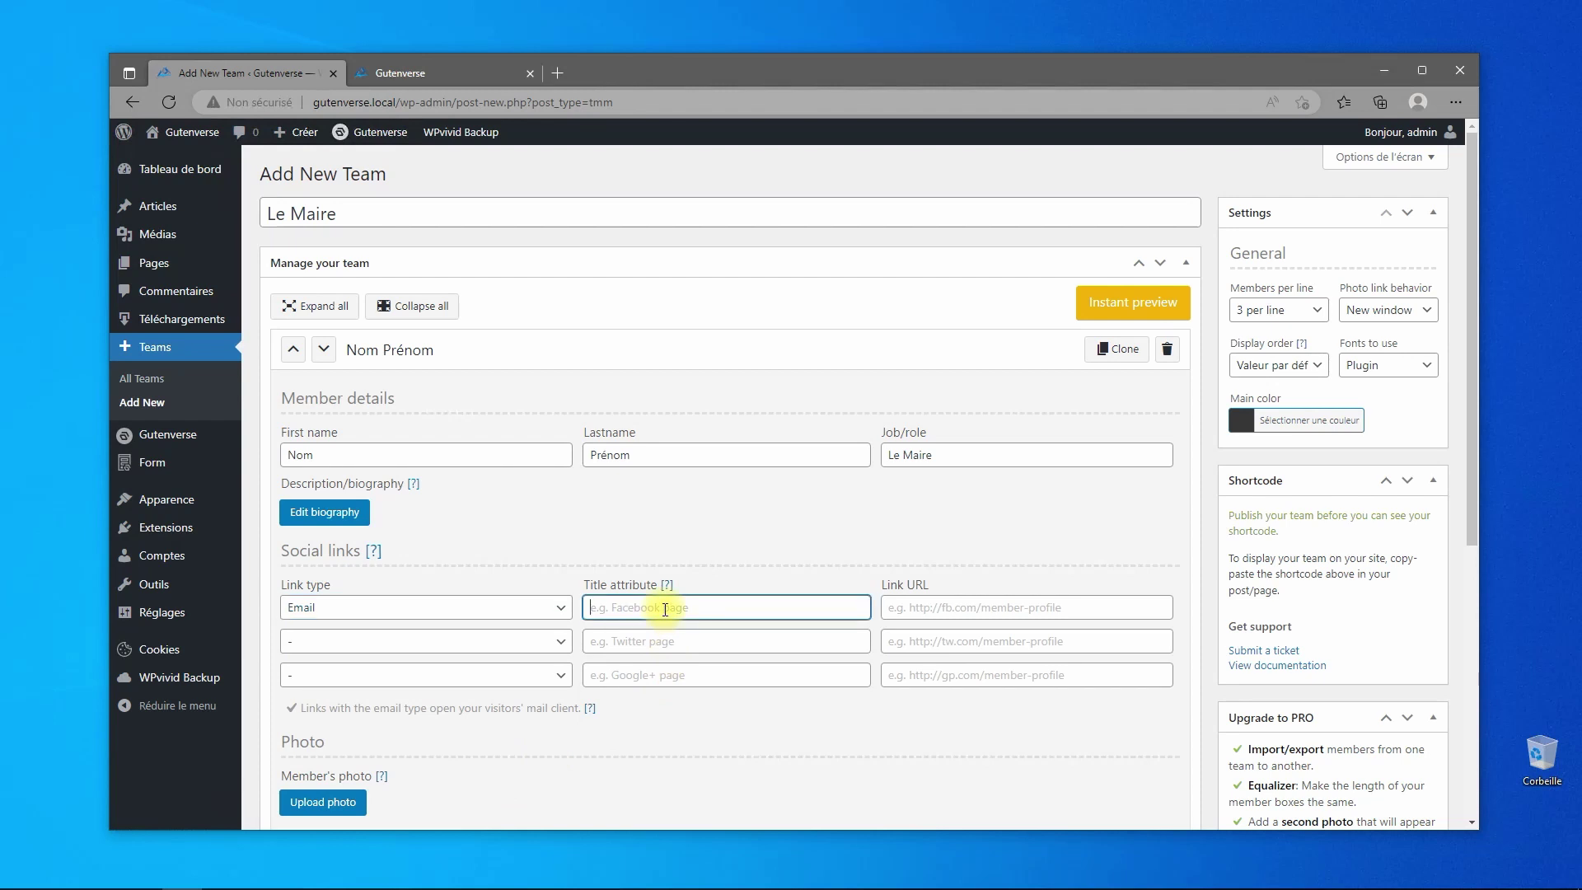
{"action": "type", "text": "Contact Mail"}
{"action": "key", "text": "Tab"}
{"action": "type", "text": "co"}
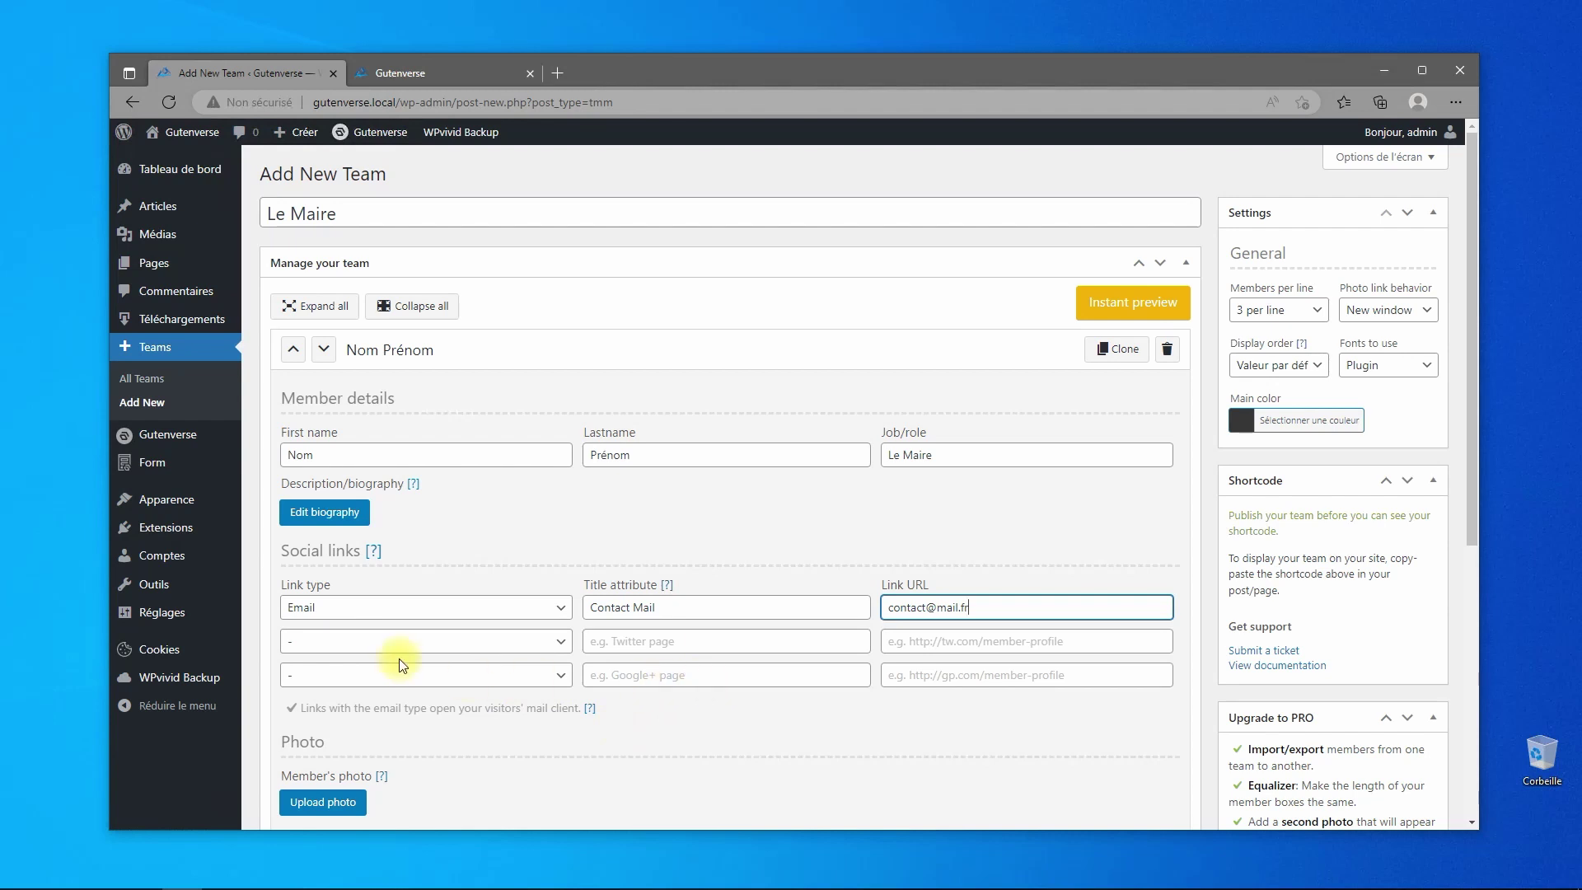
{"action": "scroll", "coordinate": [552, 696], "scroll_direction": "down", "scroll_amount": 3}
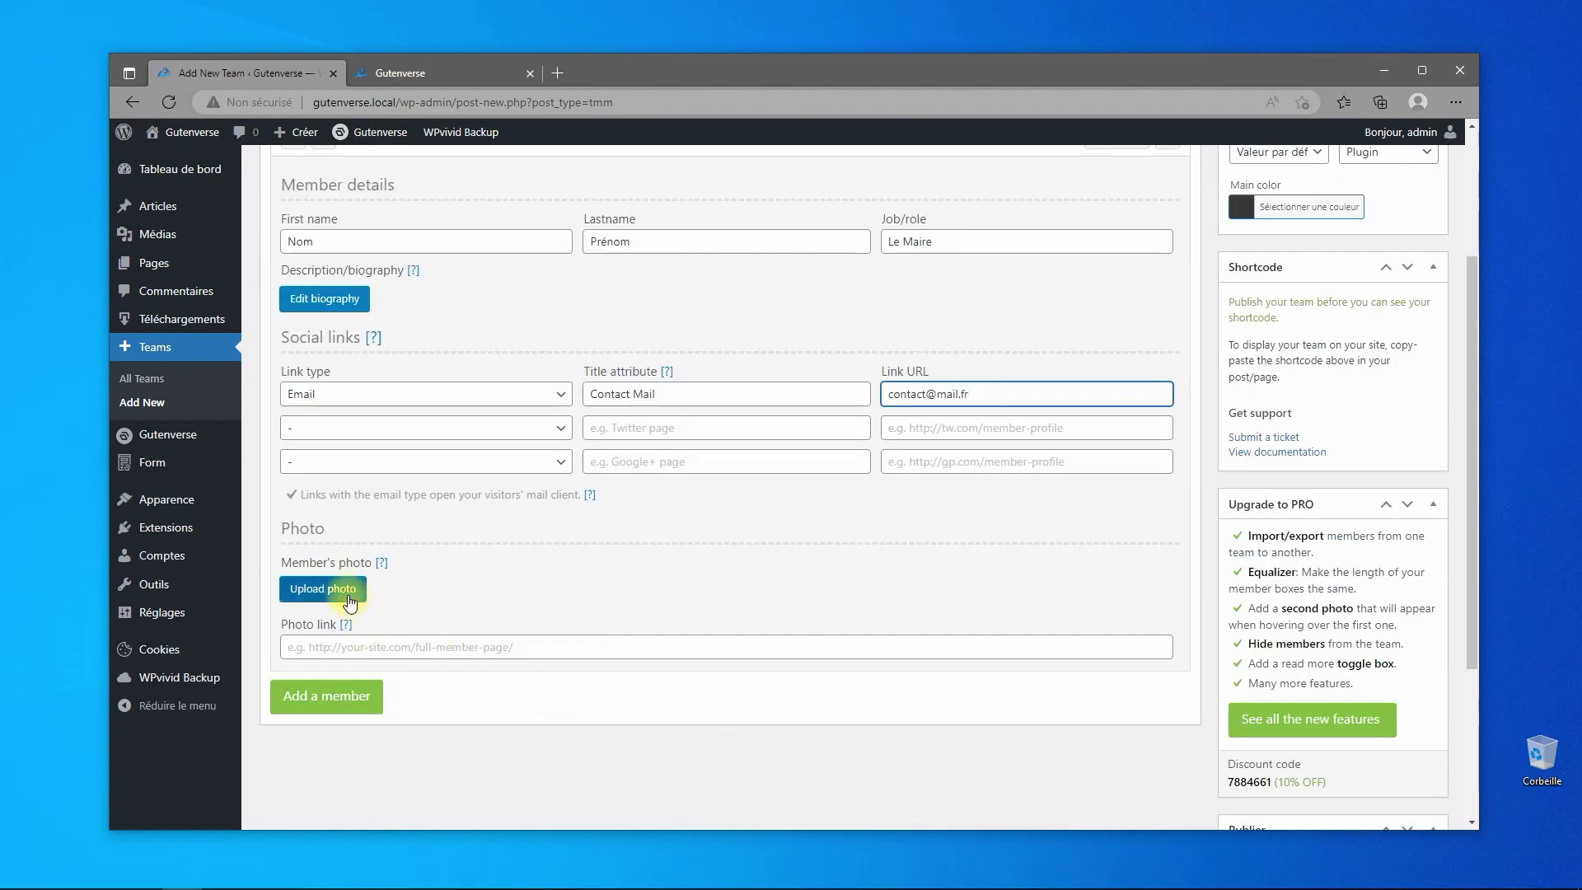
- Use the avatar illustration from Médiathèque as the member's photo, leaving the biography empty
{"action": "left_click", "coordinate": [344, 590]}
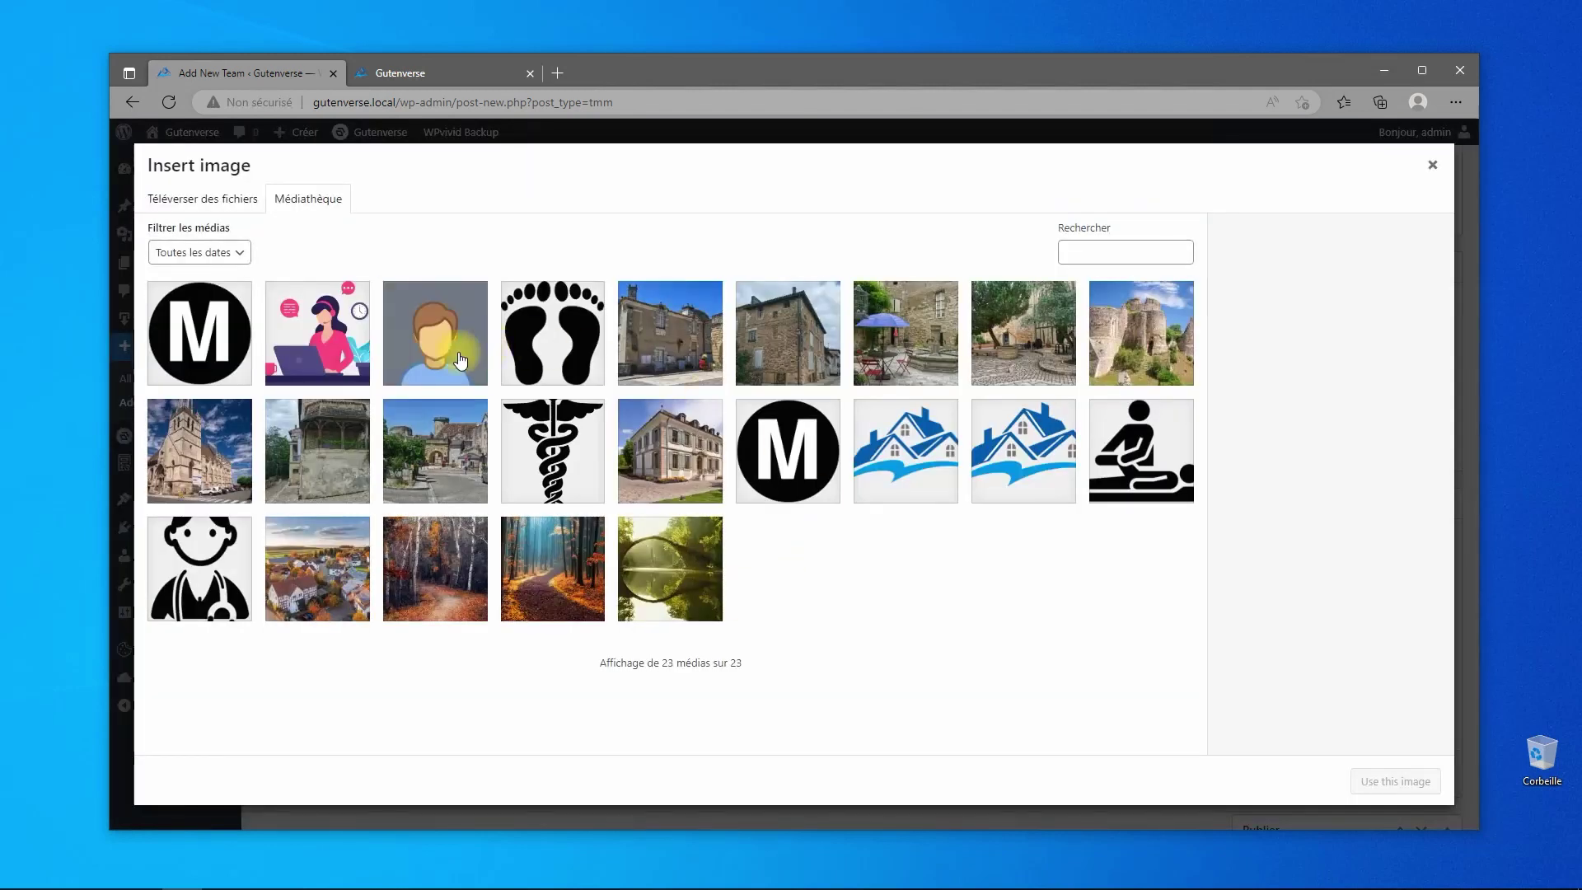
{"action": "left_click", "coordinate": [435, 333]}
{"action": "left_click", "coordinate": [1395, 781]}
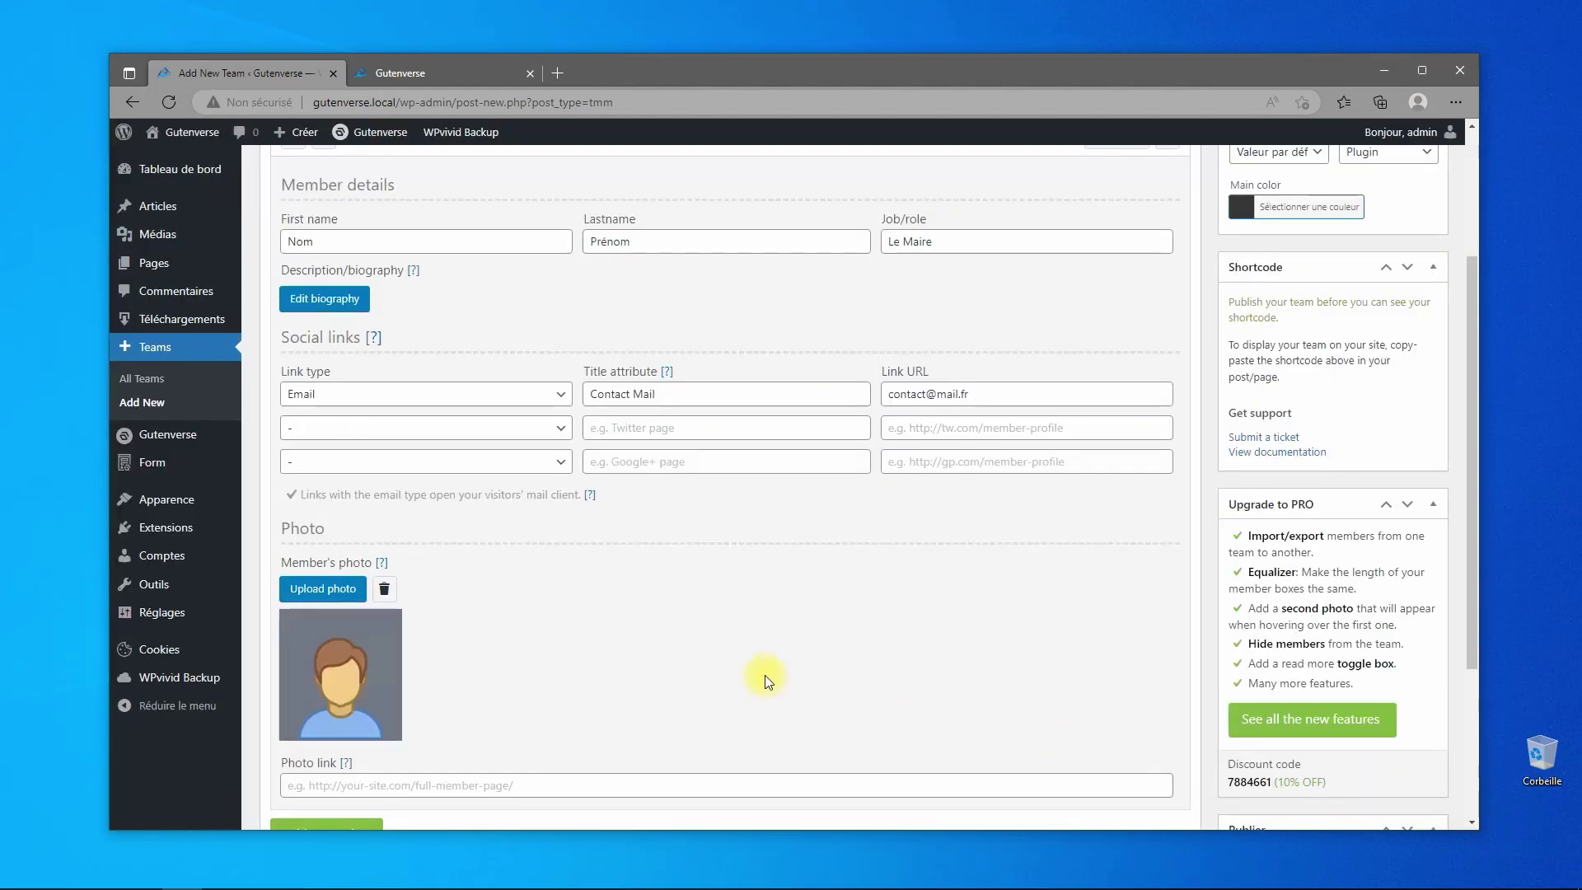
{"action": "scroll", "coordinate": [661, 581], "scroll_direction": "up", "scroll_amount": 2}
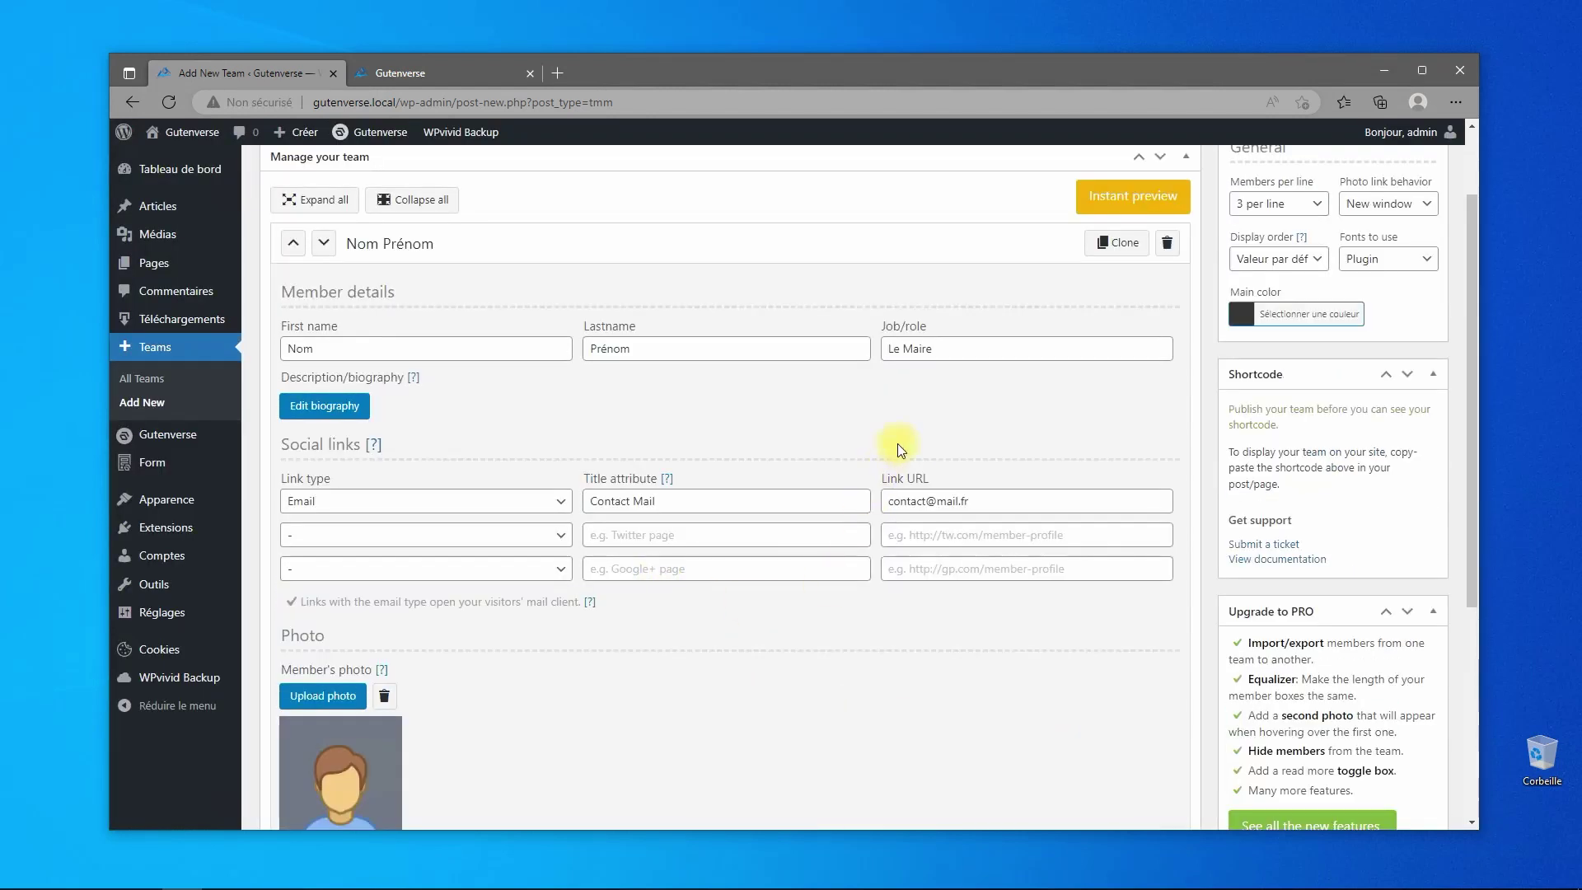
{"action": "scroll", "coordinate": [897, 443], "scroll_direction": "up", "scroll_amount": 2}
{"action": "left_click", "coordinate": [346, 514]}
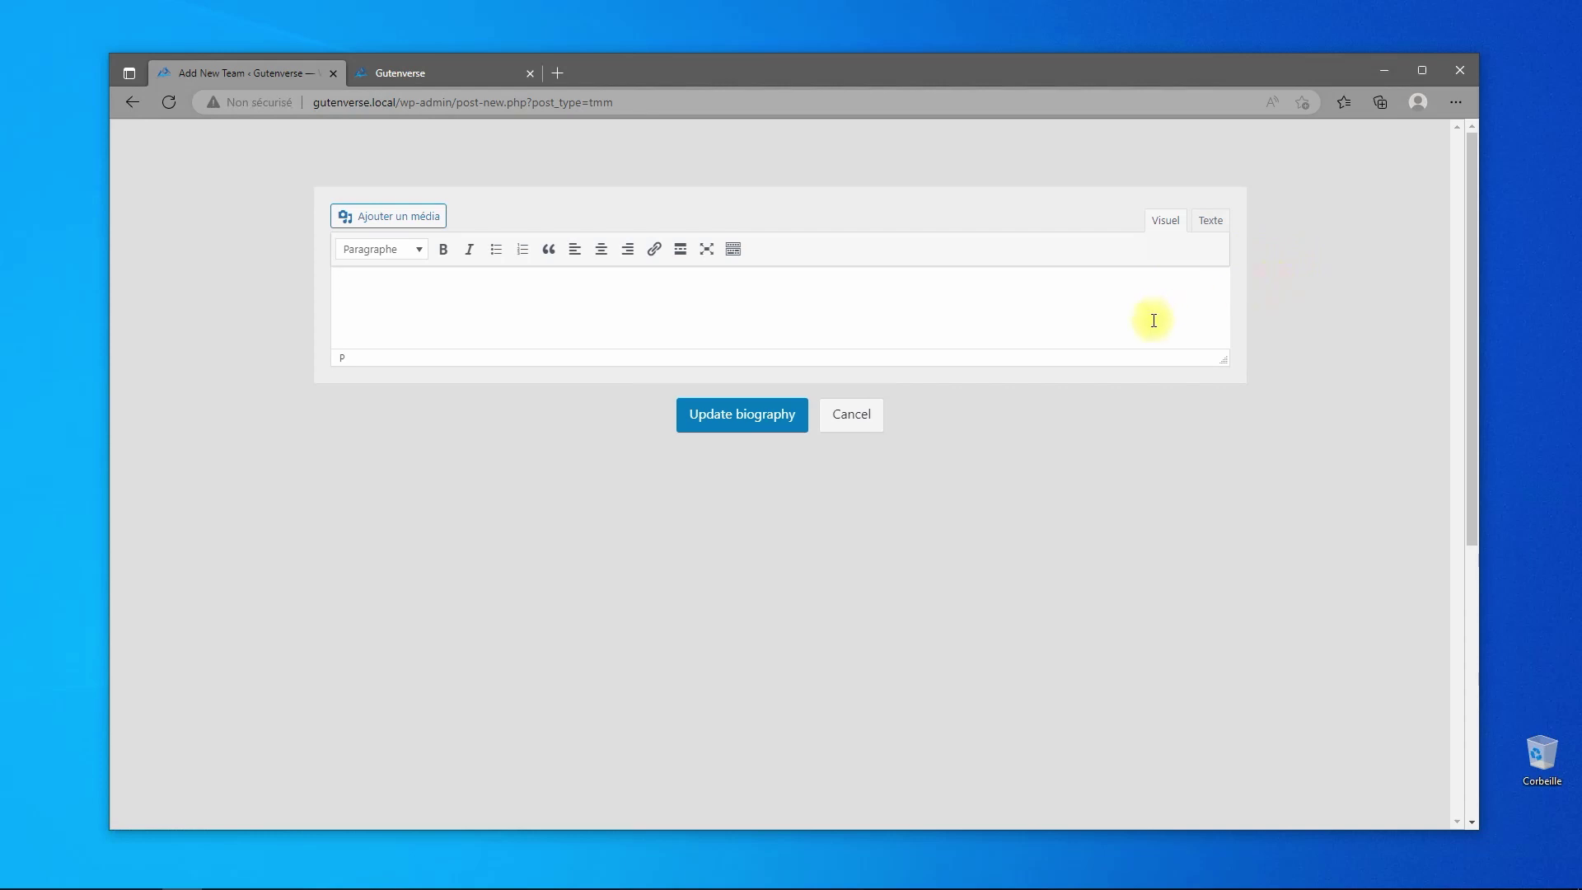
{"action": "left_click", "coordinate": [854, 414]}
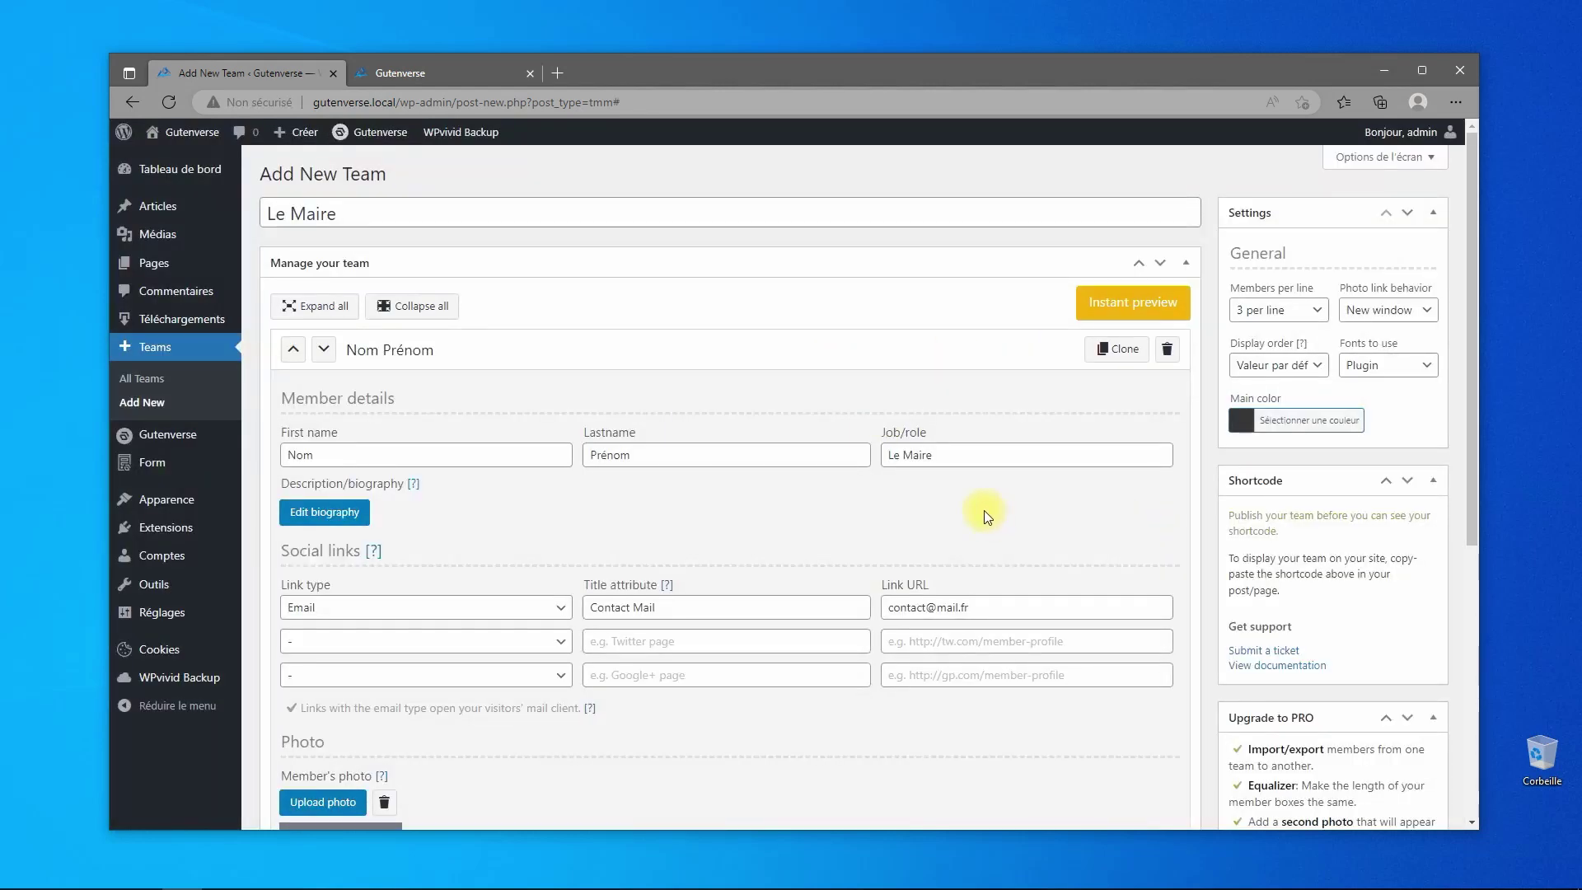
- Set the team's main colour to blue #1e73be and show 4 members per line
{"action": "left_click", "coordinate": [1304, 422]}
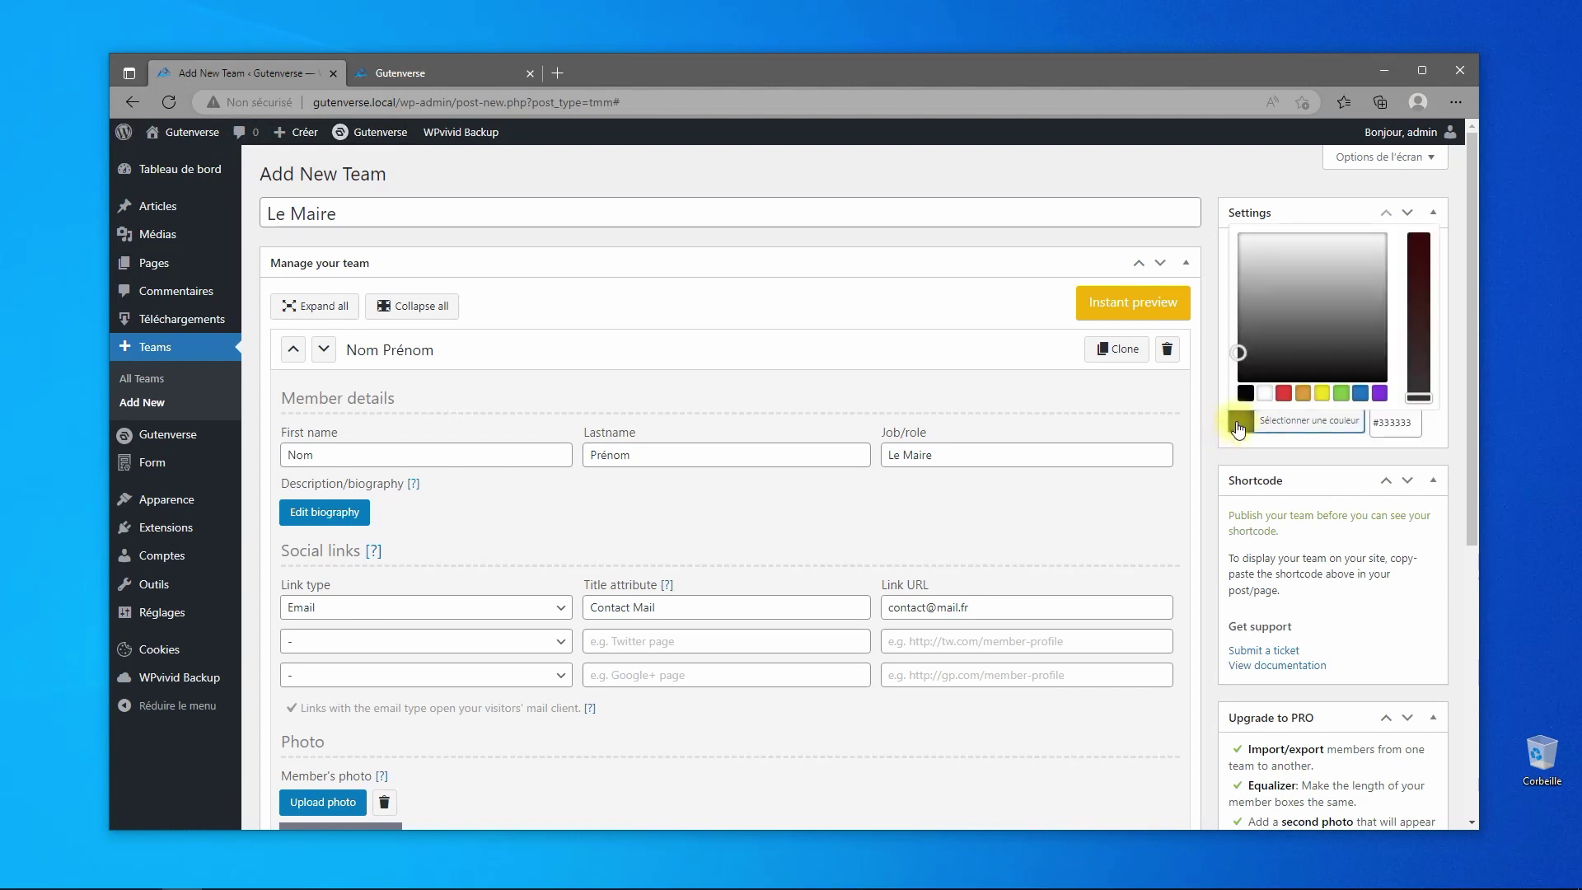
{"action": "left_click", "coordinate": [1360, 393]}
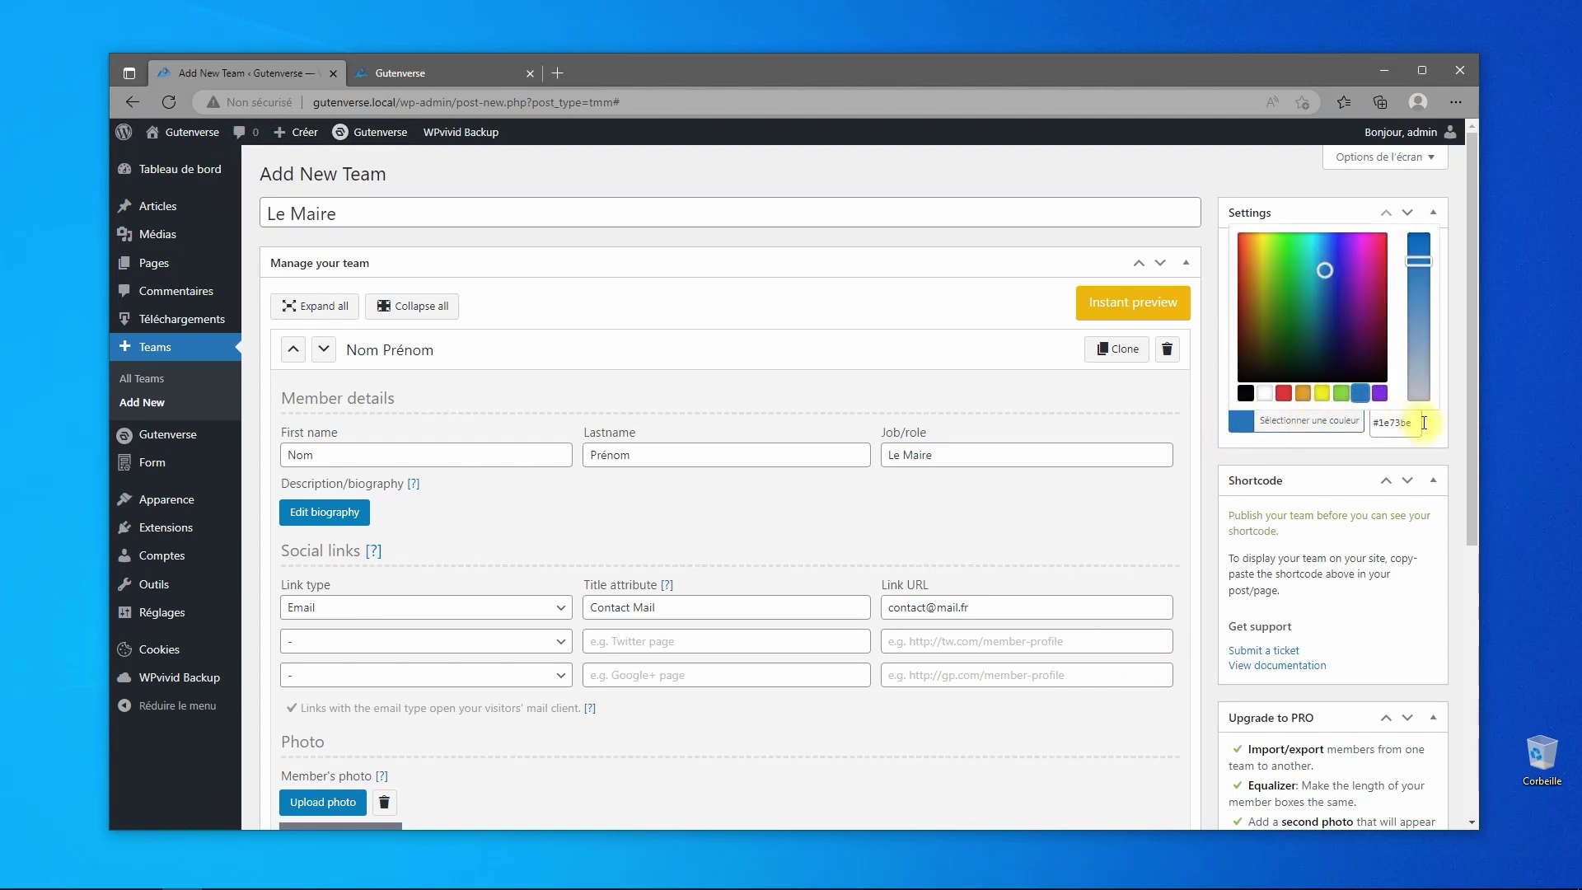
{"action": "left_click", "coordinate": [1240, 421]}
{"action": "left_click", "coordinate": [1299, 313]}
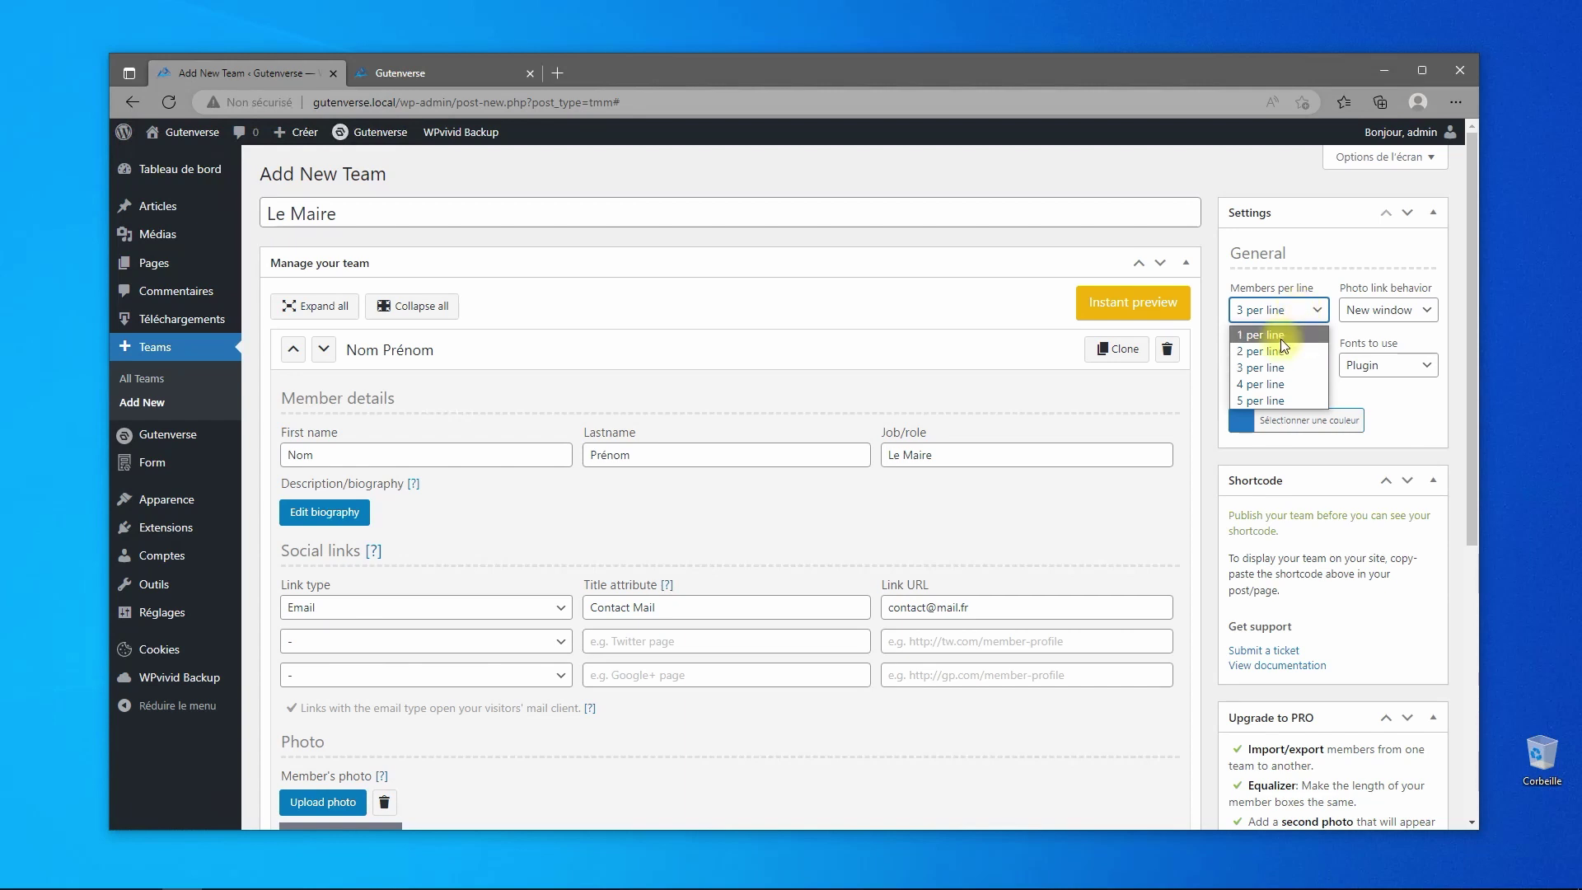
{"action": "left_click", "coordinate": [1265, 334]}
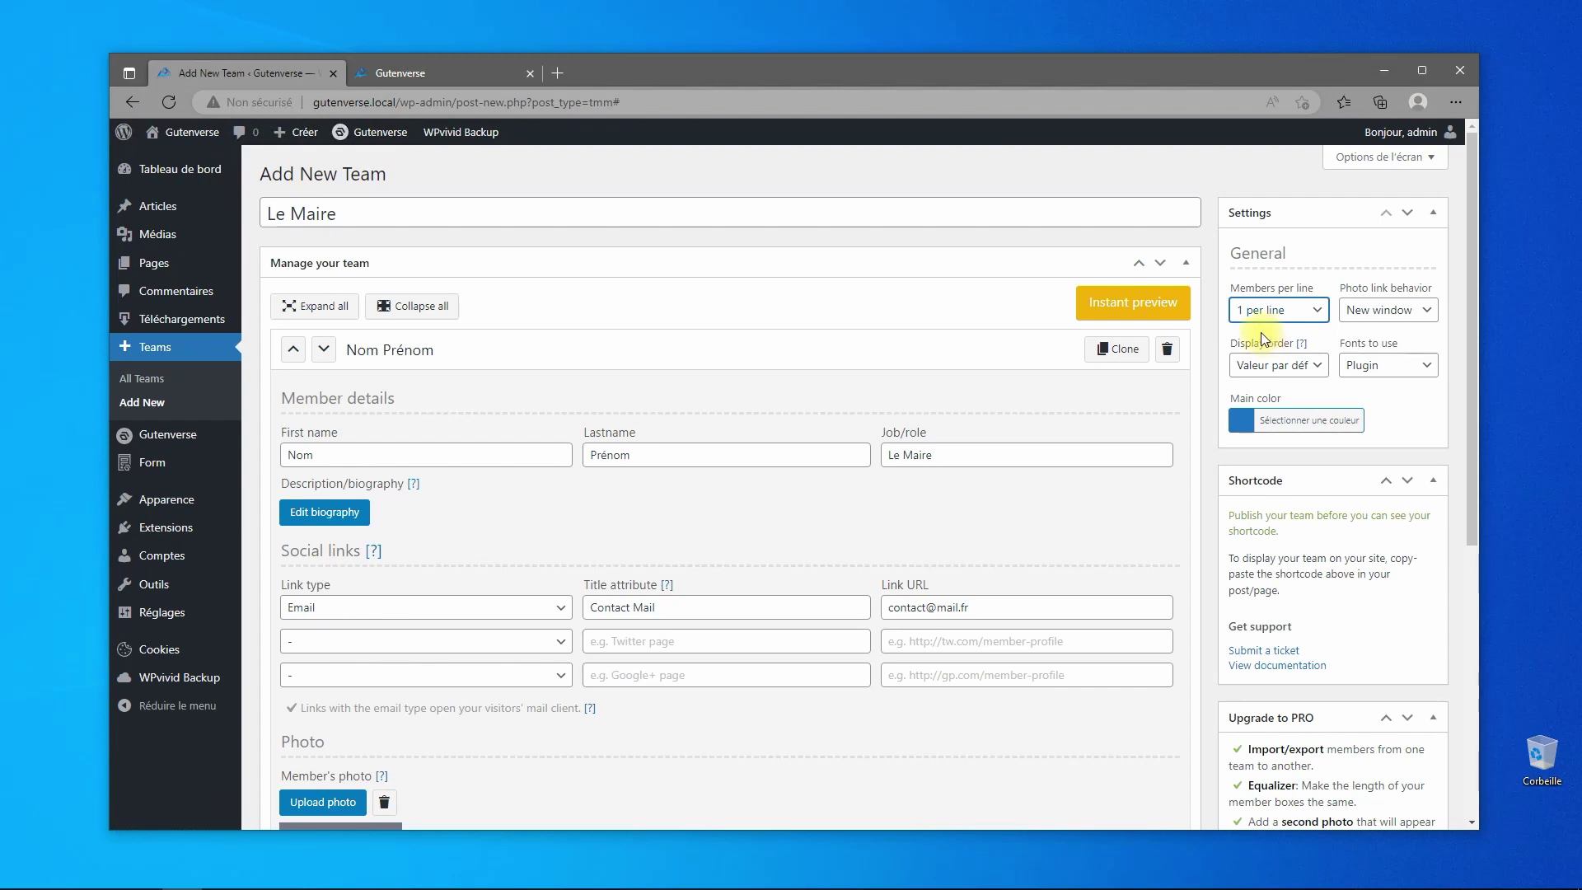
{"action": "left_click", "coordinate": [1269, 311]}
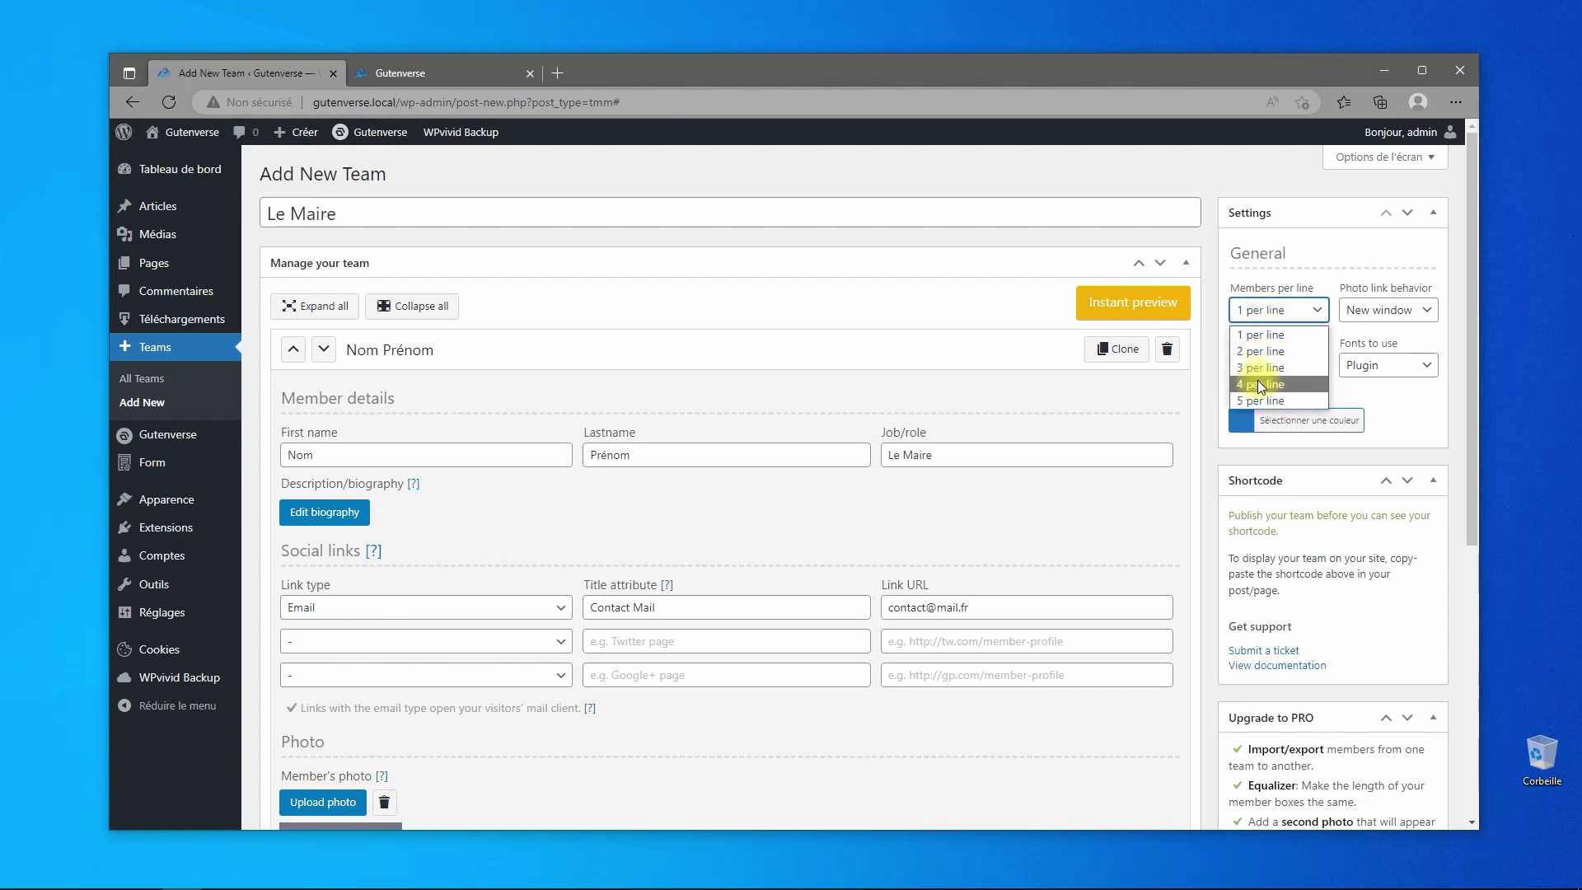
{"action": "left_click", "coordinate": [1257, 383]}
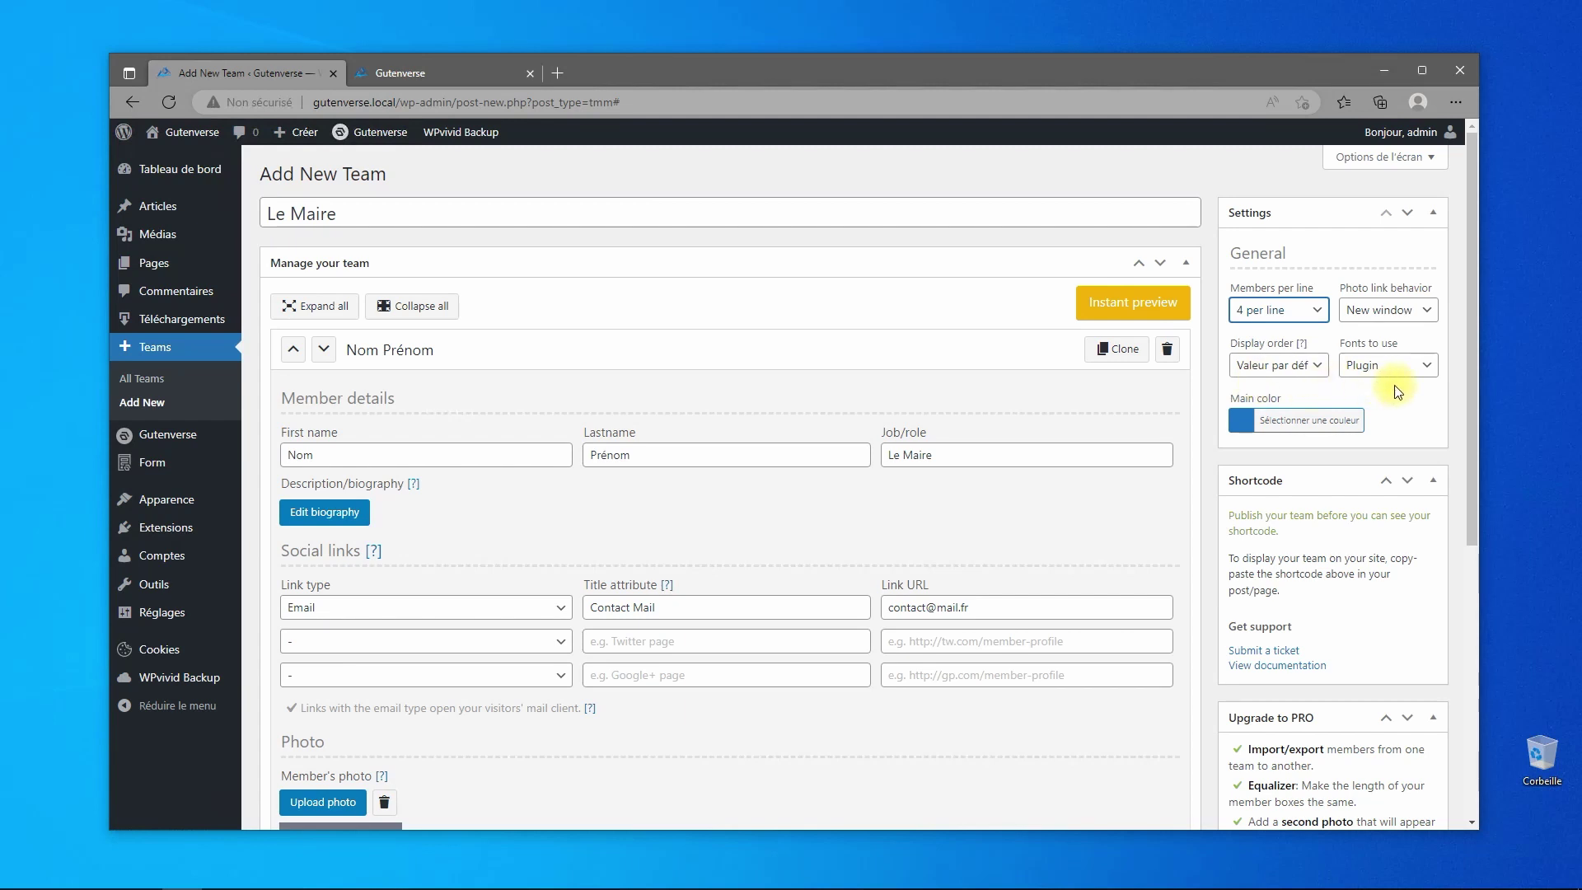
- Publish the Le Maire team and return to the All Teams list
{"action": "scroll", "coordinate": [1398, 392], "scroll_direction": "down", "scroll_amount": 5}
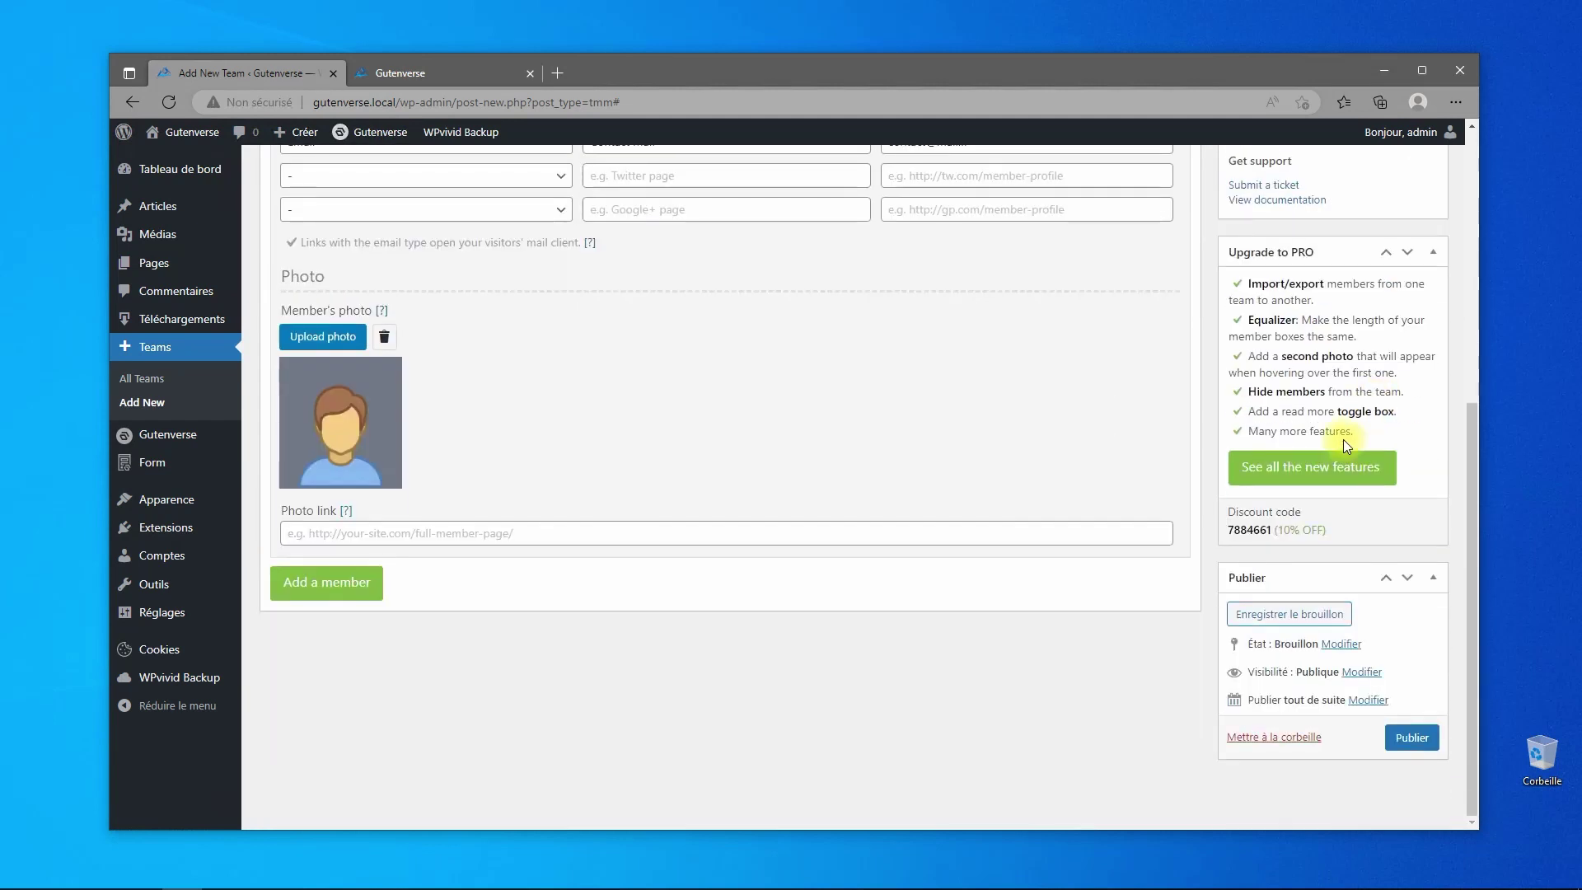
{"action": "scroll", "coordinate": [1153, 451], "scroll_direction": "up", "scroll_amount": 3}
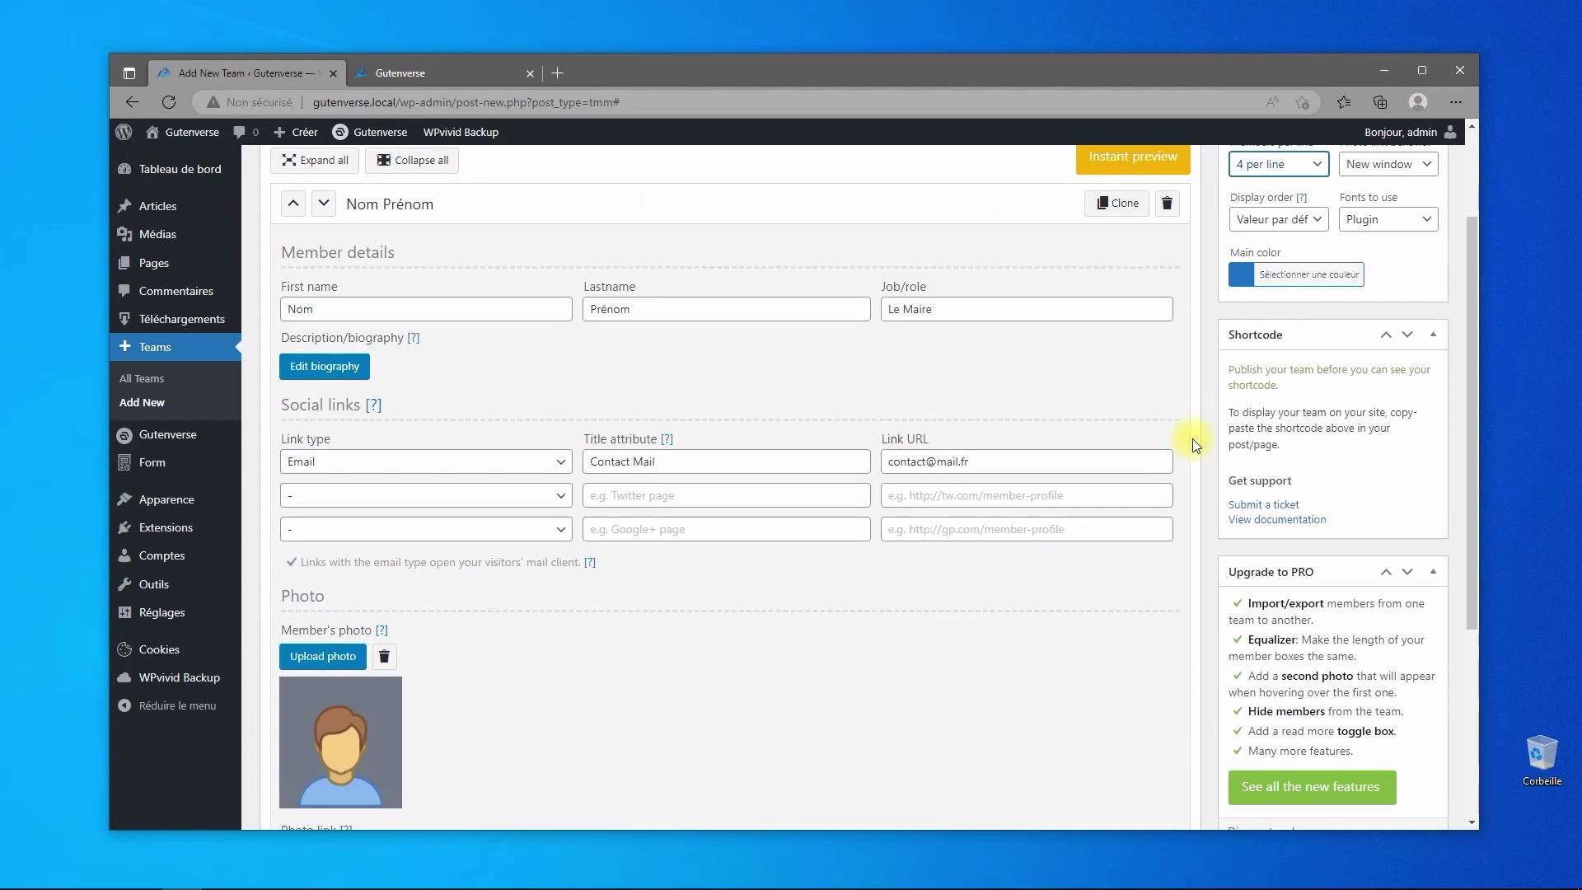
{"action": "scroll", "coordinate": [1154, 425], "scroll_direction": "up", "scroll_amount": 2}
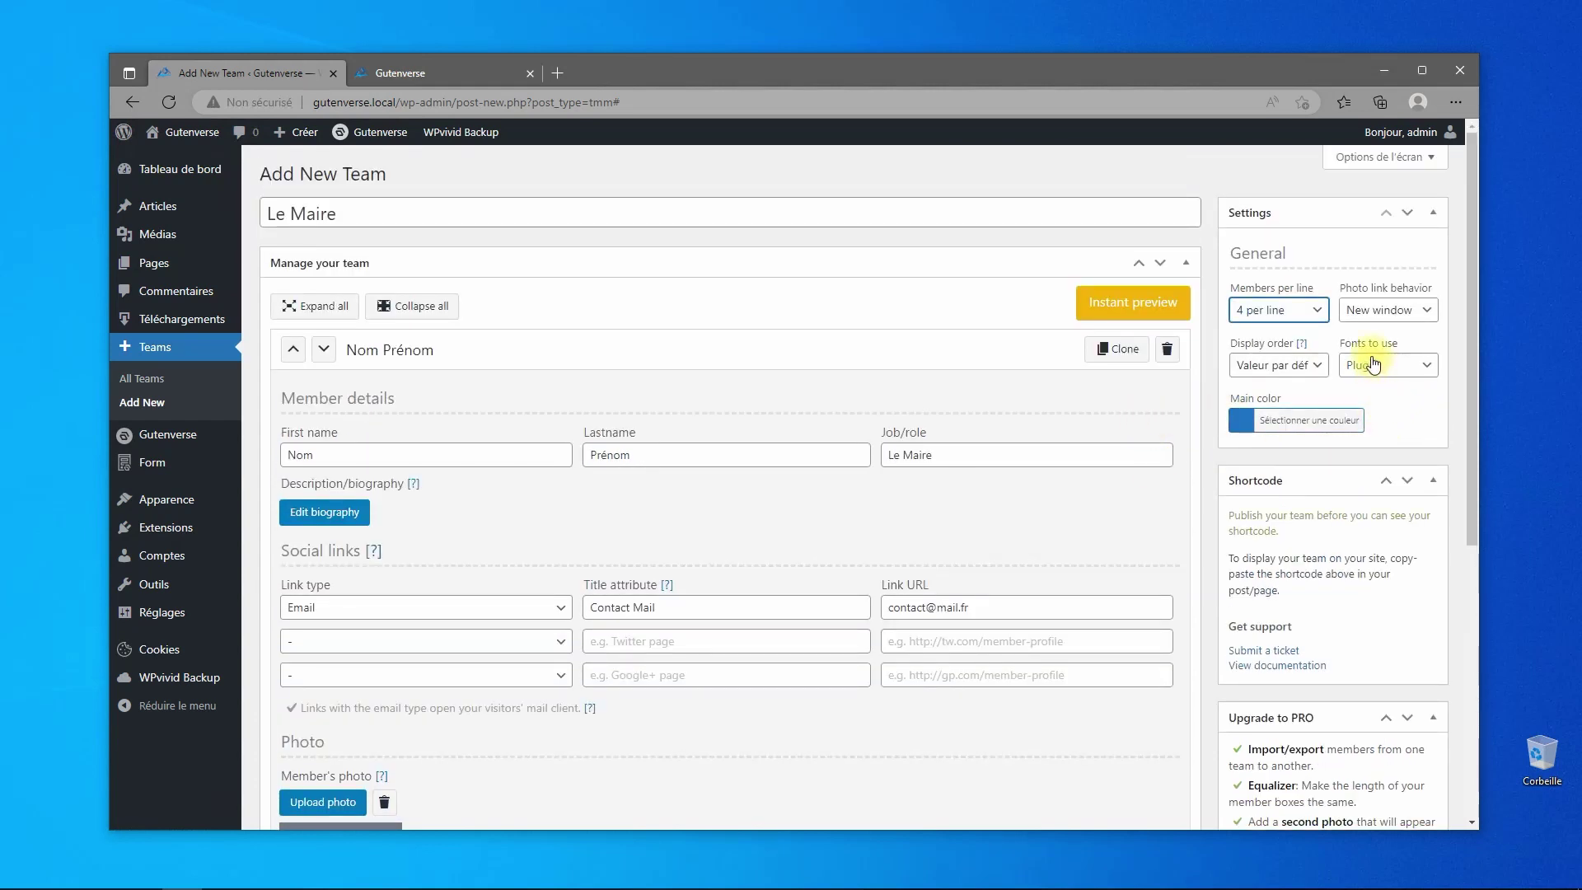
{"action": "scroll", "coordinate": [1375, 396], "scroll_direction": "down", "scroll_amount": 5}
{"action": "left_click", "coordinate": [1411, 775]}
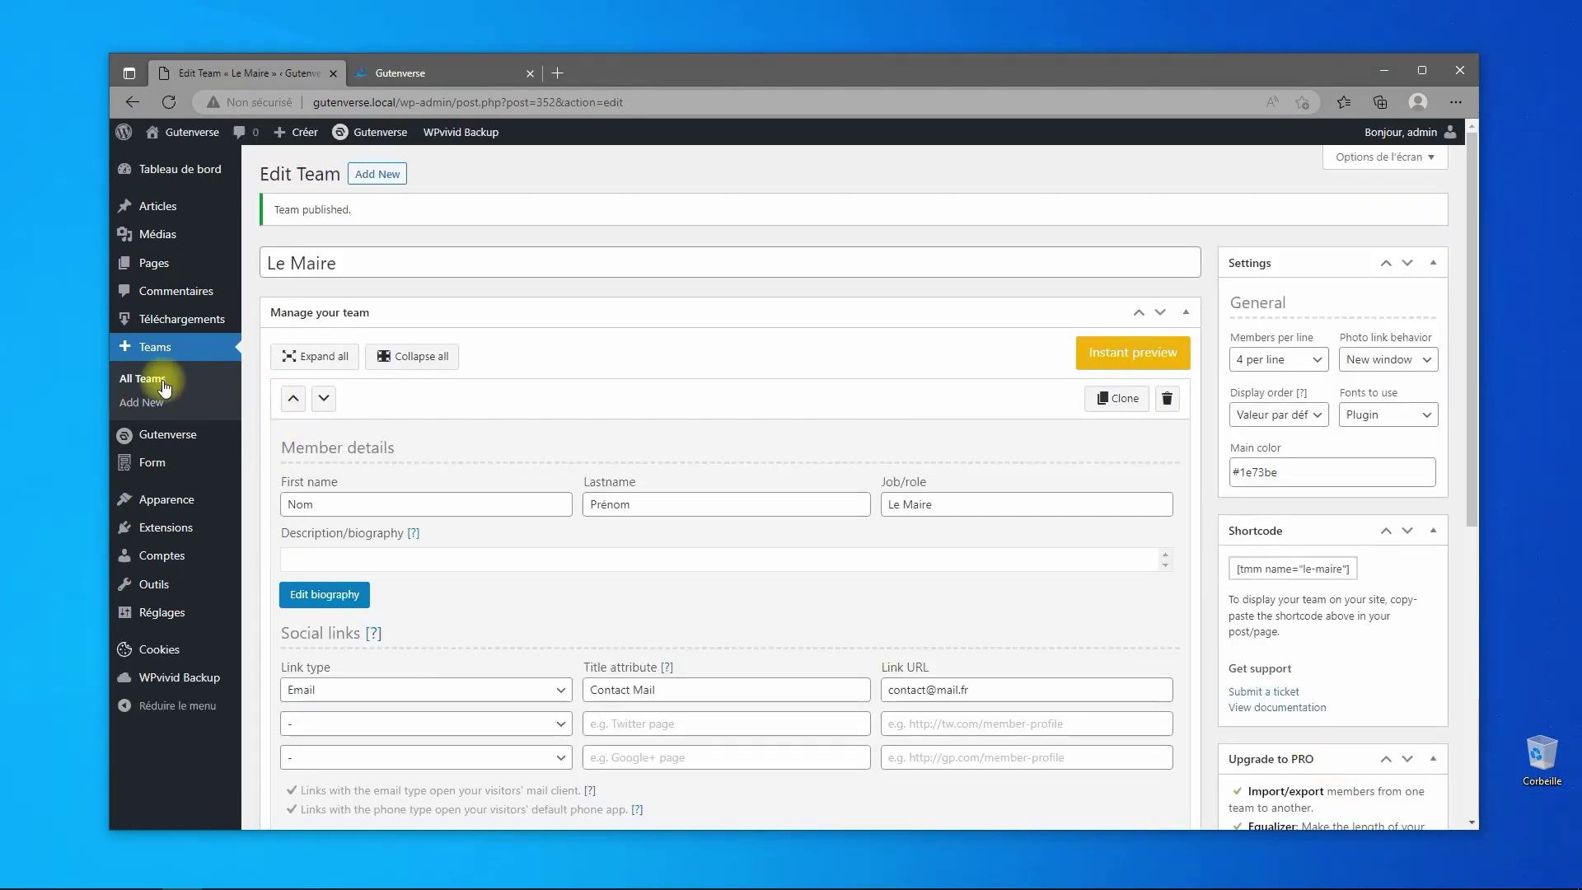
{"action": "left_click", "coordinate": [164, 387]}
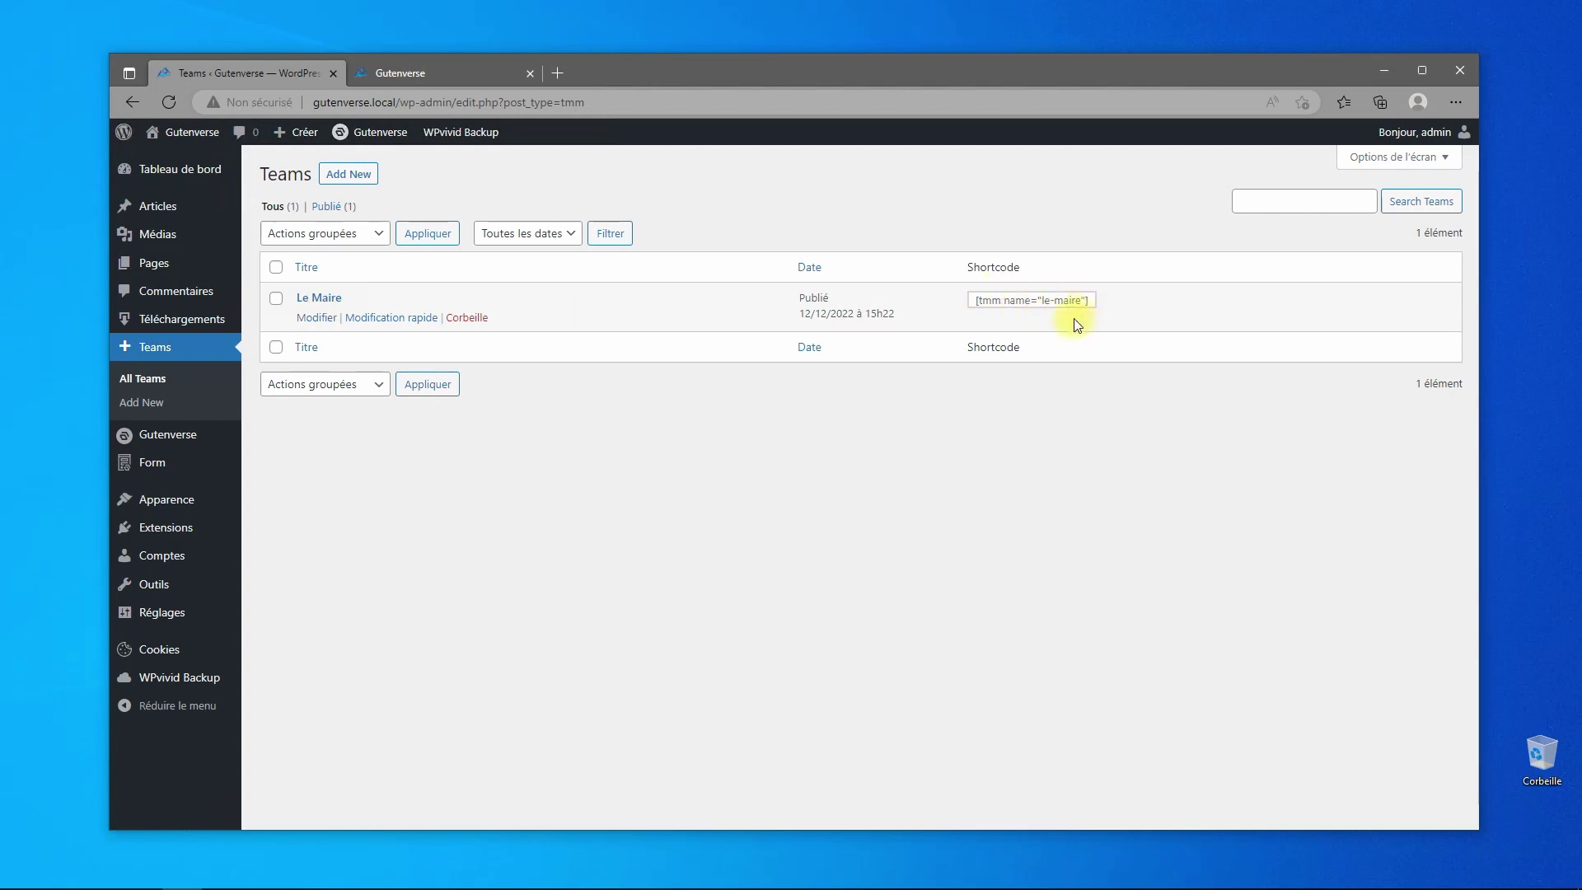
- Create a team 'Les adjoints' with first member Nom Prénom, role '1 adjoints'
{"action": "left_click", "coordinate": [349, 174]}
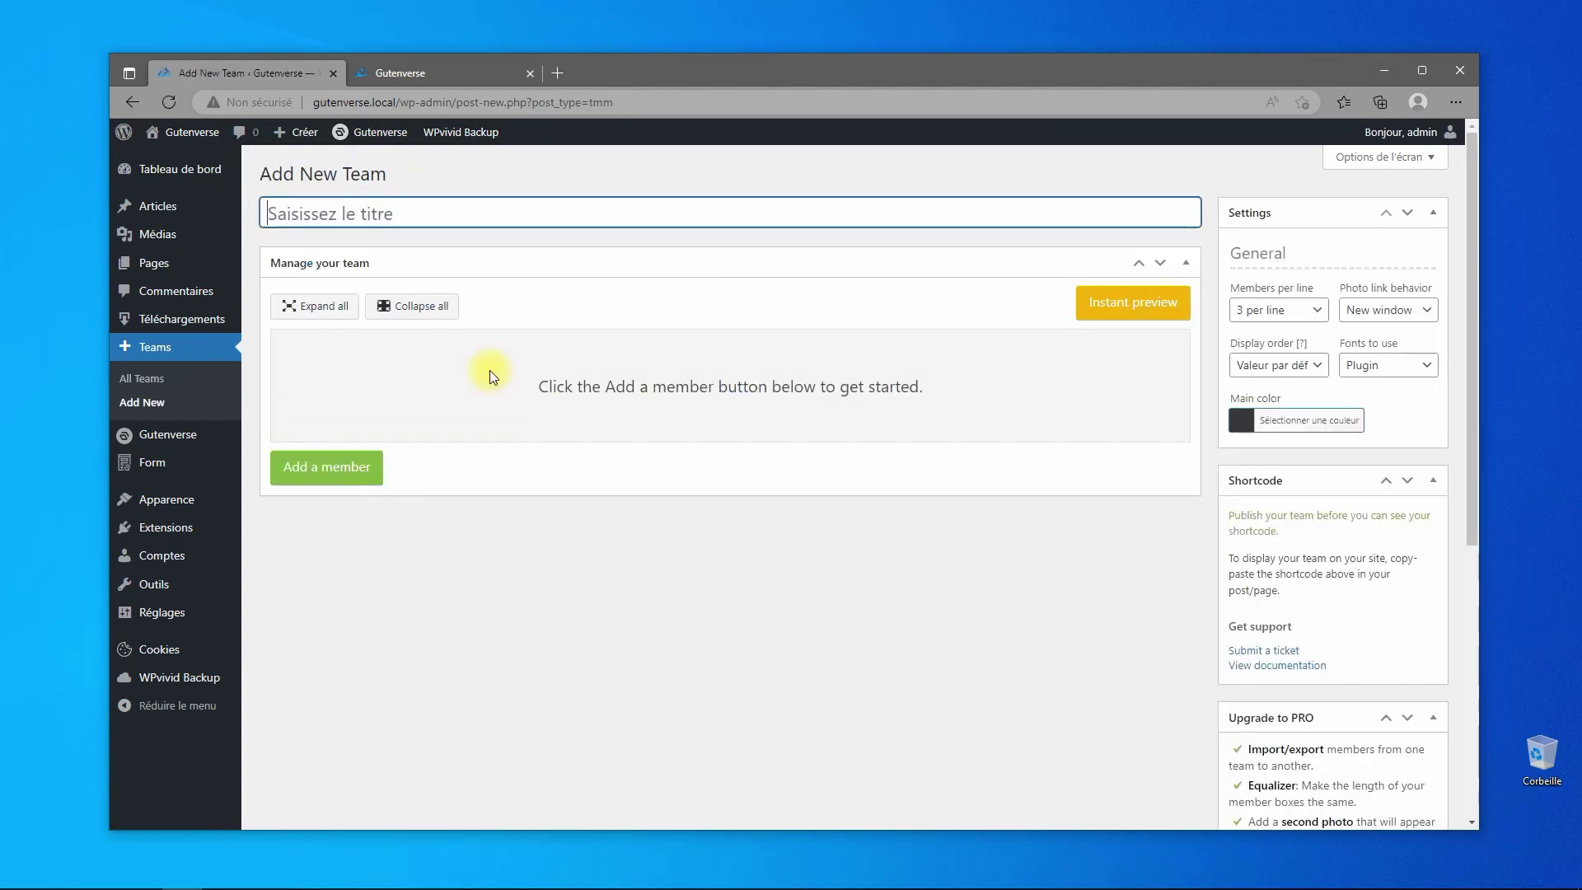
{"action": "type", "text": "Les adjoints"}
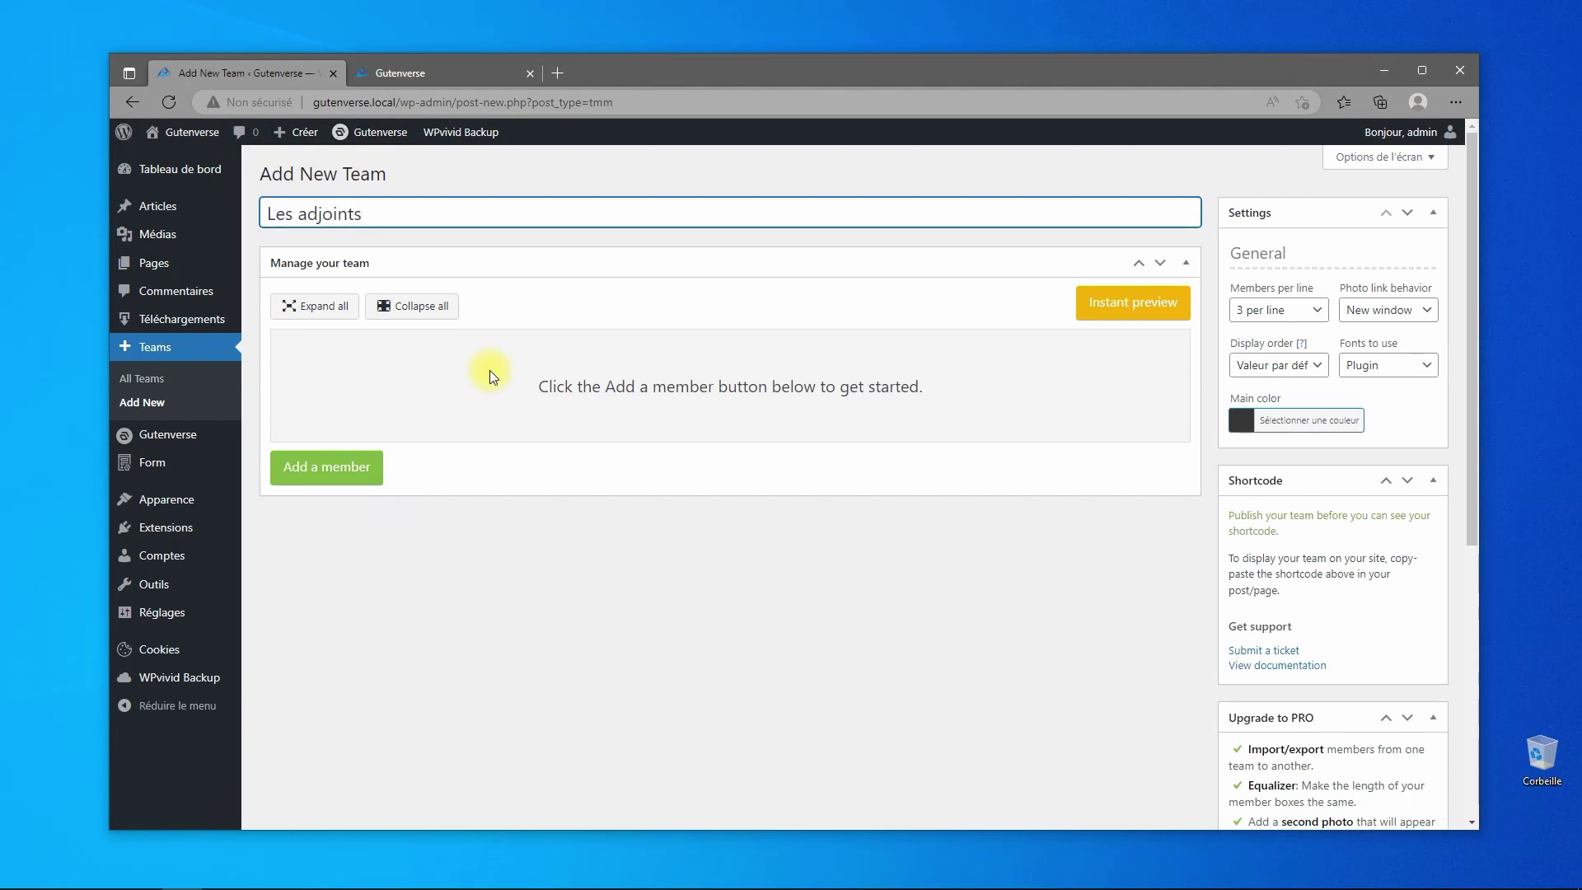
{"action": "left_click", "coordinate": [288, 482]}
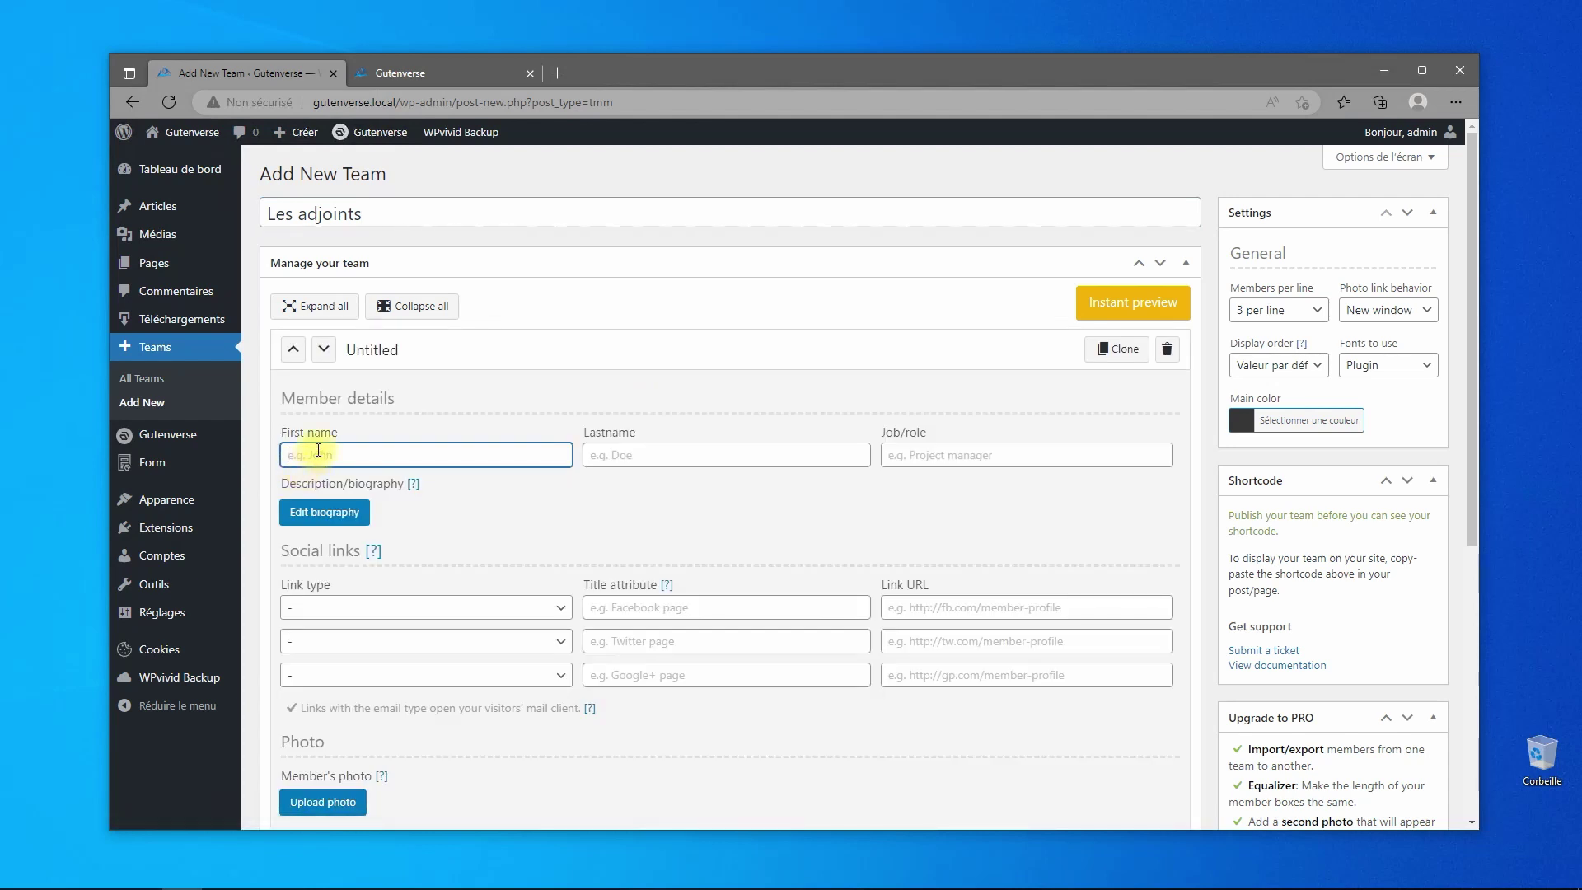
{"action": "type", "text": "Nom"}
{"action": "key", "text": "Tab"}
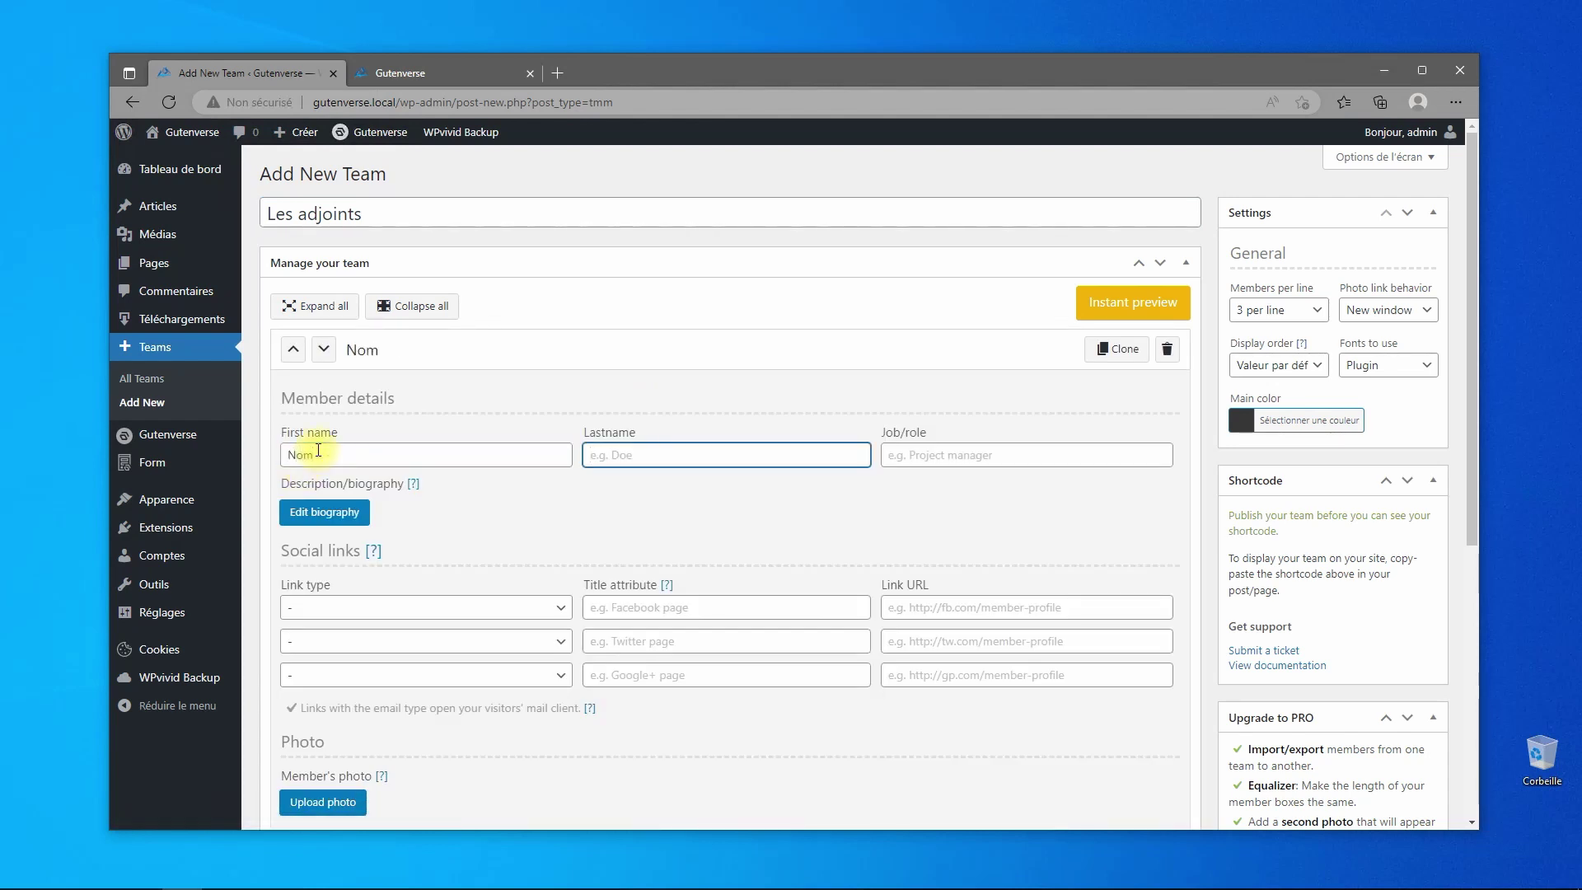
{"action": "type", "text": "Prénom"}
{"action": "key", "text": "Tab"}
{"action": "type", "text": "1"}
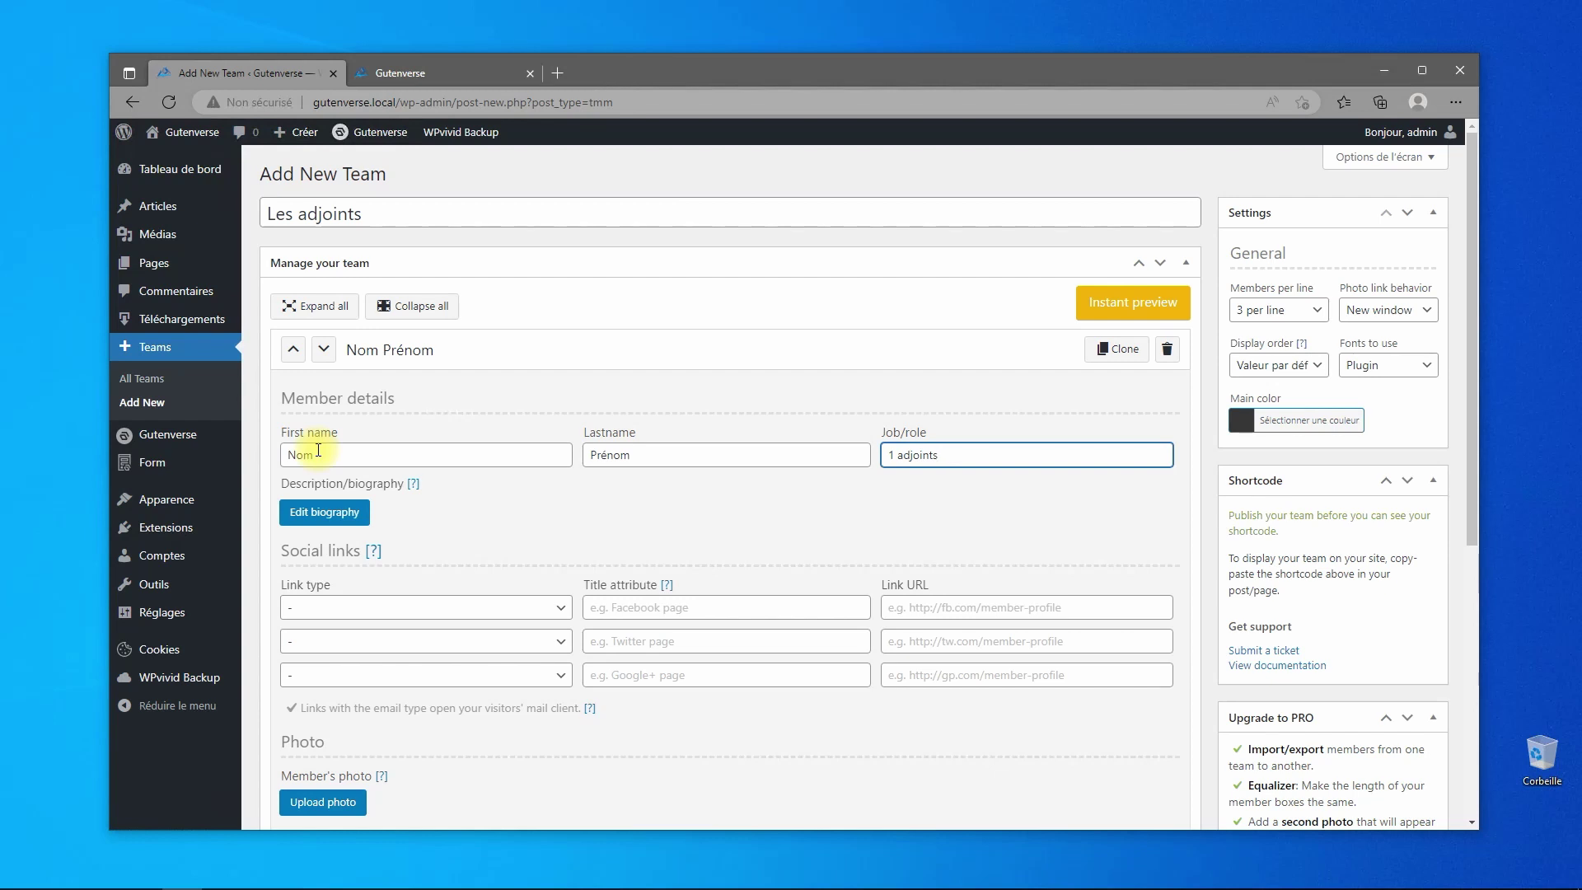
- Give the member the placeholder biography 'gfh fgh fgh dfh ftyh'
{"action": "left_click", "coordinate": [325, 512]}
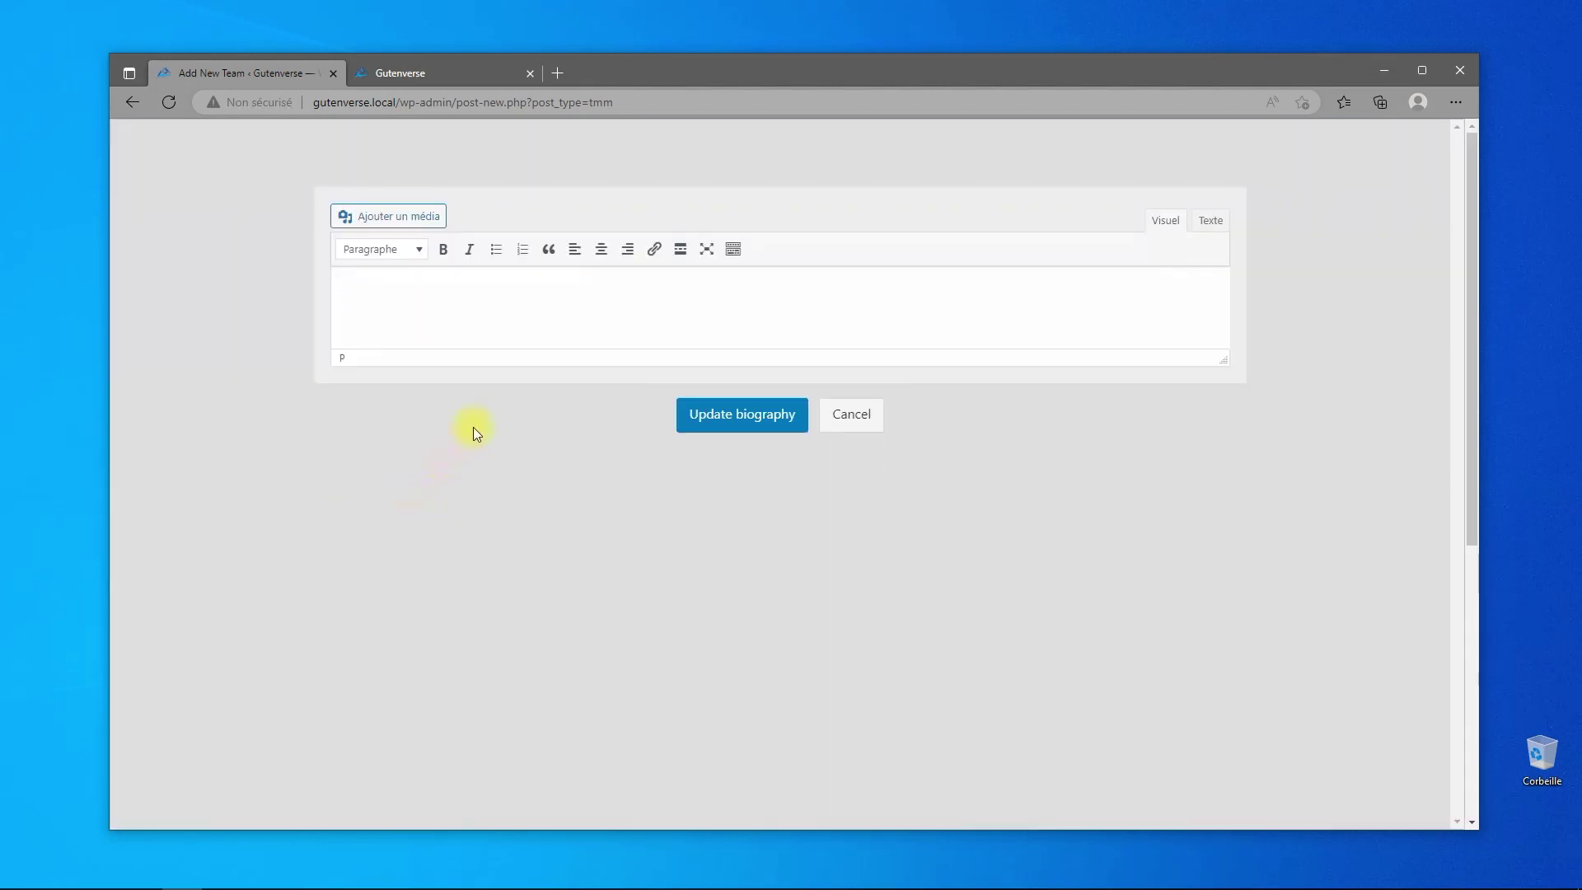
{"action": "type", "text": "gfh fgh fgh dfh ftyh"}
{"action": "left_click", "coordinate": [746, 420]}
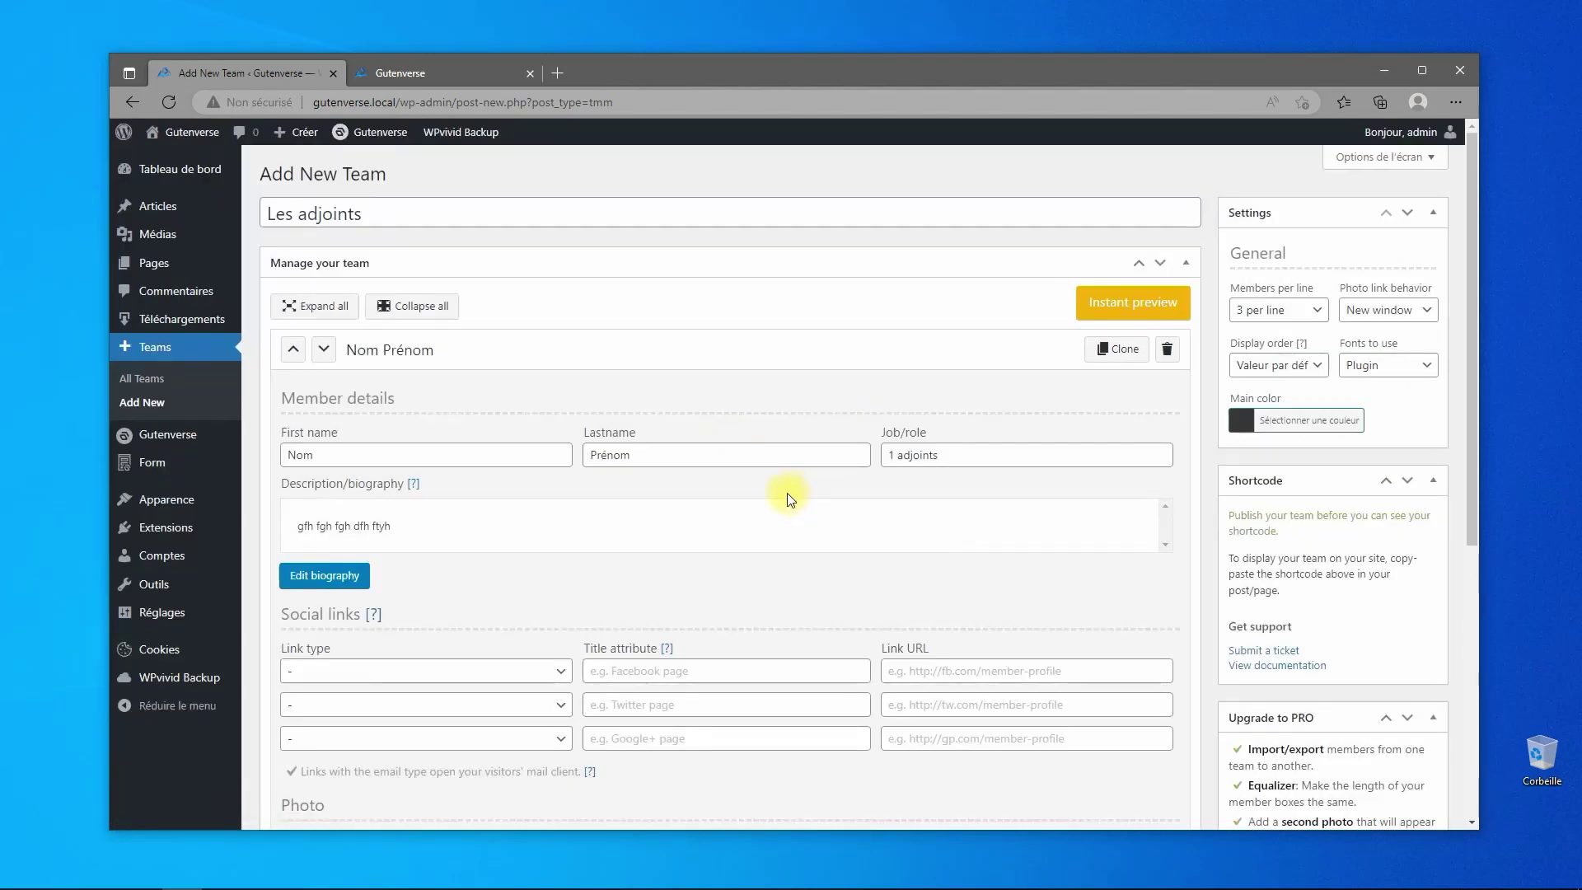
- Add an Email social link titled 'Contact Mail' with the contact e-mail address
{"action": "scroll", "coordinate": [782, 503], "scroll_direction": "down", "scroll_amount": 3}
{"action": "left_click", "coordinate": [556, 461]}
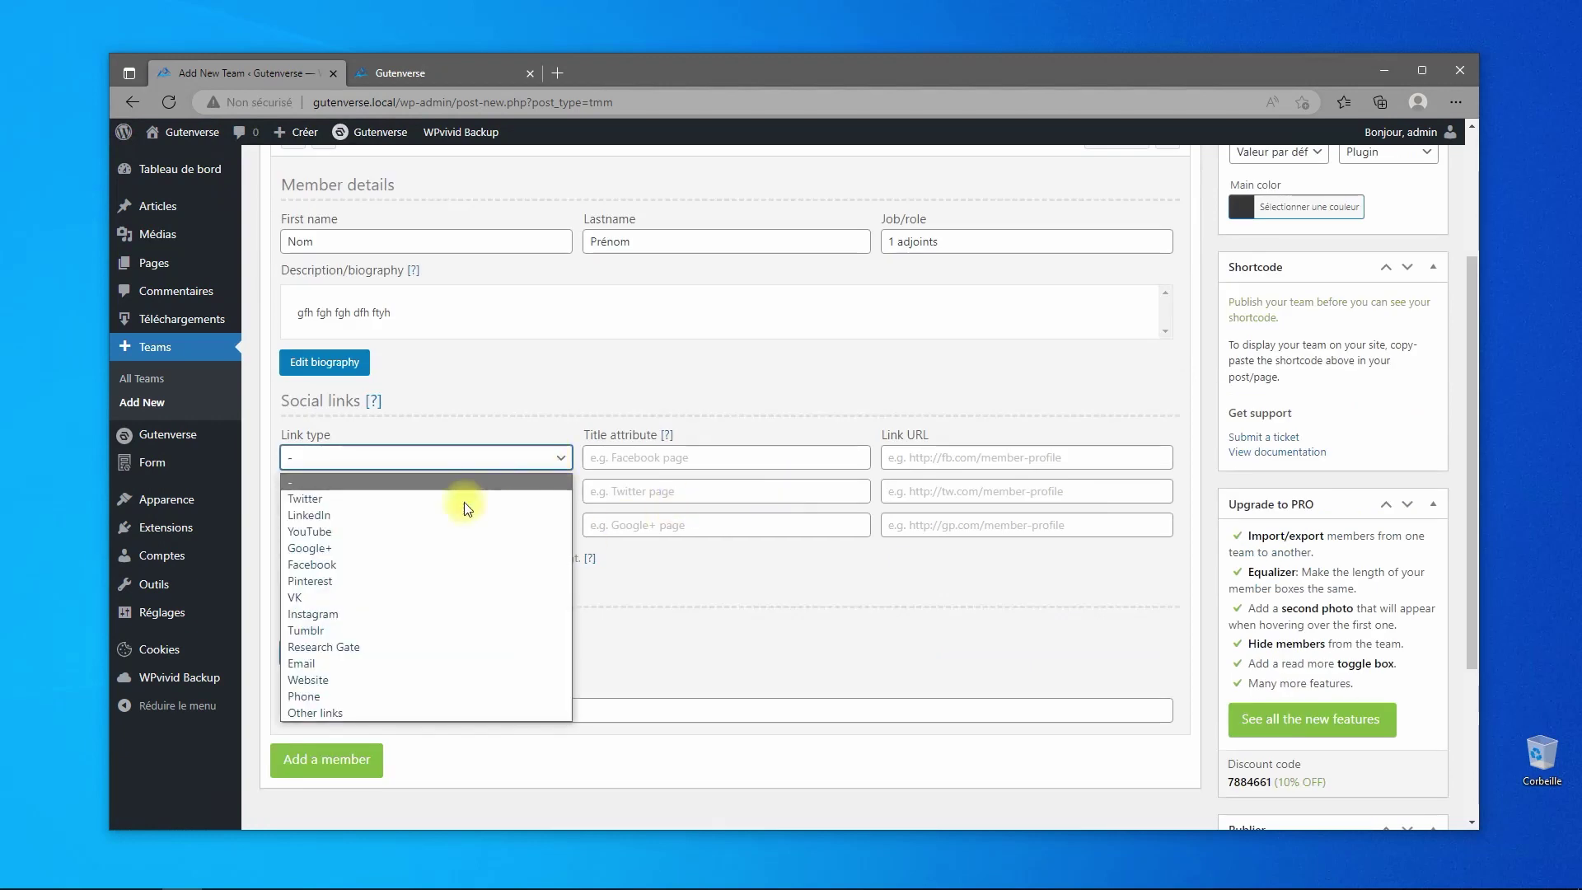
{"action": "left_click", "coordinate": [378, 669]}
{"action": "left_click", "coordinate": [659, 437]}
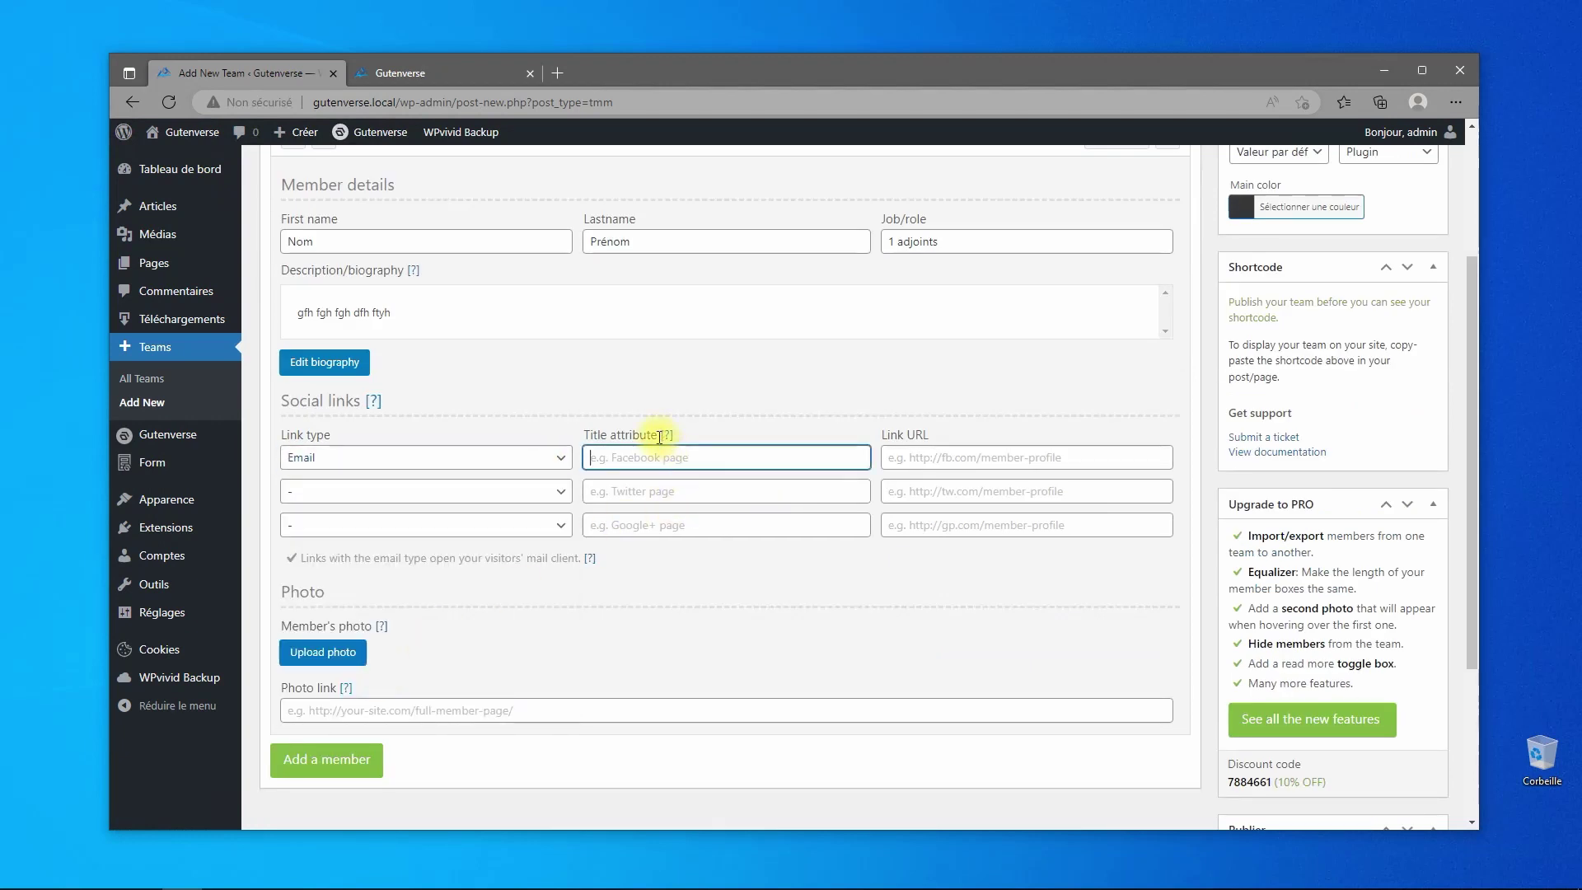
{"action": "type", "text": "Contact"}
{"action": "key", "text": "Tab"}
{"action": "left_click", "coordinate": [658, 438]}
{"action": "key", "text": "Tab"}
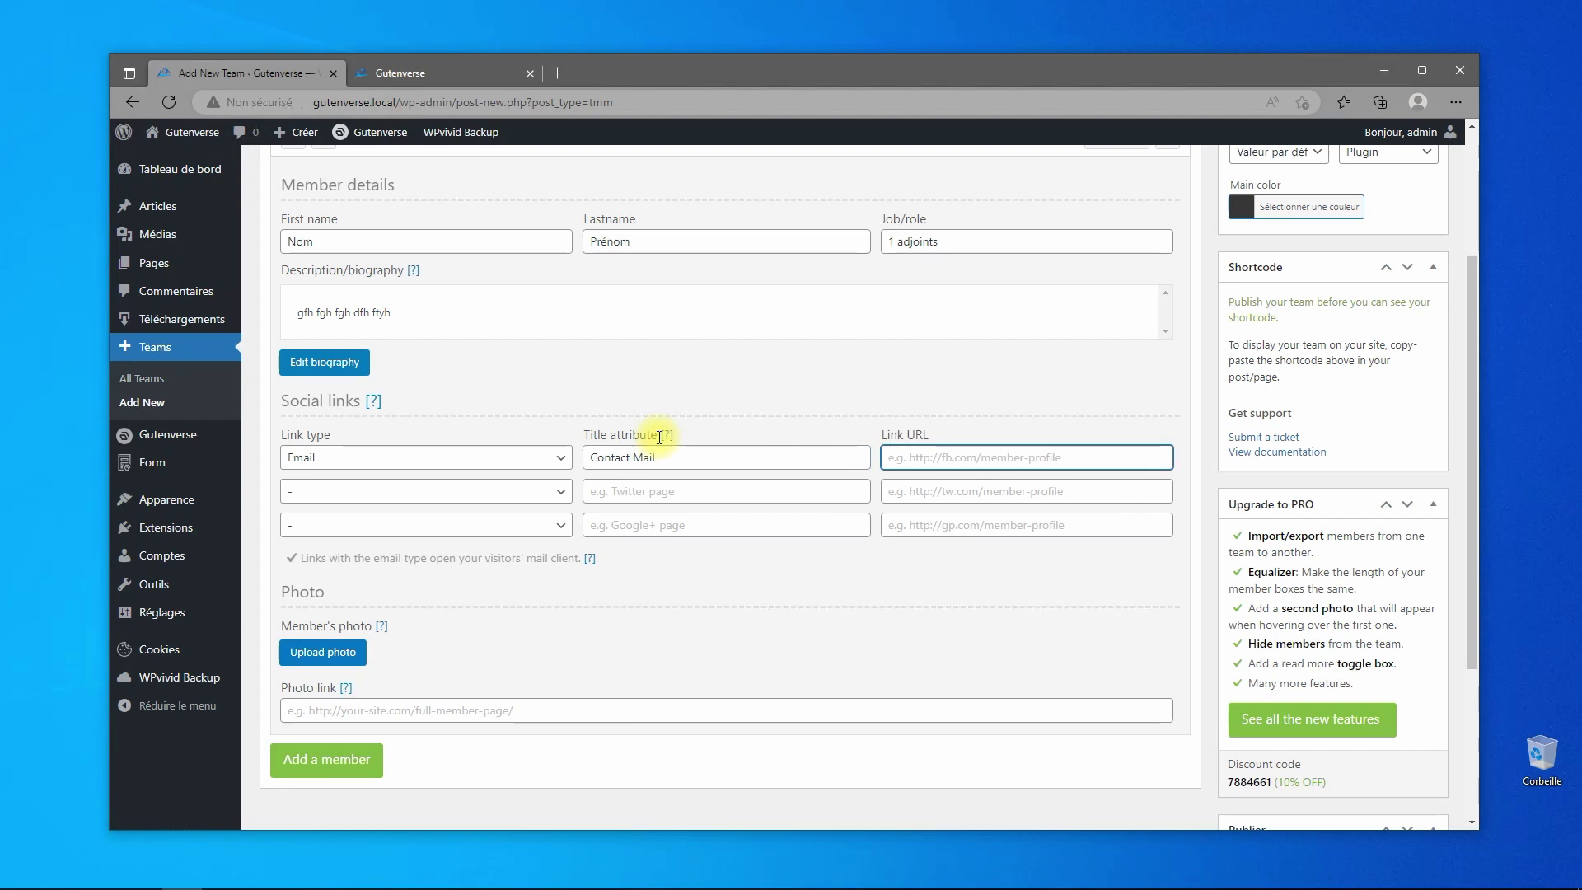
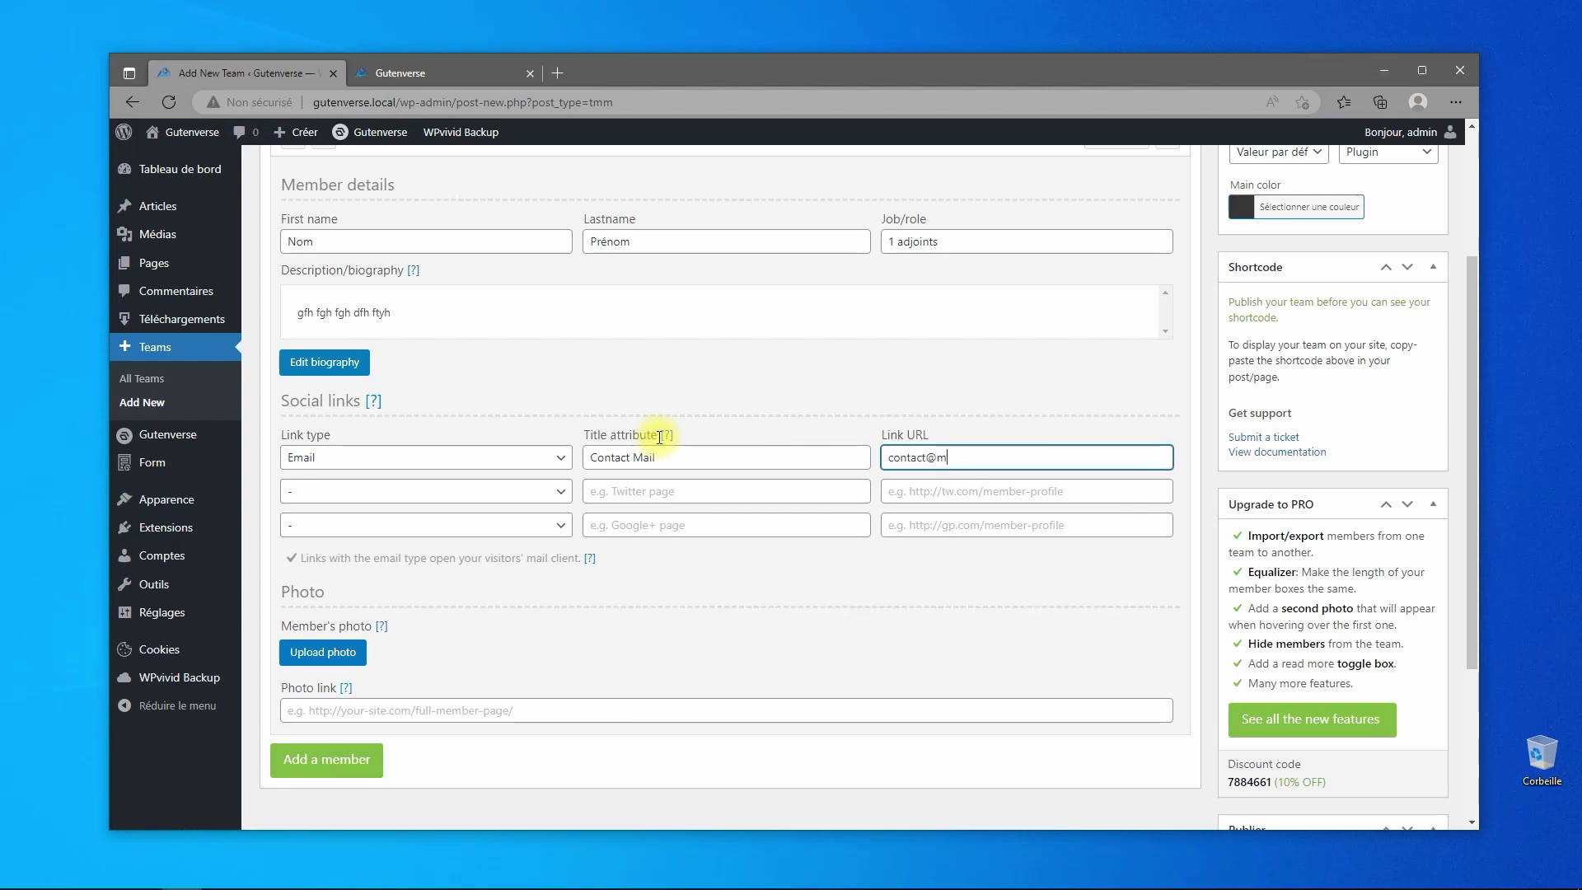
- Set the avatar image from the media library as the member's photo
{"action": "left_click", "coordinate": [336, 652]}
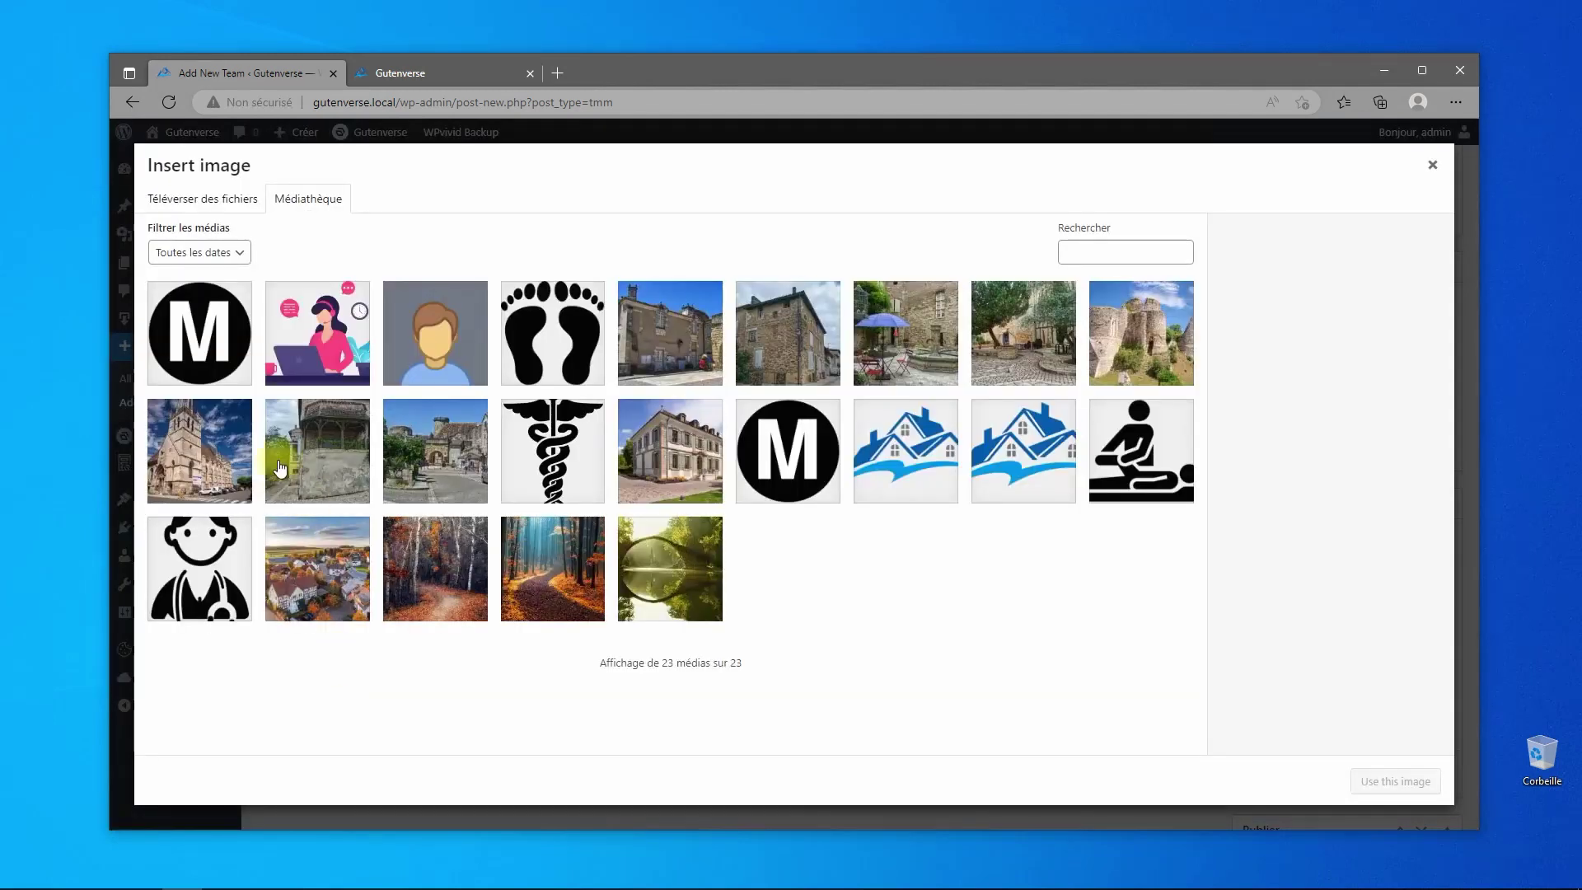
{"action": "left_click", "coordinate": [435, 332]}
{"action": "left_click", "coordinate": [1371, 779]}
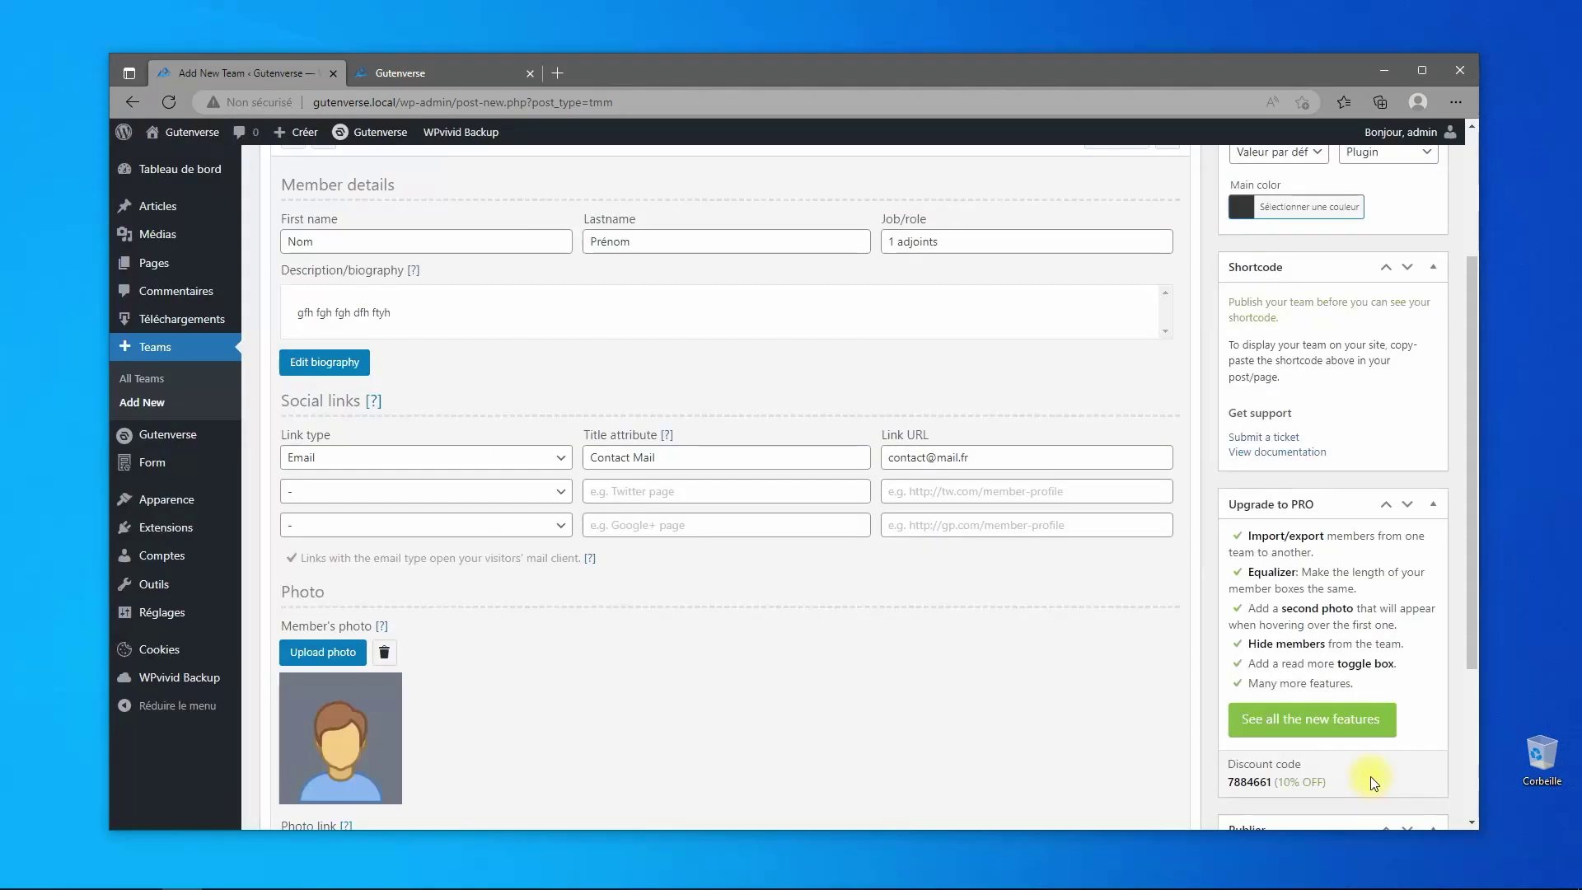
{"action": "scroll", "coordinate": [1236, 461], "scroll_direction": "up", "scroll_amount": 3}
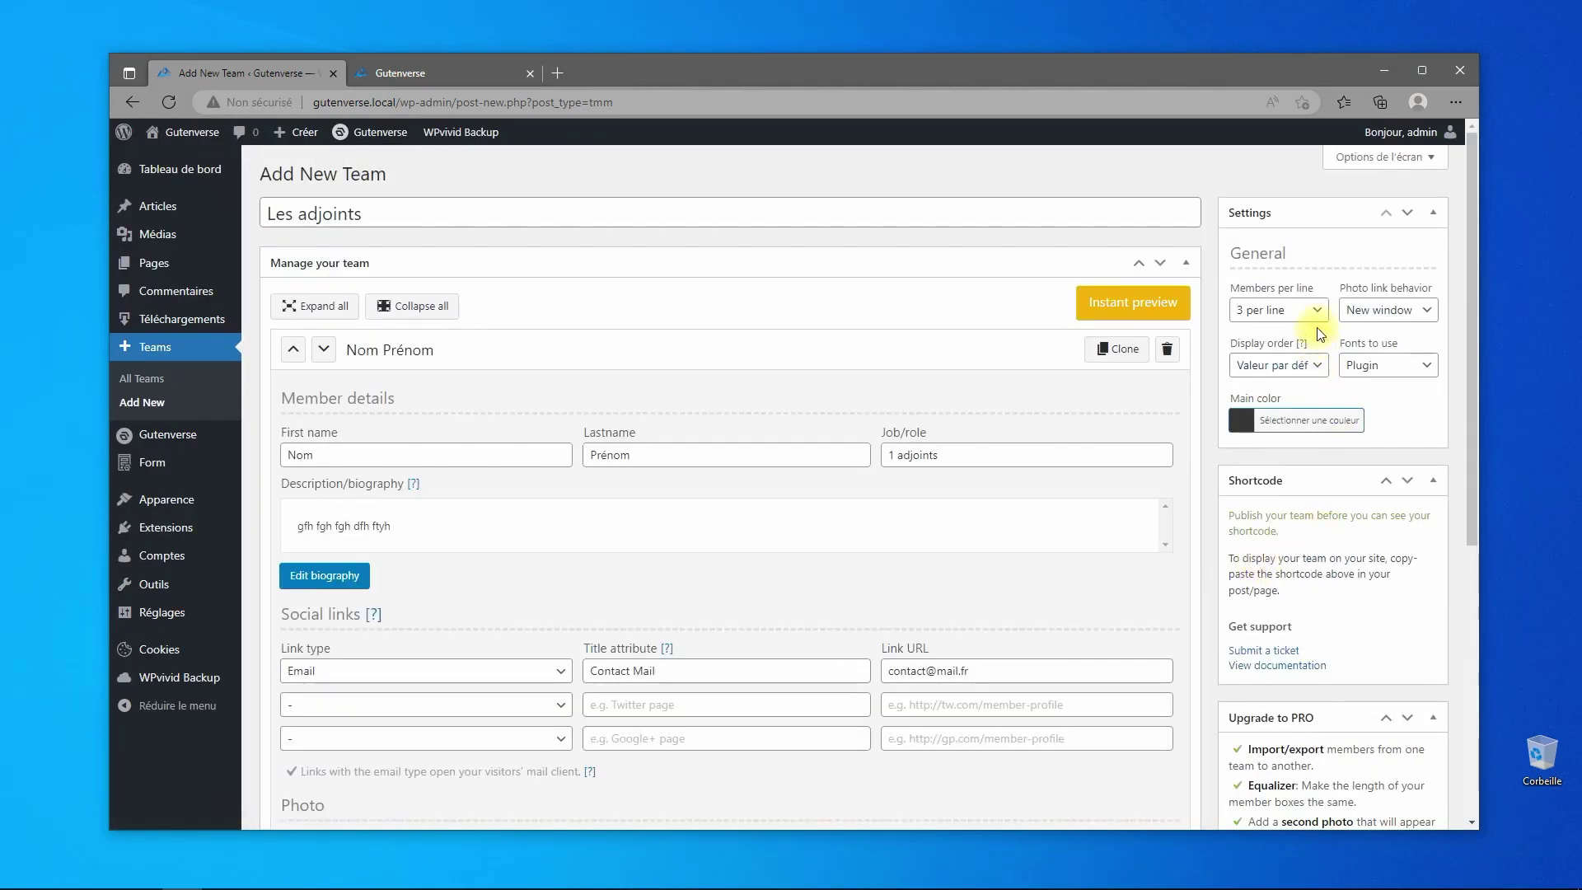
- Show 4 members per line and set the team's main colour to green #348c17
{"action": "left_click", "coordinate": [1316, 318]}
{"action": "left_click", "coordinate": [1285, 383]}
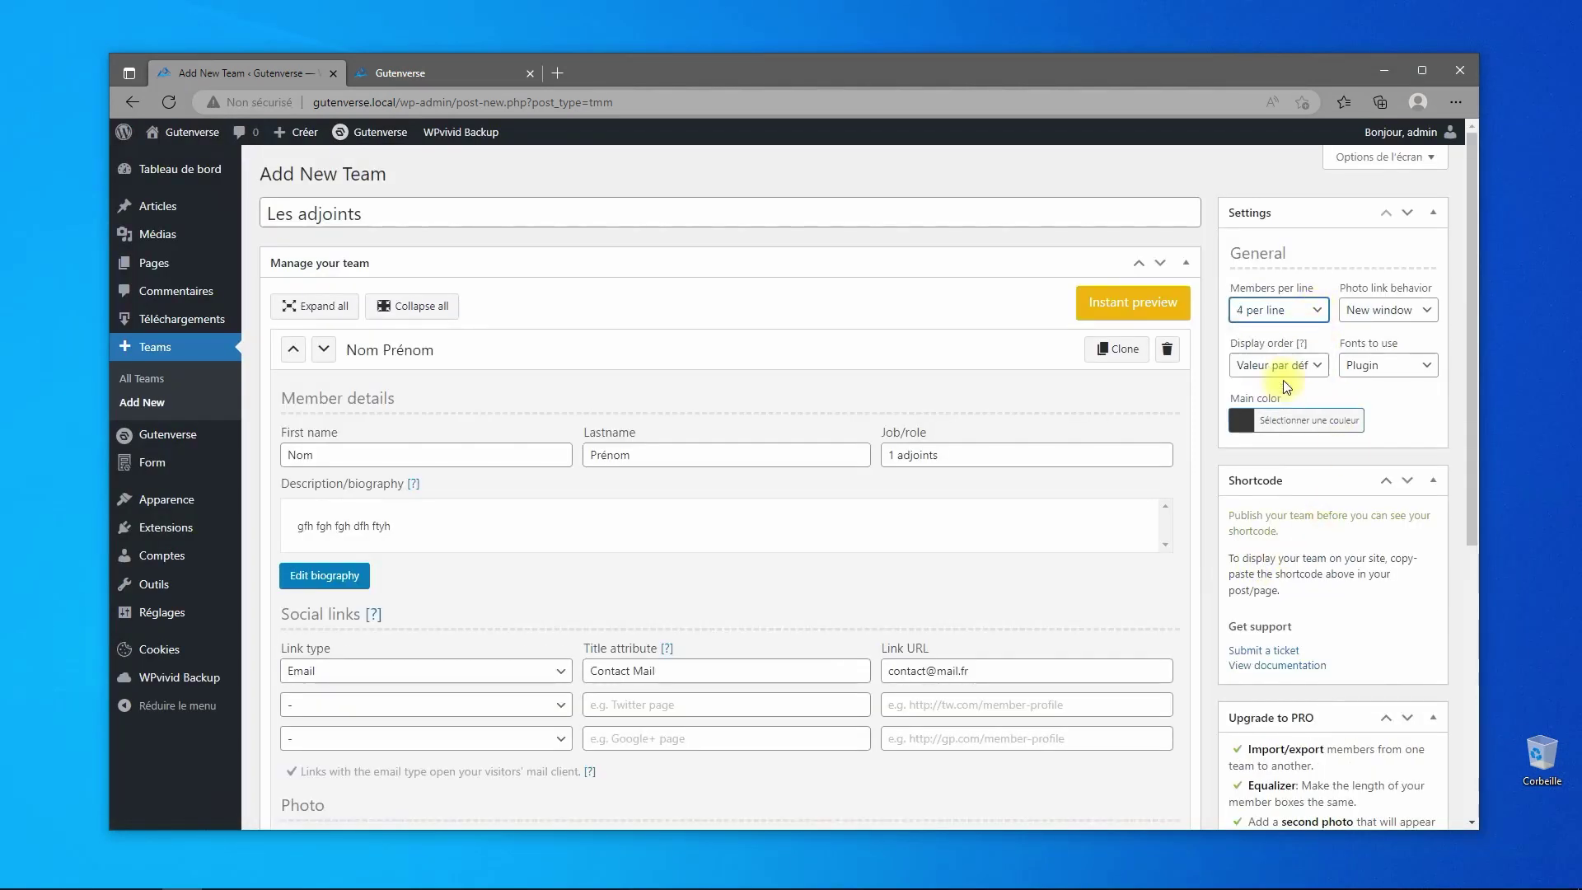
{"action": "left_click", "coordinate": [1243, 427]}
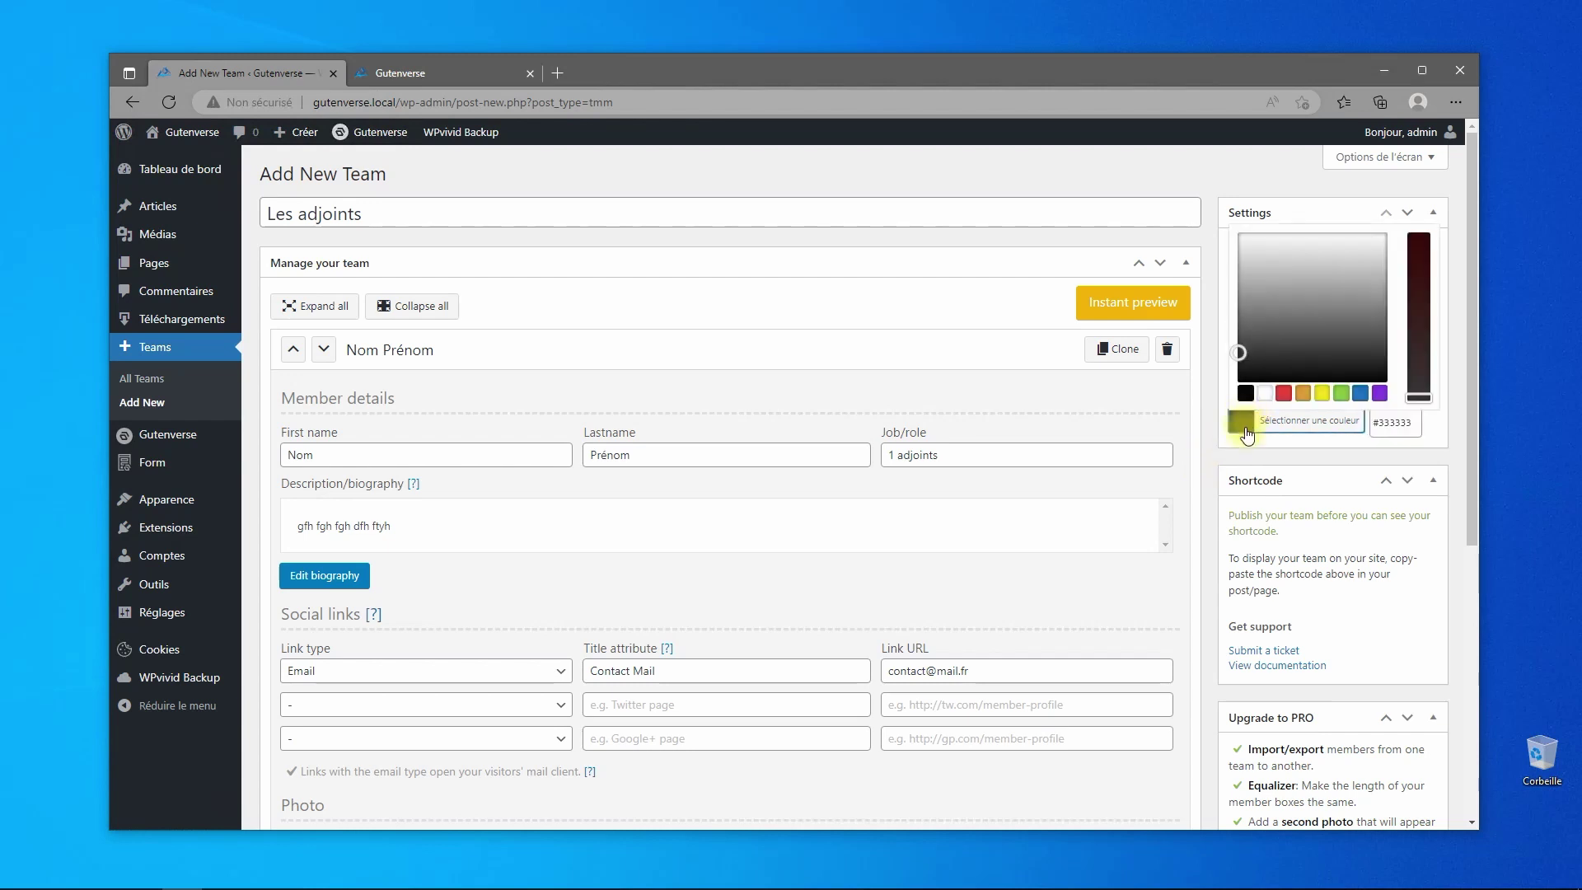
{"action": "left_click", "coordinate": [1341, 393]}
{"action": "left_click_drag", "start_coordinate": [1310, 275], "coordinate": [1281, 299]}
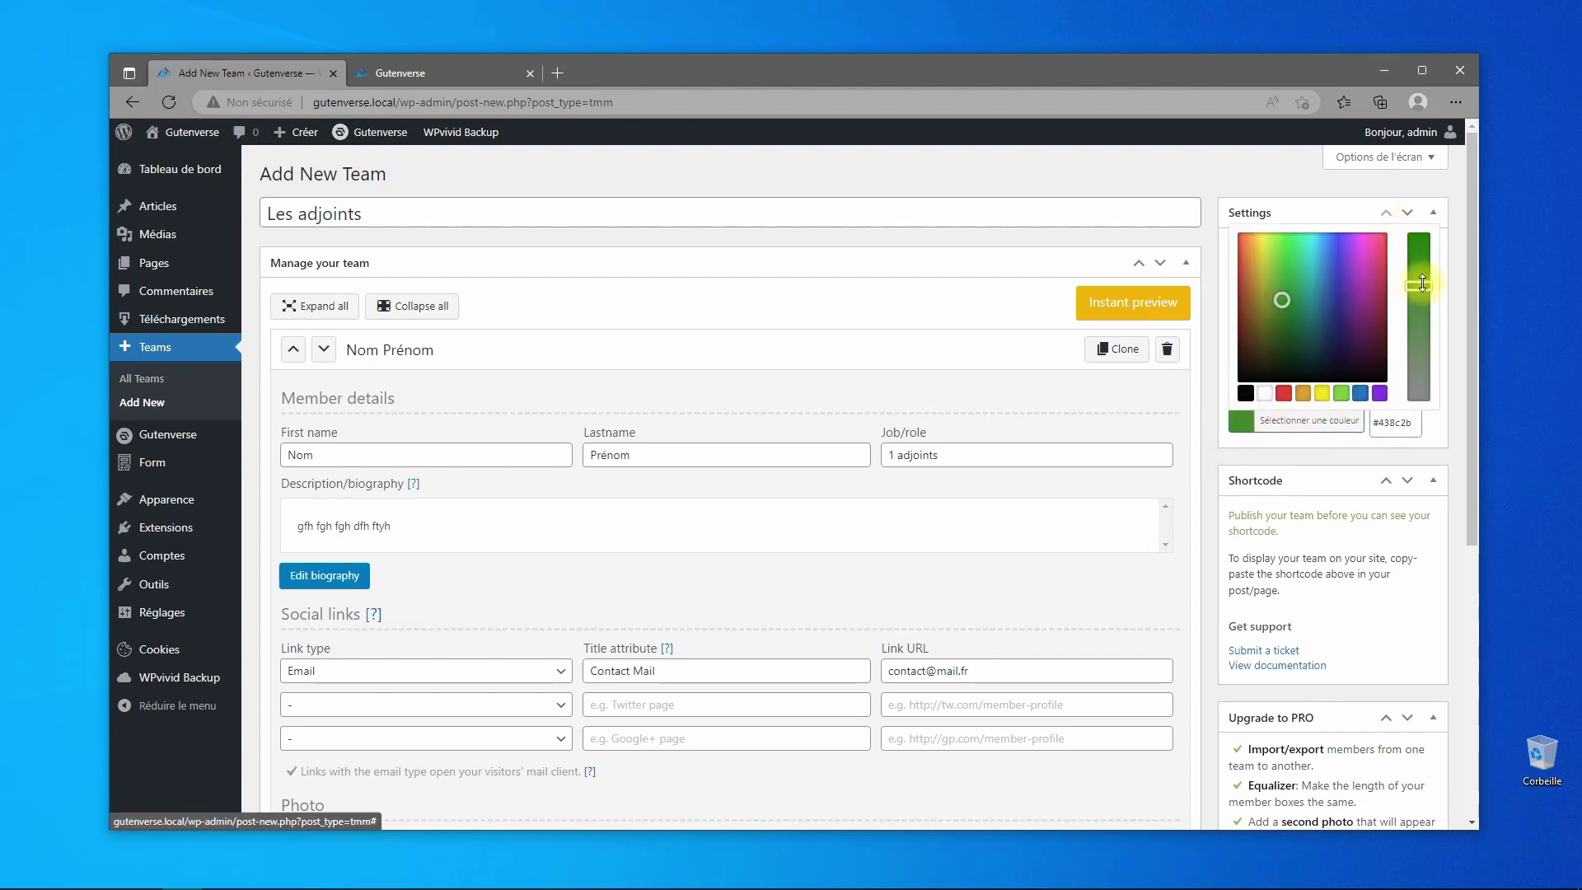
{"action": "left_click_drag", "start_coordinate": [1421, 283], "coordinate": [1418, 262]}
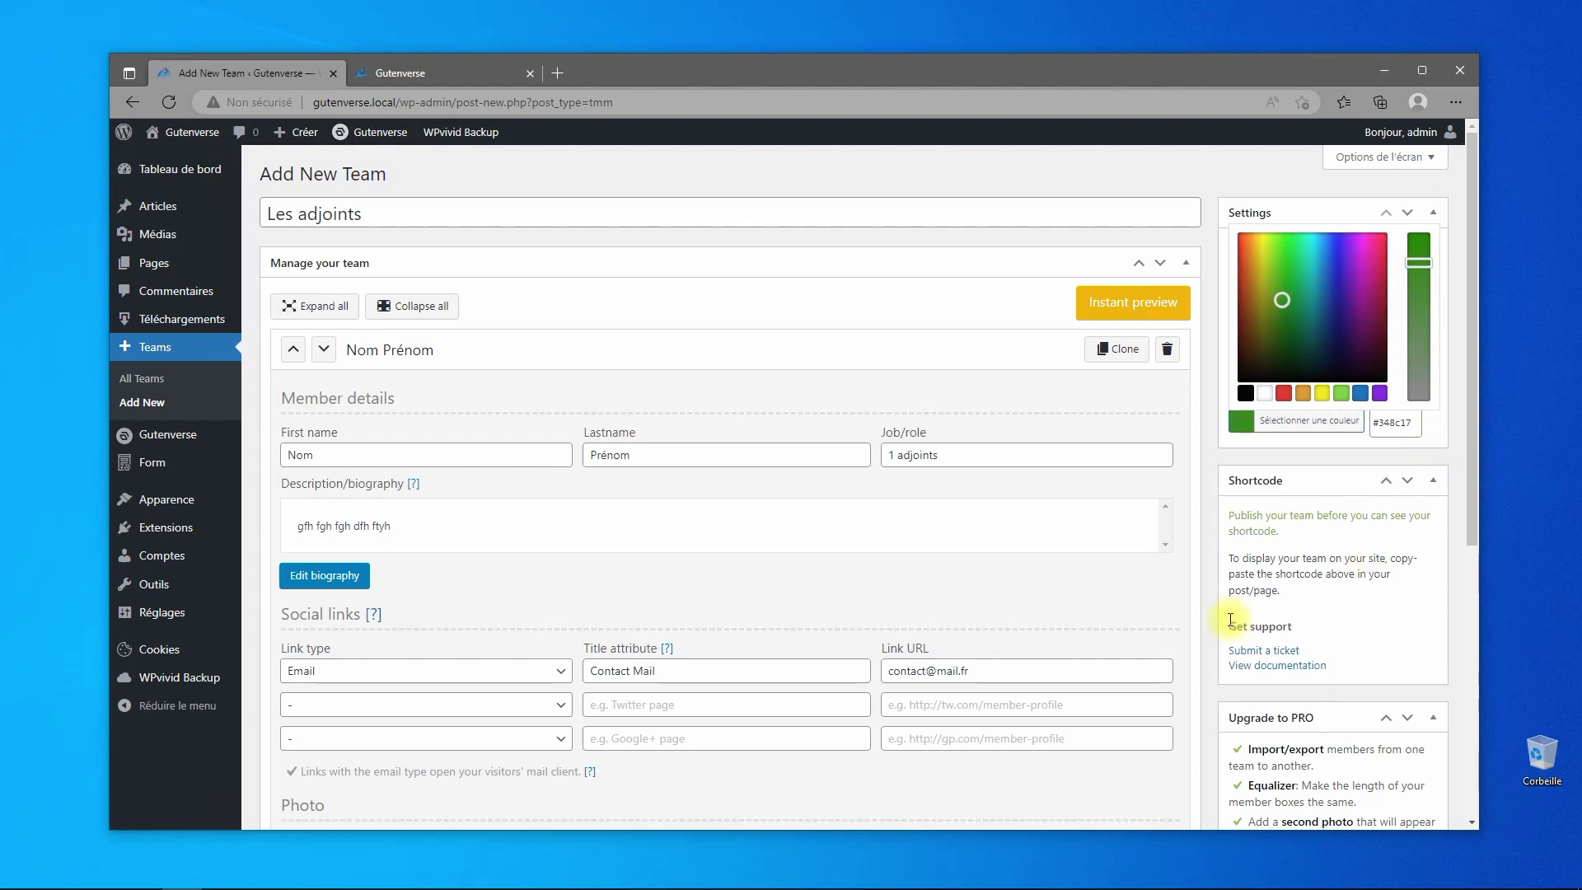
{"action": "left_click", "coordinate": [1242, 430]}
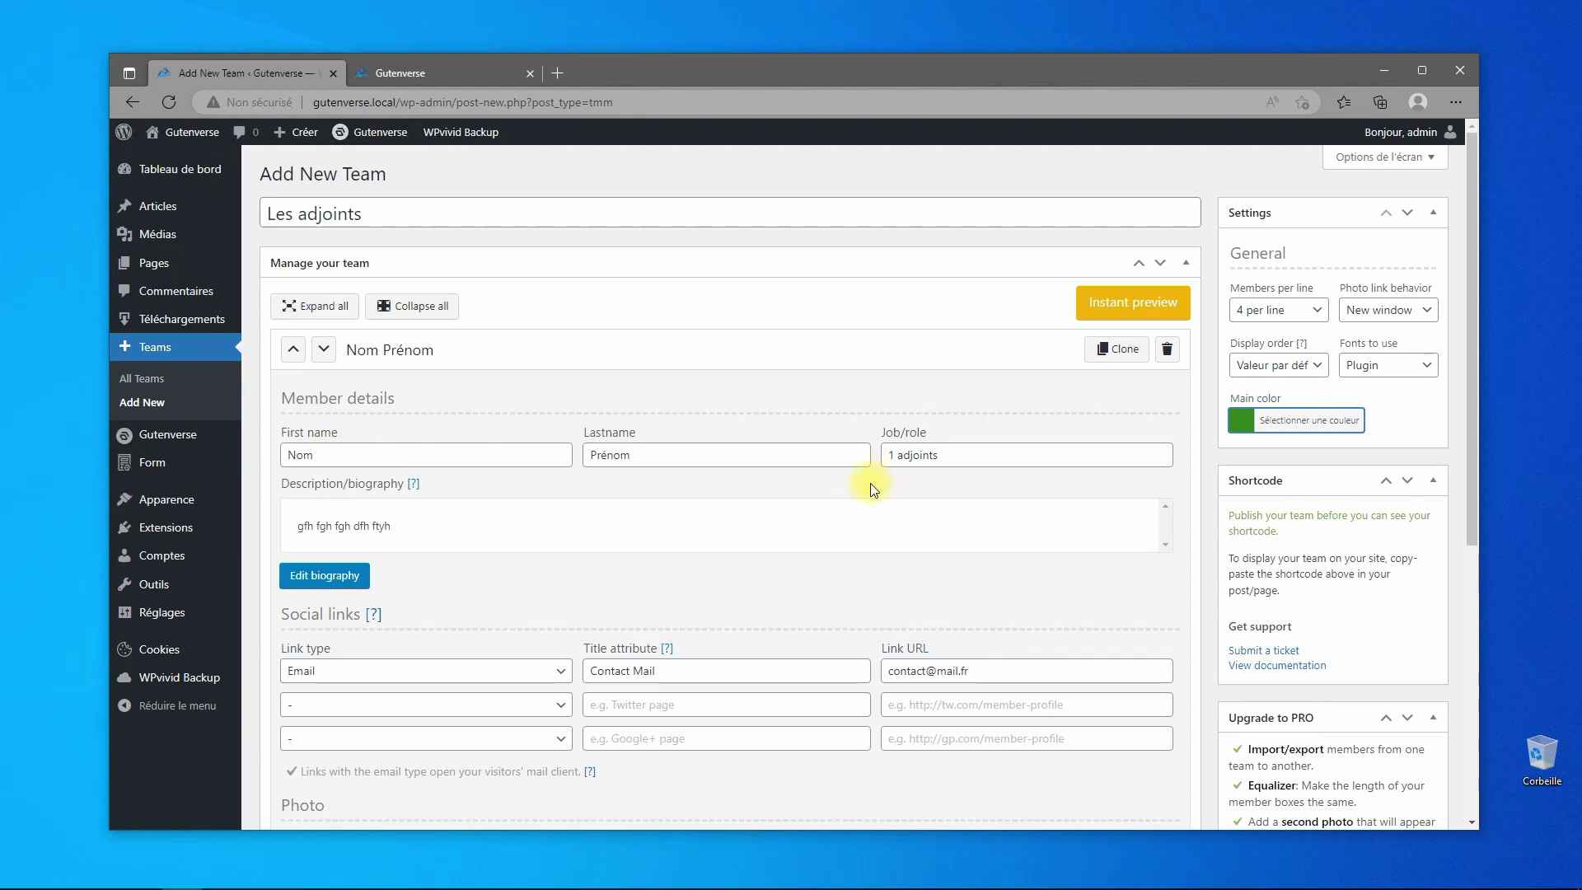
{"action": "scroll", "coordinate": [741, 473], "scroll_direction": "down", "scroll_amount": 5}
{"action": "scroll", "coordinate": [413, 444], "scroll_direction": "down", "scroll_amount": 1}
{"action": "scroll", "coordinate": [659, 484], "scroll_direction": "up", "scroll_amount": 5}
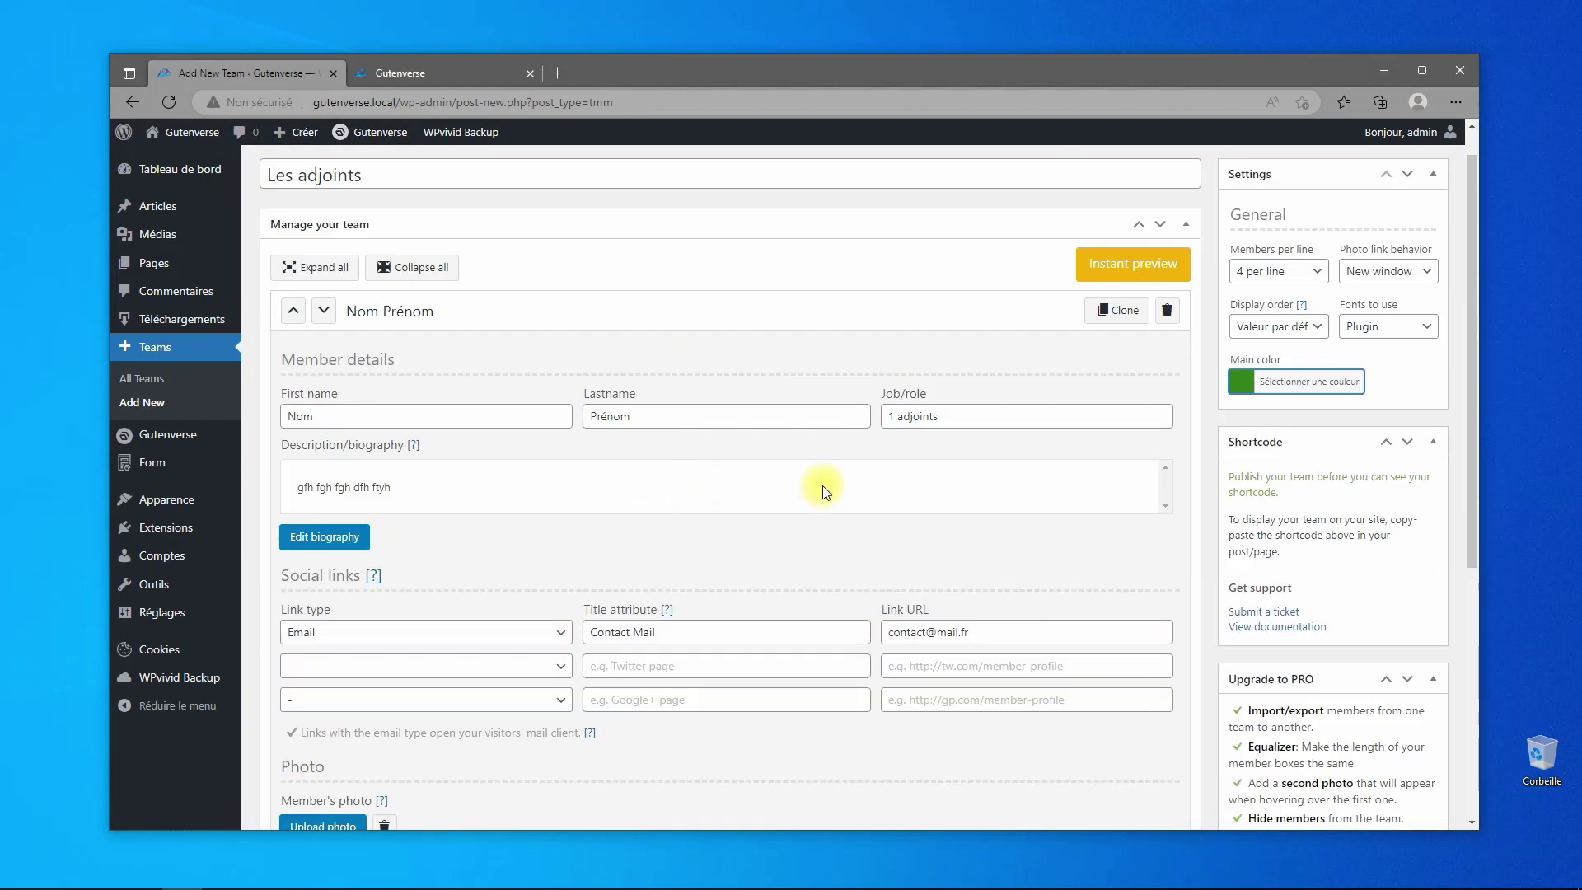
- Clone the Nom Prénom member and set the copy's role to '2 adjoints'
{"action": "left_click", "coordinate": [1095, 308]}
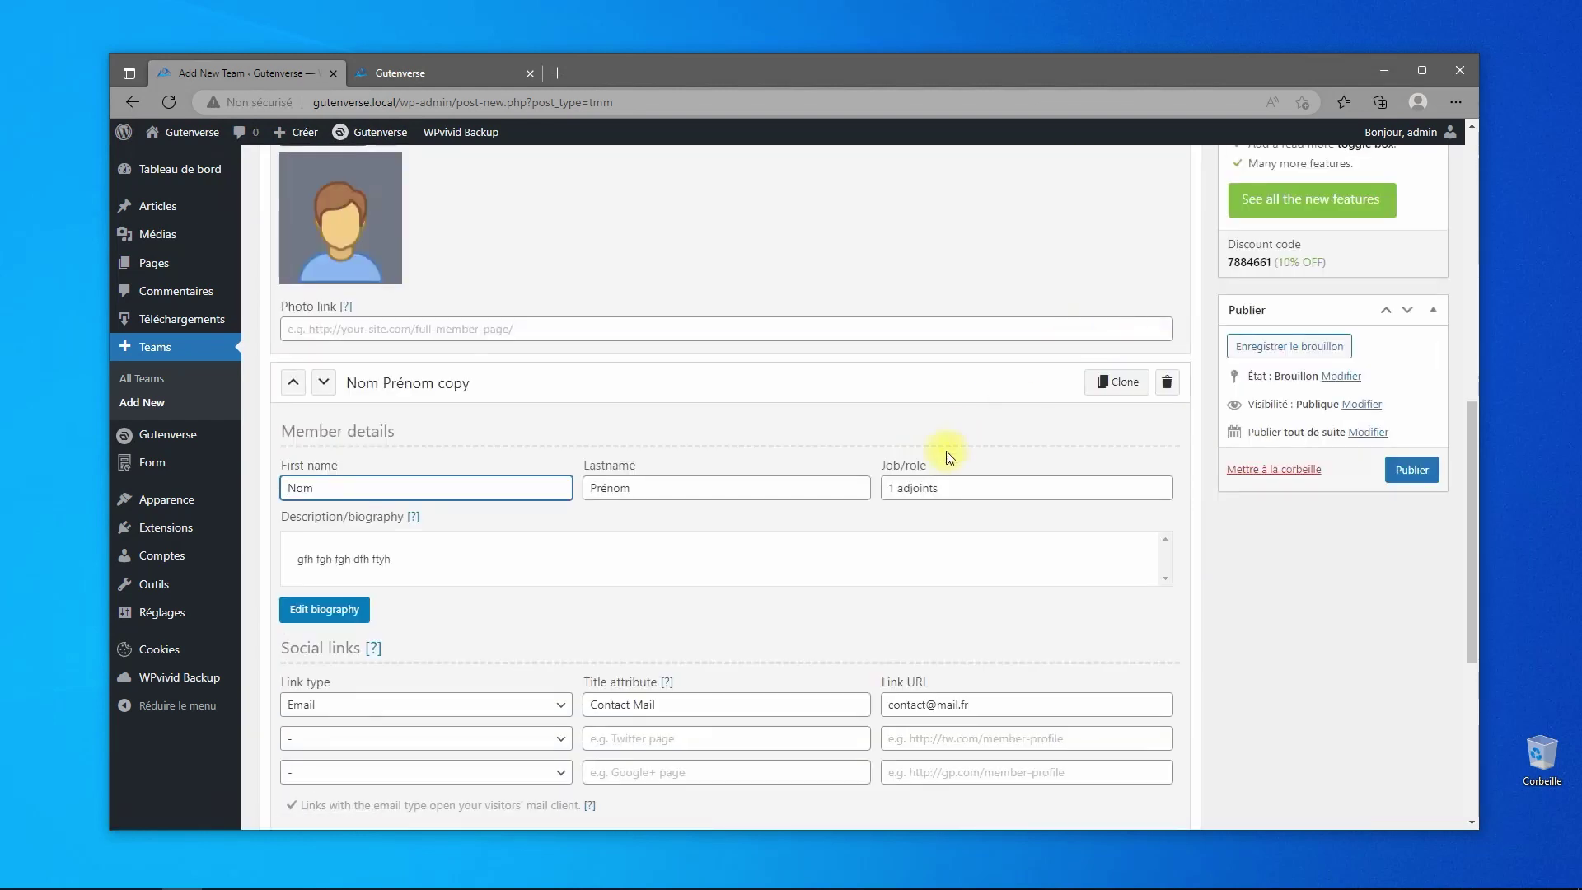
{"action": "left_click", "coordinate": [884, 488]}
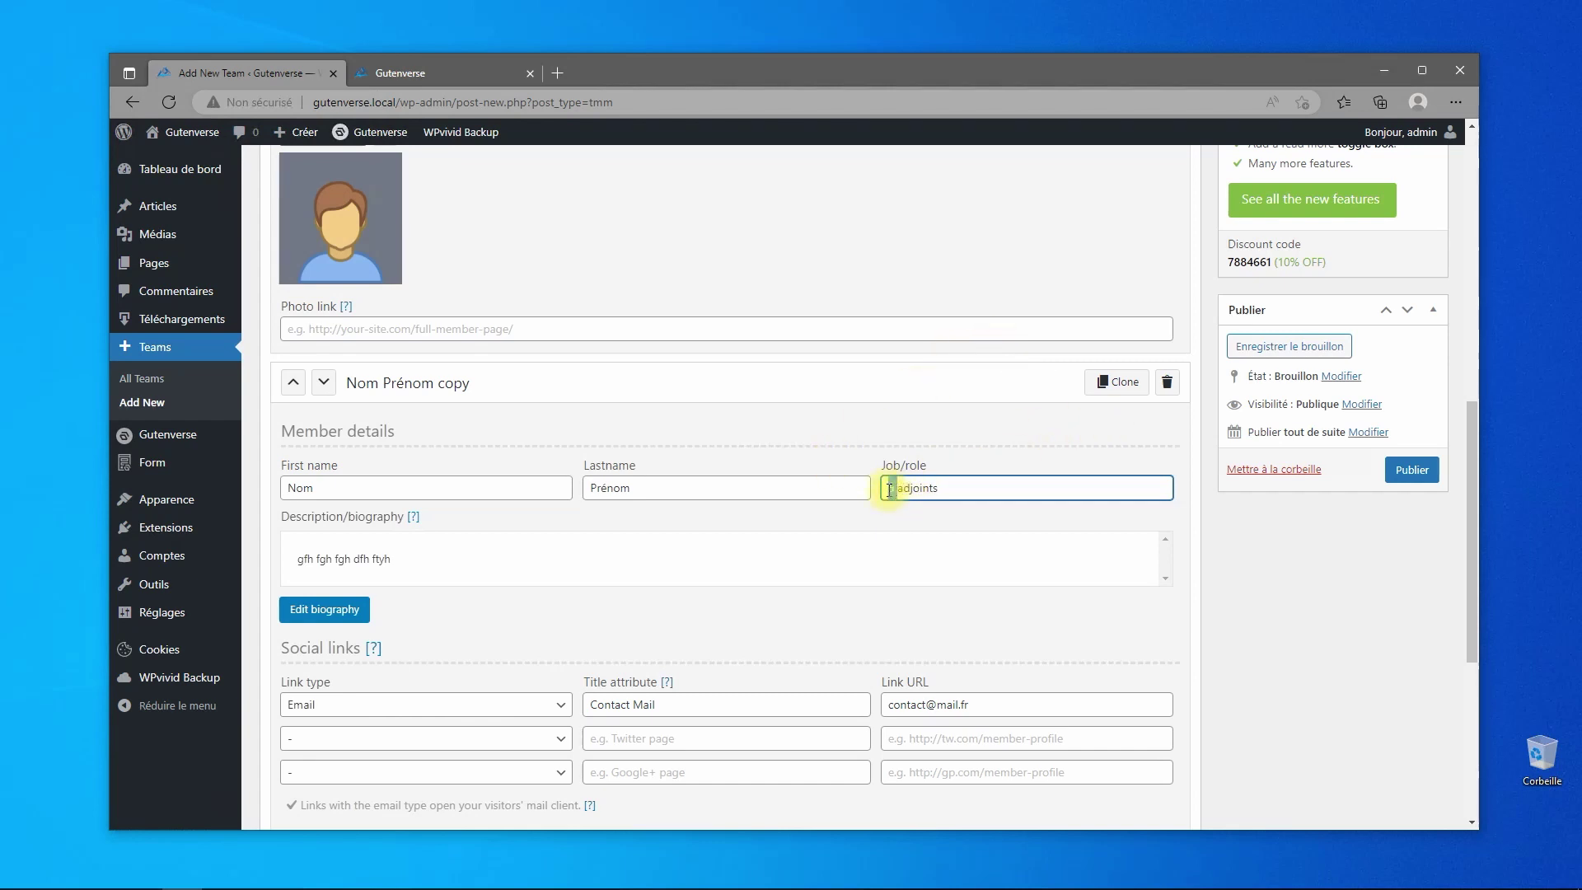
{"action": "type", "text": "2"}
- Add three more clones, renumbering their roles as 3, 4 and 5 adjoints
{"action": "left_click", "coordinate": [1118, 383]}
{"action": "scroll", "coordinate": [1018, 544], "scroll_direction": "down", "scroll_amount": 4}
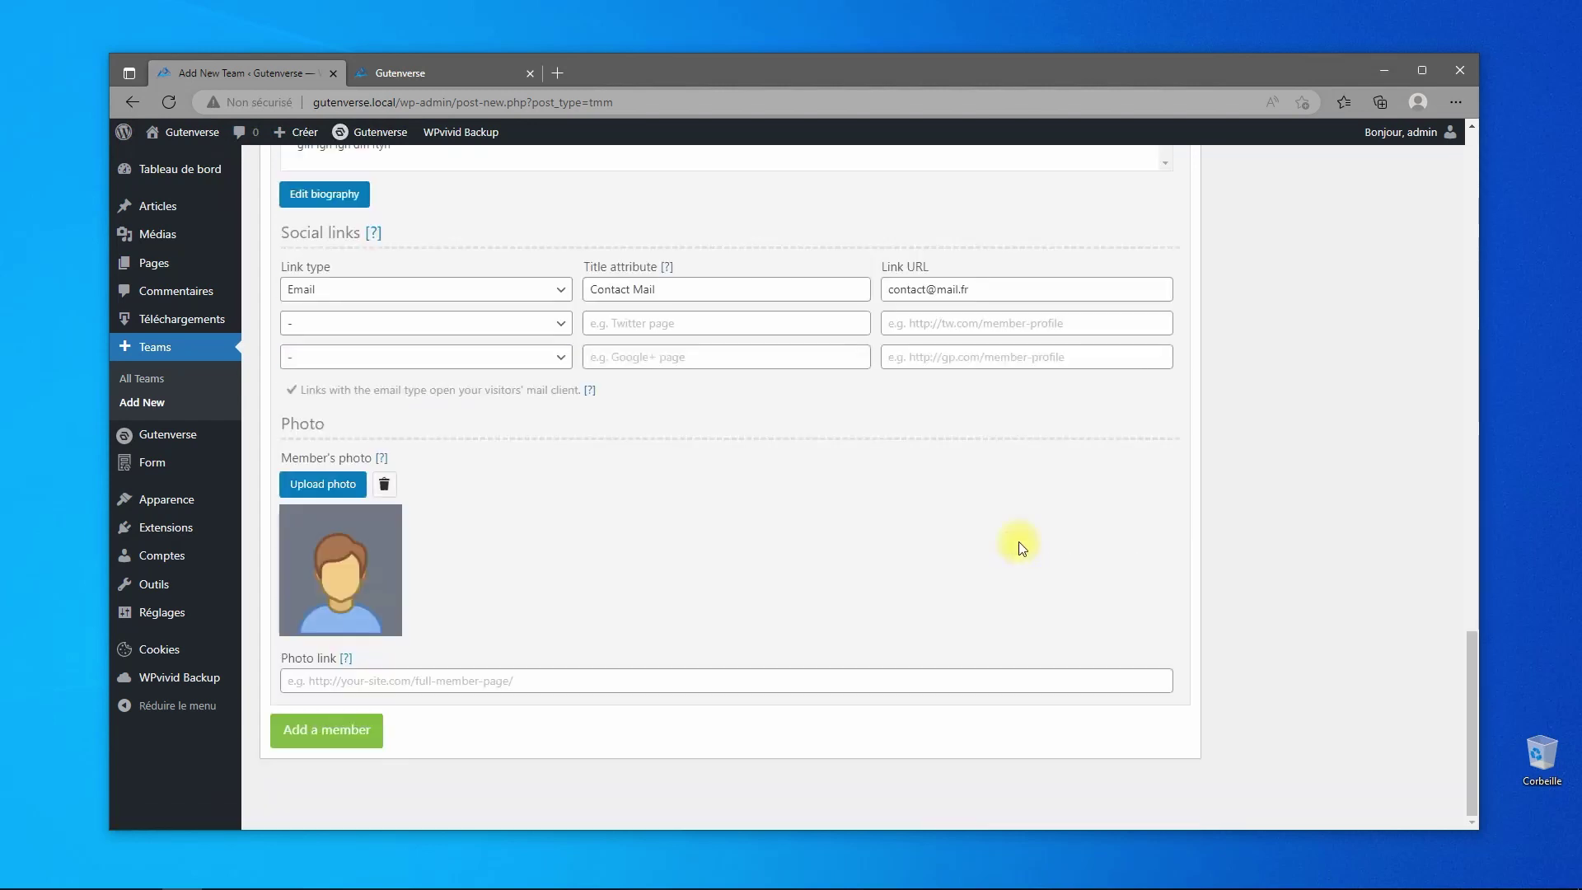
{"action": "scroll", "coordinate": [1018, 540], "scroll_direction": "up", "scroll_amount": 1}
{"action": "scroll", "coordinate": [939, 379], "scroll_direction": "up", "scroll_amount": 3}
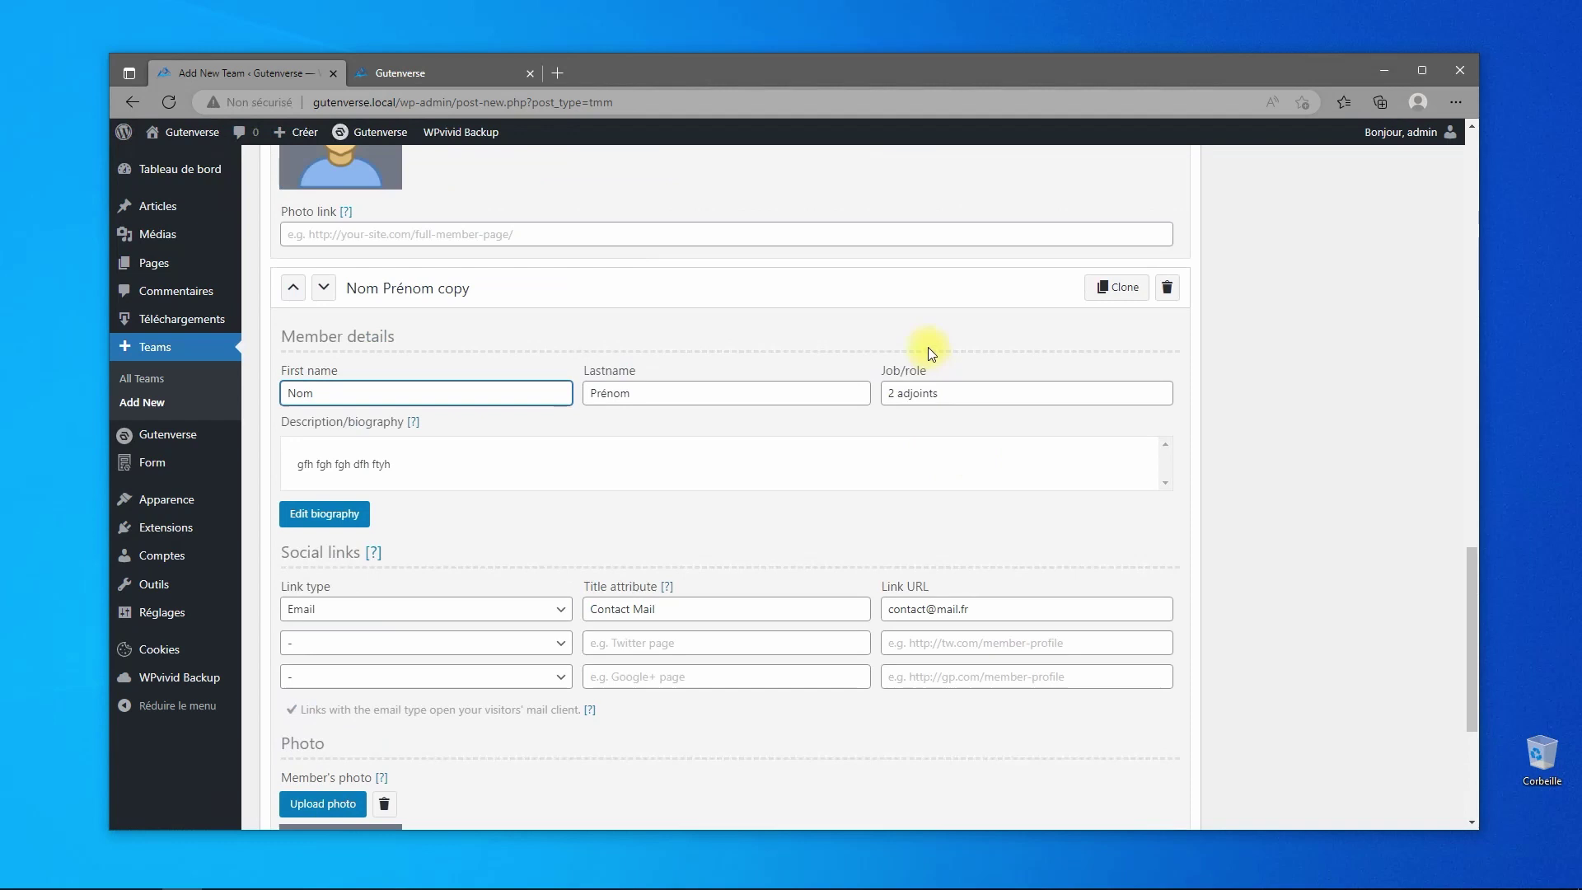
{"action": "double_click", "coordinate": [885, 393]}
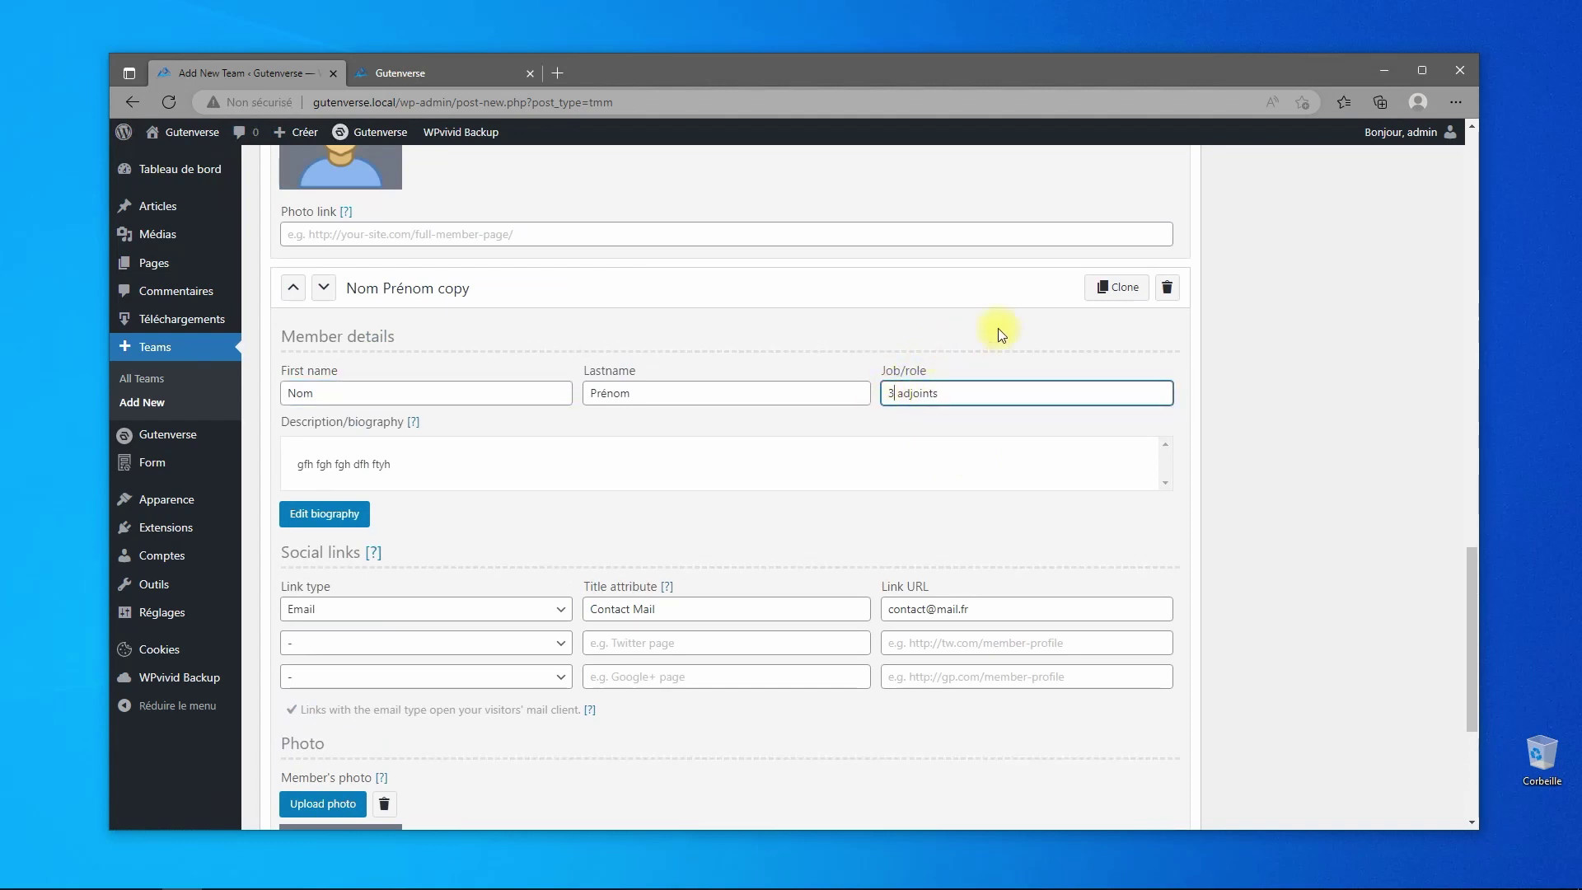
{"action": "left_click", "coordinate": [1117, 289]}
{"action": "double_click", "coordinate": [892, 489]}
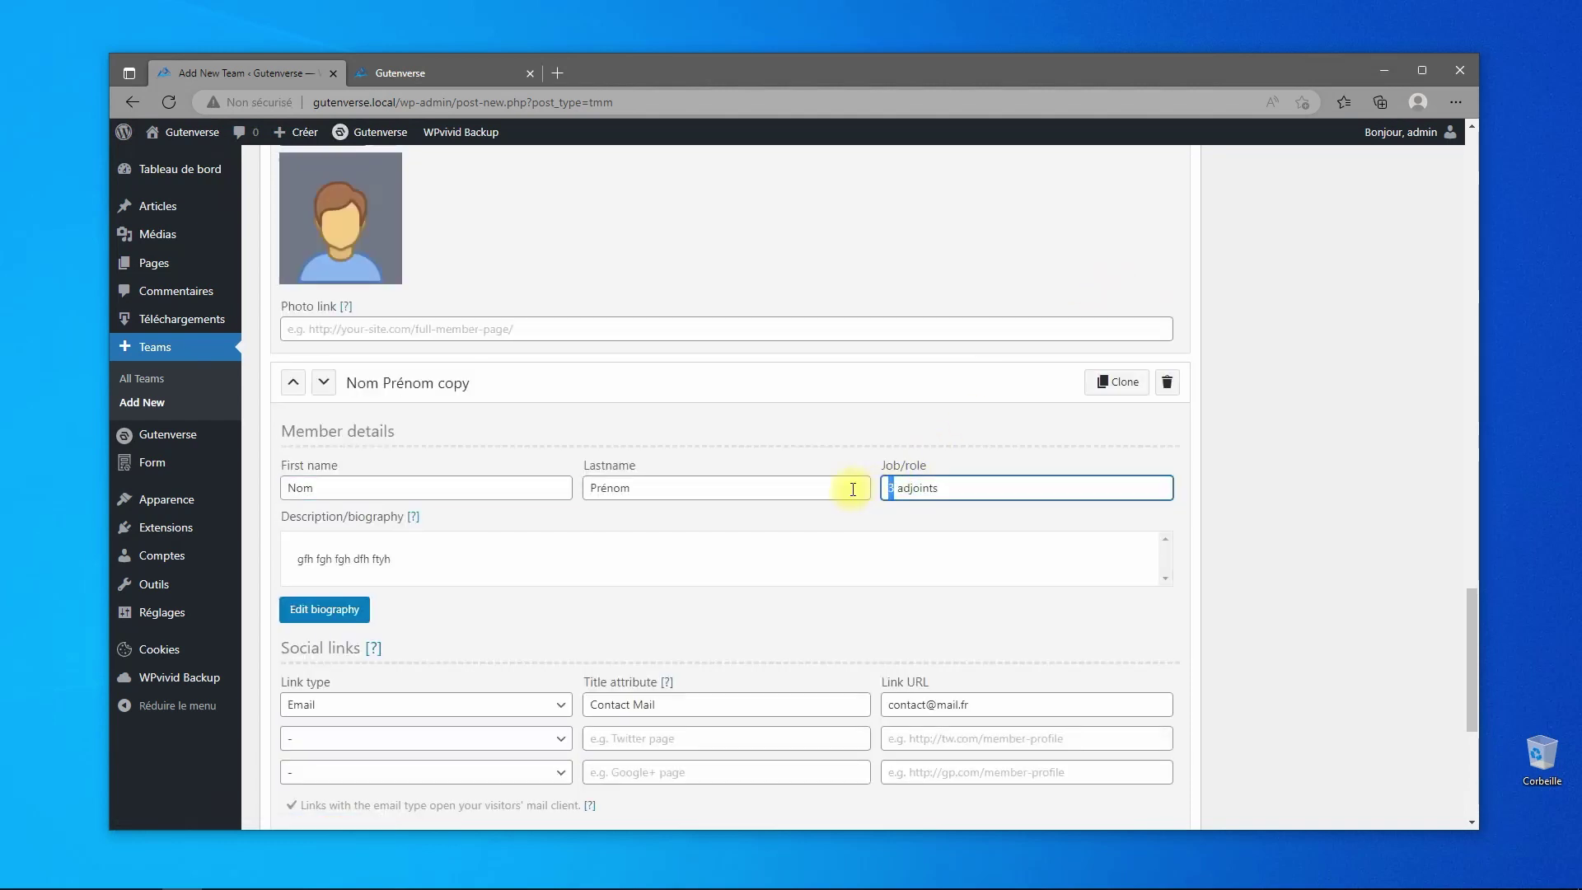
{"action": "type", "text": "4"}
{"action": "left_click", "coordinate": [1108, 381]}
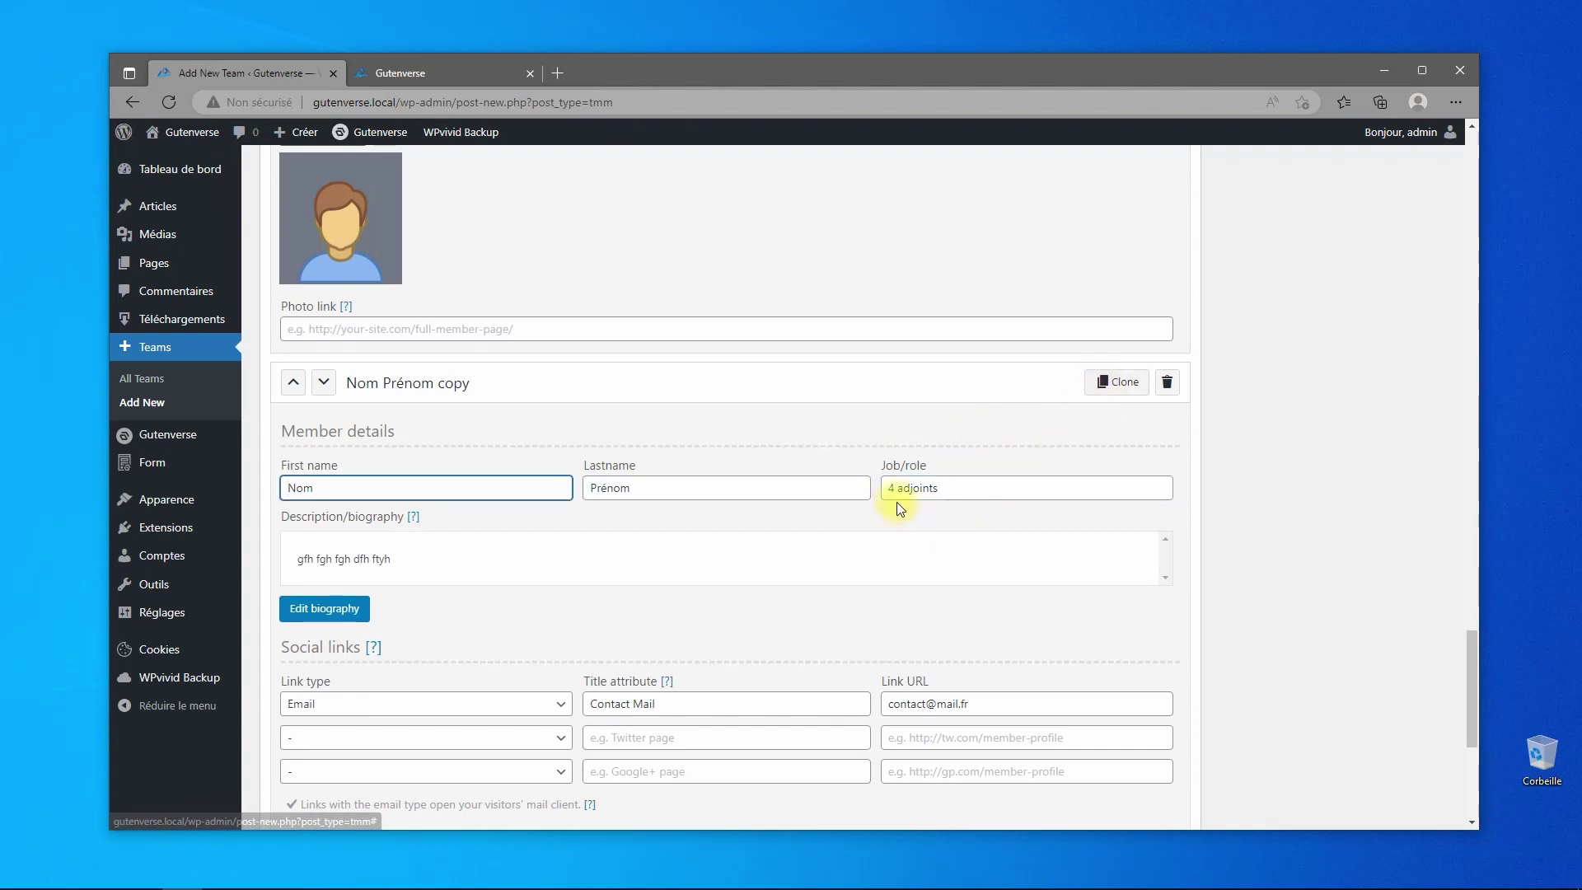
{"action": "left_click_drag", "start_coordinate": [895, 491], "coordinate": [871, 491]}
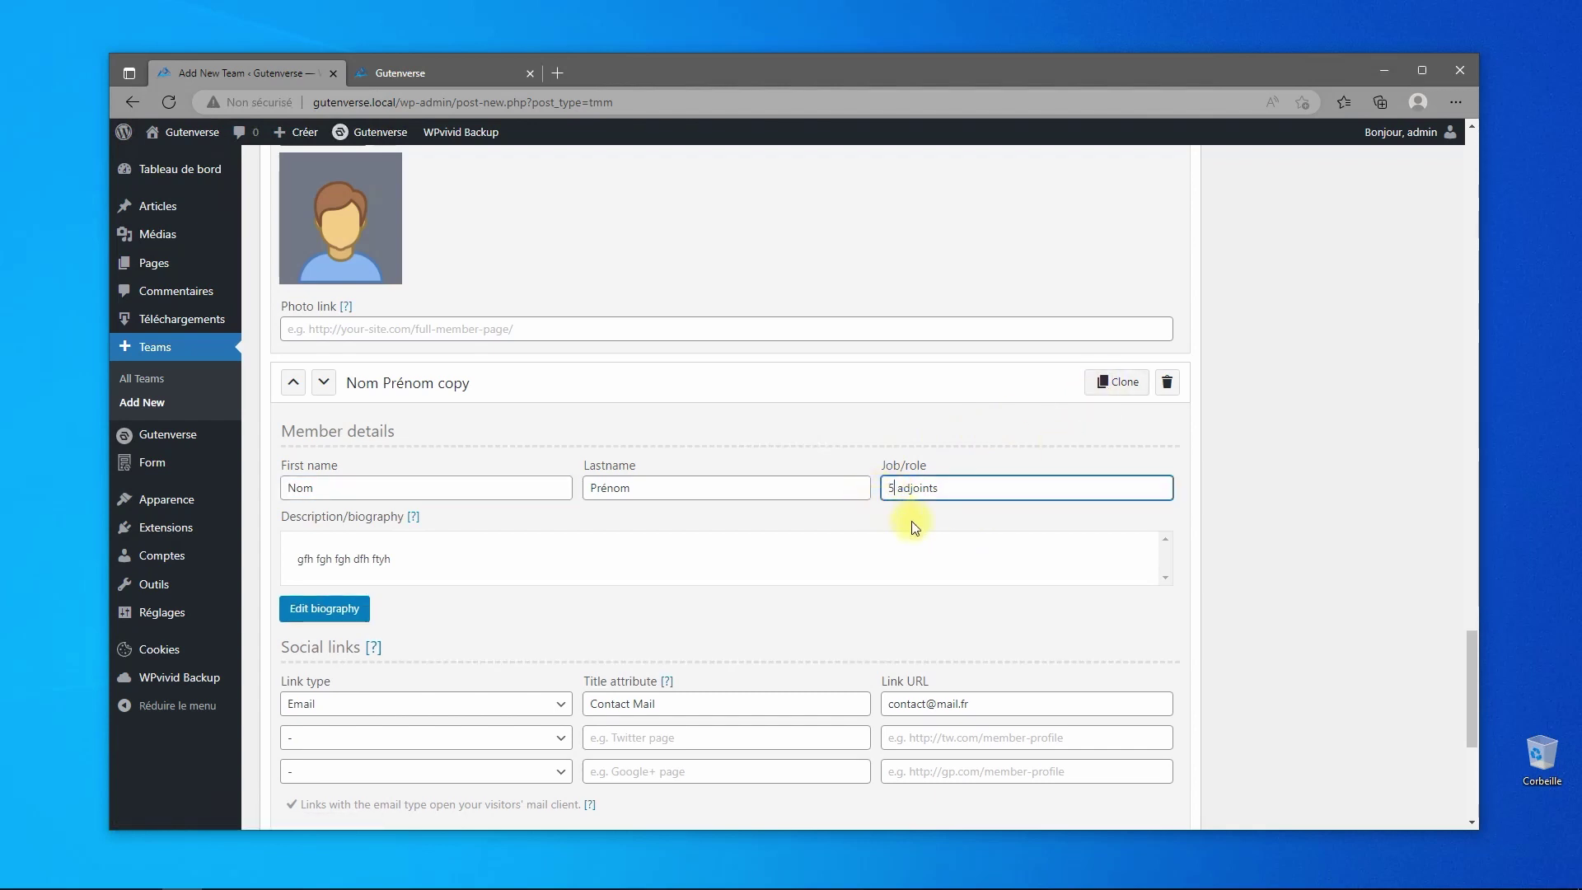
{"action": "scroll", "coordinate": [961, 561], "scroll_direction": "up", "scroll_amount": 15}
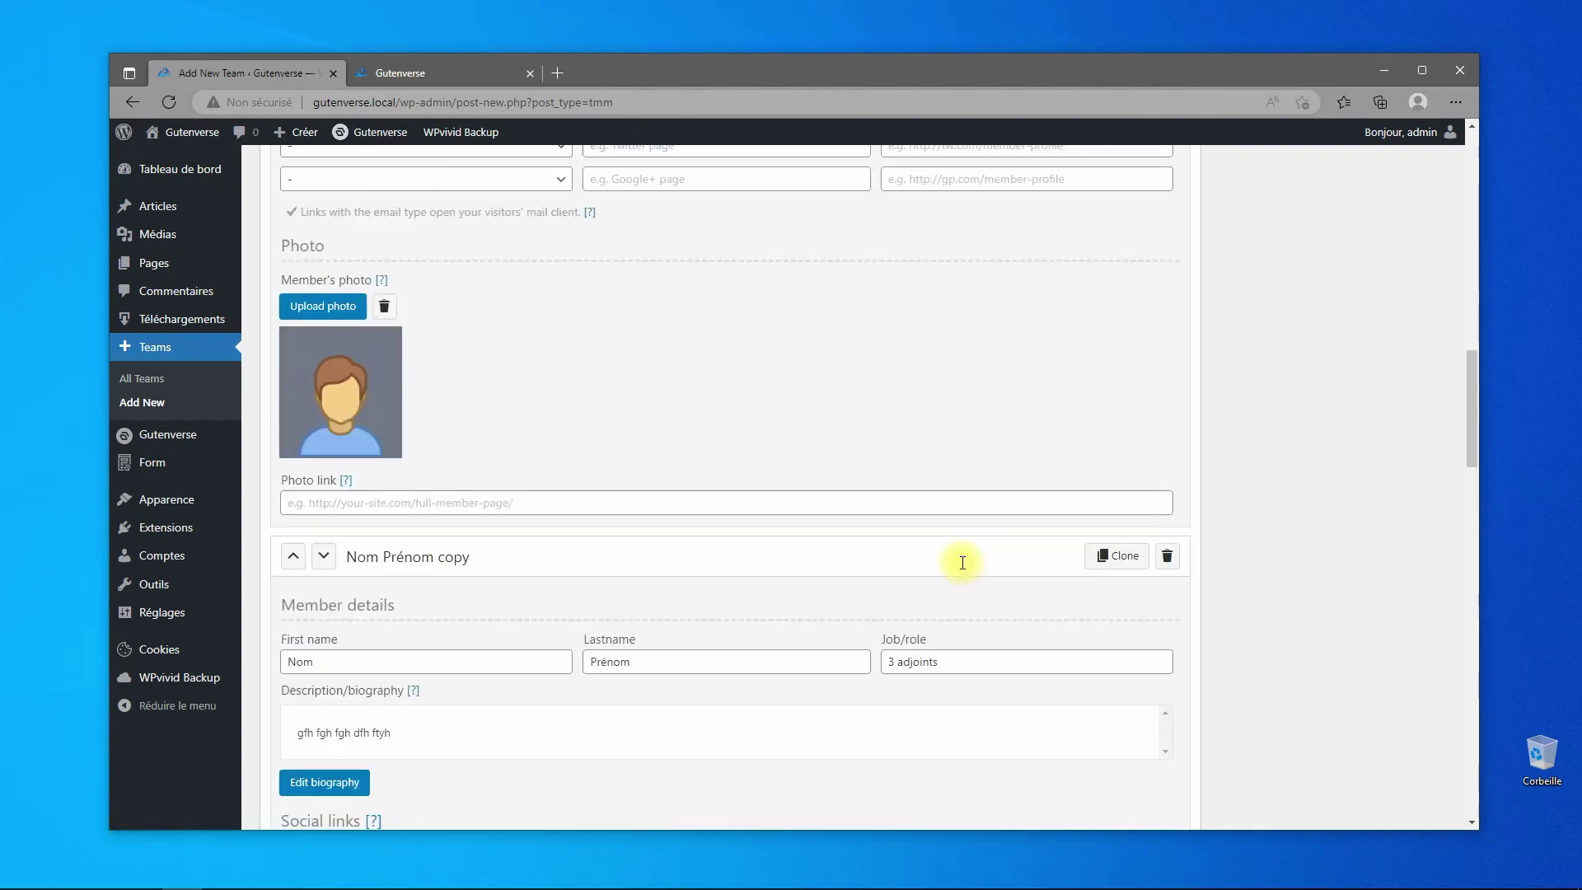
{"action": "scroll", "coordinate": [962, 561], "scroll_direction": "up", "scroll_amount": 15}
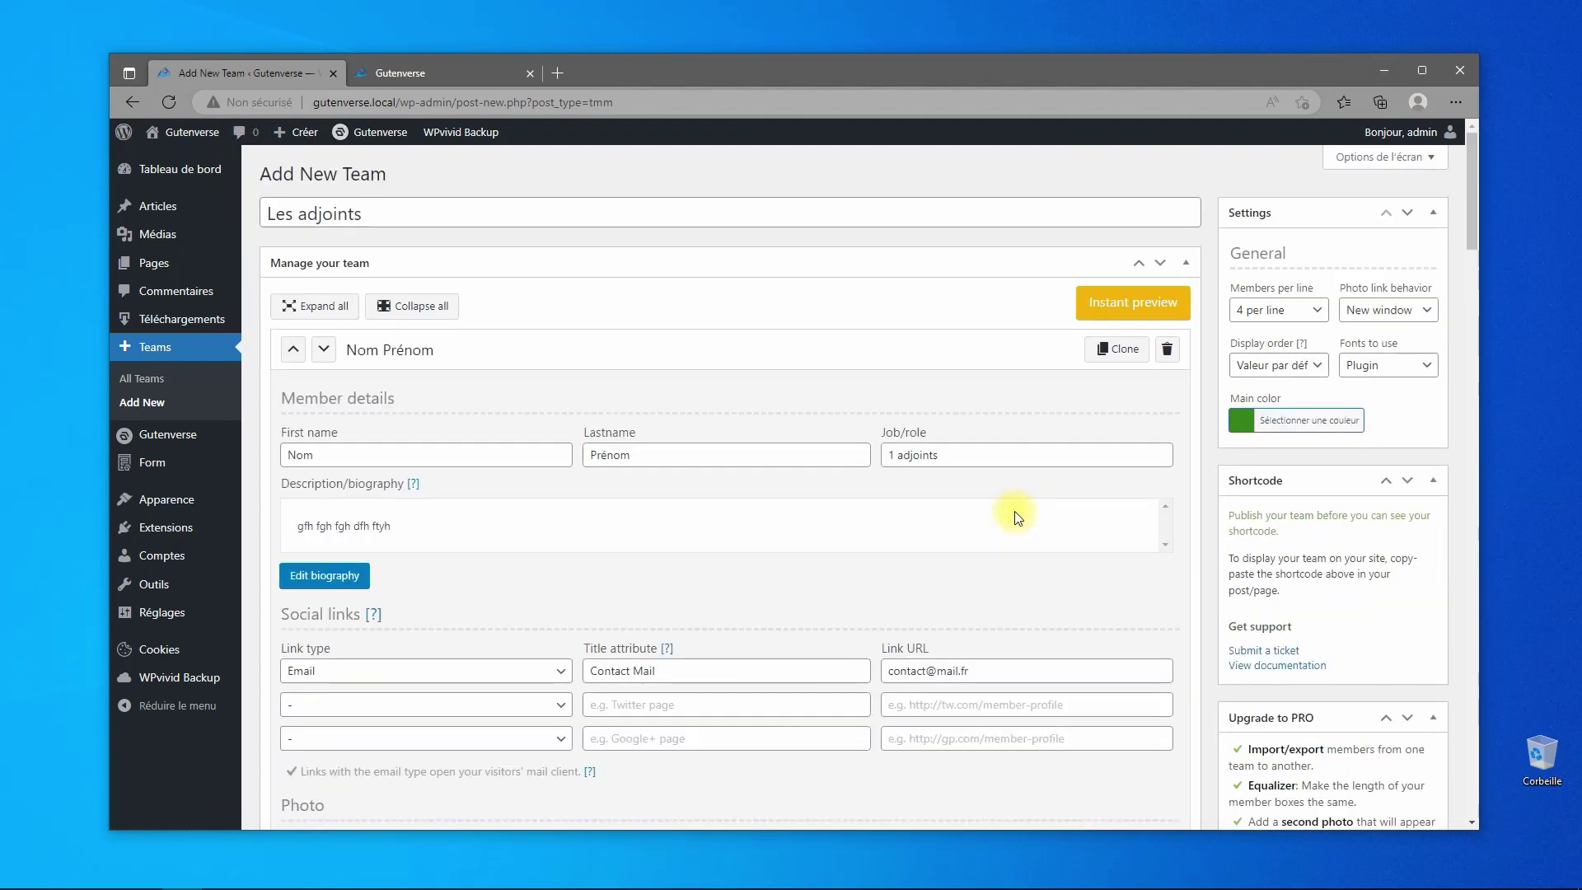
- Publish the Les adjoints team with 4 members per line and return to All Teams
{"action": "left_click", "coordinate": [1242, 311]}
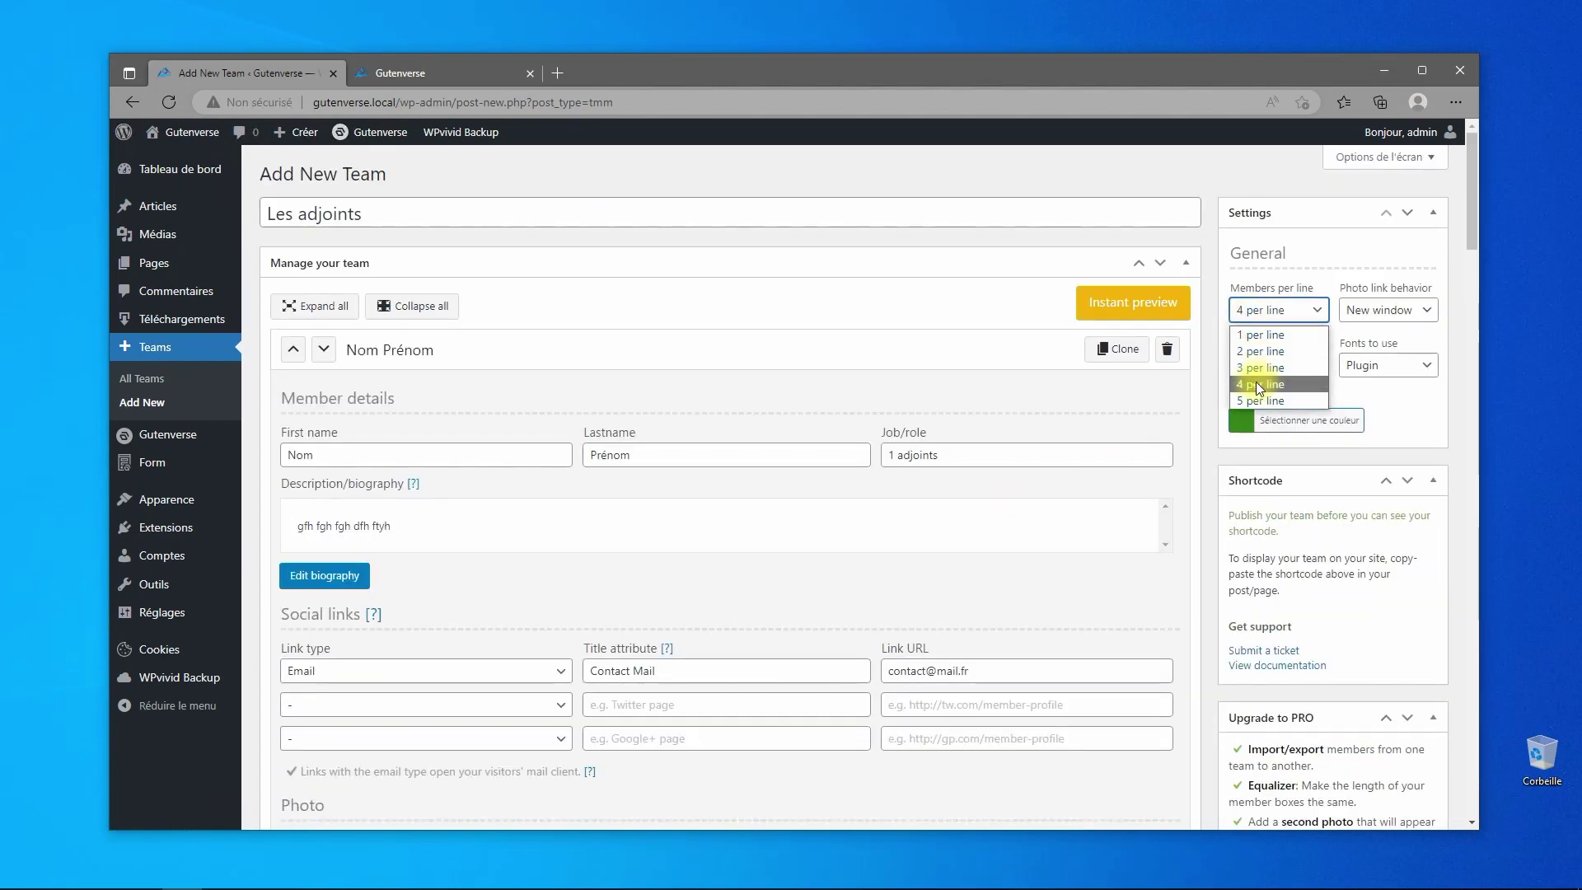
{"action": "left_click", "coordinate": [1255, 382]}
{"action": "scroll", "coordinate": [1304, 586], "scroll_direction": "down", "scroll_amount": 8}
{"action": "left_click", "coordinate": [1410, 560]}
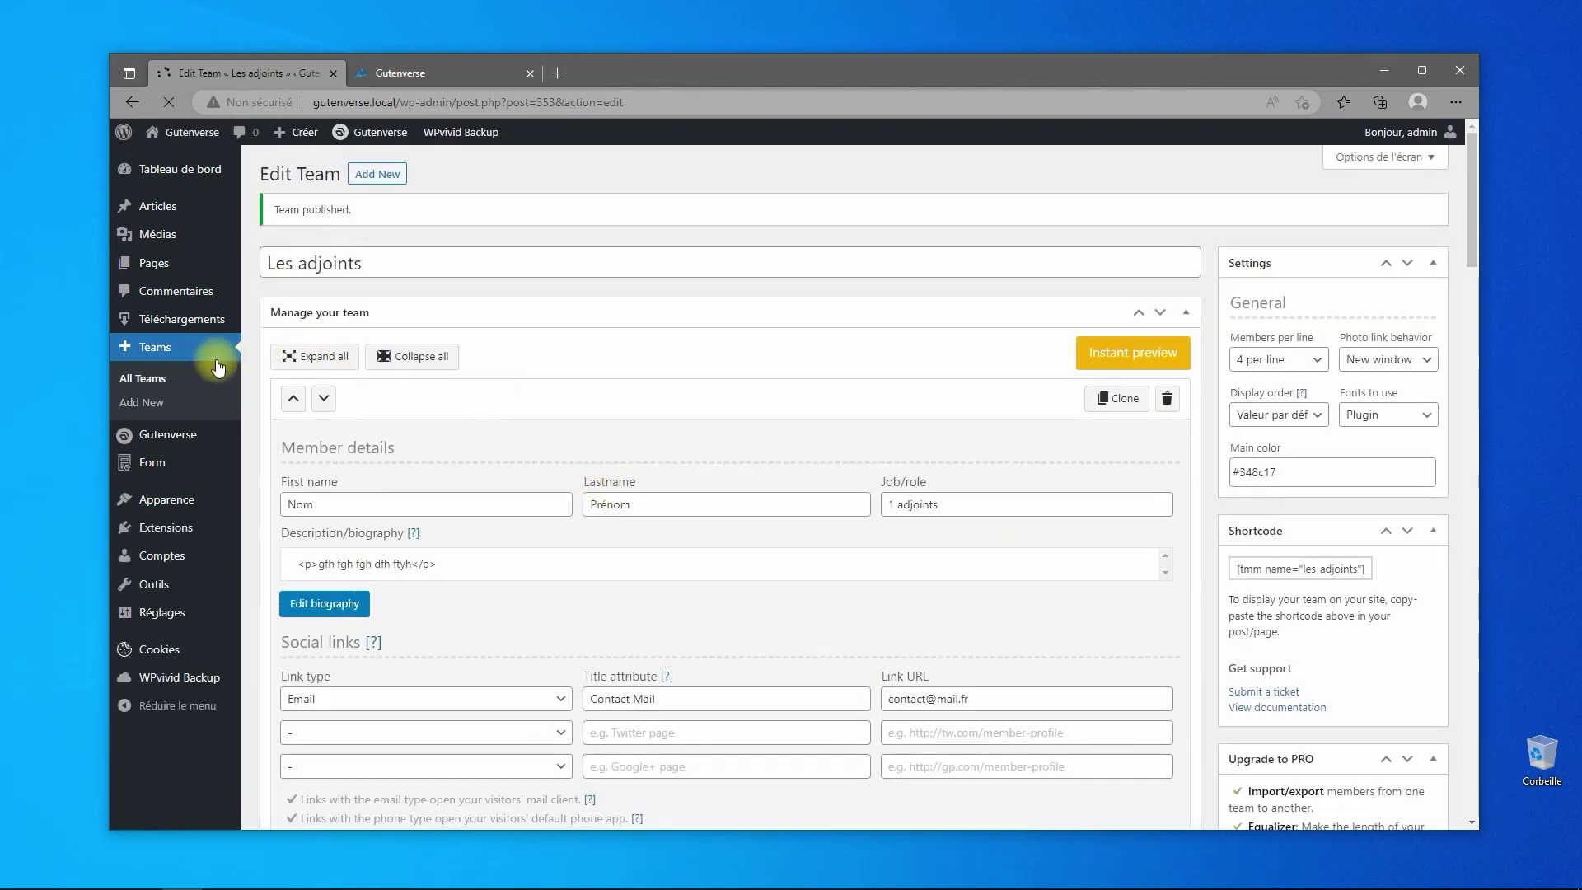
{"action": "left_click", "coordinate": [152, 377]}
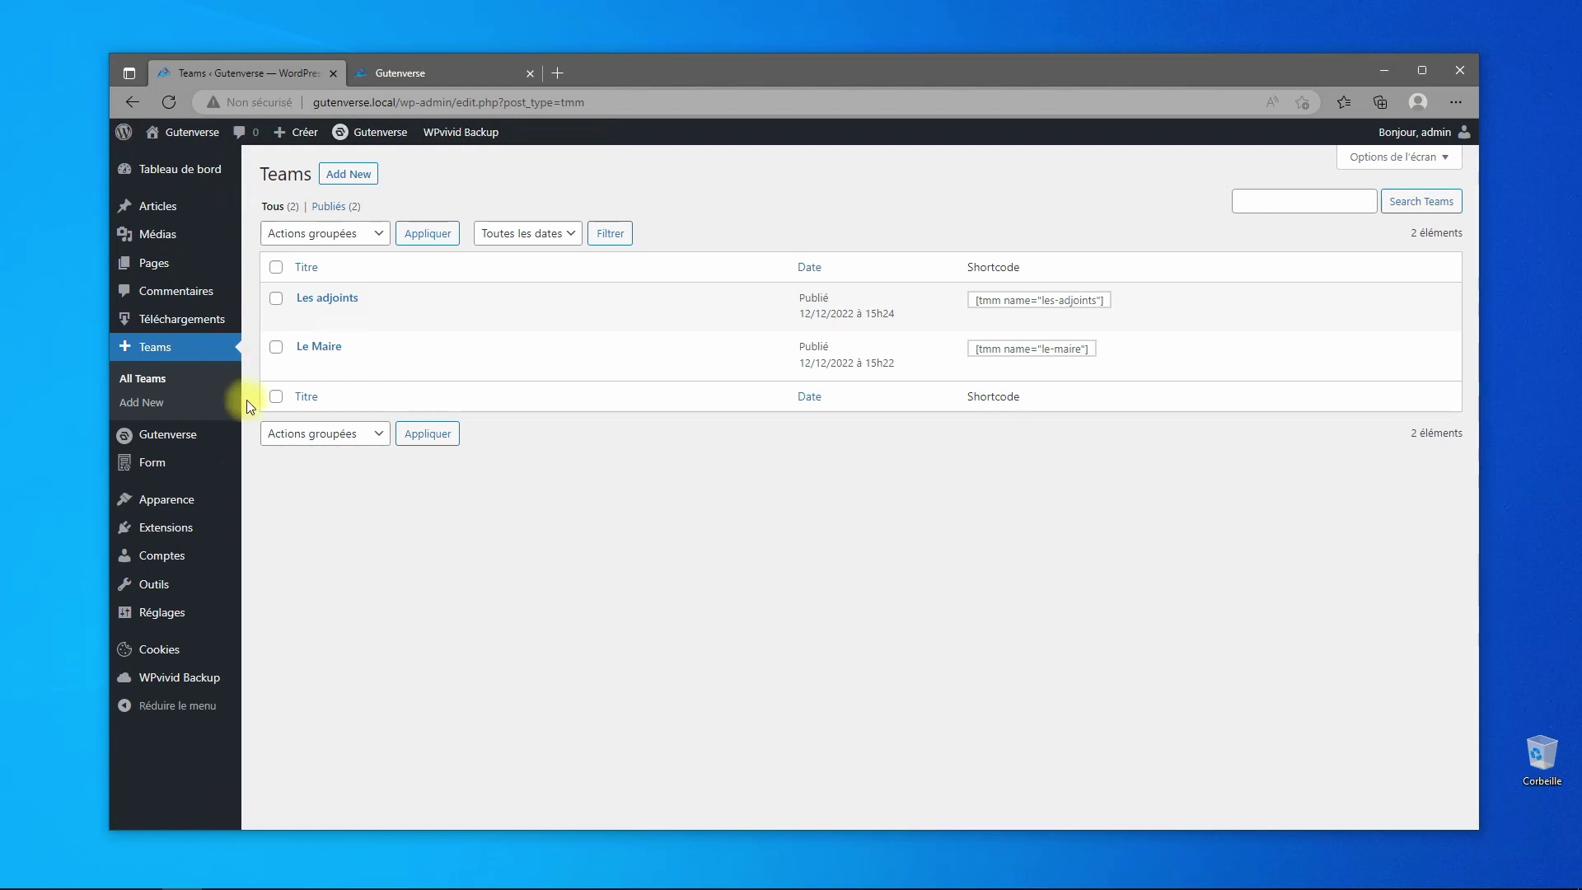
- Open the Les Élus page from the Pages list in the block editor
{"action": "left_click", "coordinate": [153, 266]}
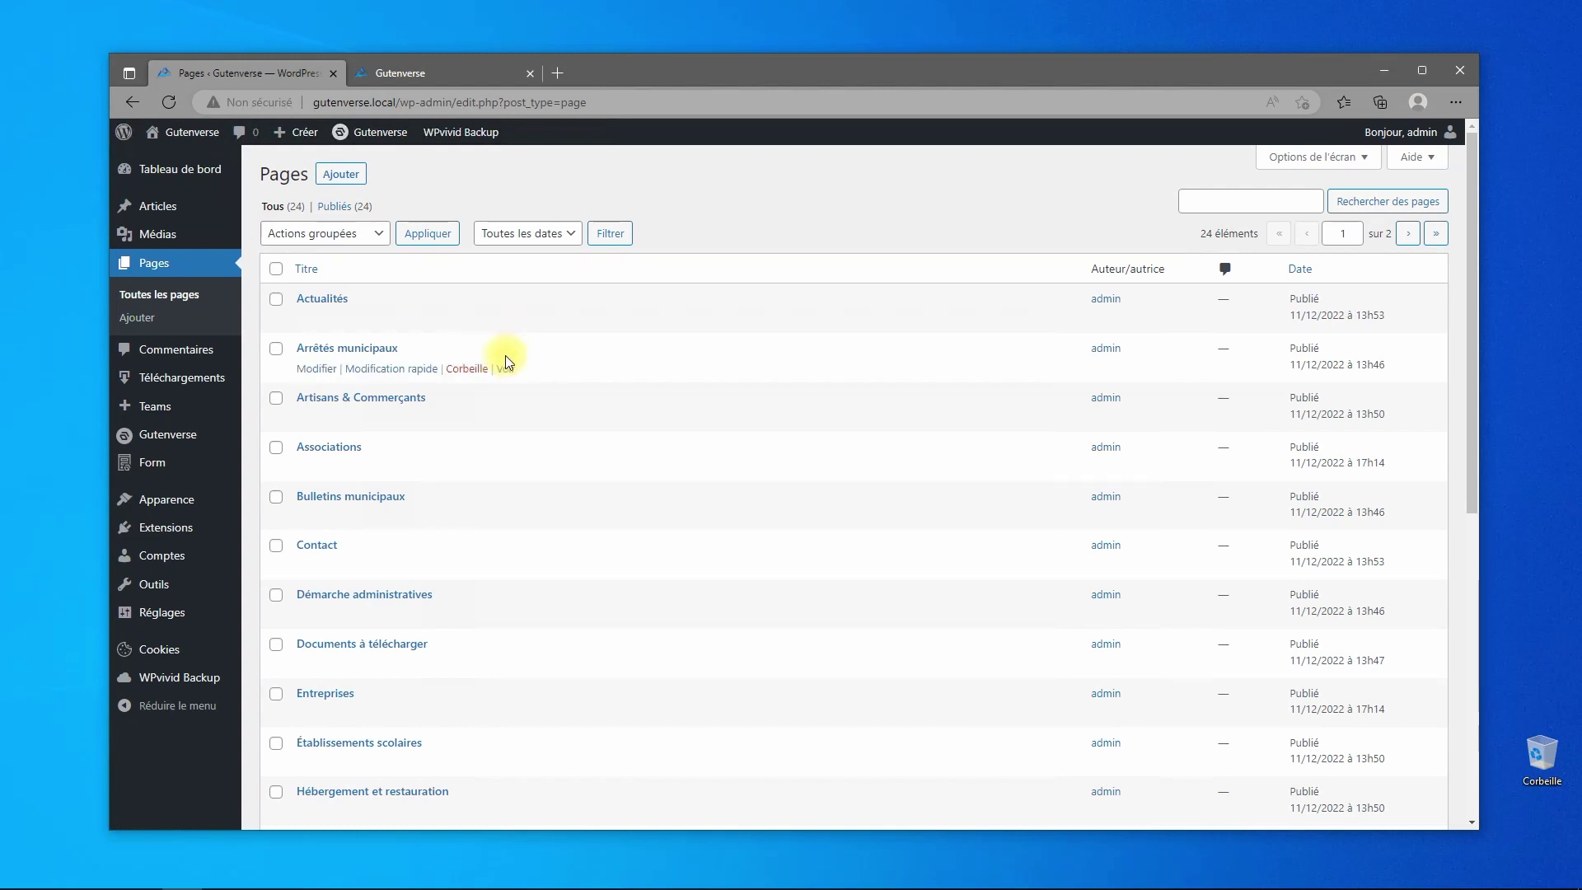
{"action": "scroll", "coordinate": [491, 383], "scroll_direction": "down", "scroll_amount": 6}
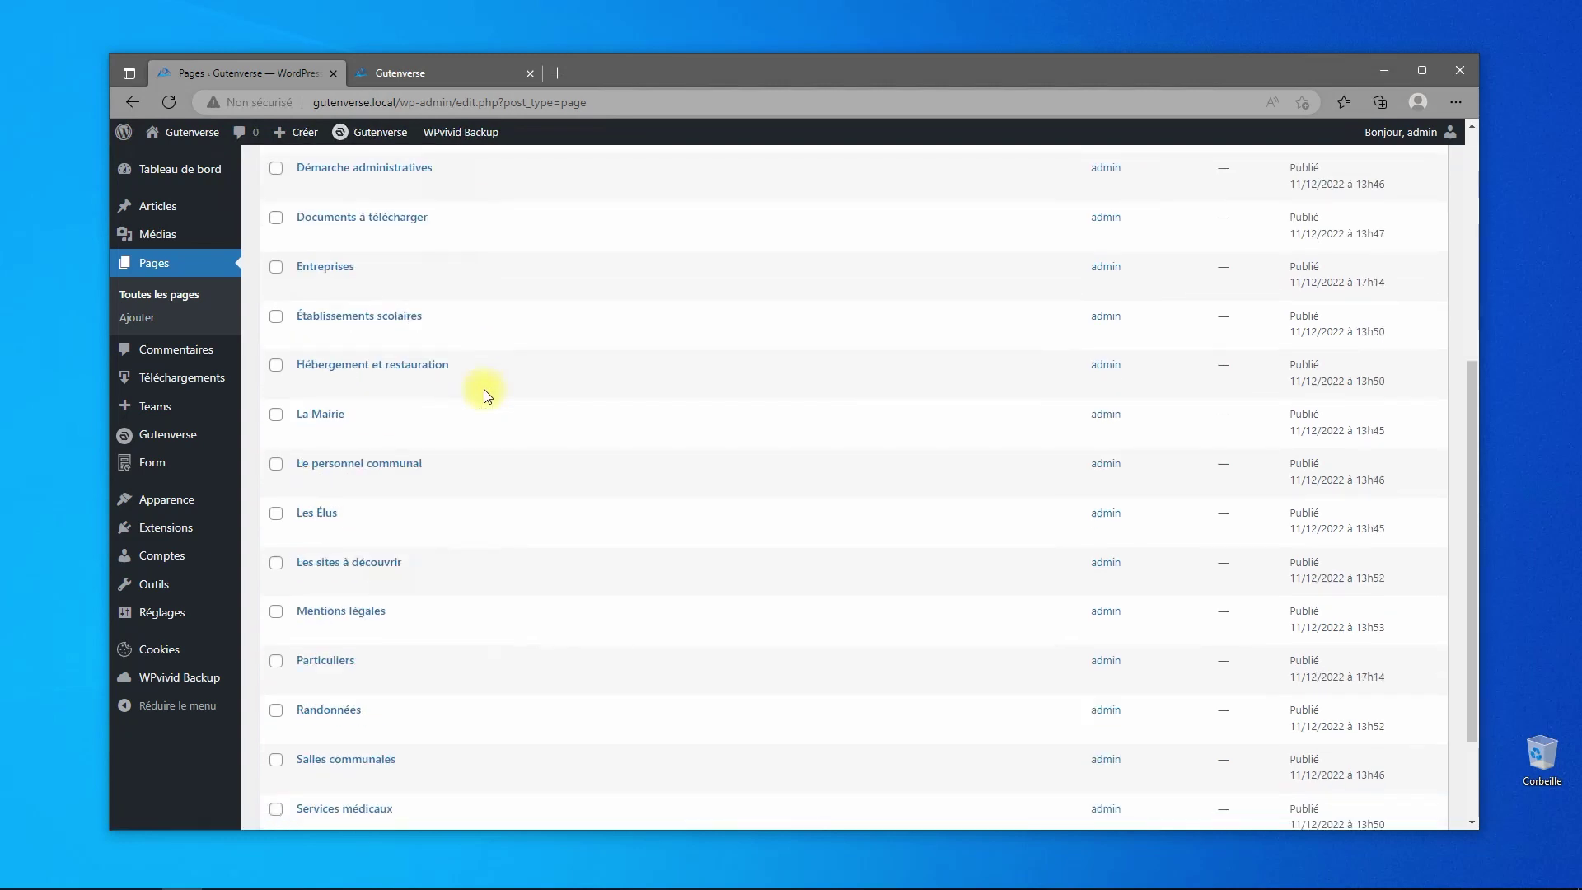
{"action": "left_click", "coordinate": [313, 426]}
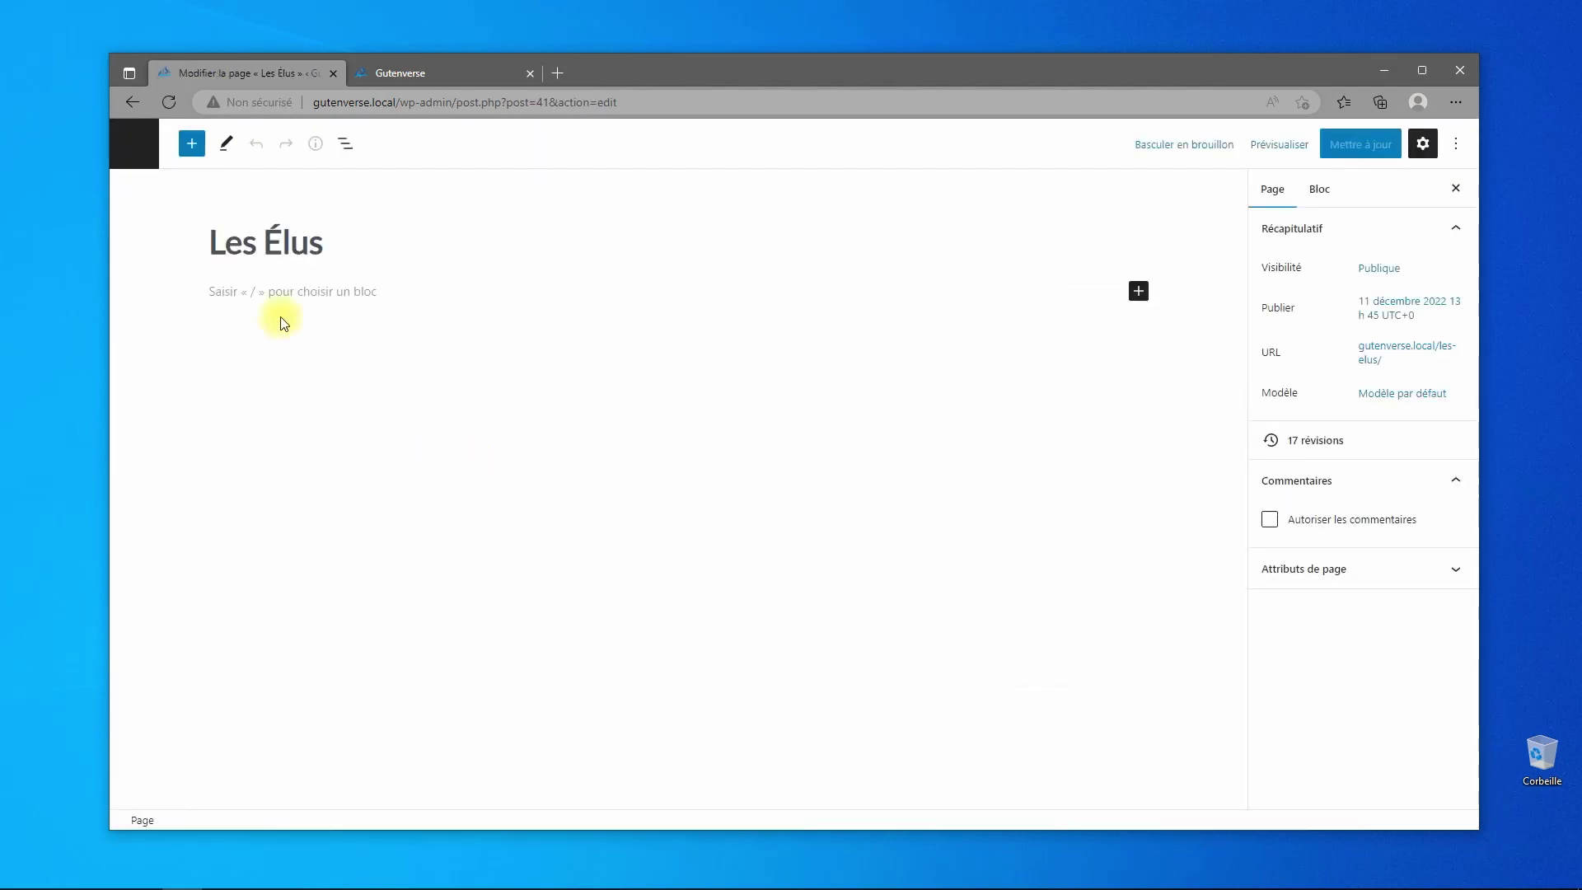
- Insert an empty Groupe block into the body of the Les Élus page
{"action": "left_click", "coordinate": [192, 145]}
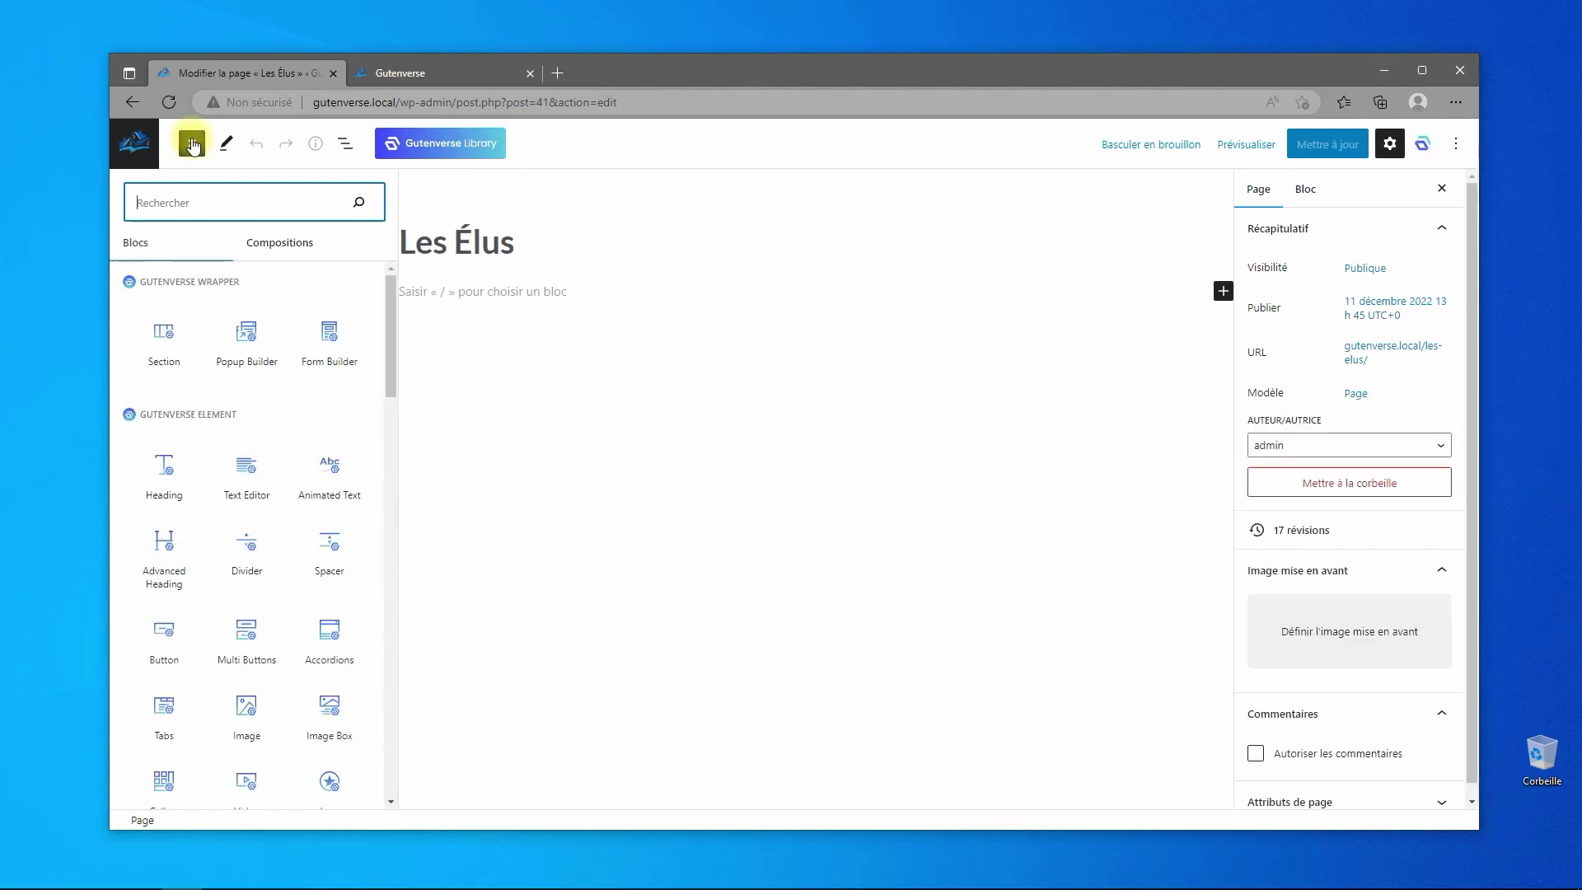
{"action": "type", "text": "group"}
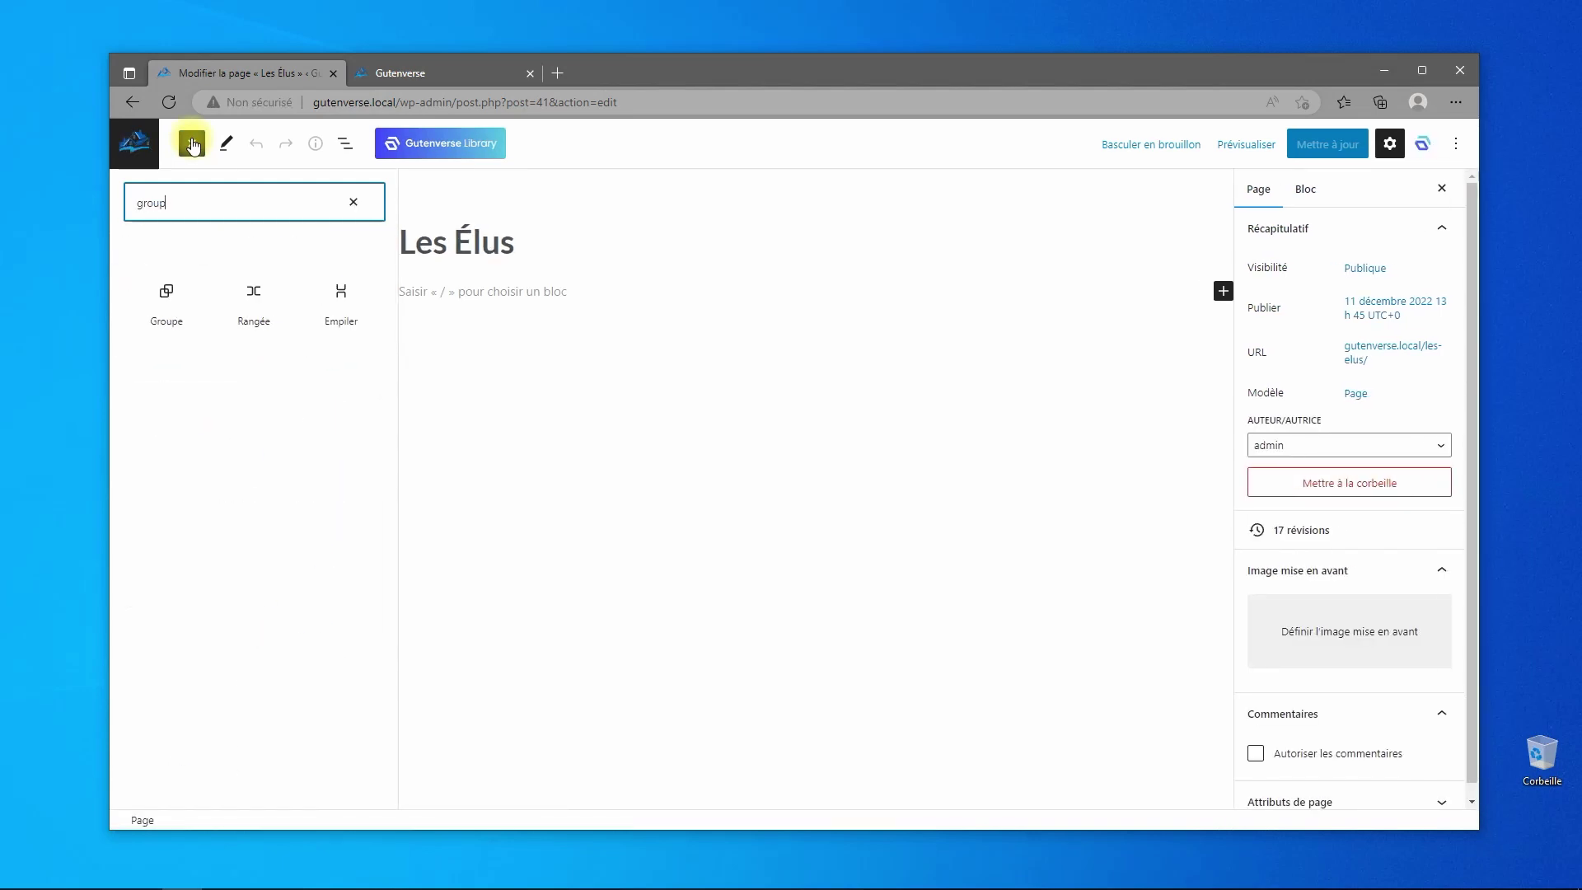
{"action": "left_click", "coordinate": [165, 301]}
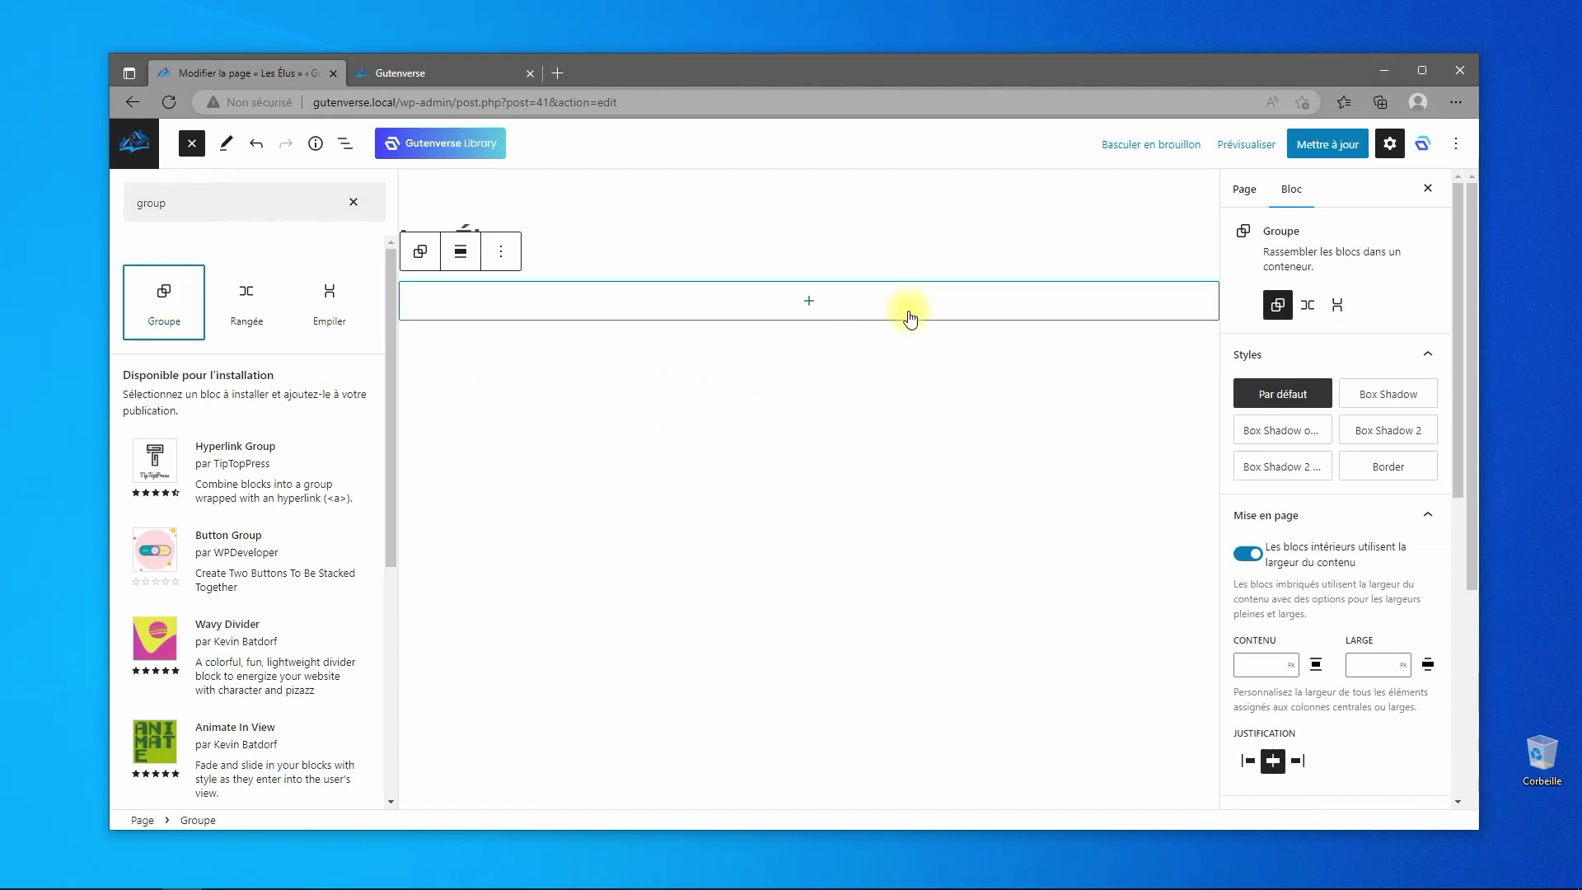
{"action": "left_click", "coordinate": [886, 321]}
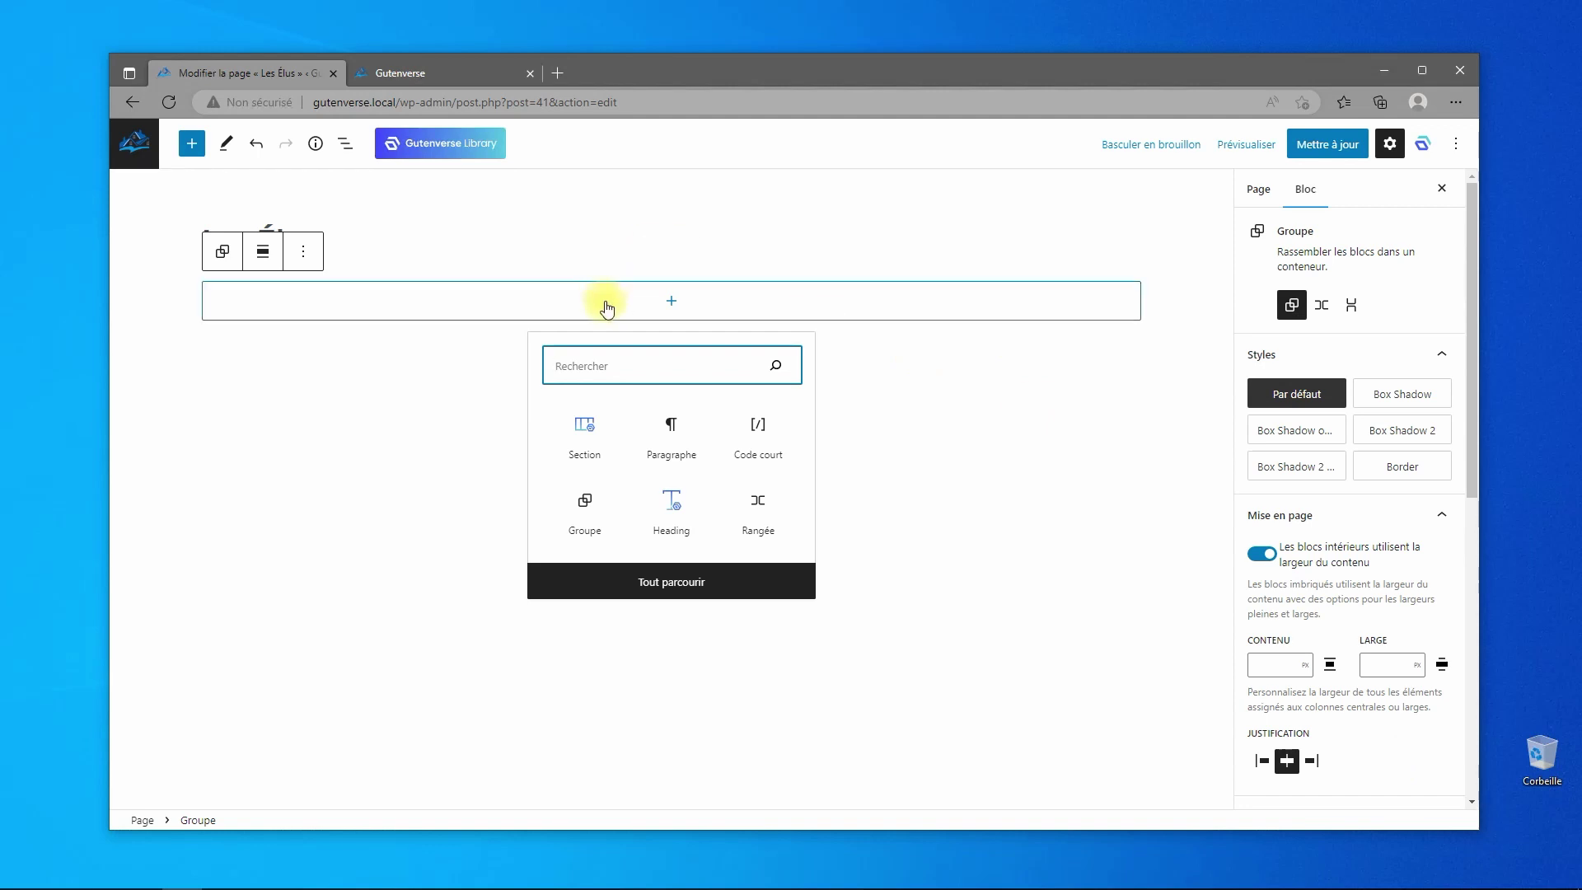
{"action": "left_click", "coordinate": [630, 303]}
- Adjust the group's inner padding and block spacing sliders
{"action": "scroll", "coordinate": [1386, 618], "scroll_direction": "down", "scroll_amount": 5}
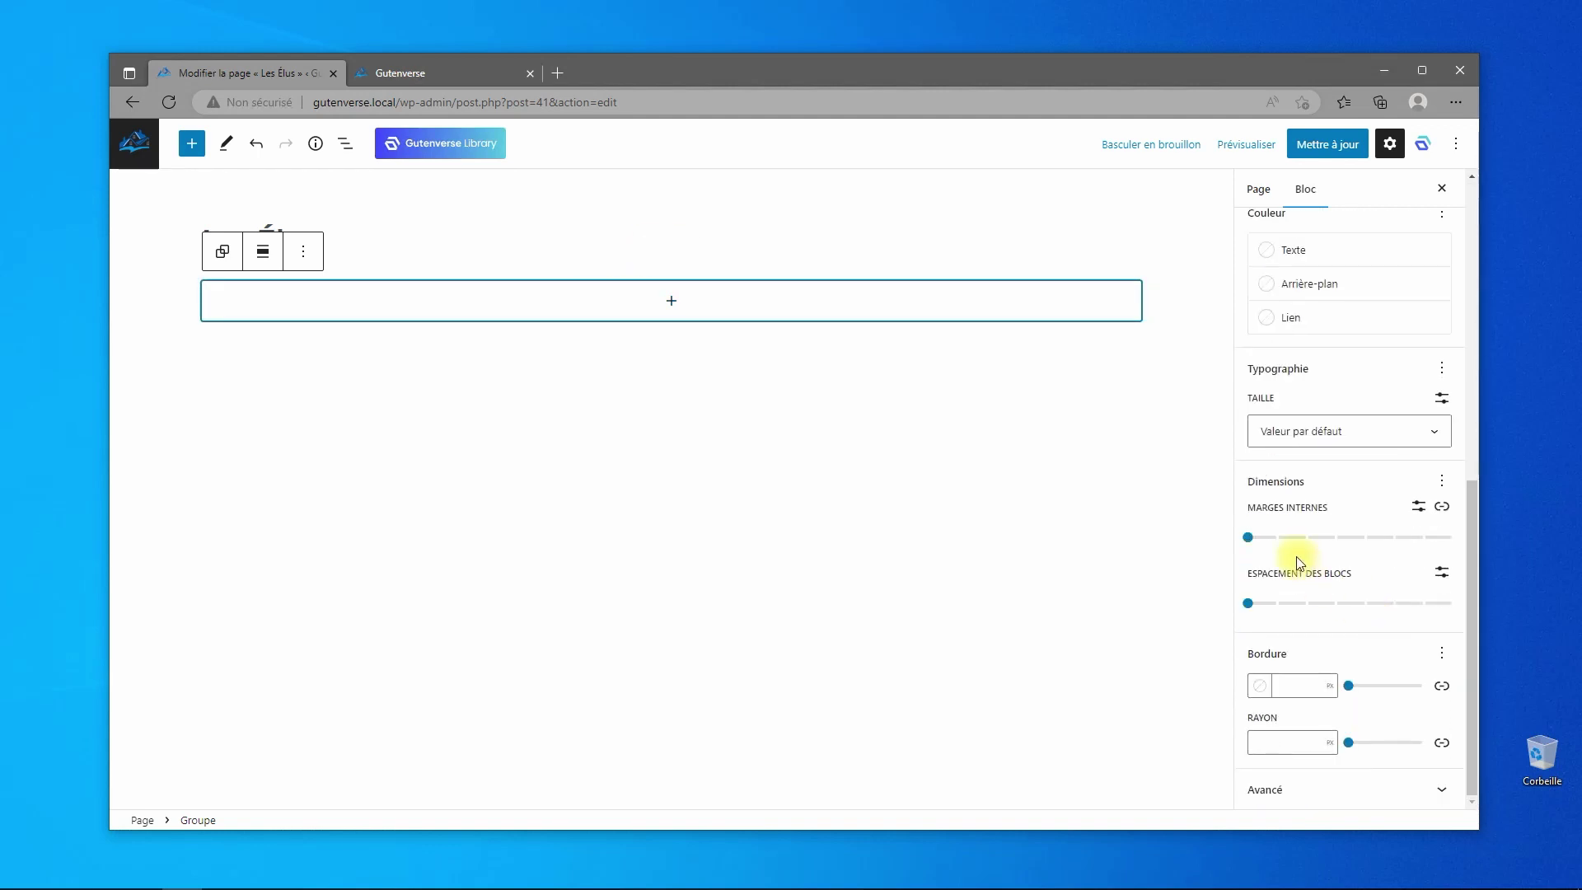
{"action": "left_click_drag", "start_coordinate": [1251, 537], "coordinate": [1230, 602]}
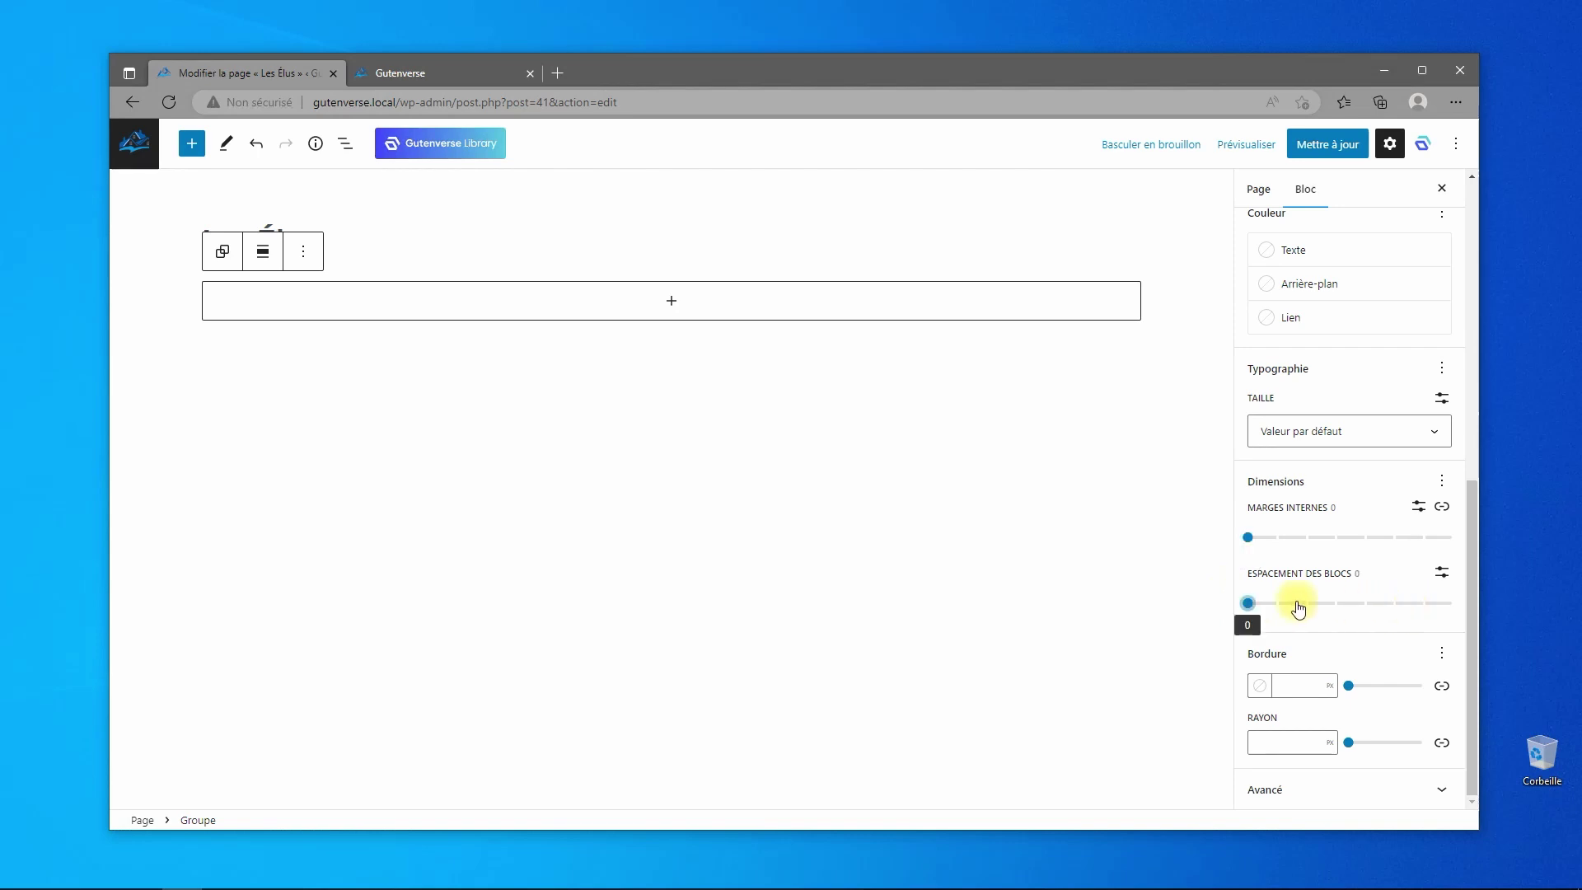
{"action": "left_click_drag", "start_coordinate": [1247, 601], "coordinate": [1175, 582]}
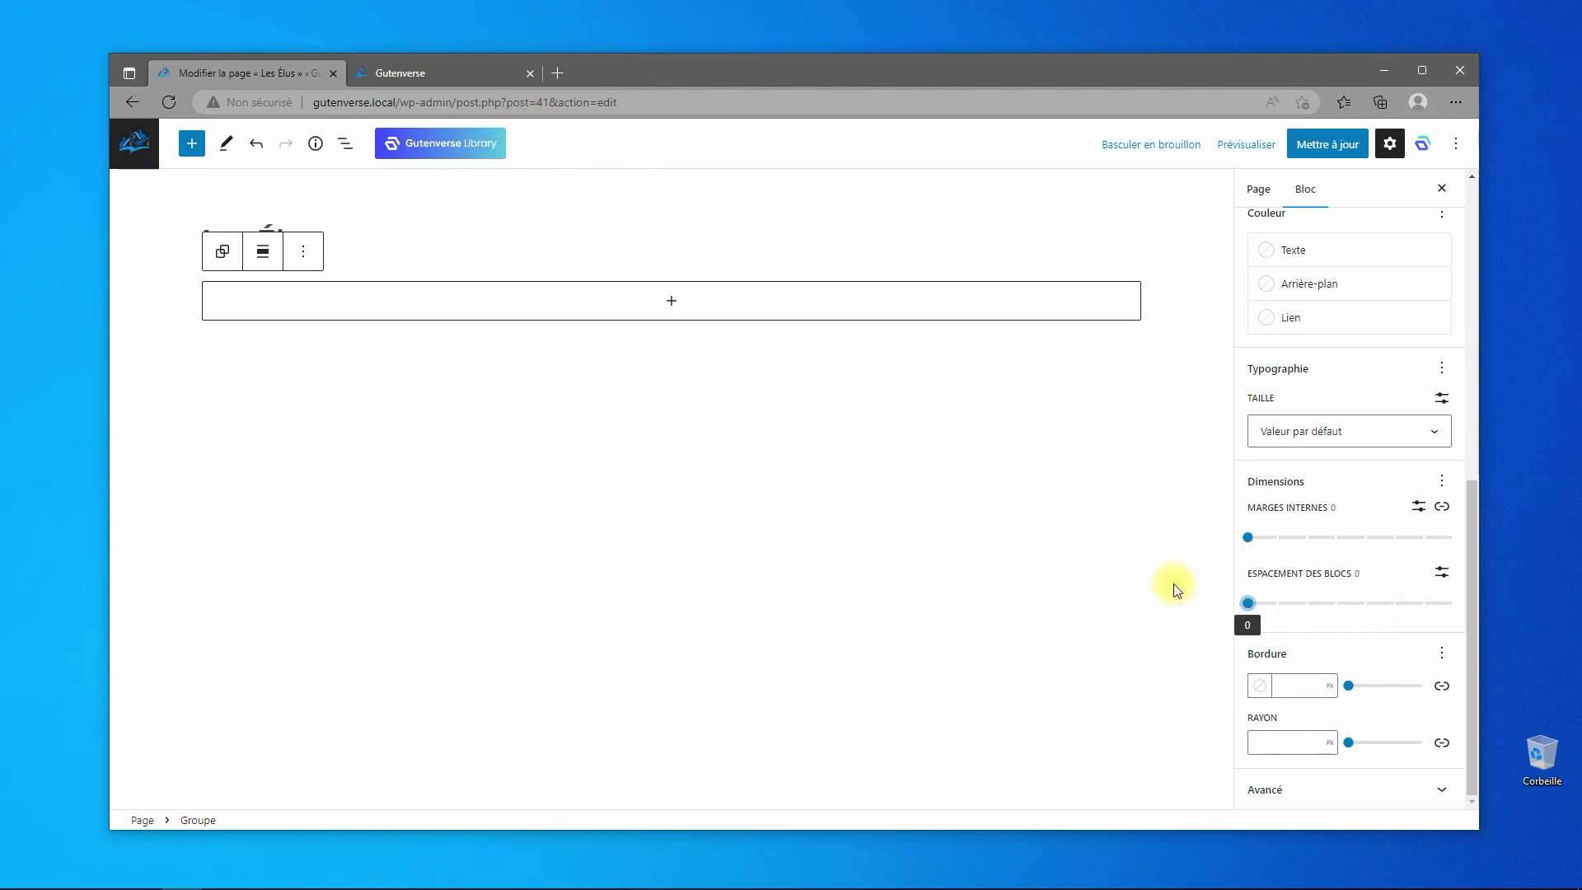
- Enable the group's Marge setting with unlinked sides and a bottom margin of 7
{"action": "left_click", "coordinate": [1443, 484]}
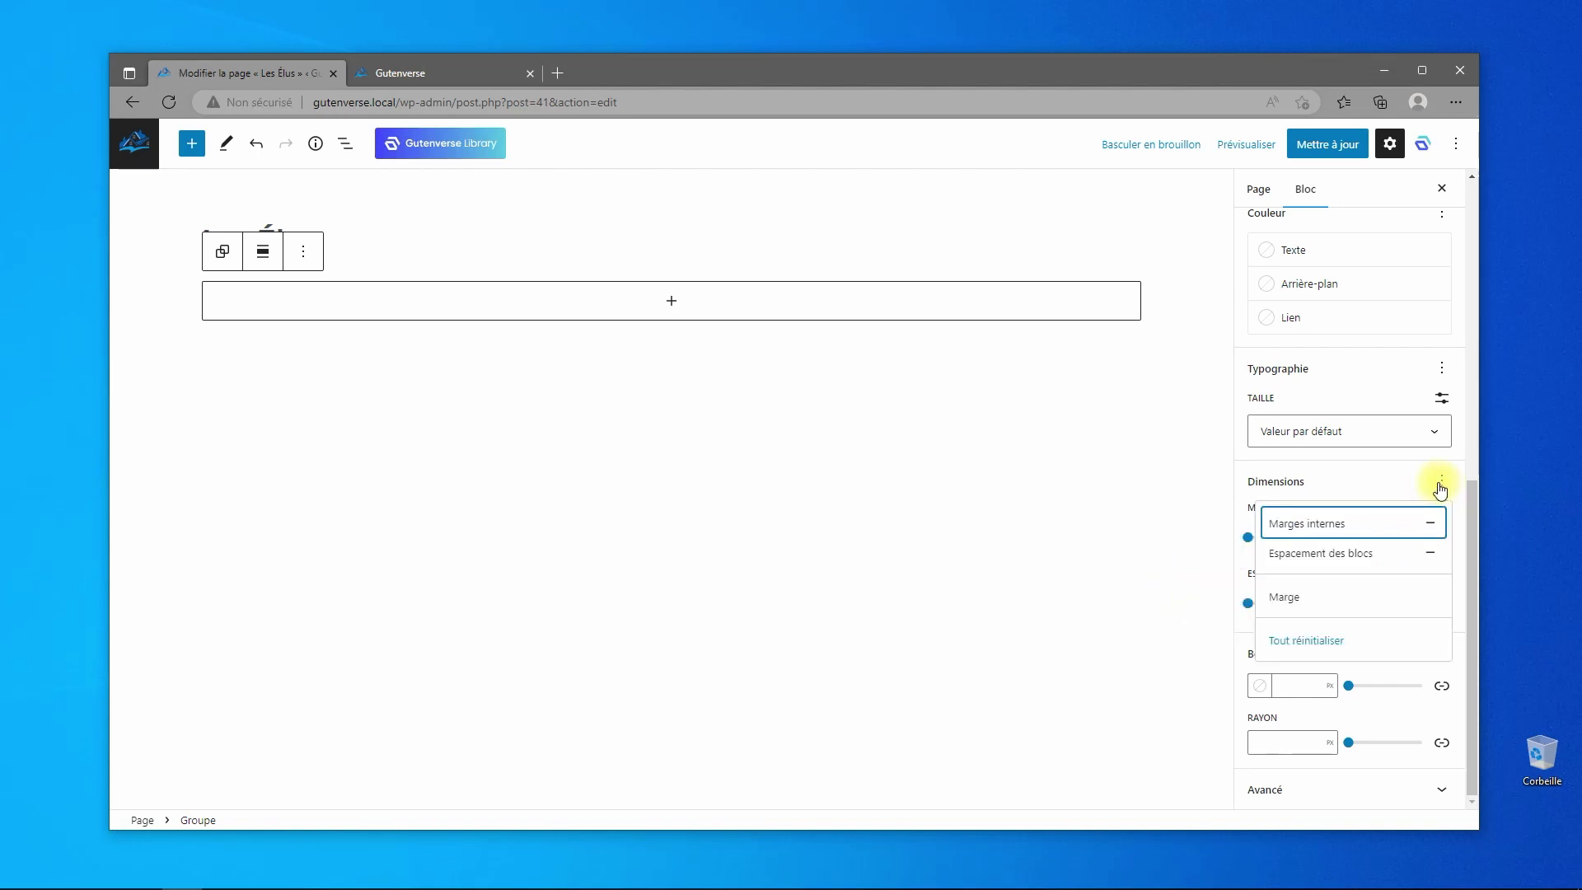
{"action": "left_click", "coordinate": [1298, 602]}
{"action": "left_click", "coordinate": [1359, 477]}
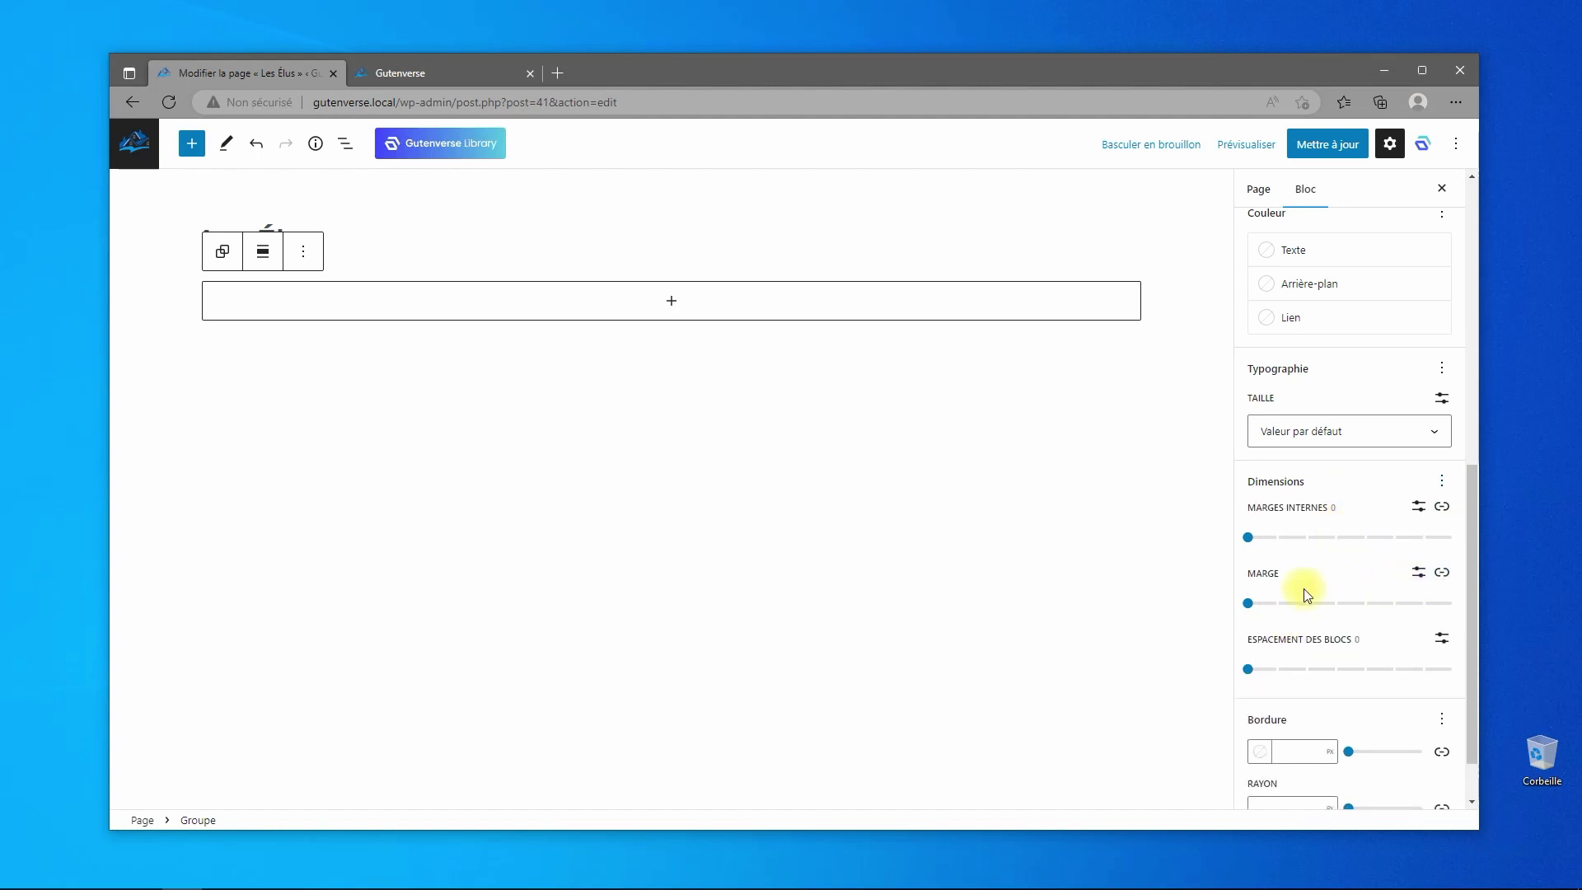
{"action": "left_click", "coordinate": [1249, 603]}
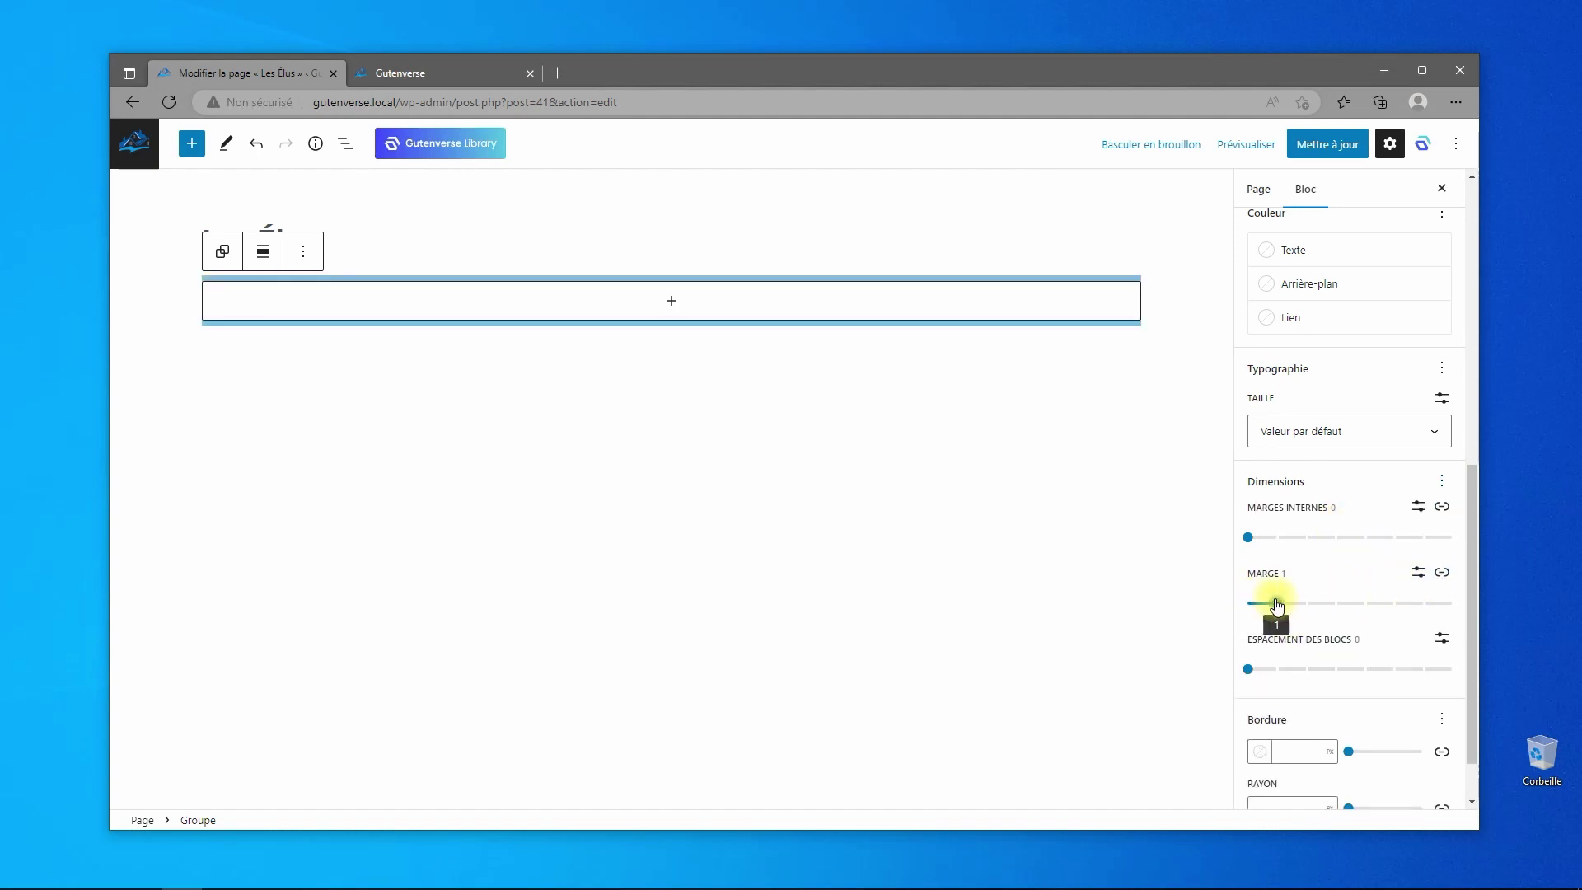
{"action": "left_click", "coordinate": [1441, 574]}
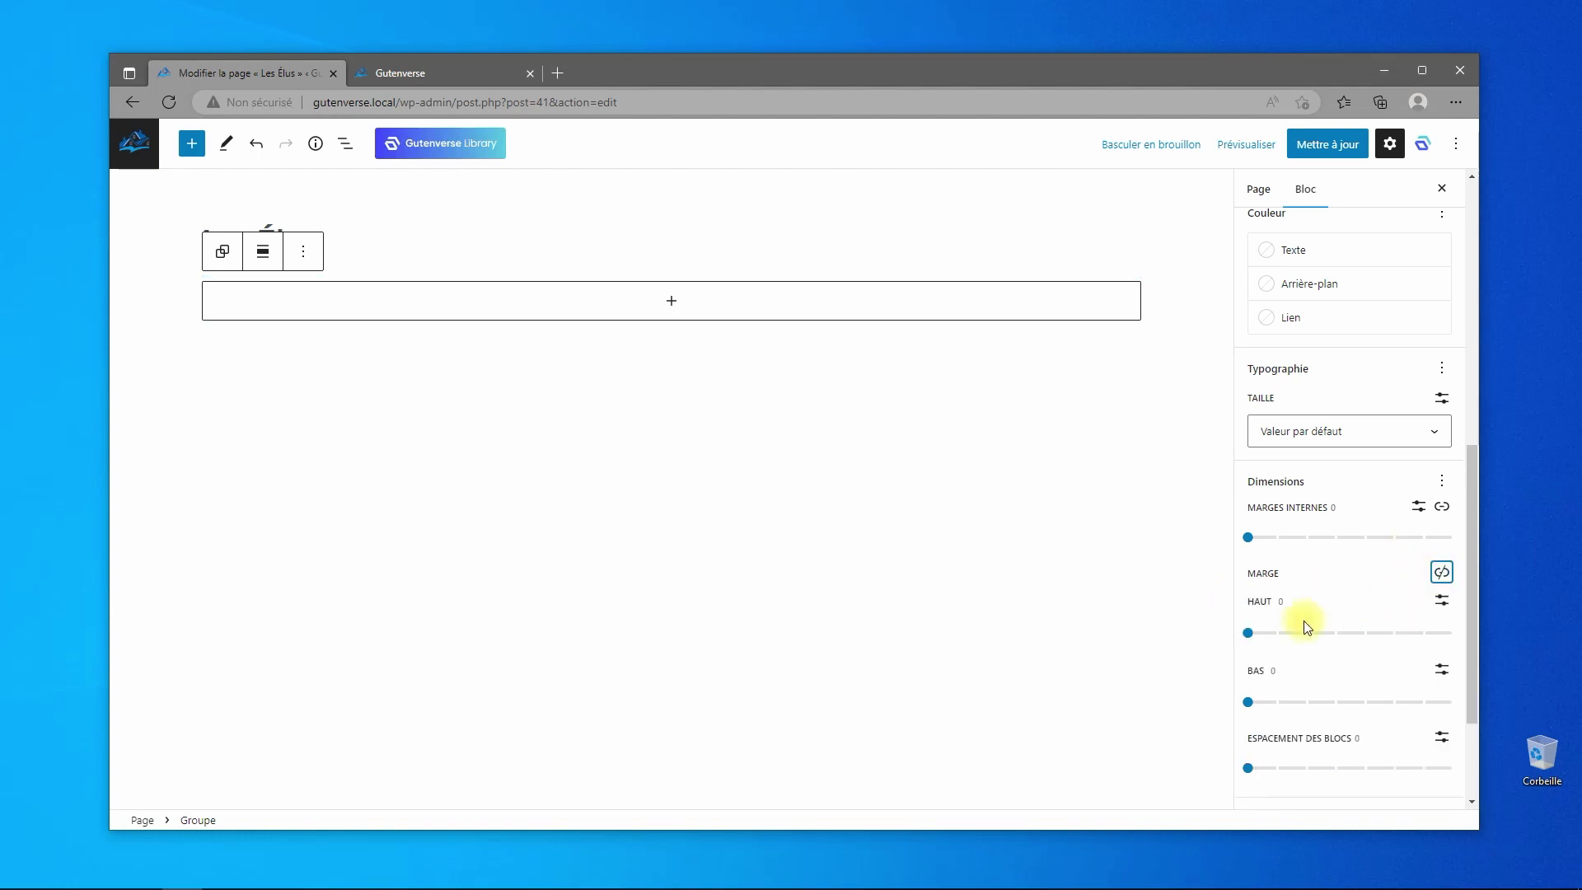
{"action": "scroll", "coordinate": [1272, 696], "scroll_direction": "down", "scroll_amount": 1}
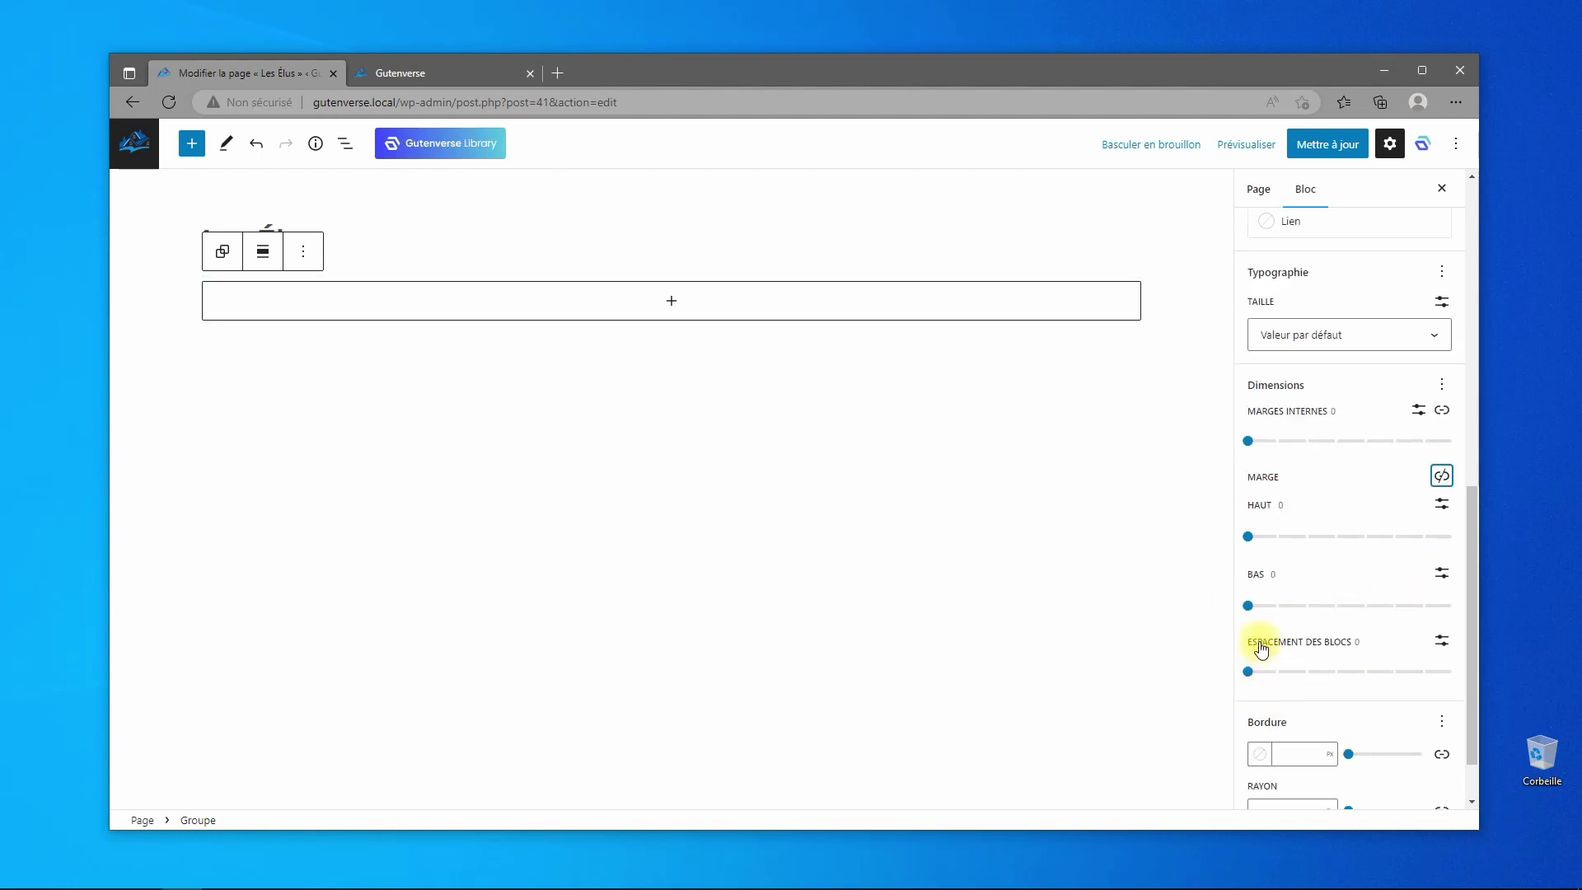
{"action": "left_click_drag", "start_coordinate": [1250, 607], "coordinate": [1448, 602]}
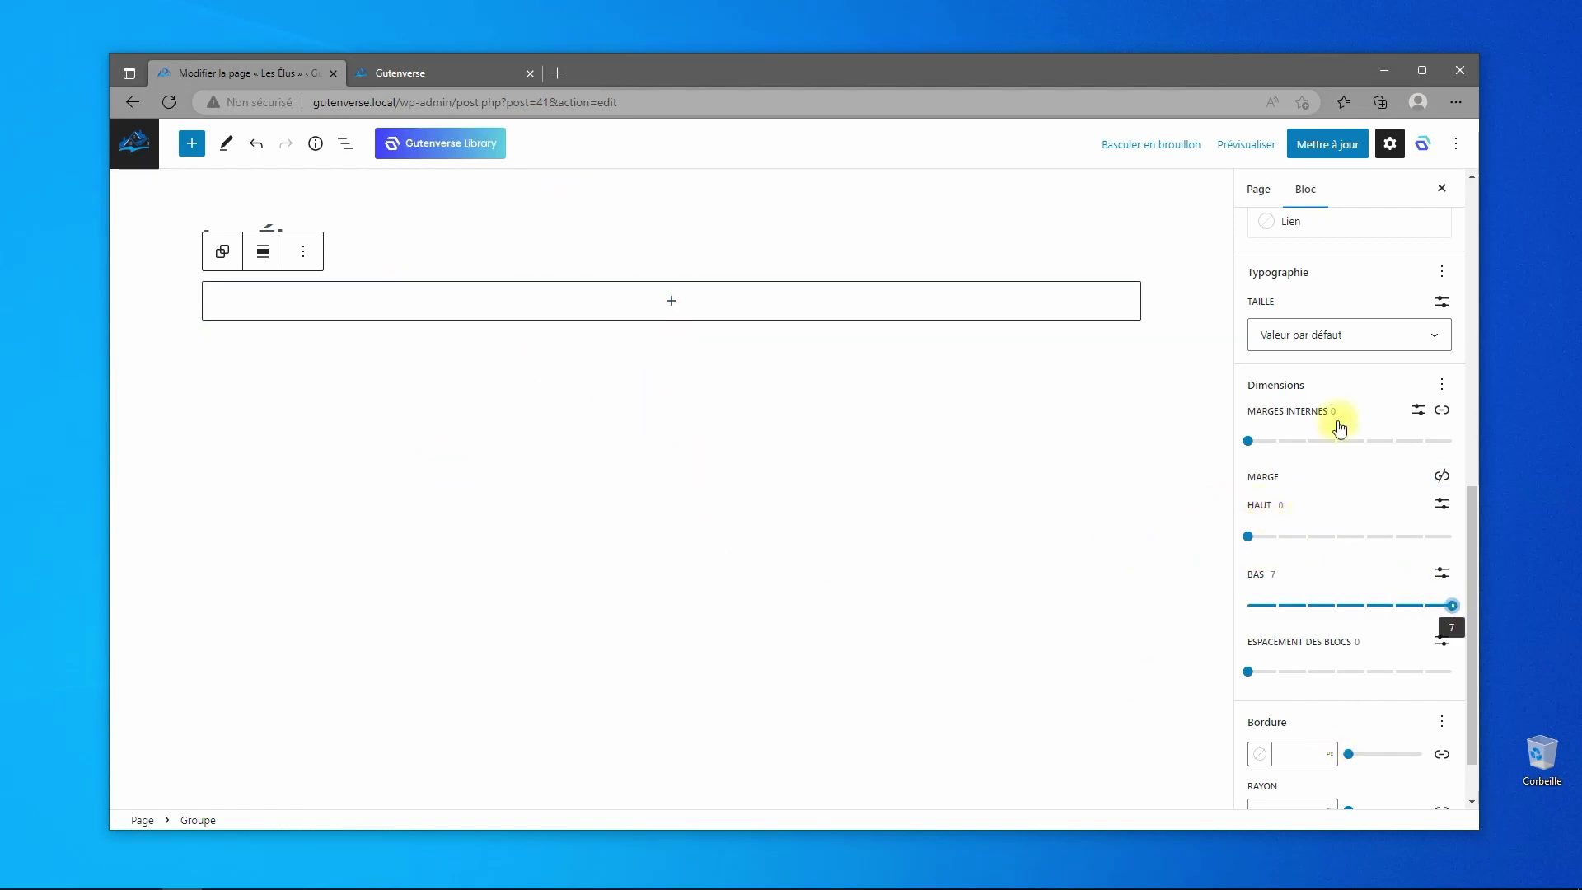
- Add a 'Le Maire' heading inside the group and make it H3
{"action": "left_click", "coordinate": [671, 303]}
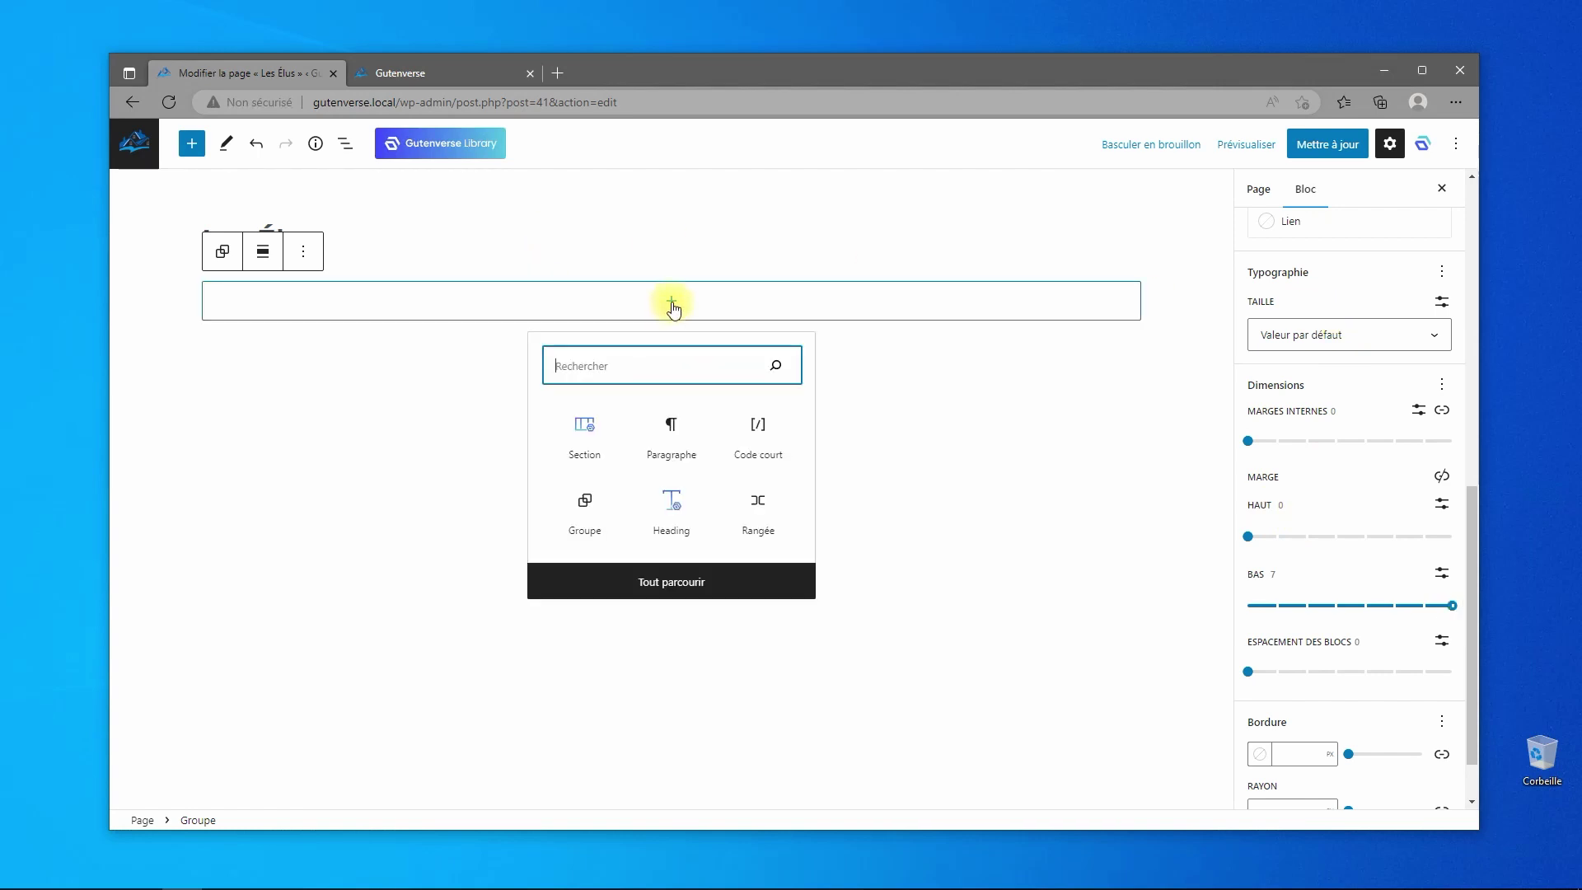
{"action": "left_click", "coordinate": [674, 510]}
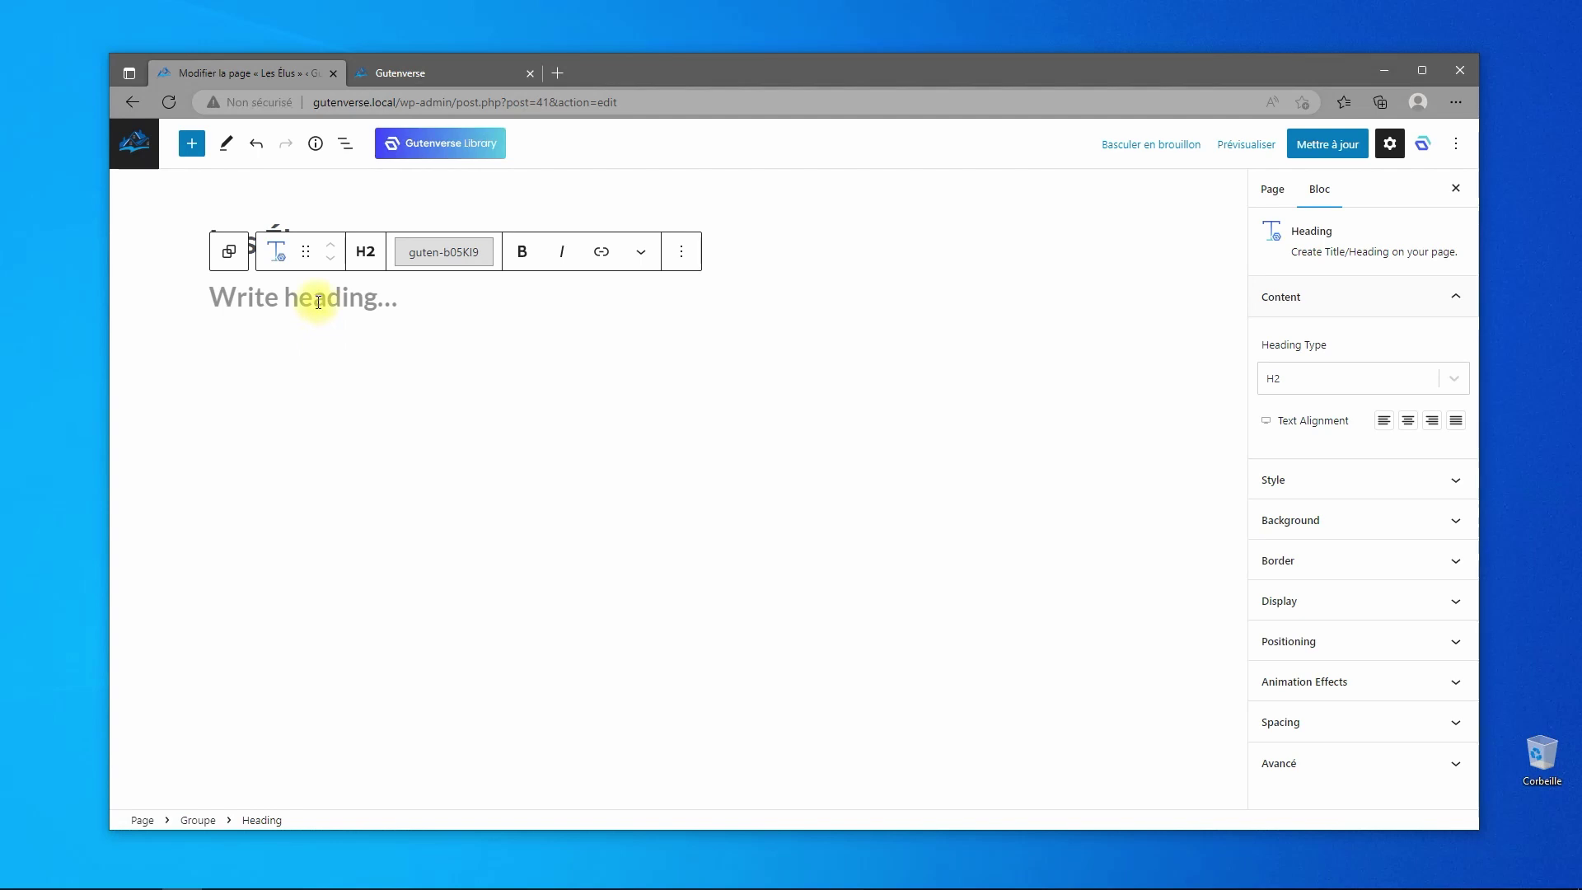
{"action": "type", "text": "Le "}
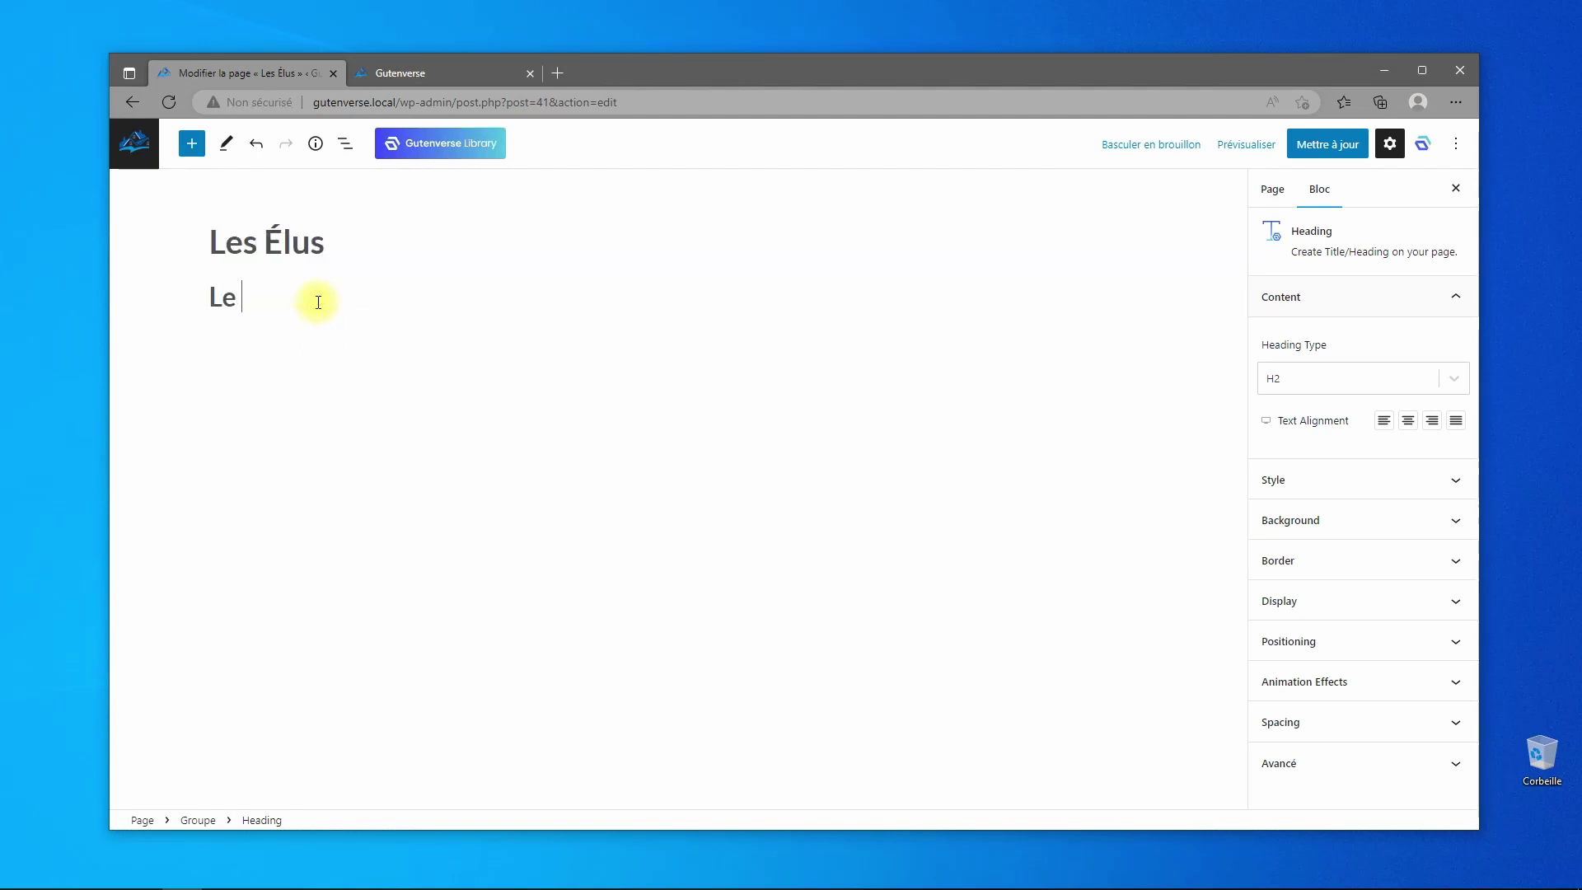
{"action": "type", "text": "Maire"}
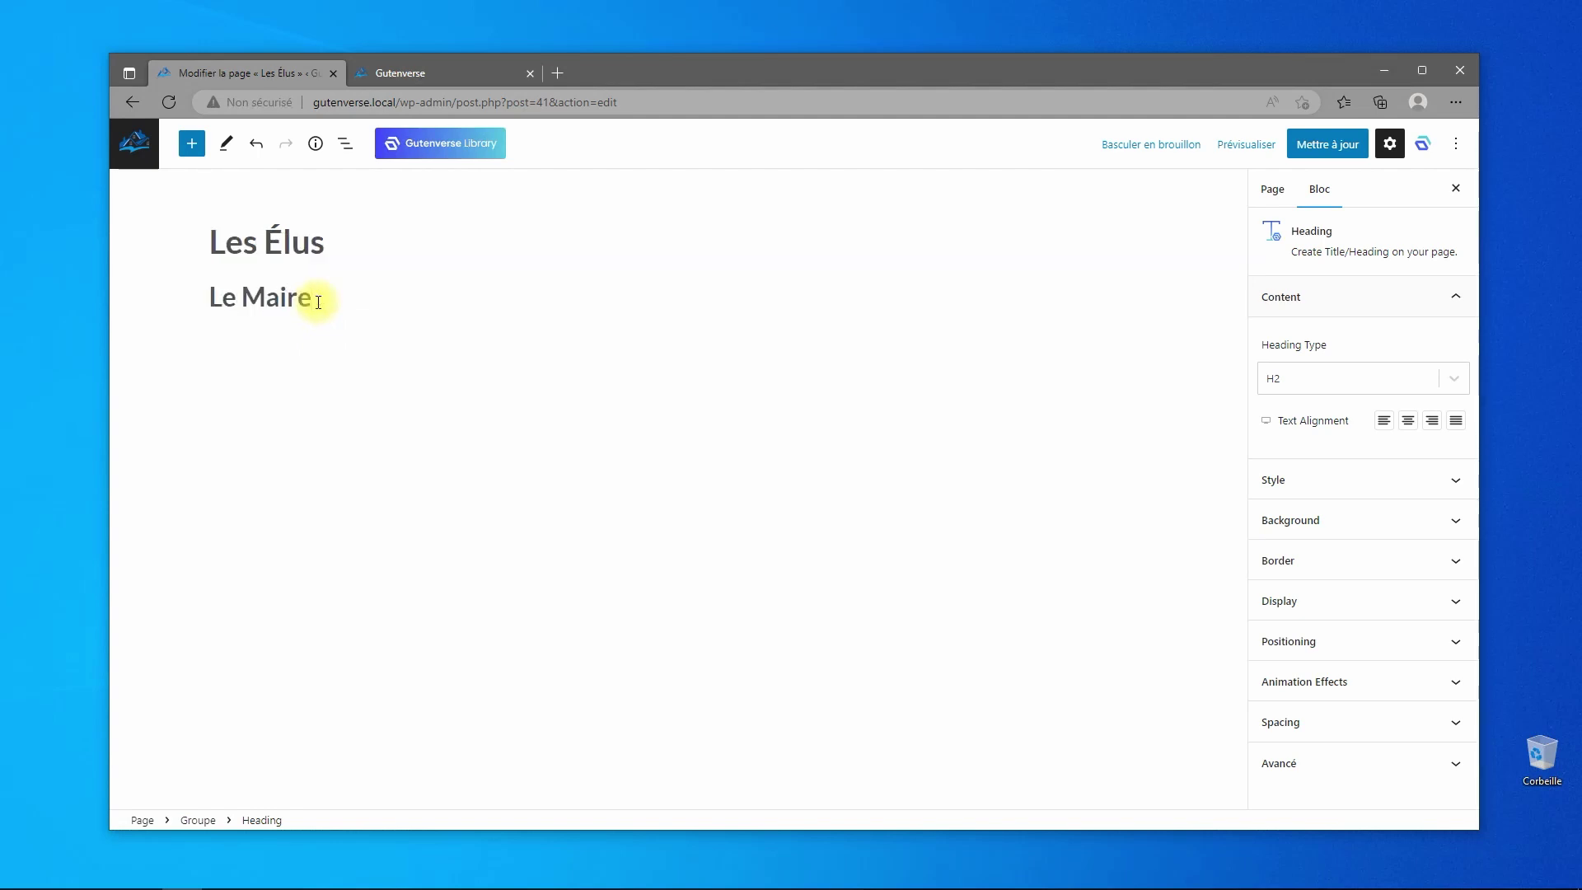
{"action": "left_click", "coordinate": [1317, 385]}
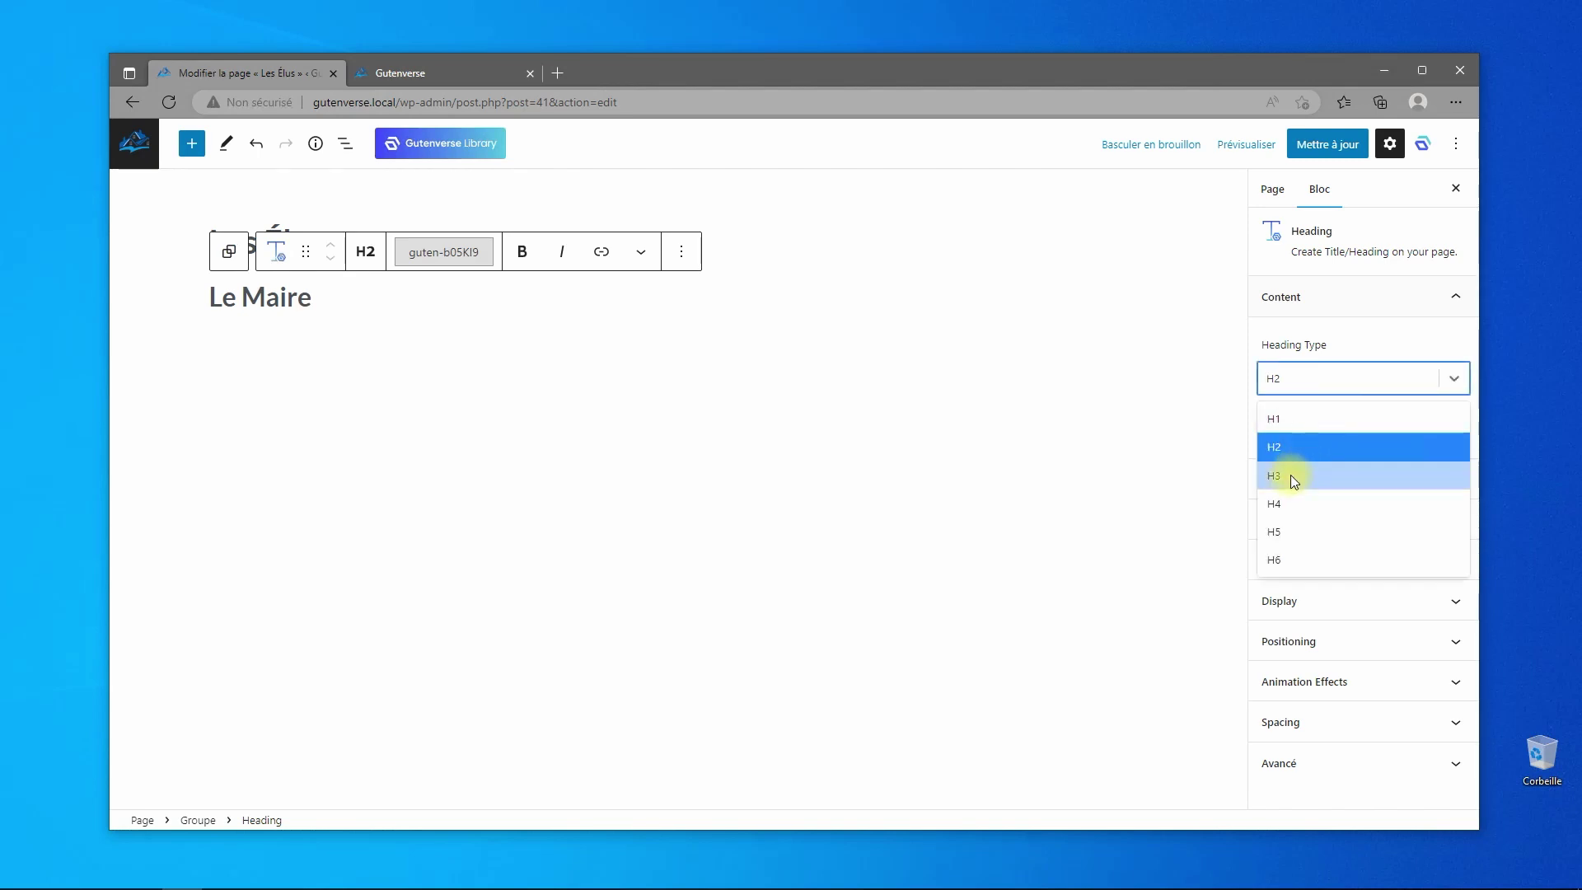
{"action": "left_click", "coordinate": [1290, 476]}
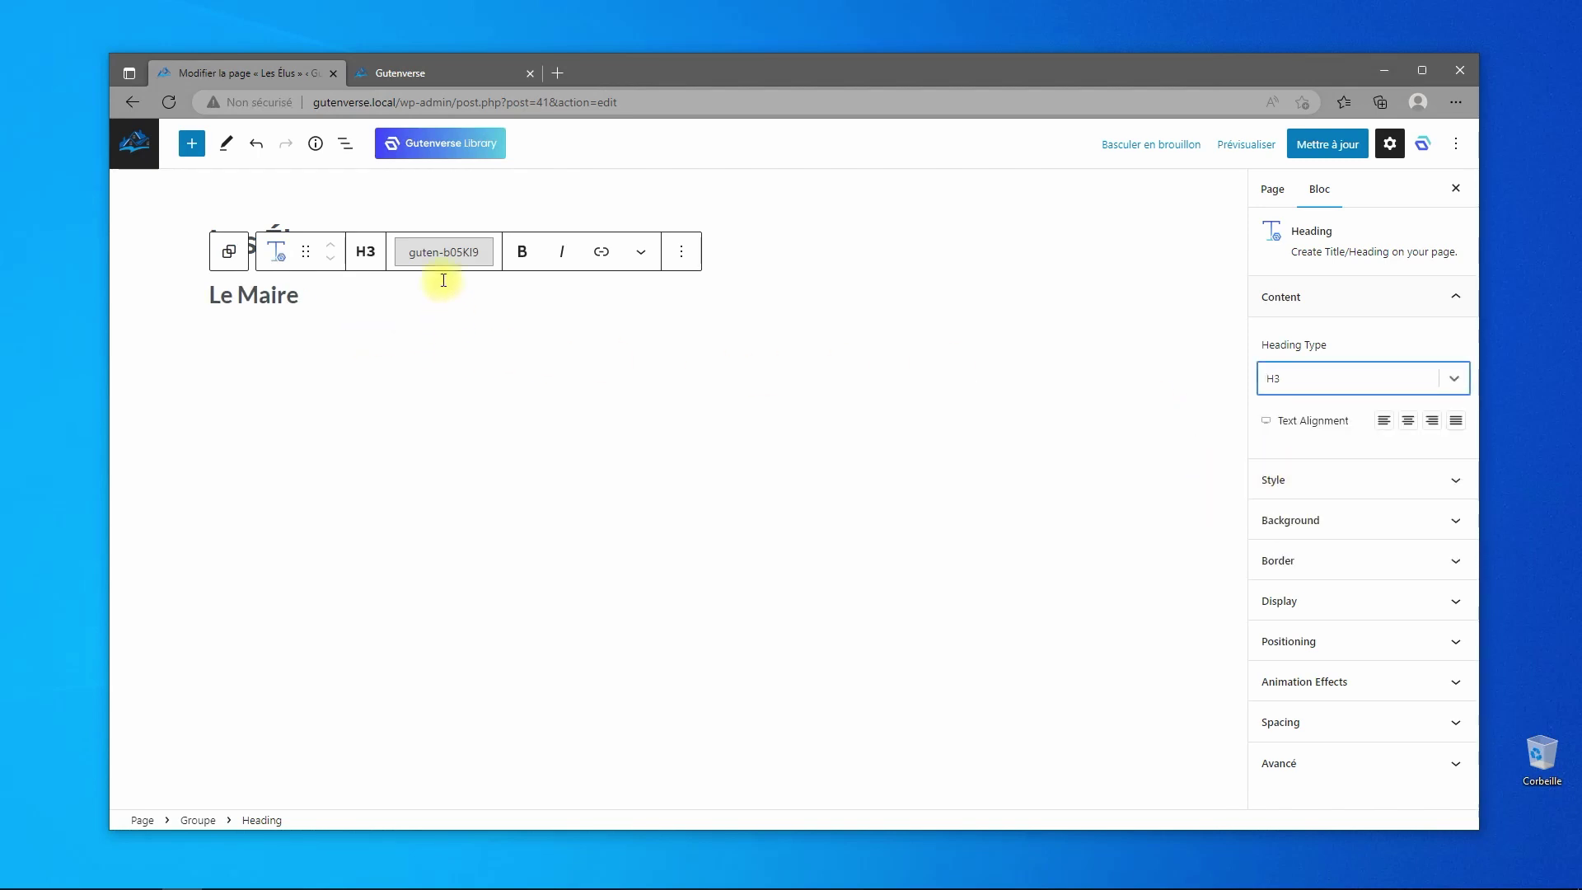
- Add an empty Code court (shortcode) block below the Le Maire heading
{"action": "left_click", "coordinate": [196, 145]}
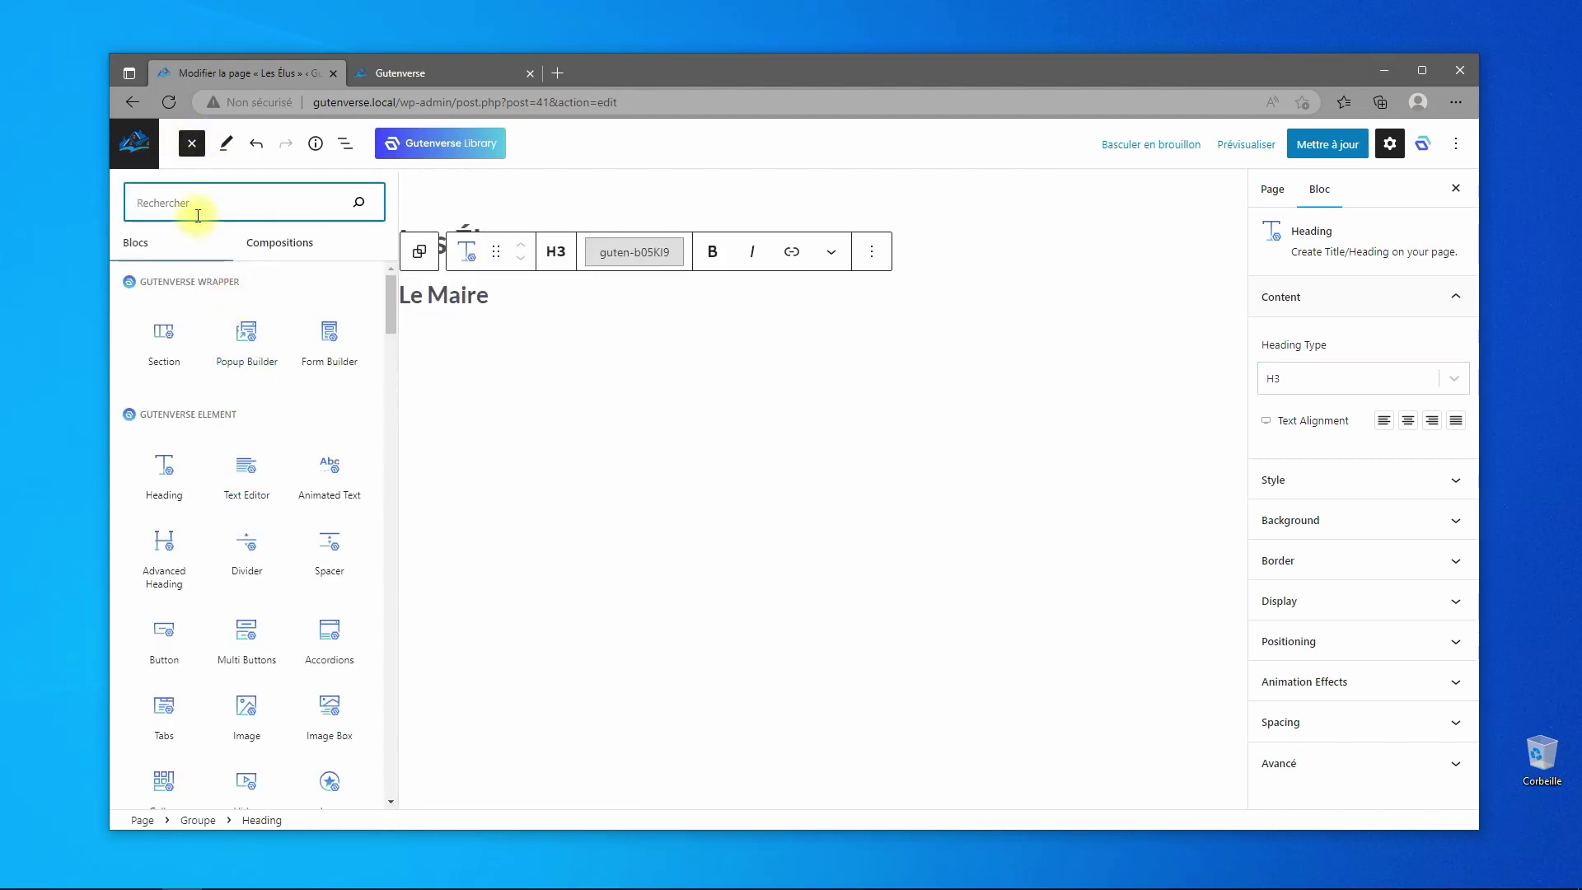
{"action": "type", "text": "code"}
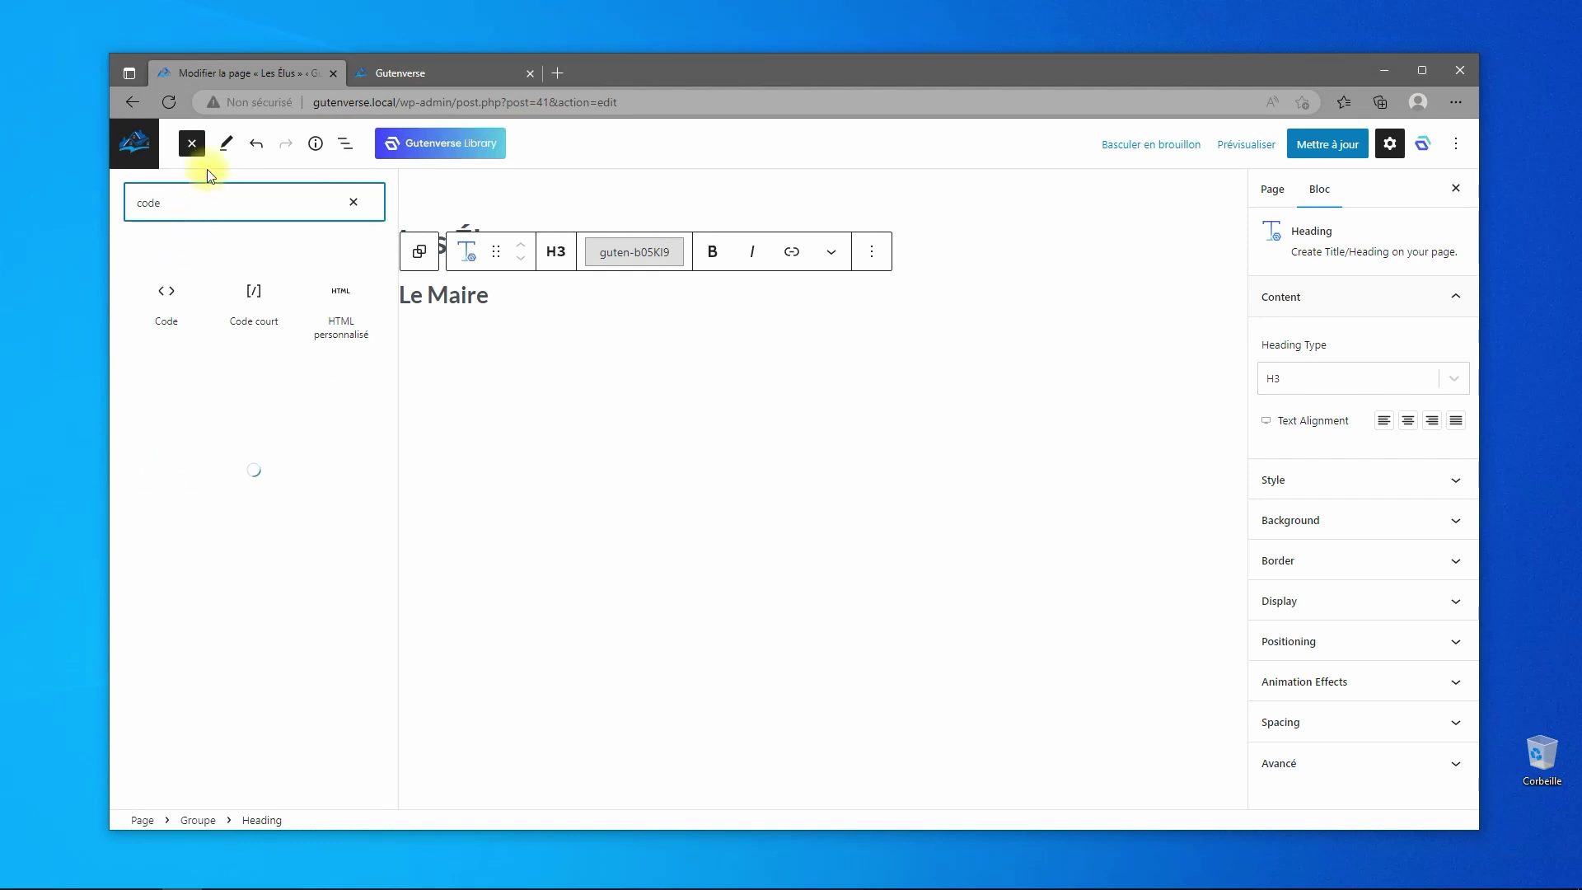
{"action": "left_click", "coordinate": [247, 309]}
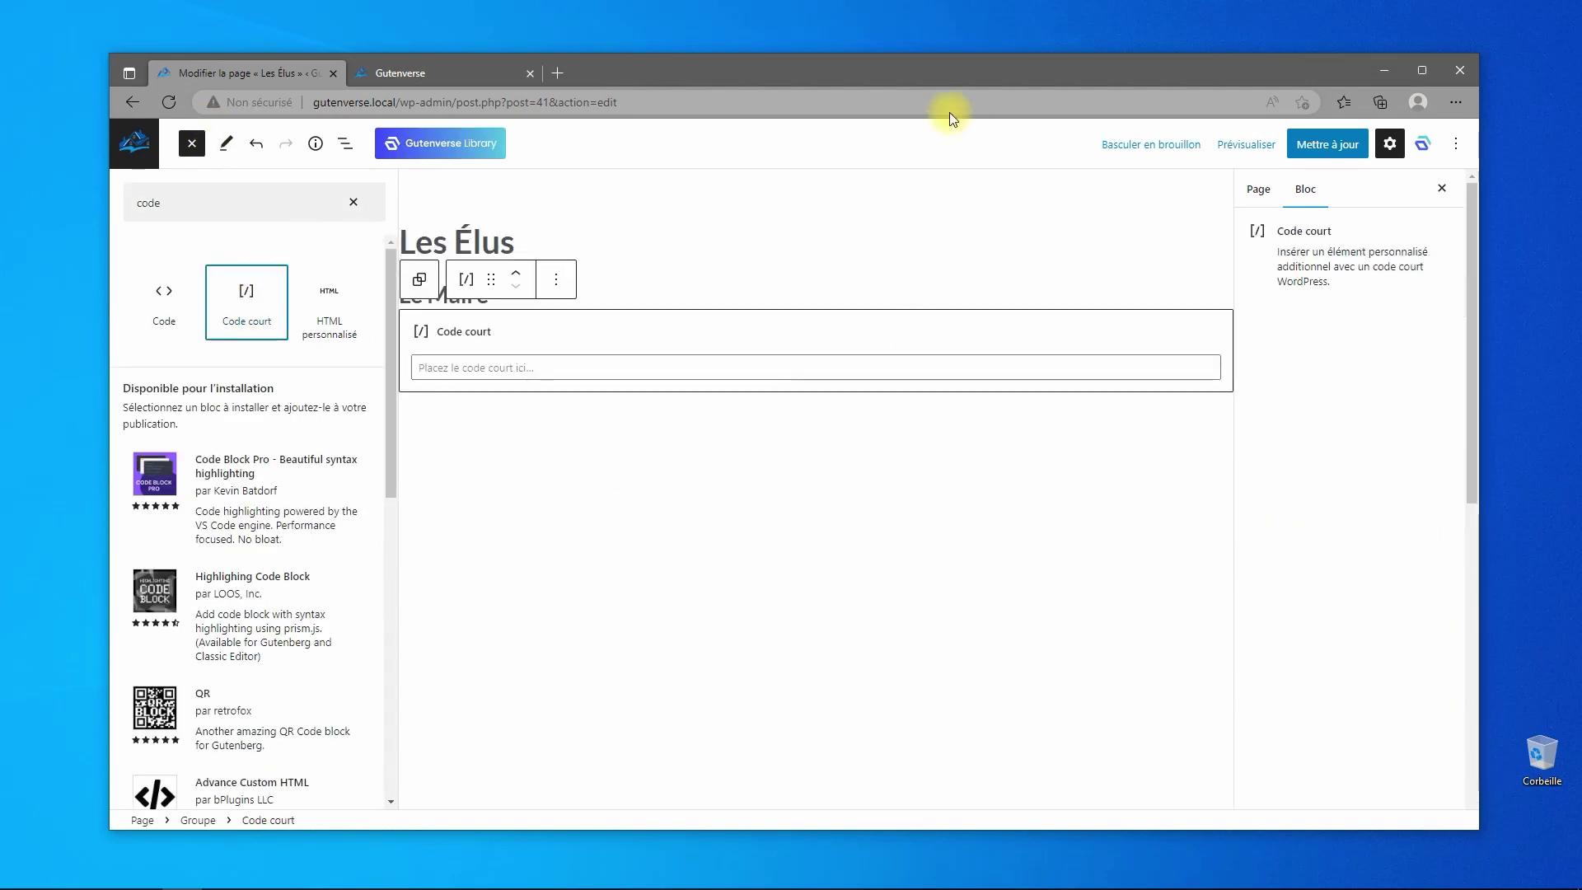
- Copy the shortcode [tmm name="le-maire"] from the Teams list in a new tab
{"action": "left_click", "coordinate": [463, 77]}
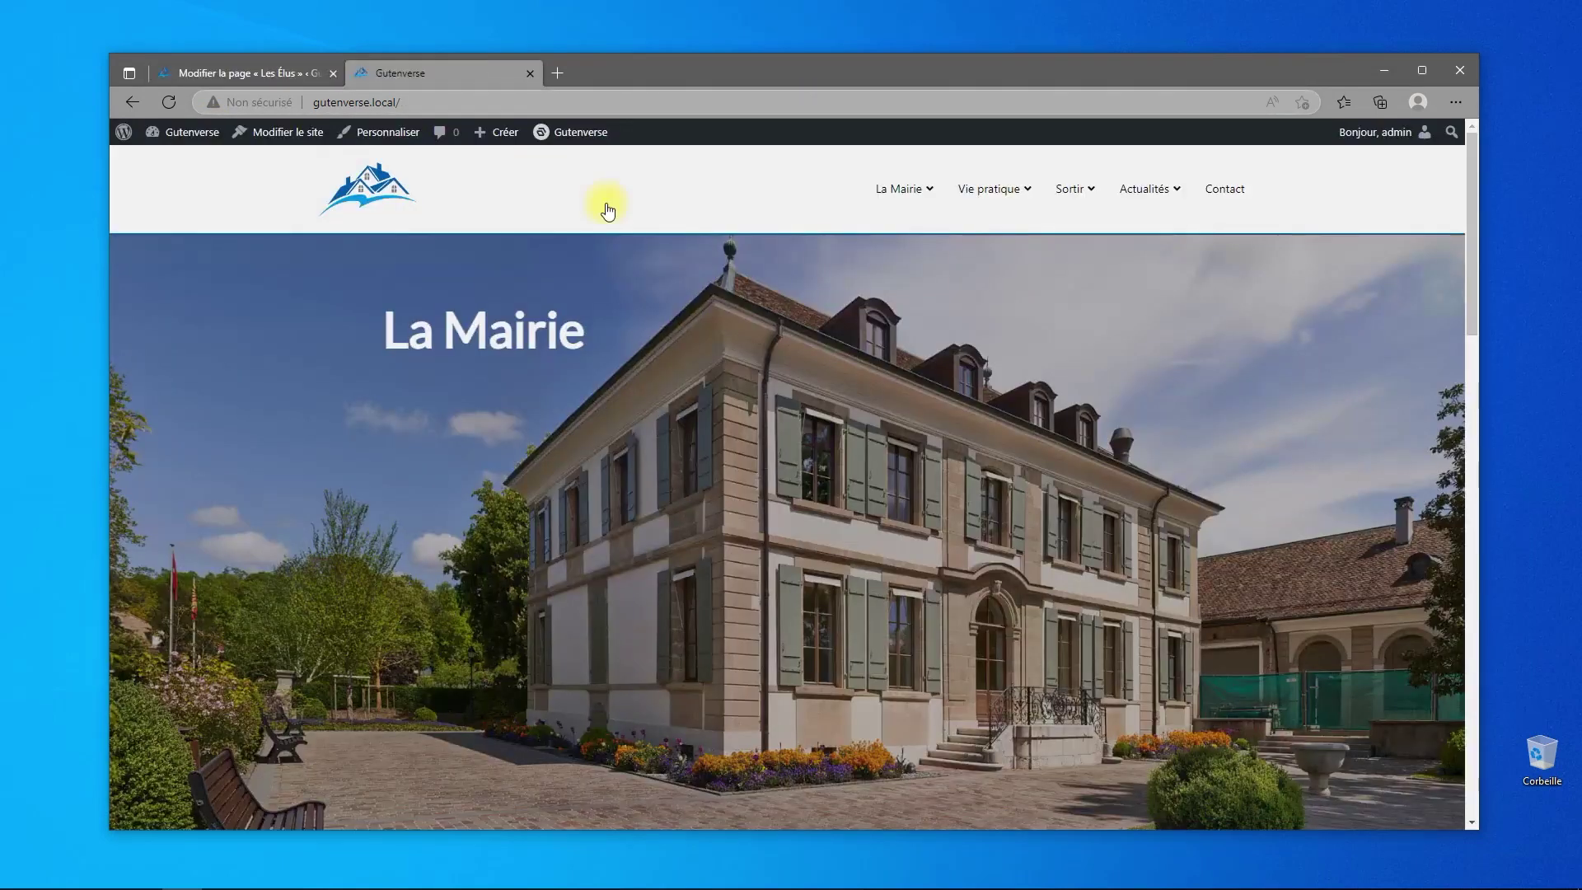
{"action": "mouse_move", "coordinate": [1376, 132]}
{"action": "right_click", "coordinate": [1313, 169]}
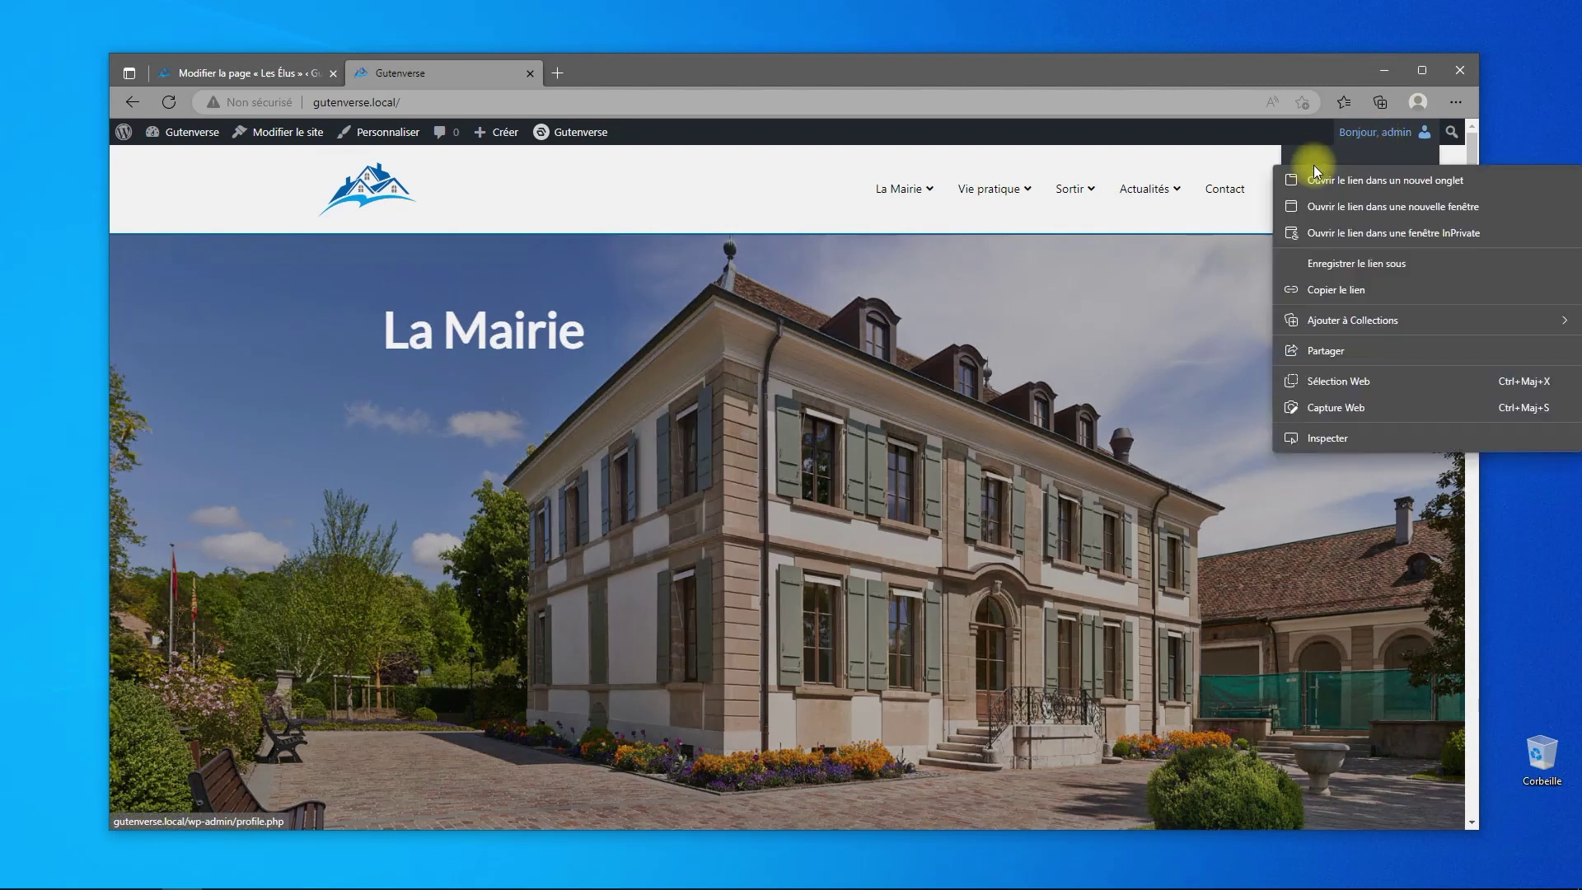
{"action": "left_click", "coordinate": [1328, 179]}
{"action": "left_click", "coordinate": [643, 73]}
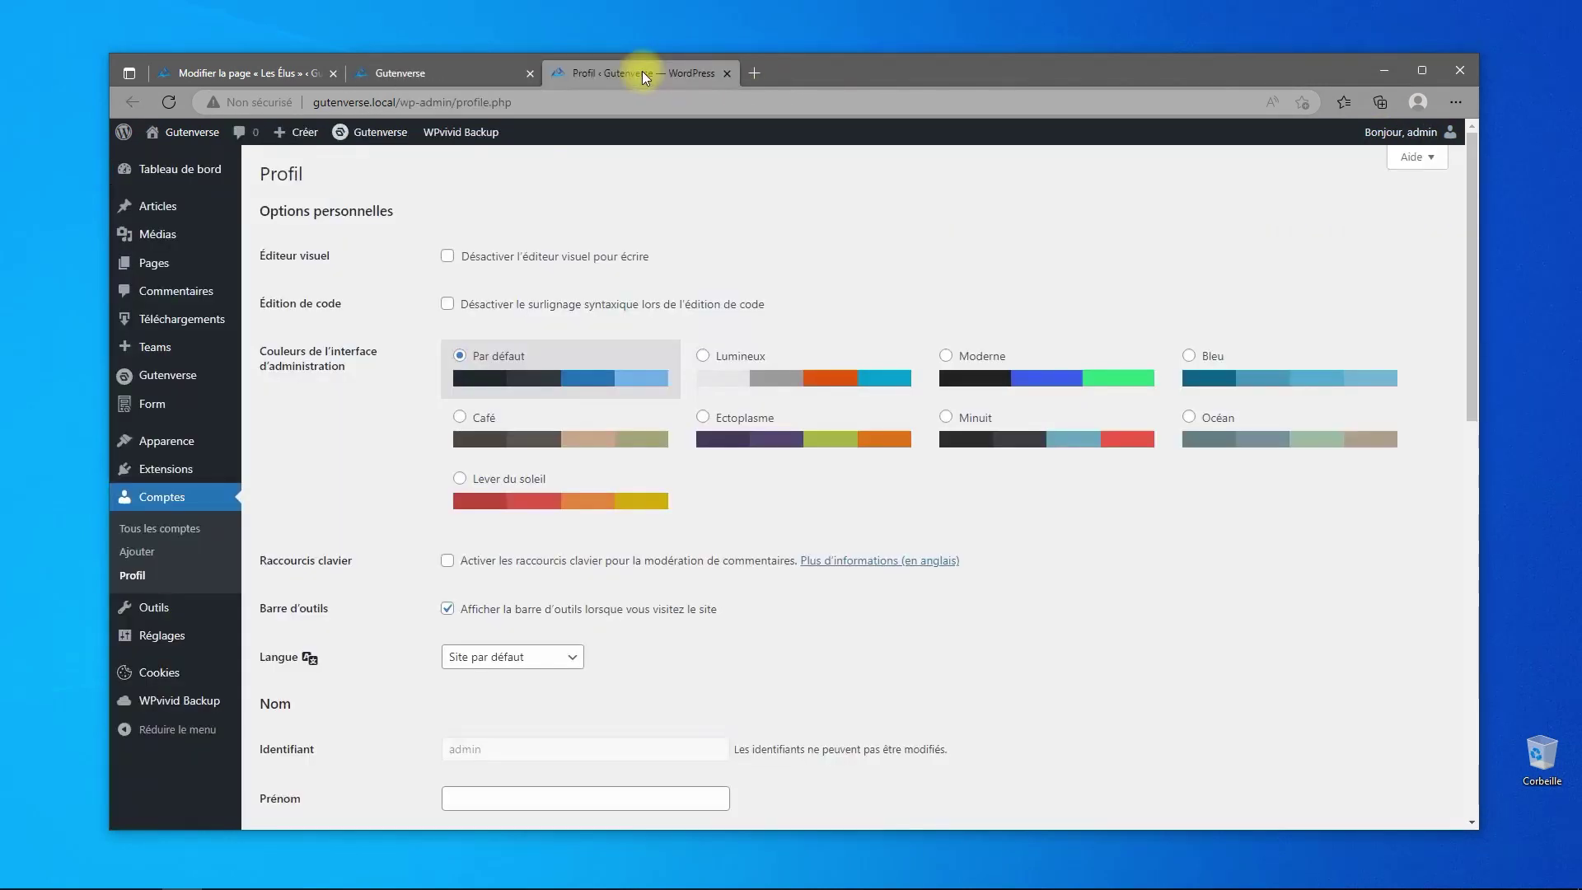
{"action": "left_click", "coordinate": [151, 351]}
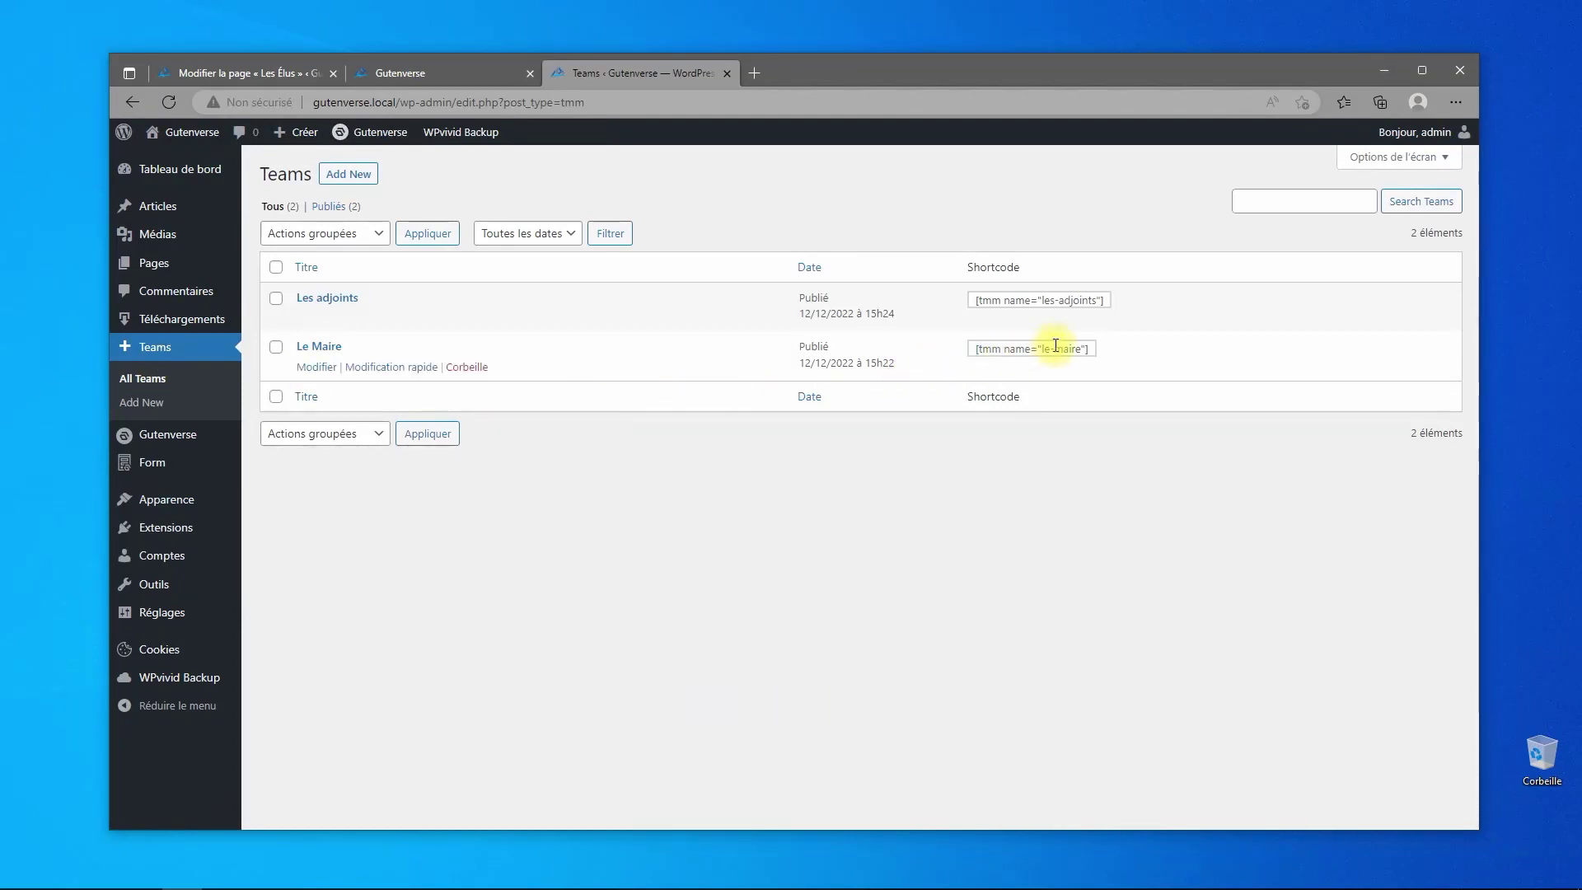
{"action": "left_click_drag", "start_coordinate": [1094, 351], "coordinate": [979, 356]}
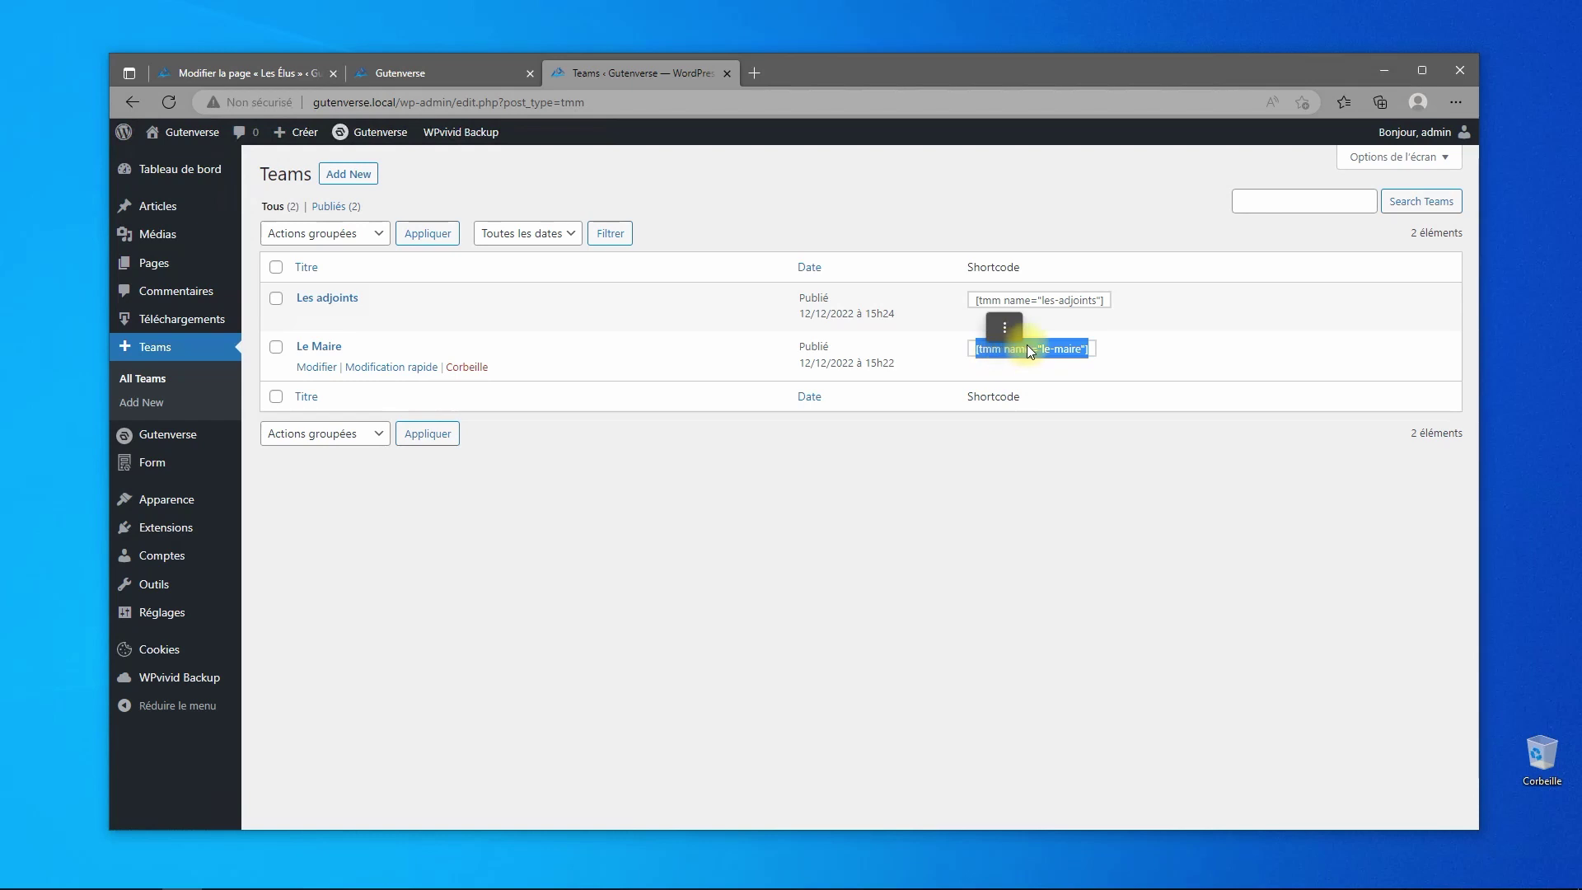
{"action": "right_click", "coordinate": [1006, 346]}
{"action": "left_click", "coordinate": [1058, 351]}
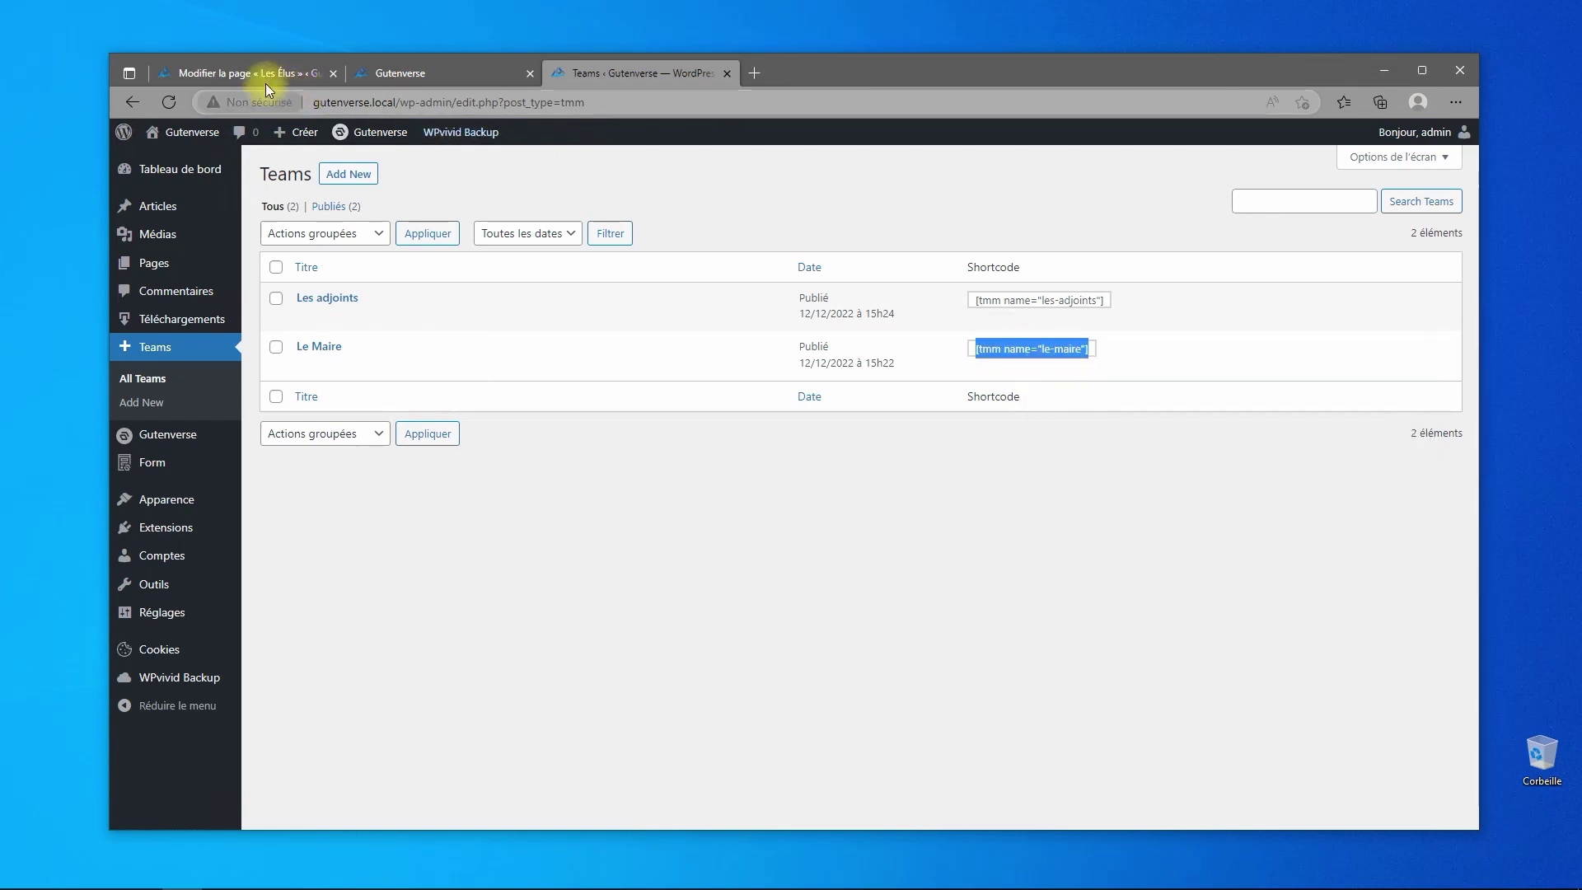
{"action": "left_click", "coordinate": [249, 75]}
- Paste [tmm name="le-maire"] into the shortcode block and select the Groupe in List View
{"action": "left_click", "coordinate": [719, 360]}
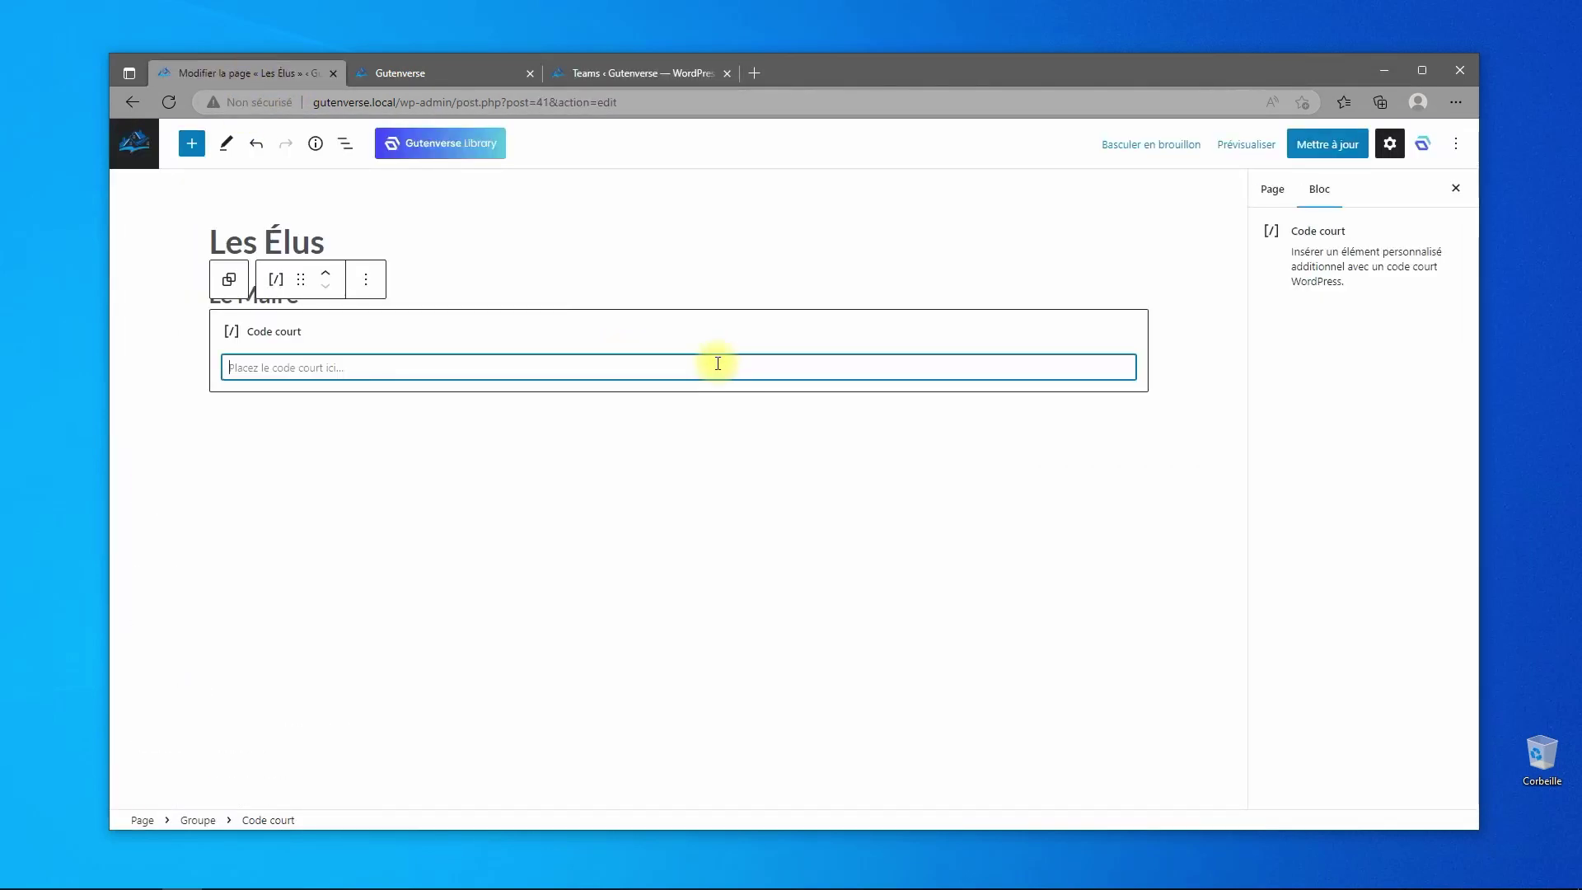
{"action": "key", "text": "ctrl+v"}
{"action": "left_click", "coordinate": [345, 143]}
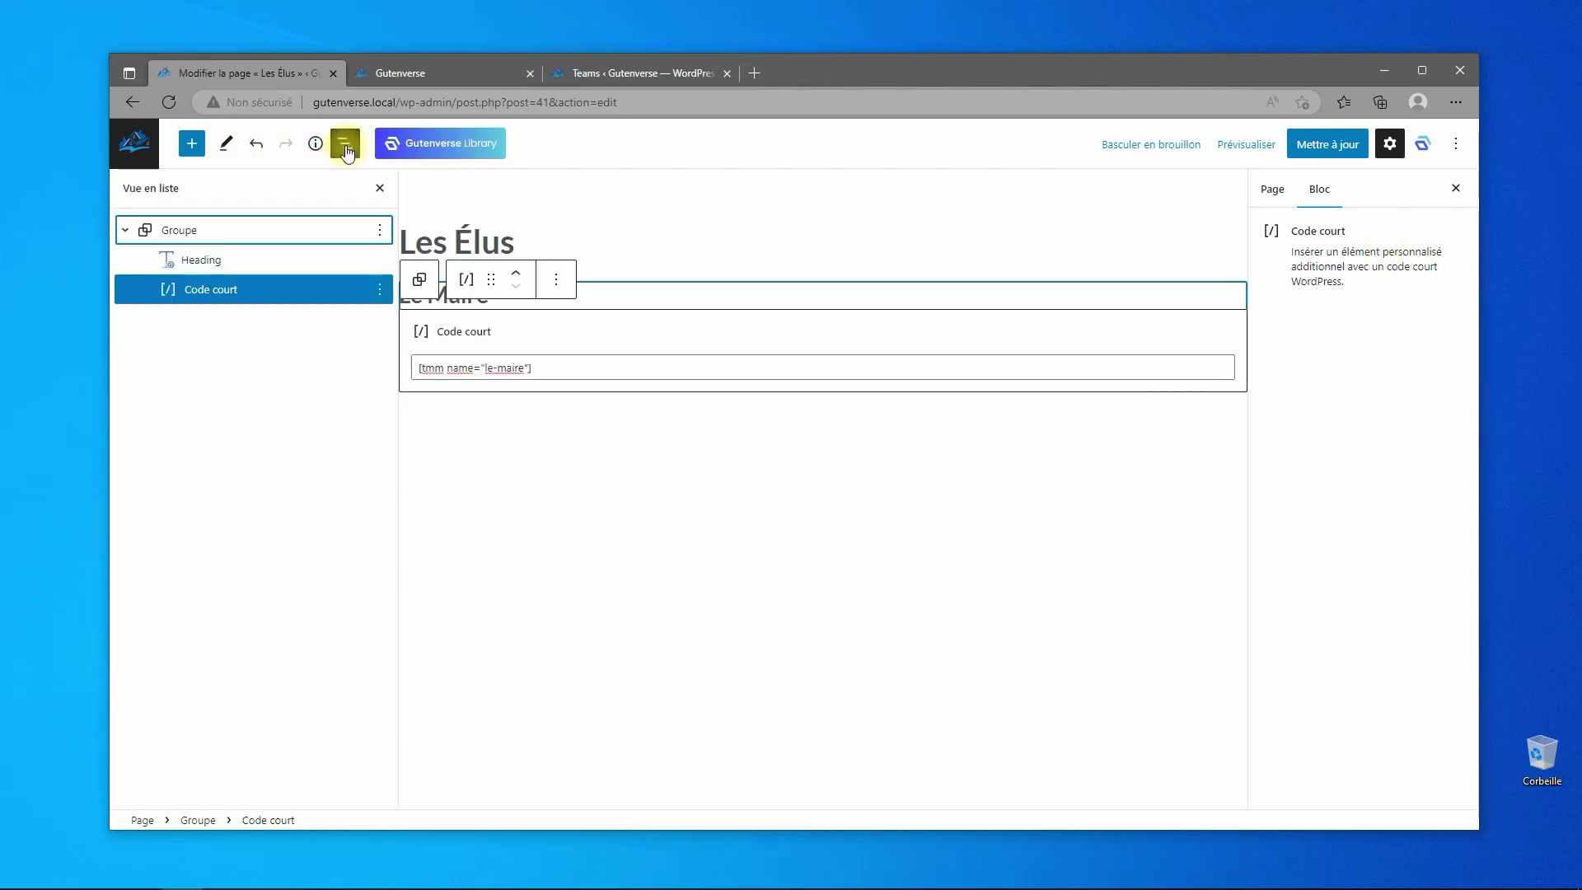
{"action": "left_click", "coordinate": [173, 230]}
{"action": "left_click", "coordinate": [191, 144]}
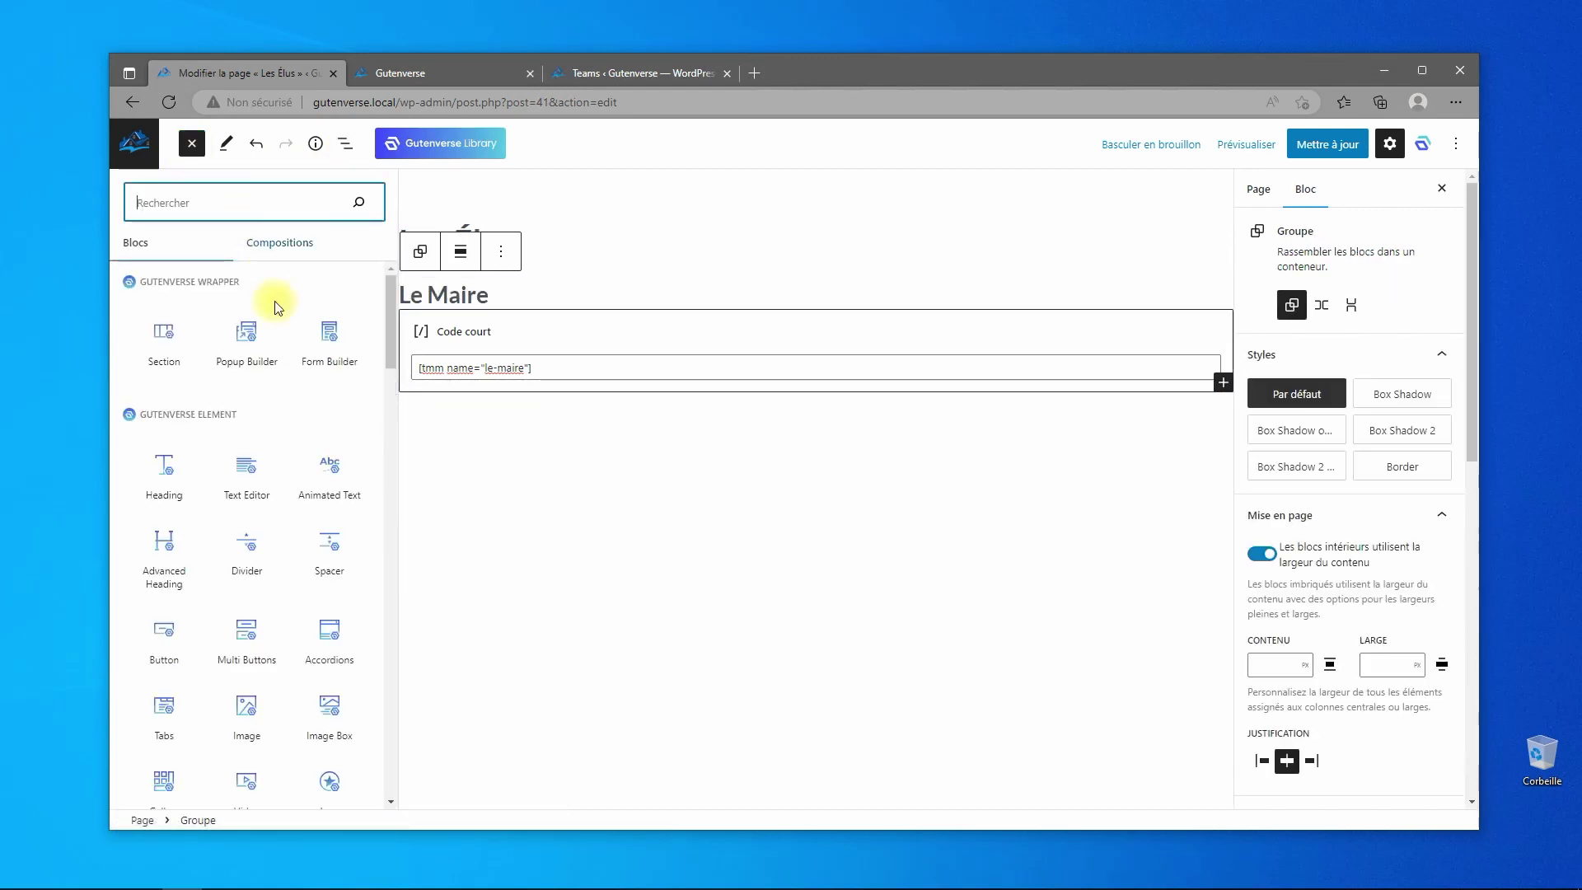
- Insert a Divider and move it into the group below the shortcode block
{"action": "left_click", "coordinate": [237, 551]}
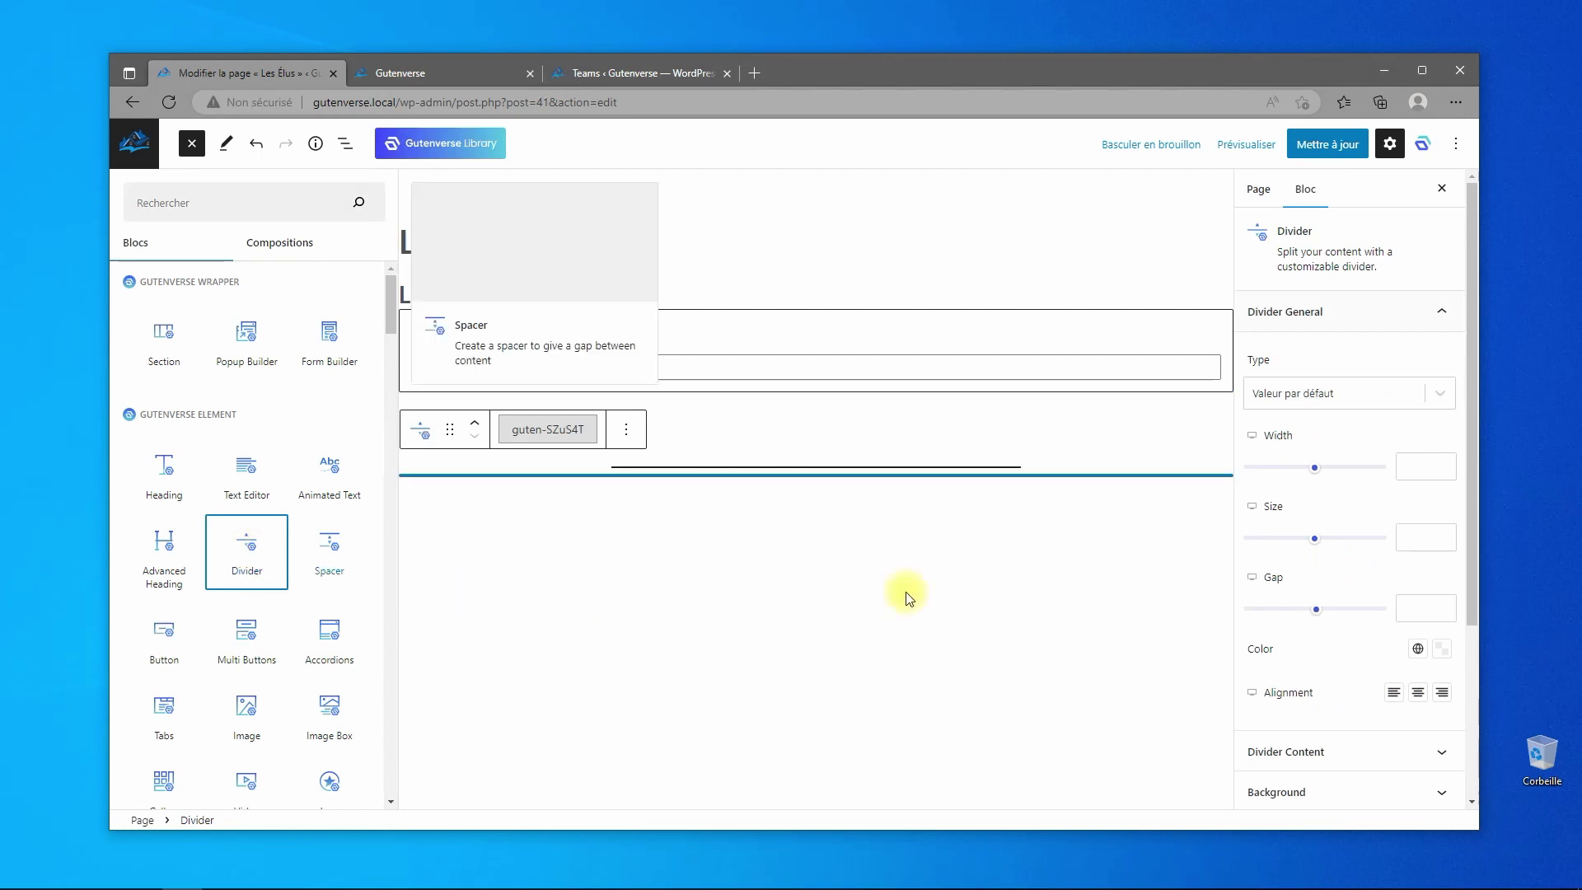
{"action": "left_click", "coordinate": [345, 144]}
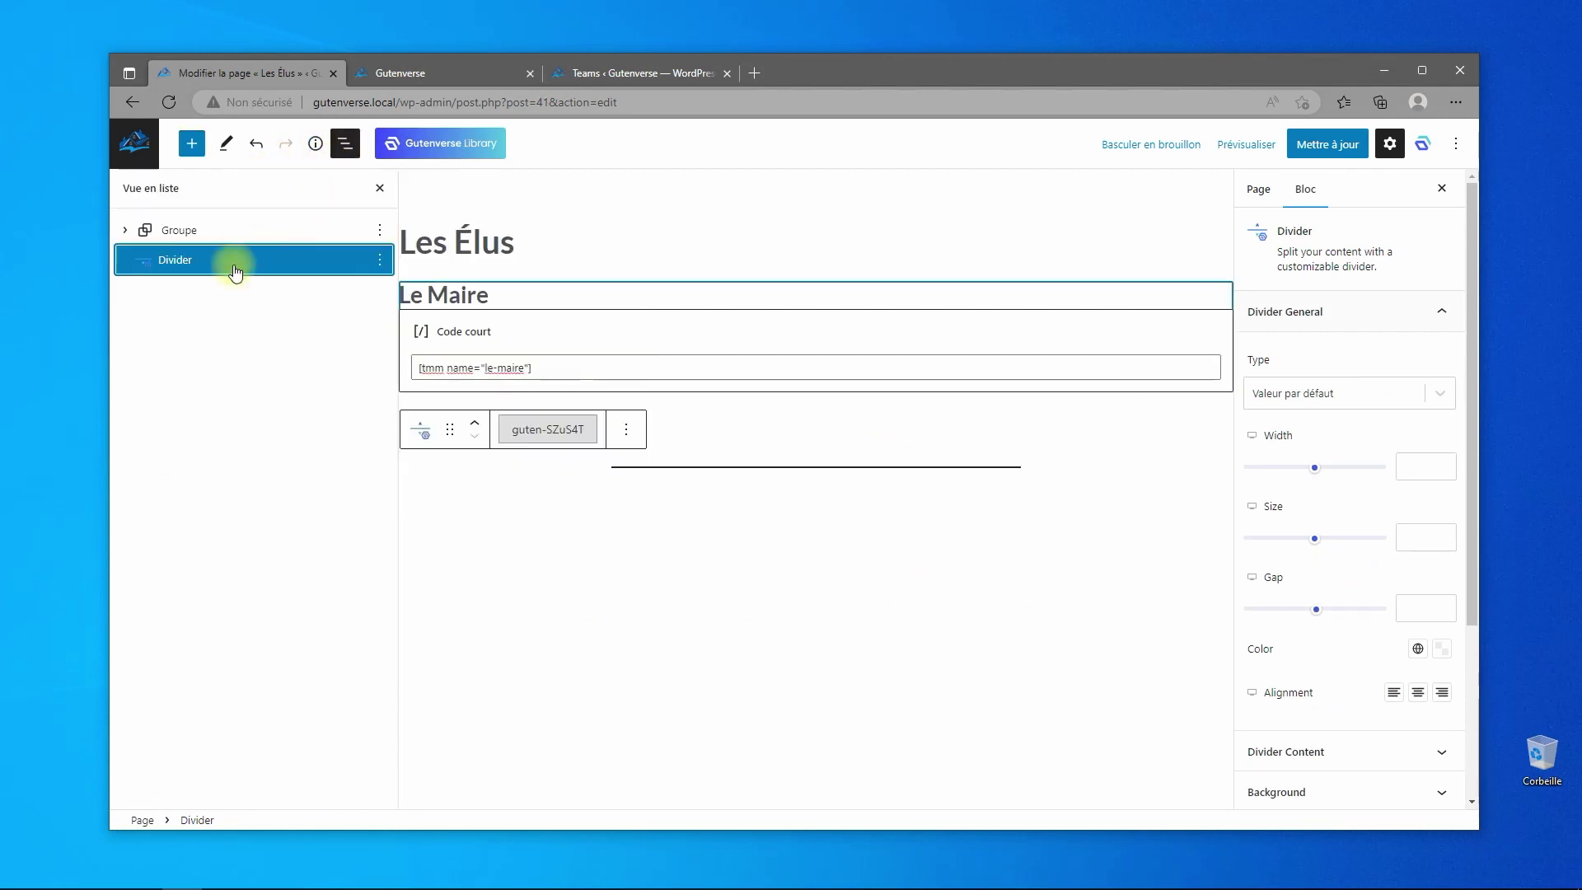
{"action": "left_click", "coordinate": [125, 232]}
{"action": "left_click_drag", "start_coordinate": [139, 318], "coordinate": [233, 298]}
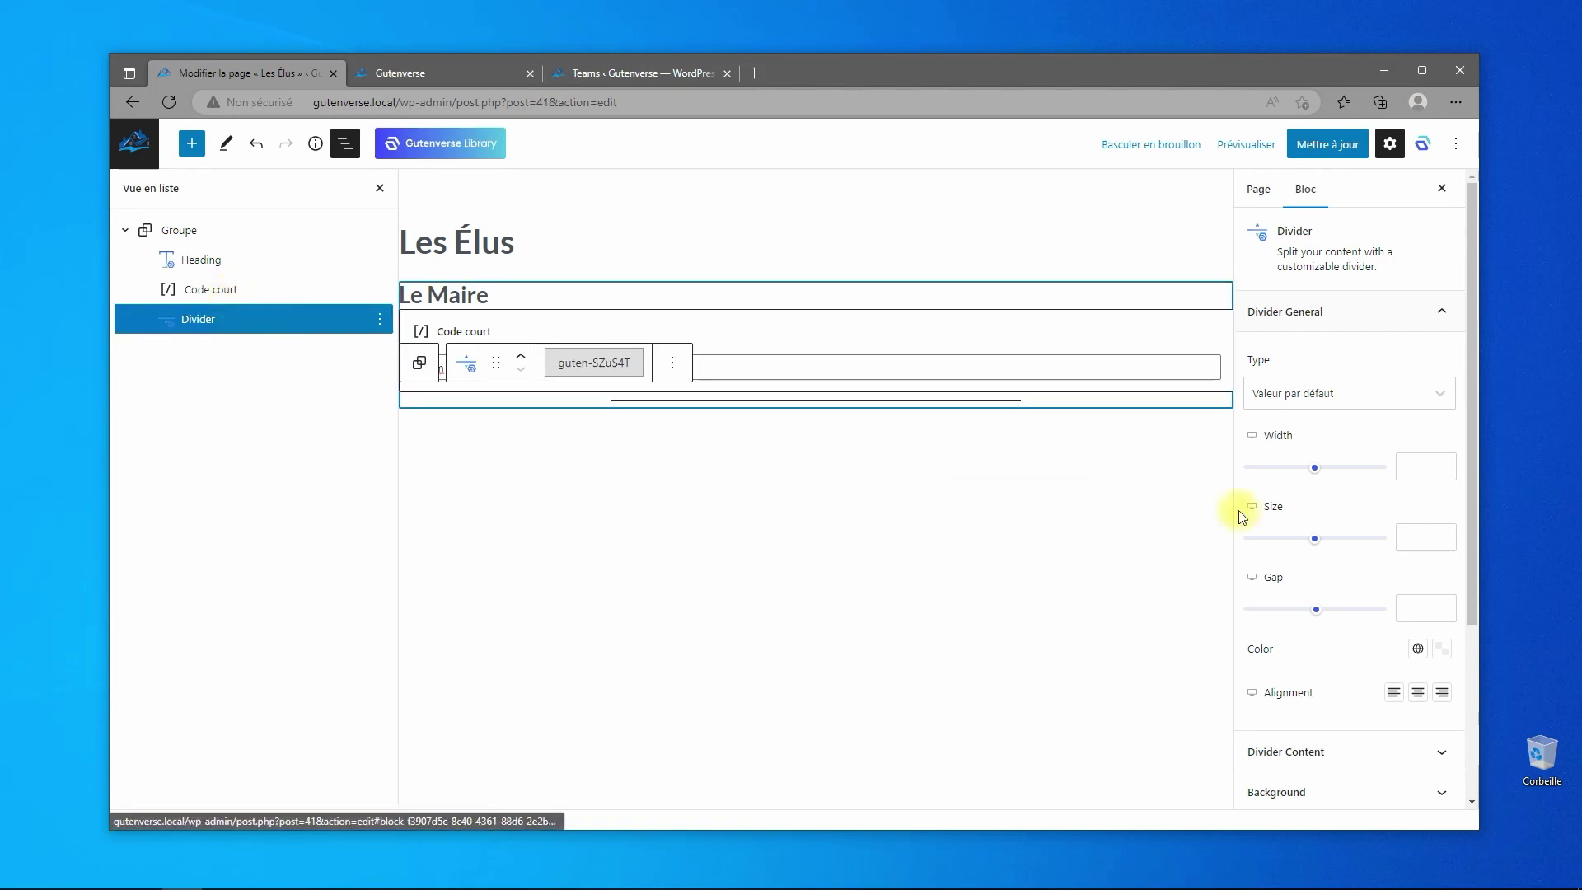
- Set the divider to Width 100, Size 1, and a grey colour
{"action": "left_click", "coordinate": [1400, 458]}
{"action": "type", "text": "100"}
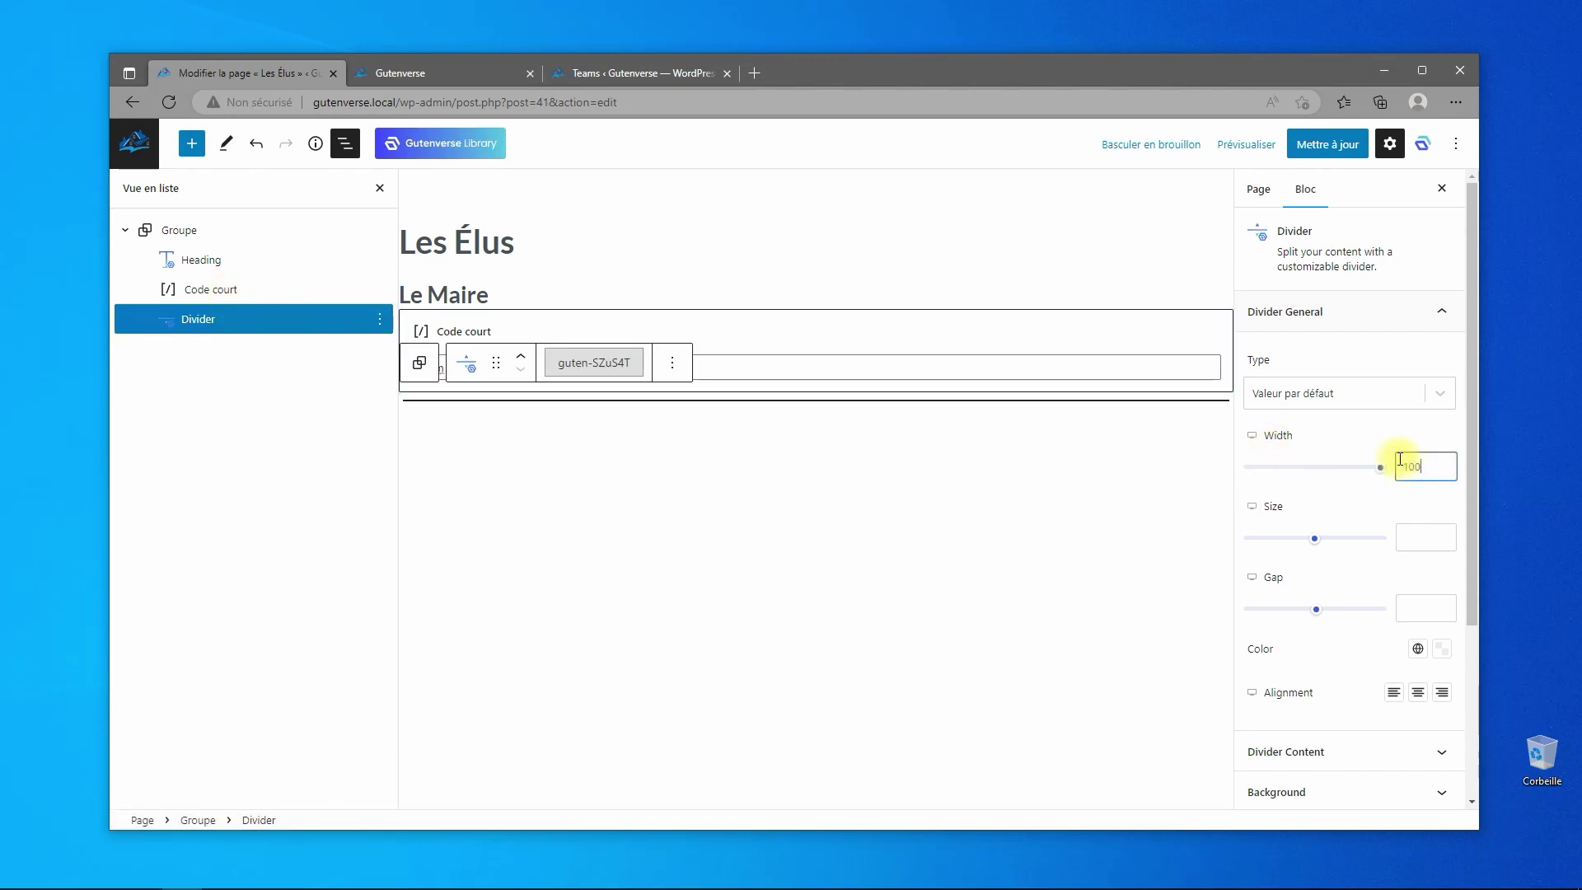
{"action": "left_click", "coordinate": [1409, 540]}
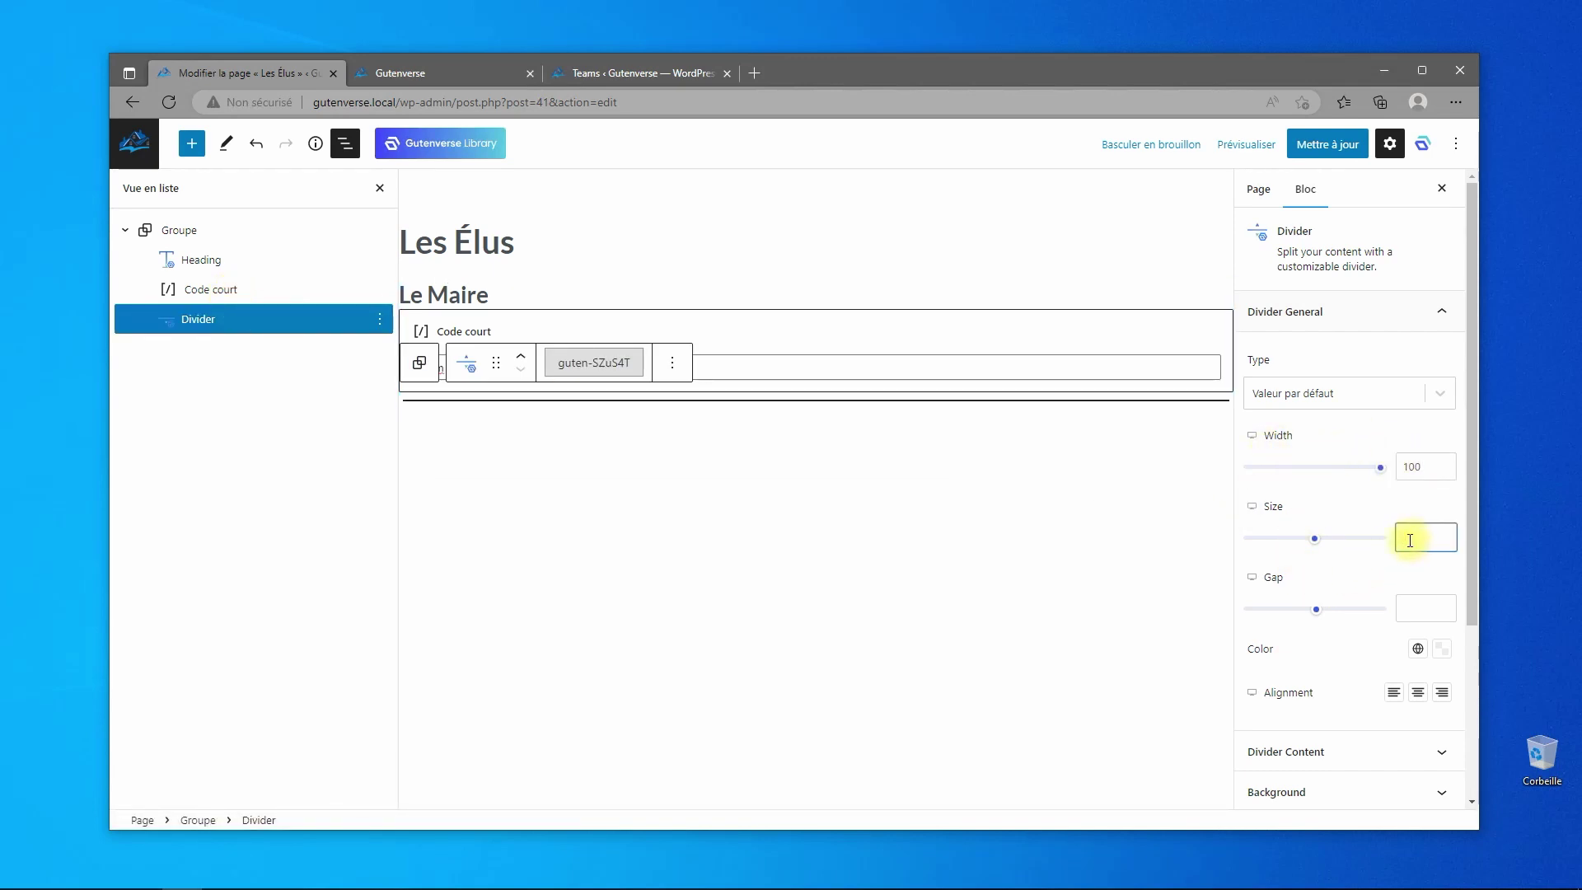
{"action": "type", "text": "1"}
{"action": "left_click", "coordinate": [1417, 649]}
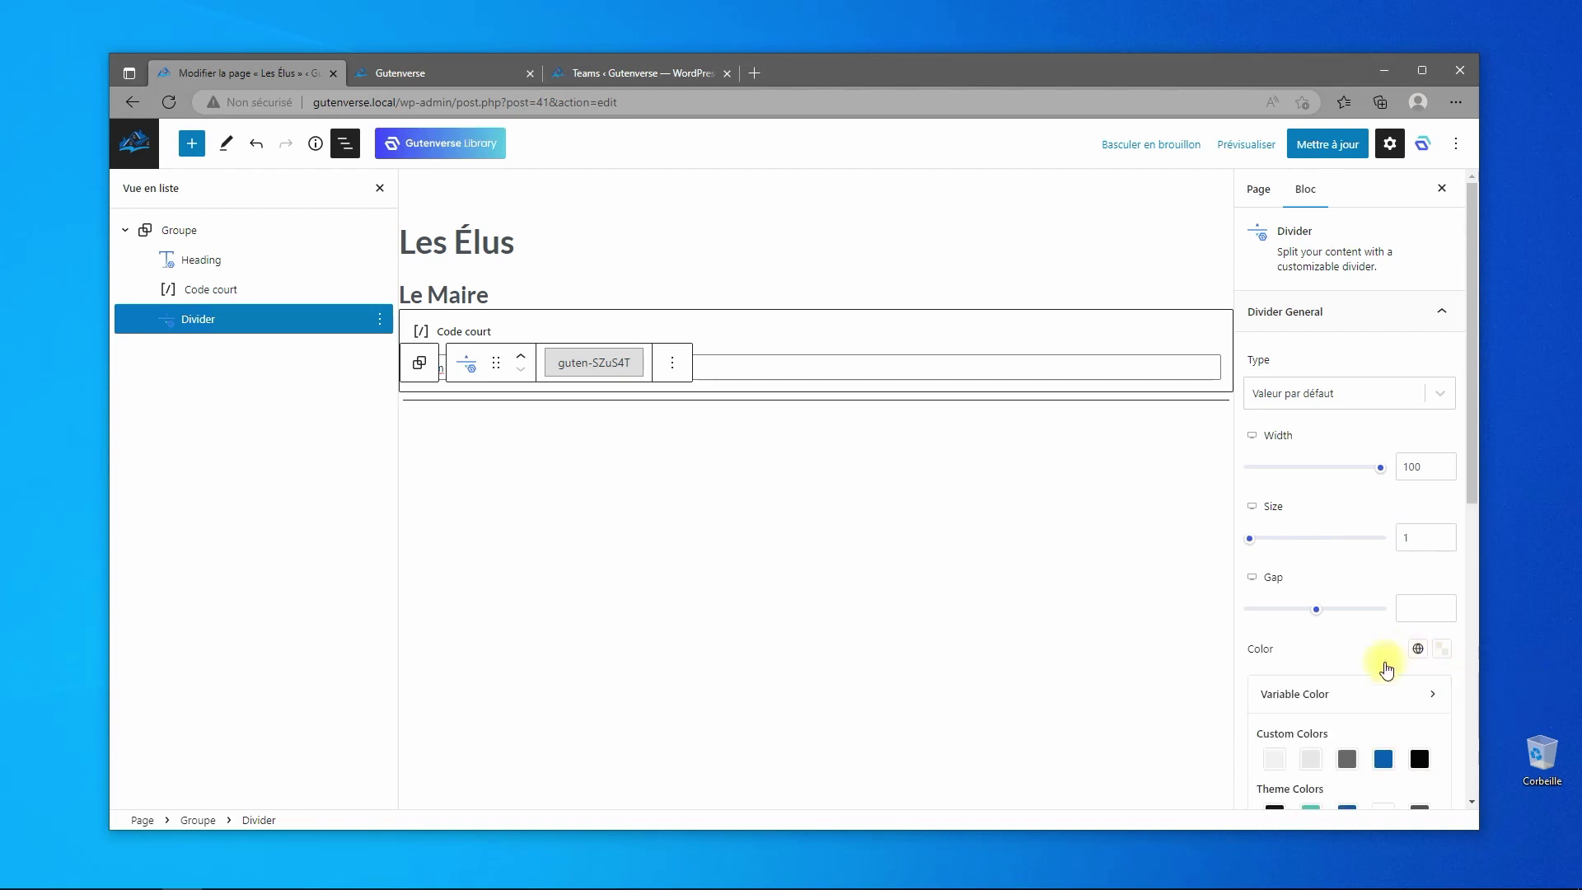
{"action": "left_click", "coordinate": [1346, 758]}
{"action": "left_click", "coordinate": [1333, 657]}
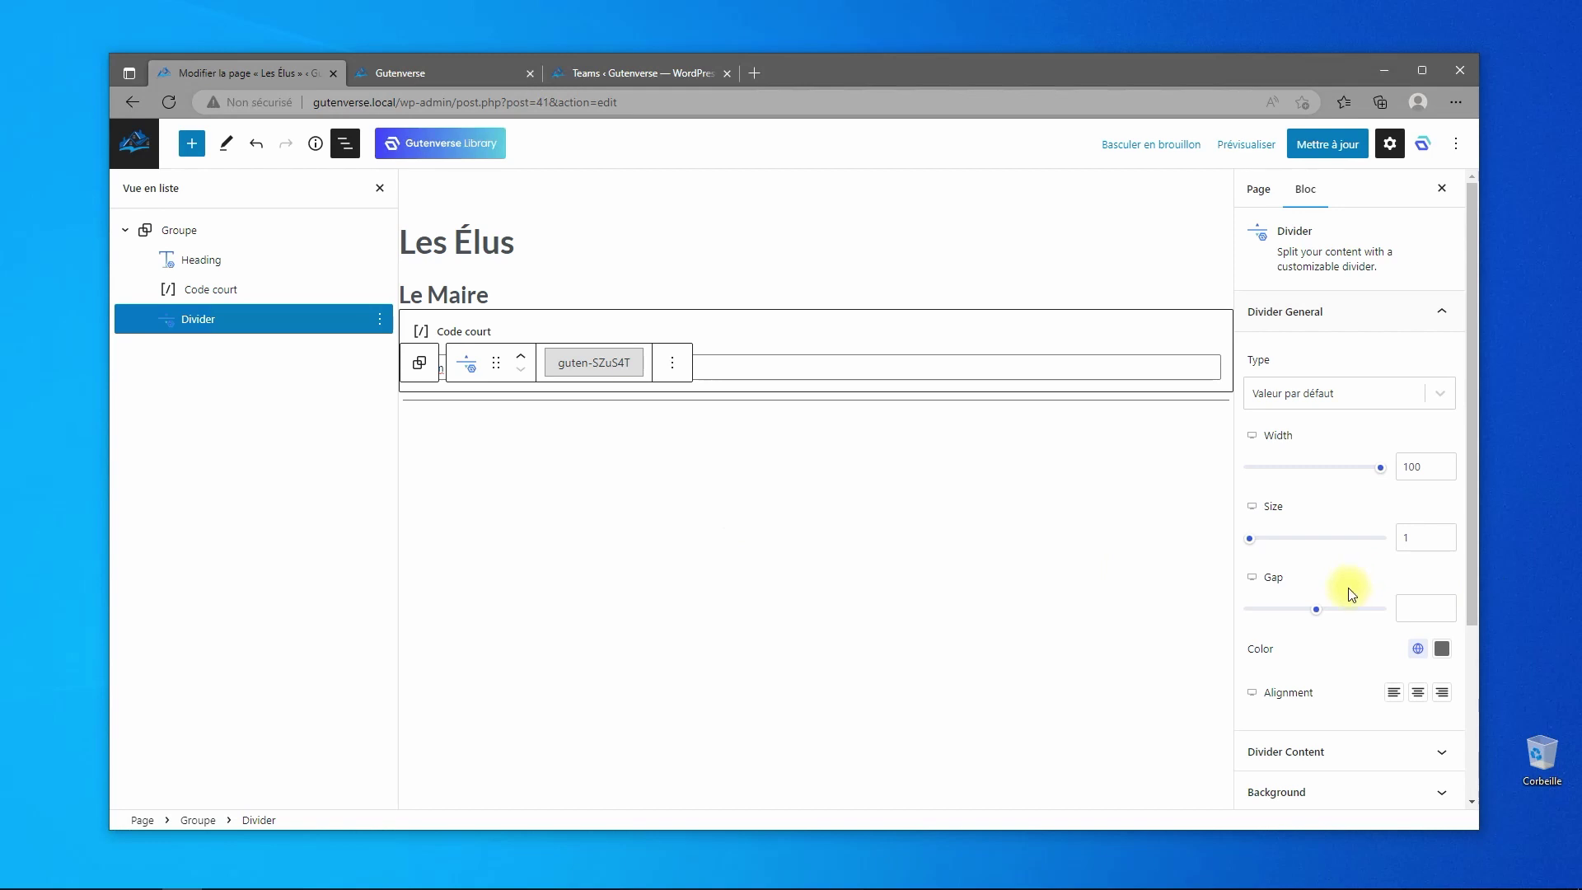
{"action": "scroll", "coordinate": [1351, 595], "scroll_direction": "down", "scroll_amount": 2}
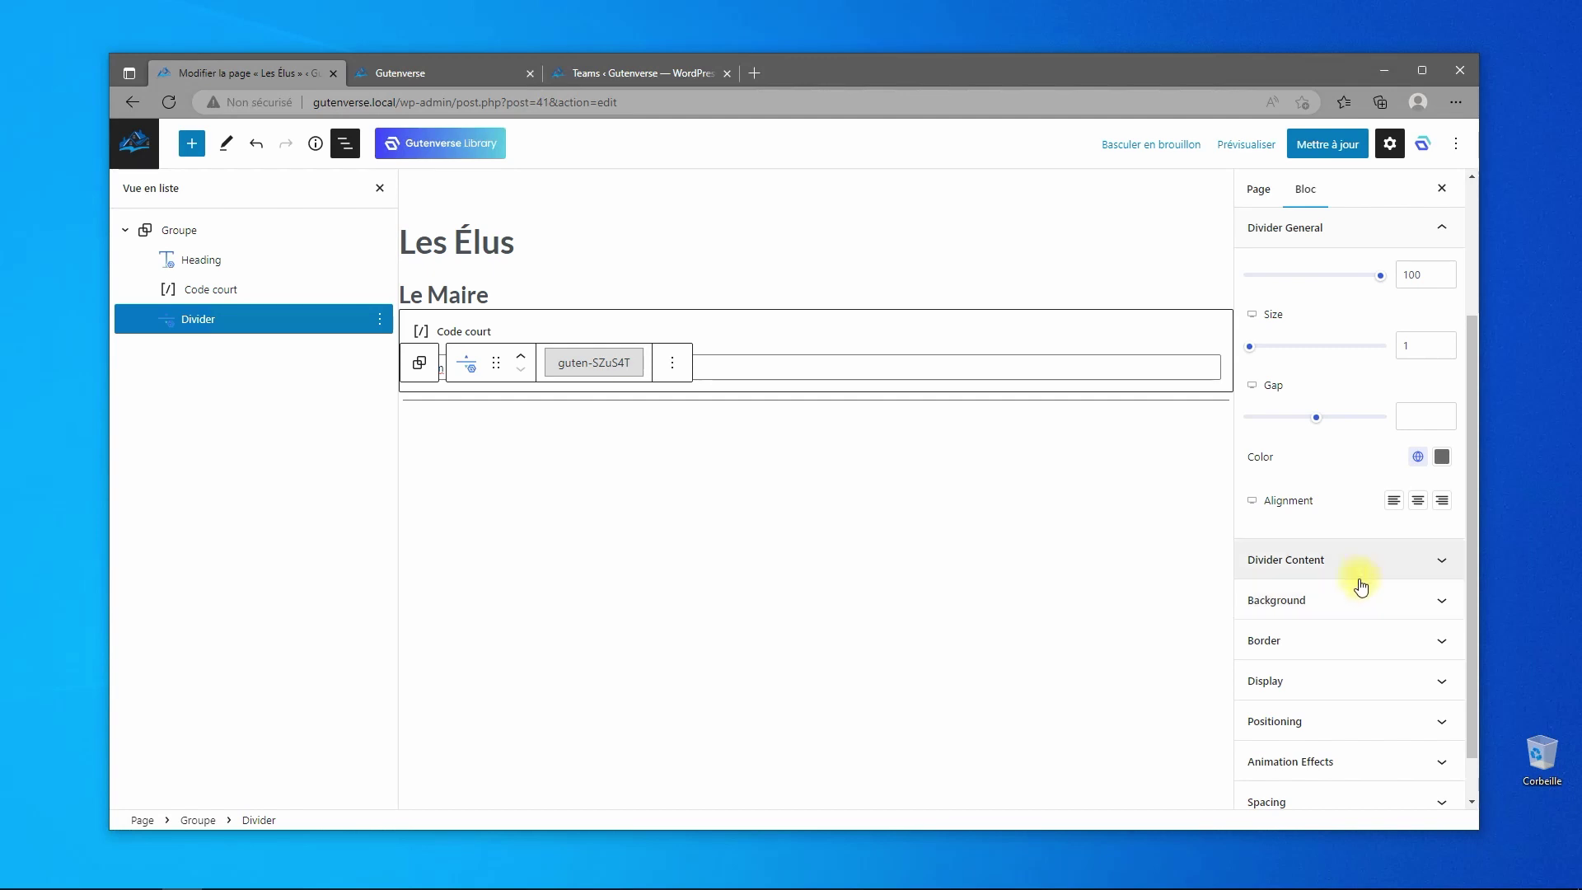
{"action": "mouse_move", "coordinate": [1493, 882]}
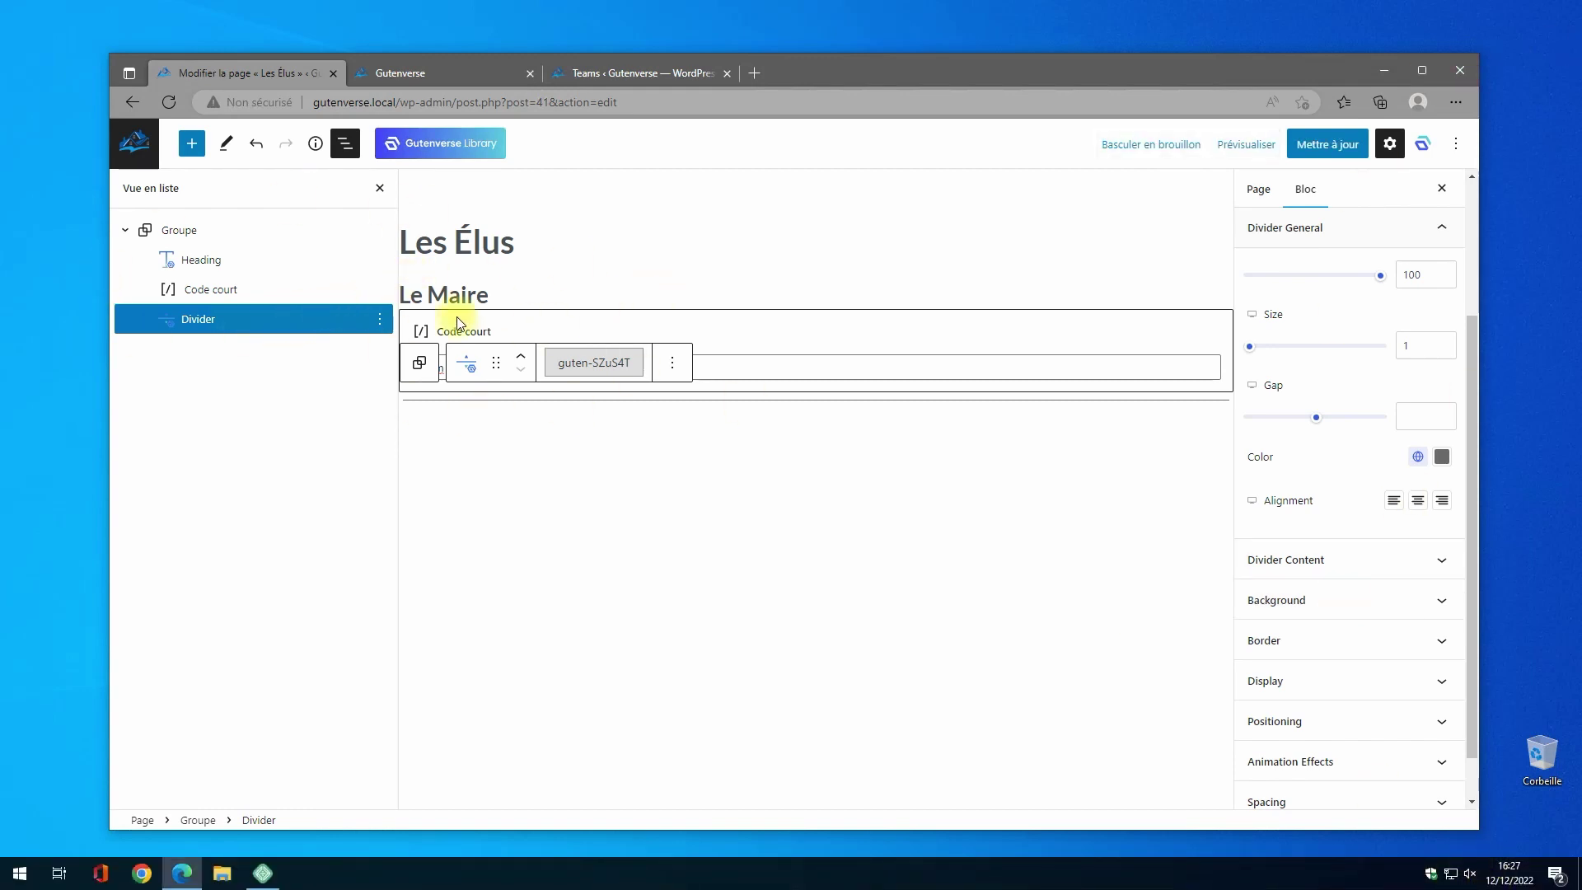
- Save the Les Élus page and check its Le Maire card and divider on the live site
{"action": "left_click", "coordinate": [135, 238]}
{"action": "left_click", "coordinate": [1351, 146]}
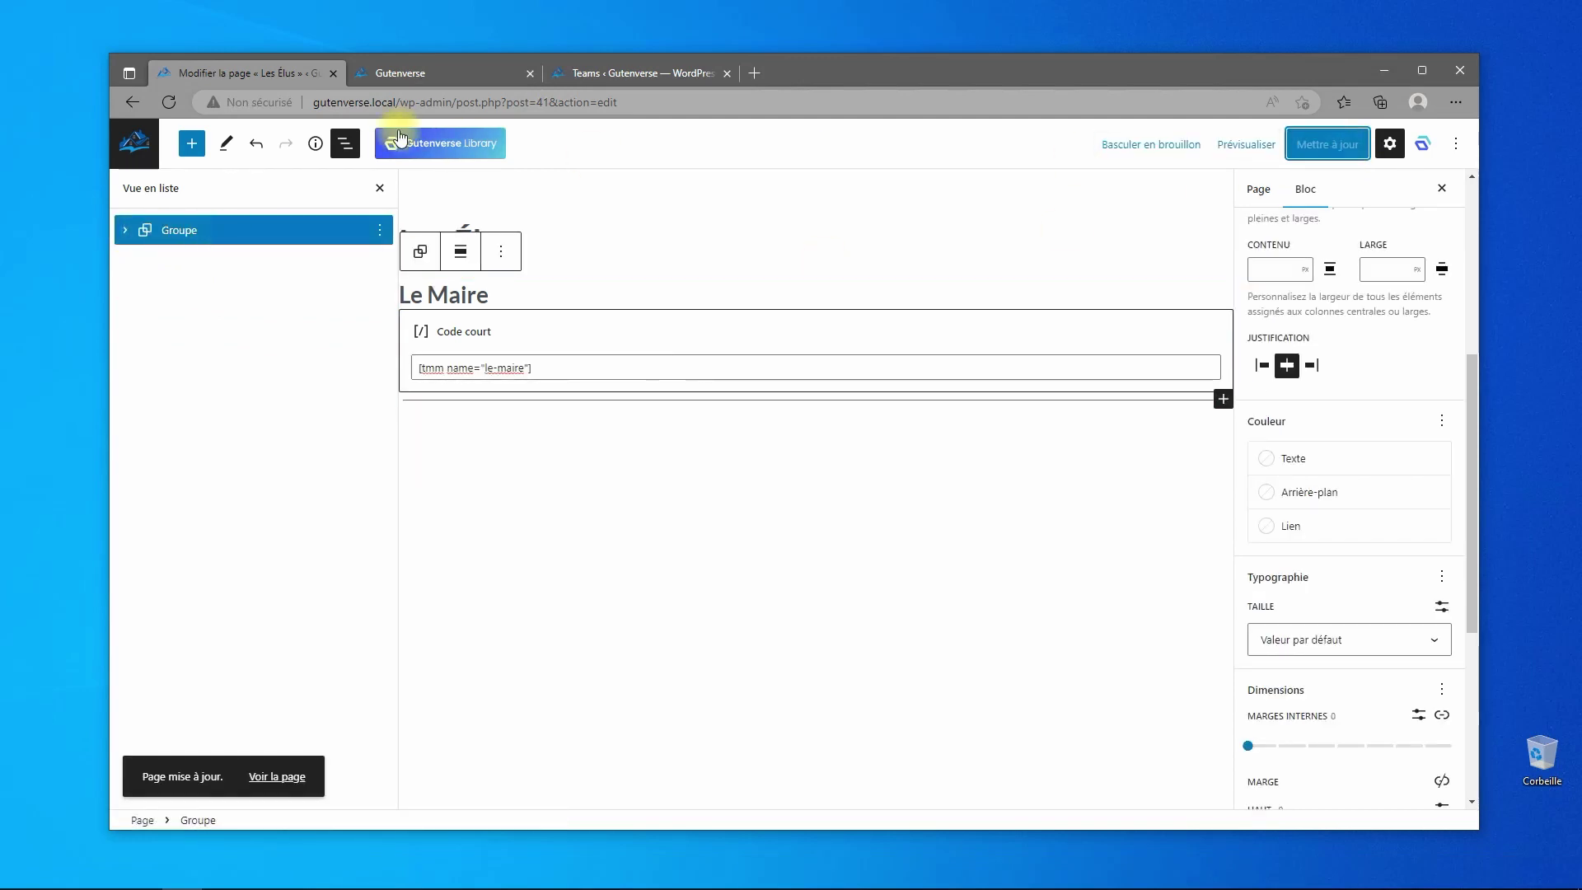
{"action": "left_click", "coordinate": [399, 74]}
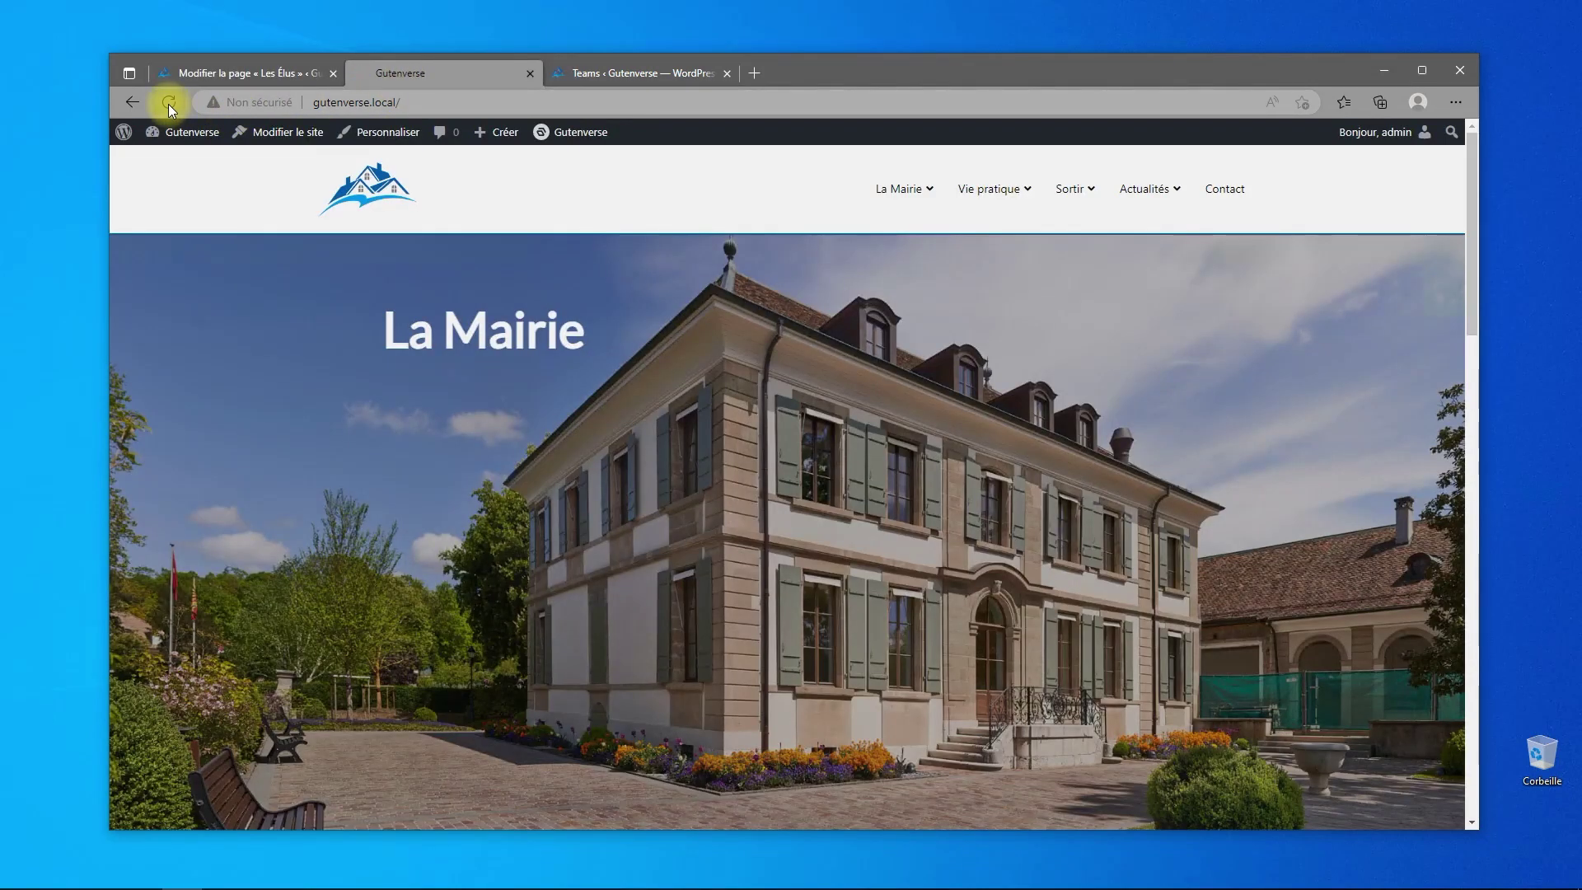
{"action": "mouse_move", "coordinate": [911, 201]}
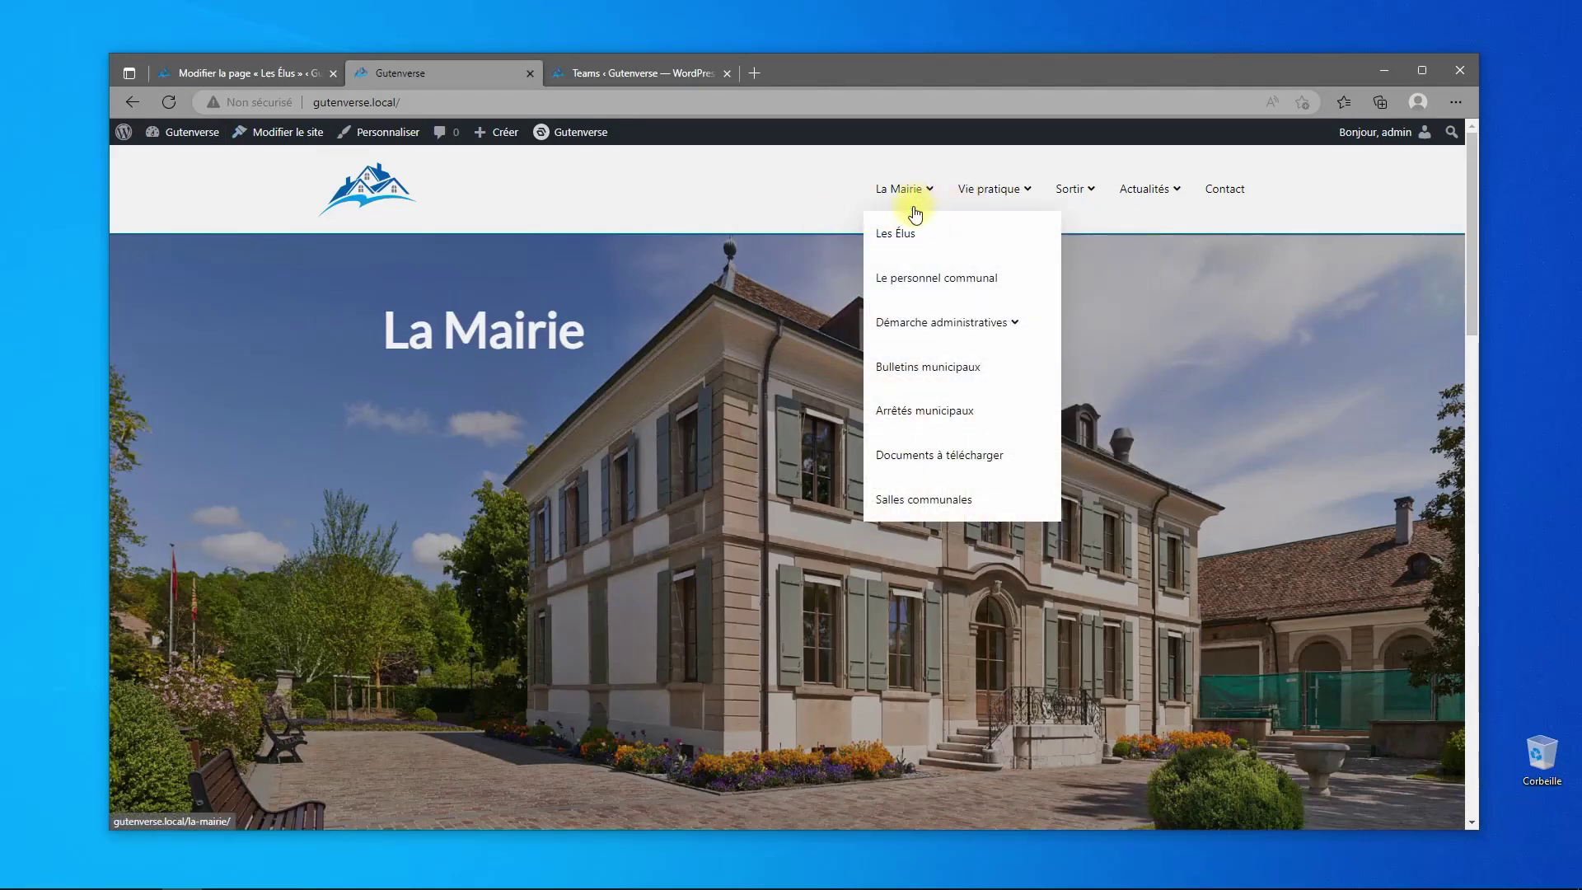
{"action": "left_click", "coordinate": [896, 231]}
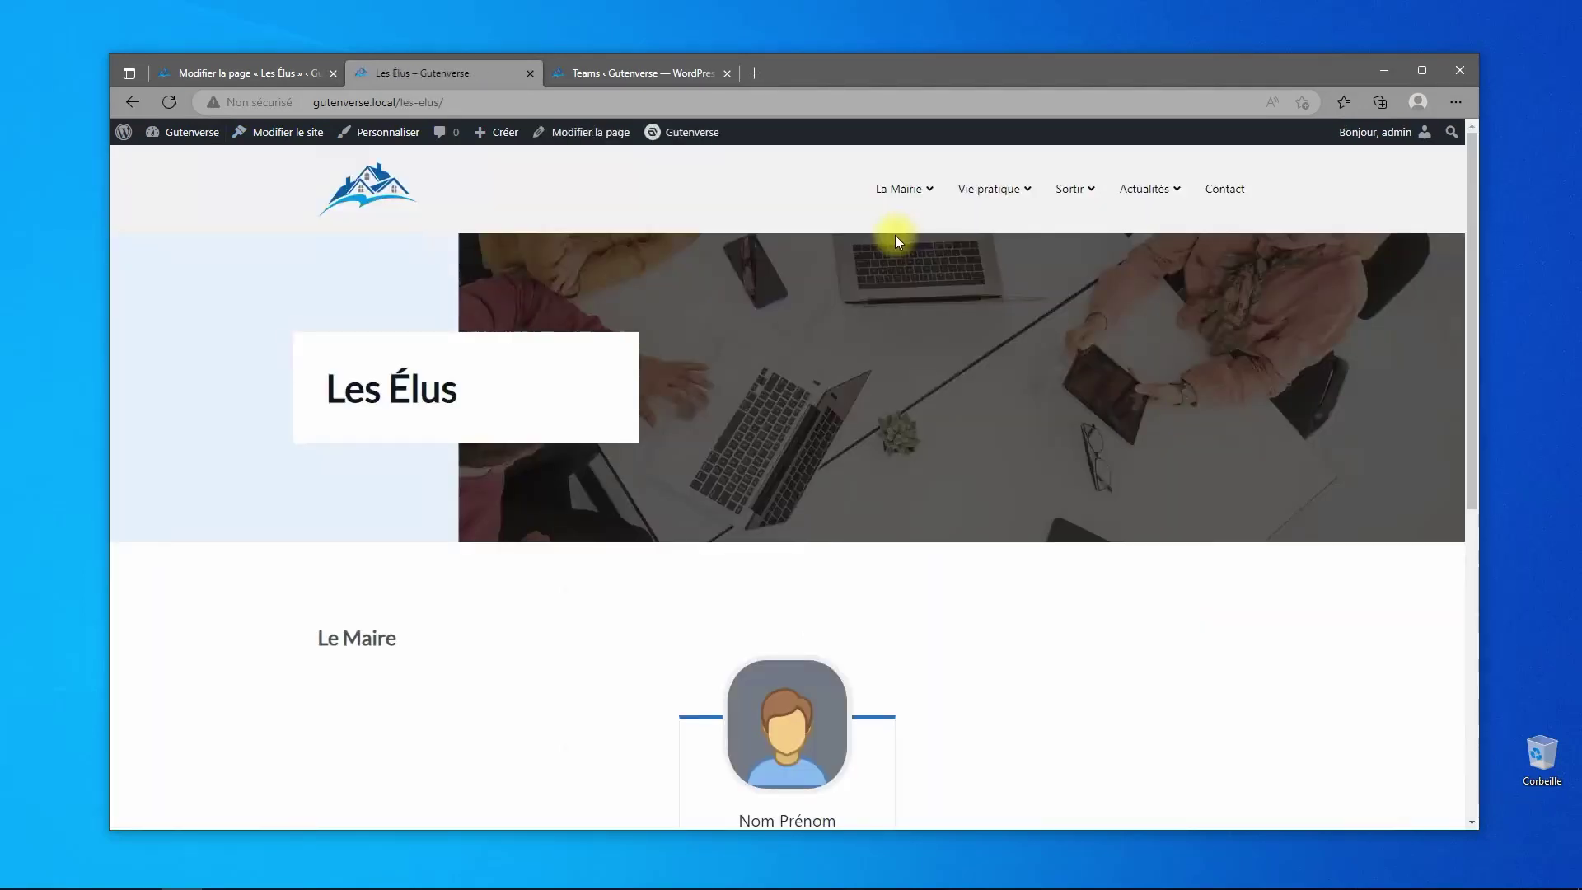
{"action": "scroll", "coordinate": [769, 498], "scroll_direction": "down", "scroll_amount": 5}
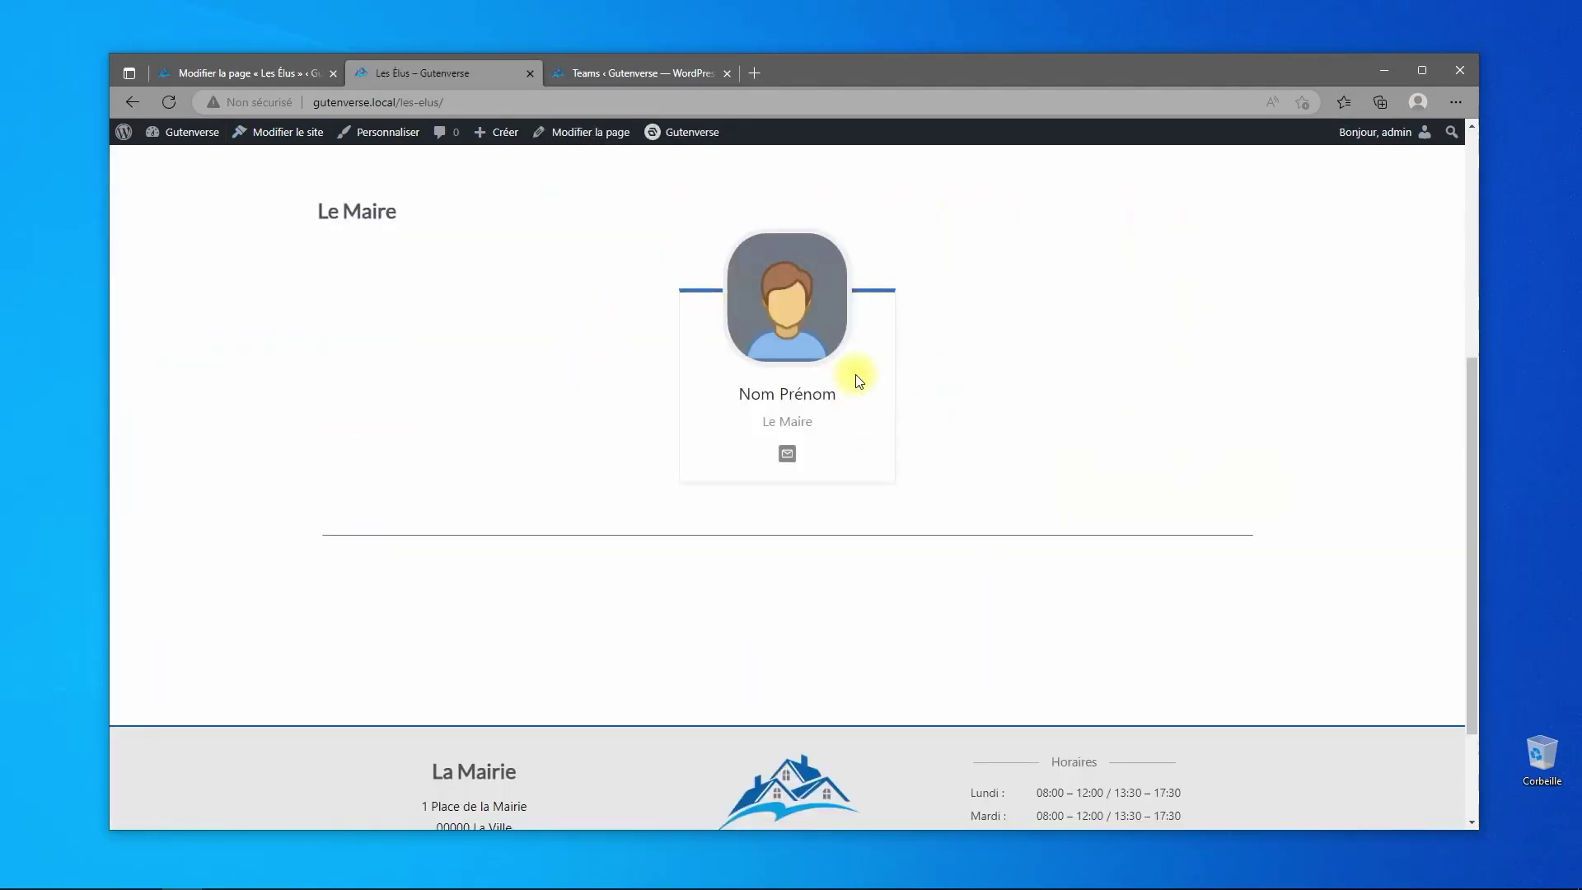
{"action": "left_click", "coordinate": [639, 74]}
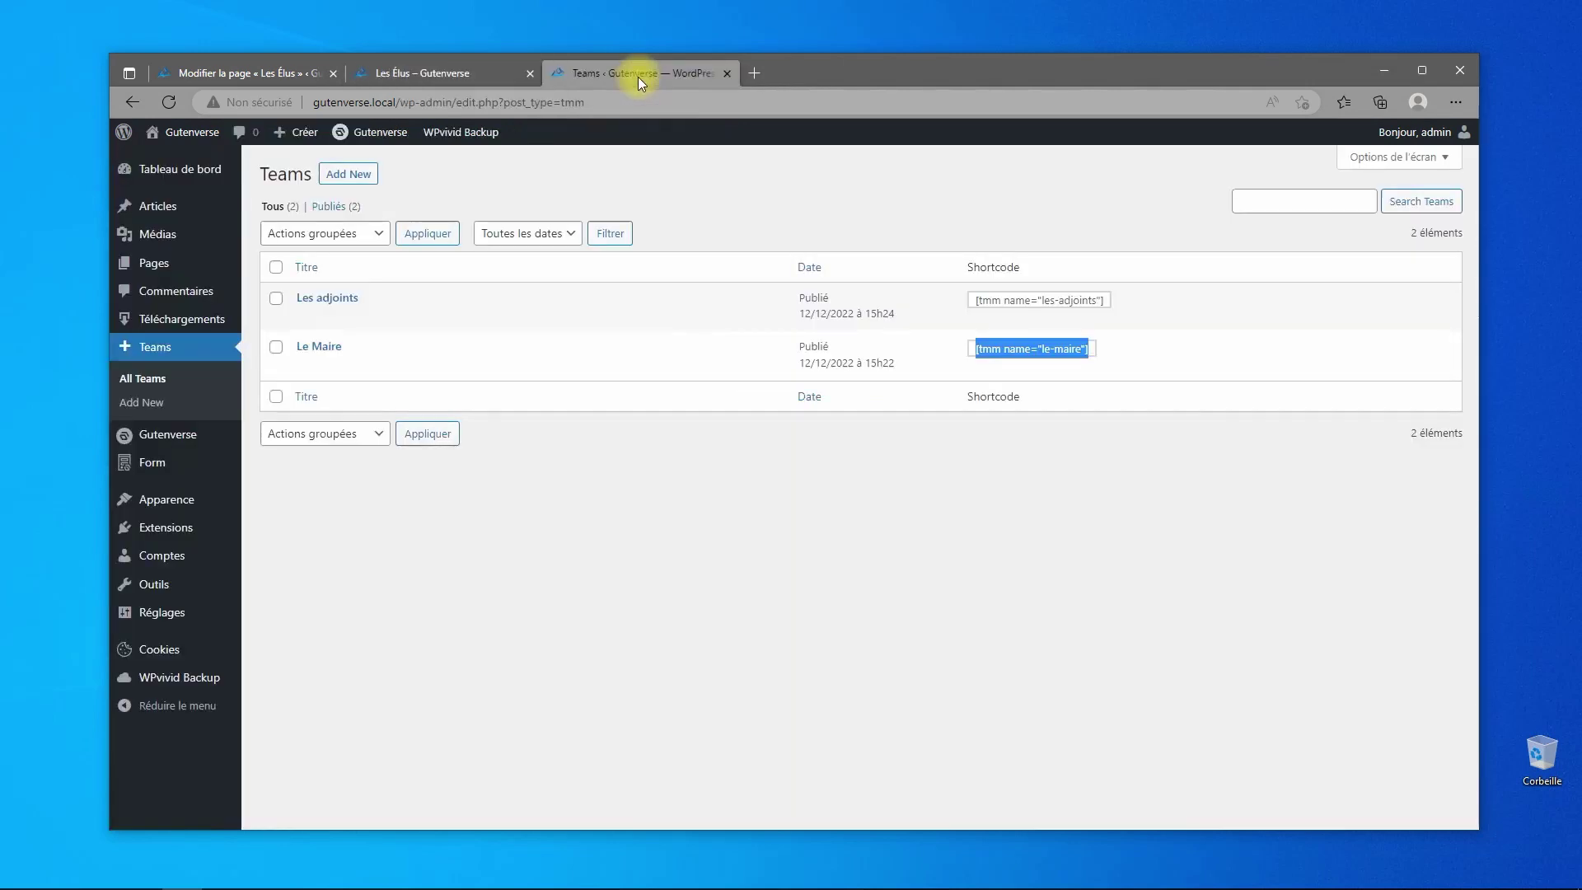
- Update the Le Maire team to 1 member per line and reload the live page
{"action": "left_click", "coordinate": [316, 346]}
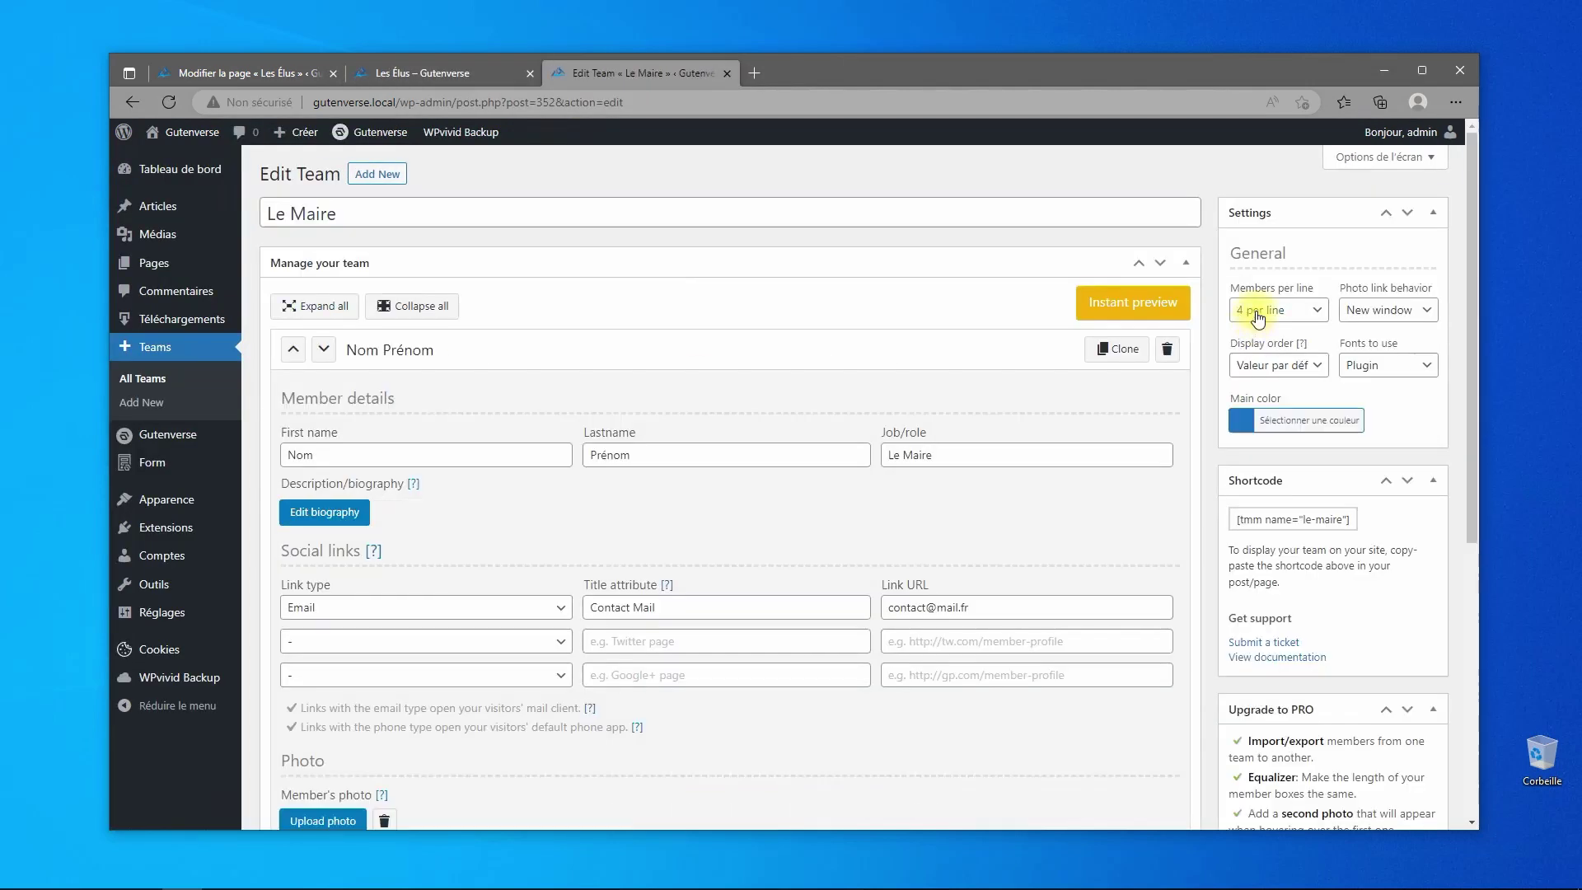
{"action": "left_click", "coordinate": [1258, 318]}
{"action": "left_click", "coordinate": [1248, 328]}
{"action": "scroll", "coordinate": [1466, 787], "scroll_direction": "down", "scroll_amount": 5}
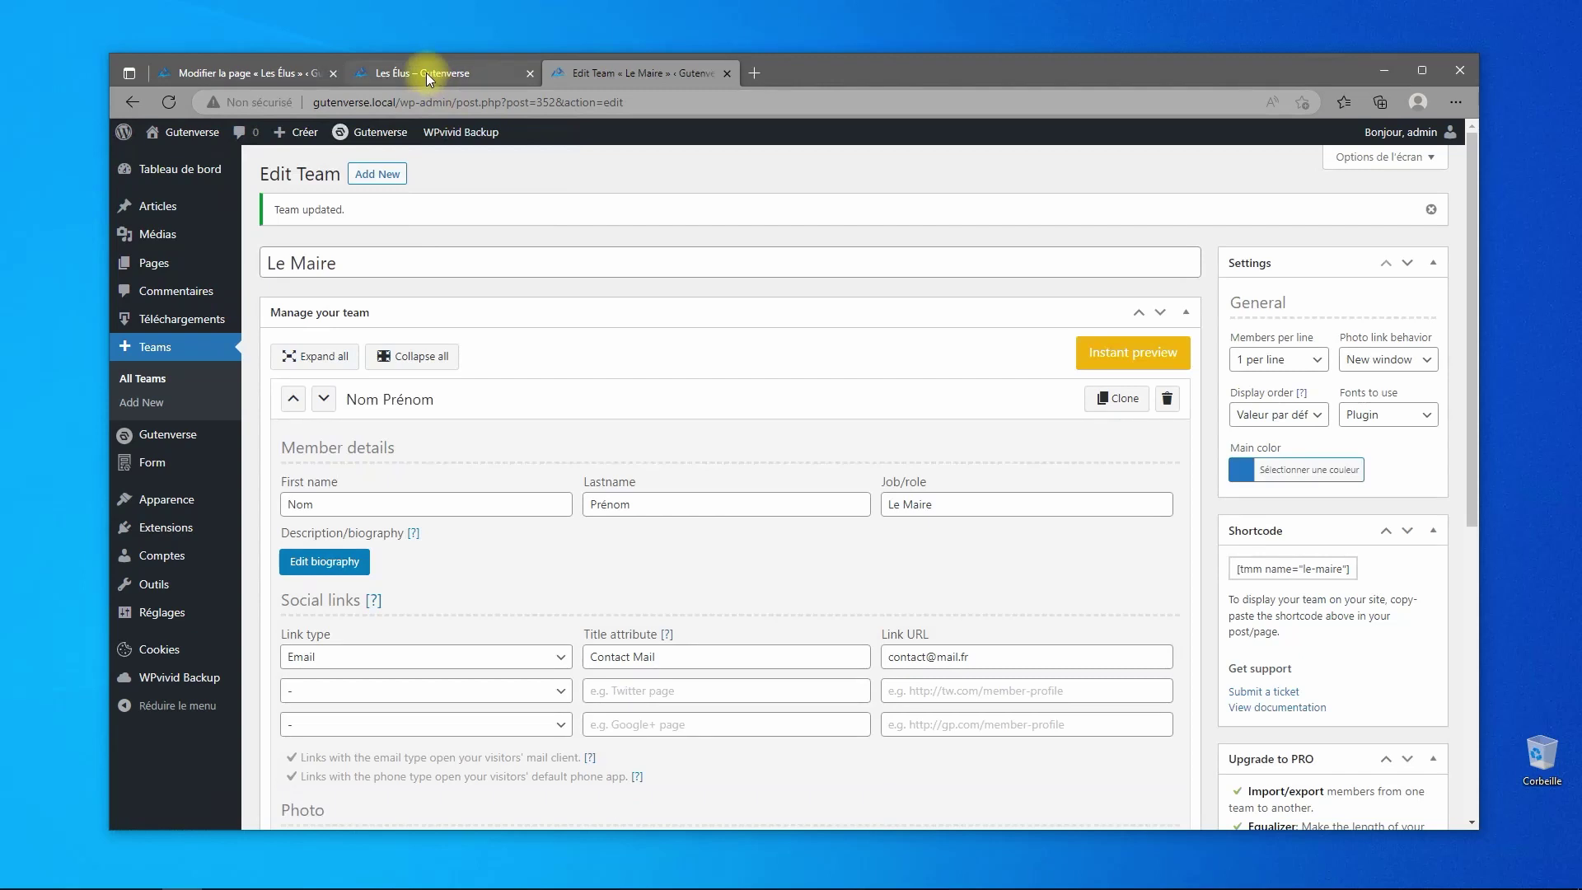
{"action": "left_click", "coordinate": [427, 73]}
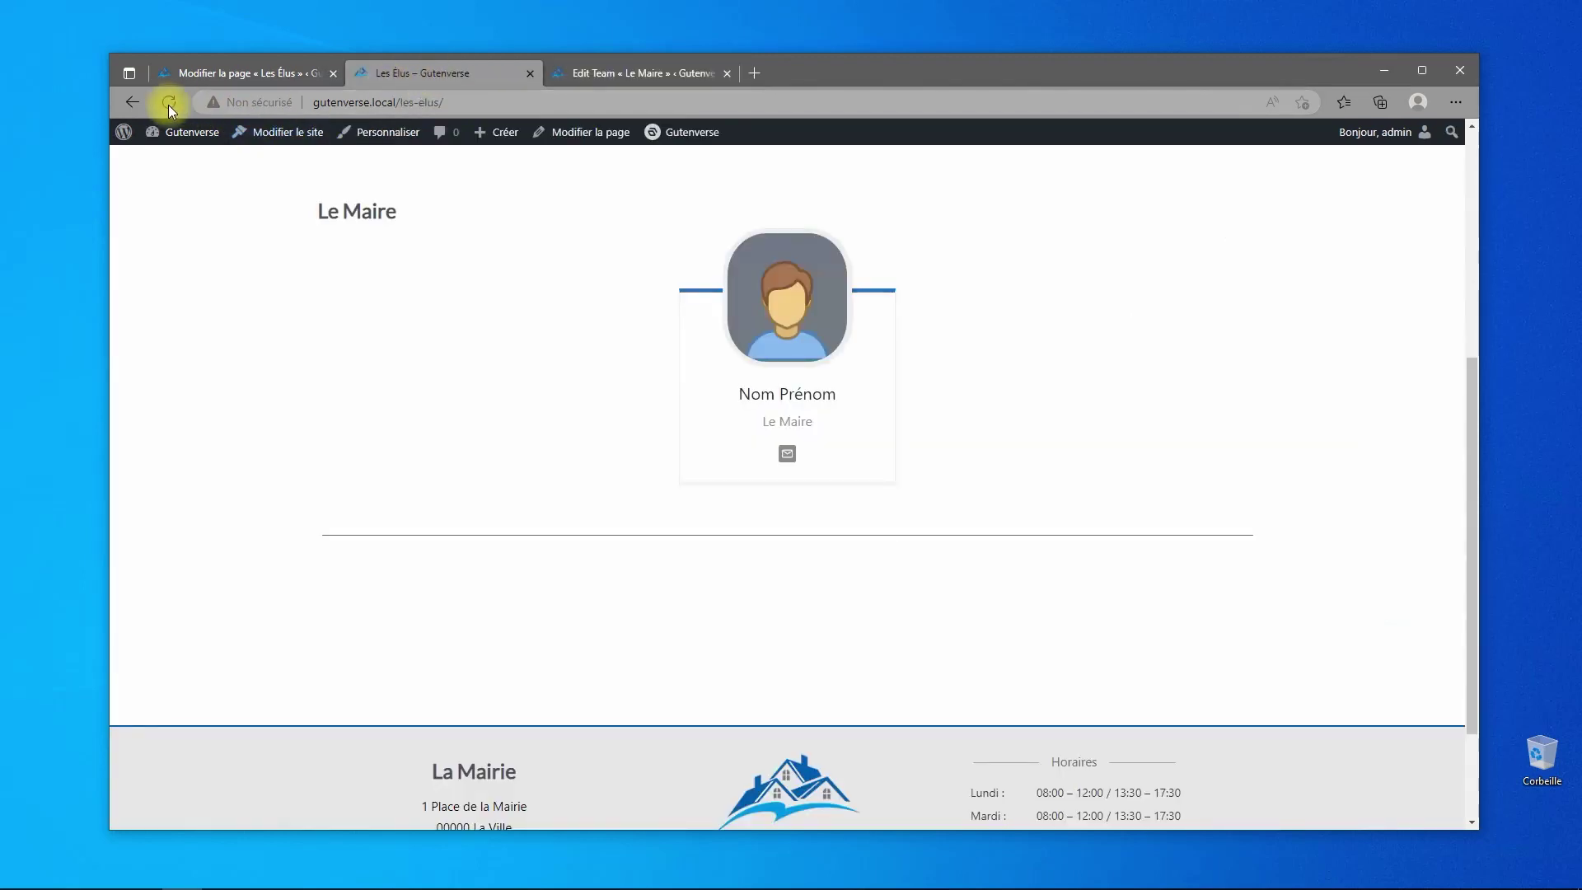
{"action": "left_click", "coordinate": [169, 104]}
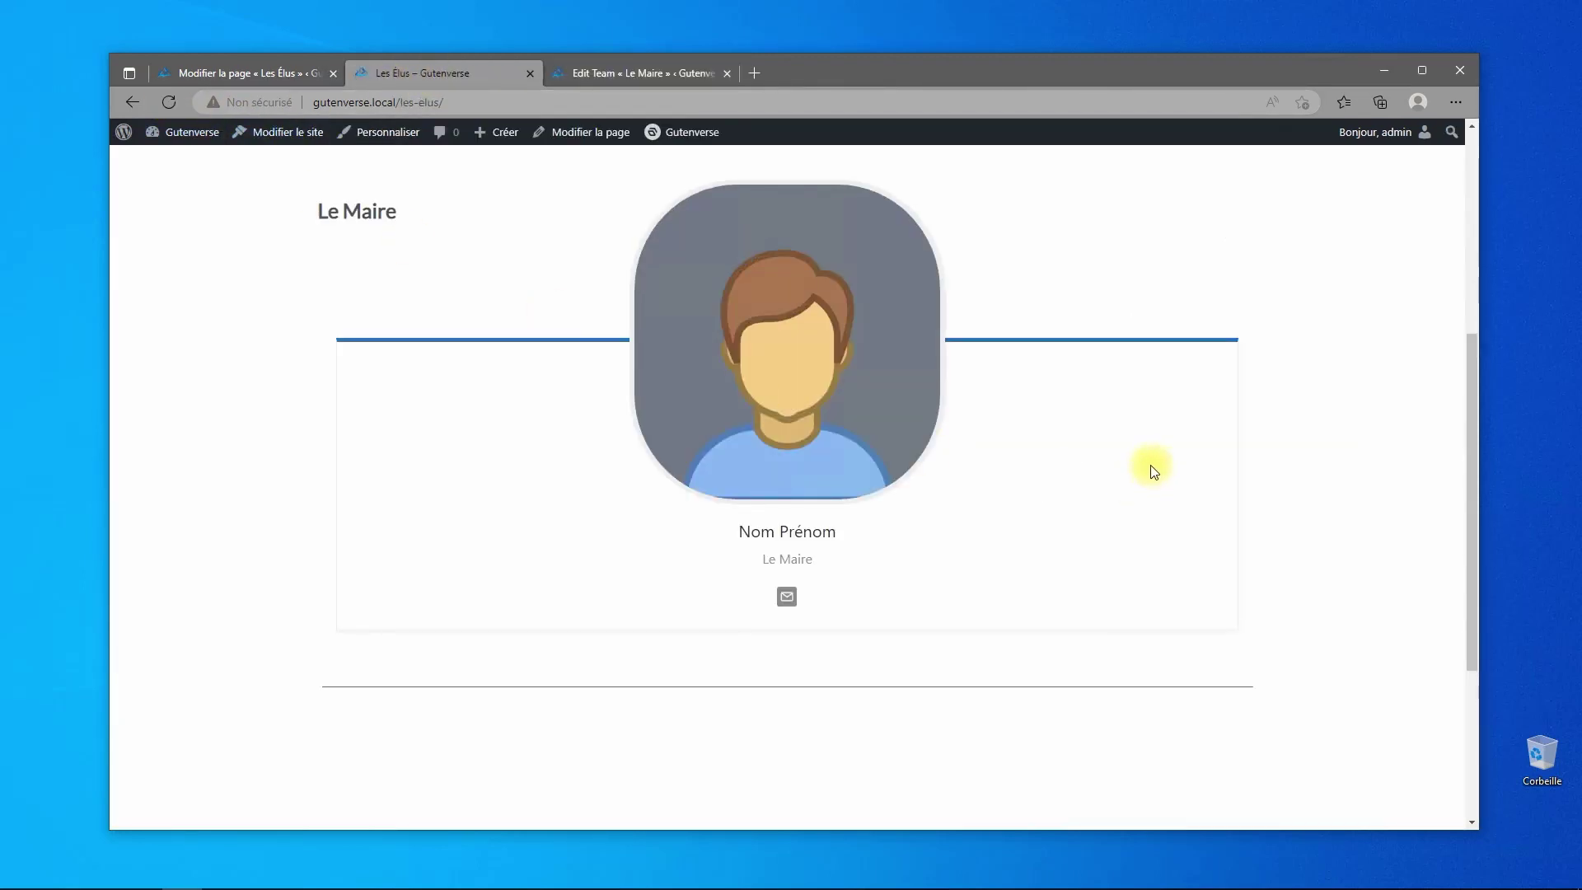
{"action": "scroll", "coordinate": [1131, 477], "scroll_direction": "down", "scroll_amount": 3}
{"action": "scroll", "coordinate": [1133, 482], "scroll_direction": "up", "scroll_amount": 4}
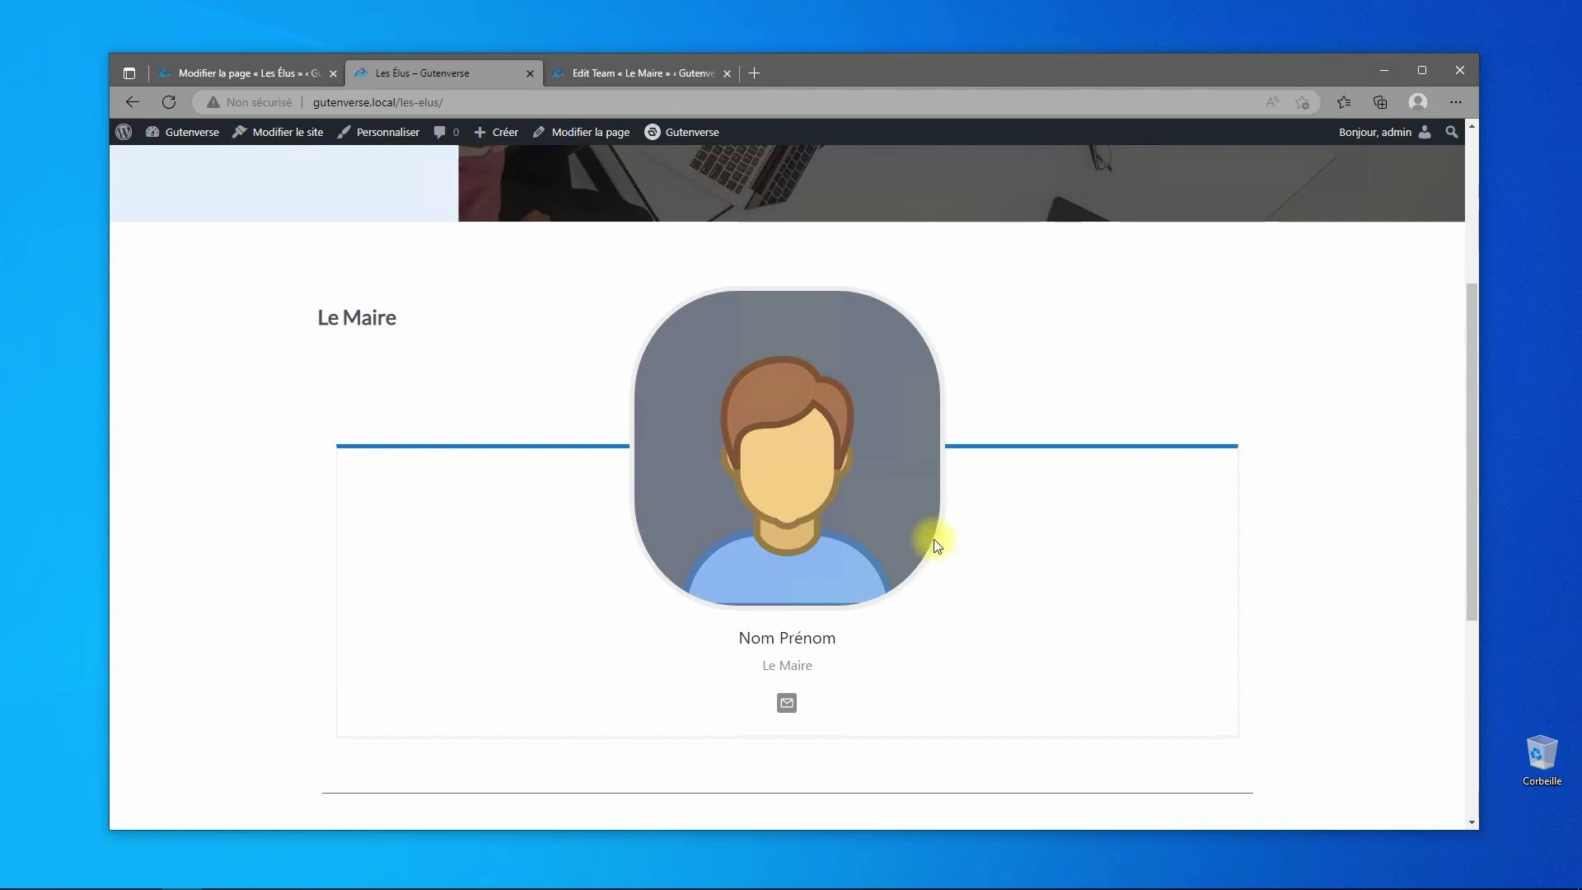
{"action": "scroll", "coordinate": [960, 512], "scroll_direction": "down", "scroll_amount": 4}
{"action": "scroll", "coordinate": [960, 512], "scroll_direction": "up", "scroll_amount": 5}
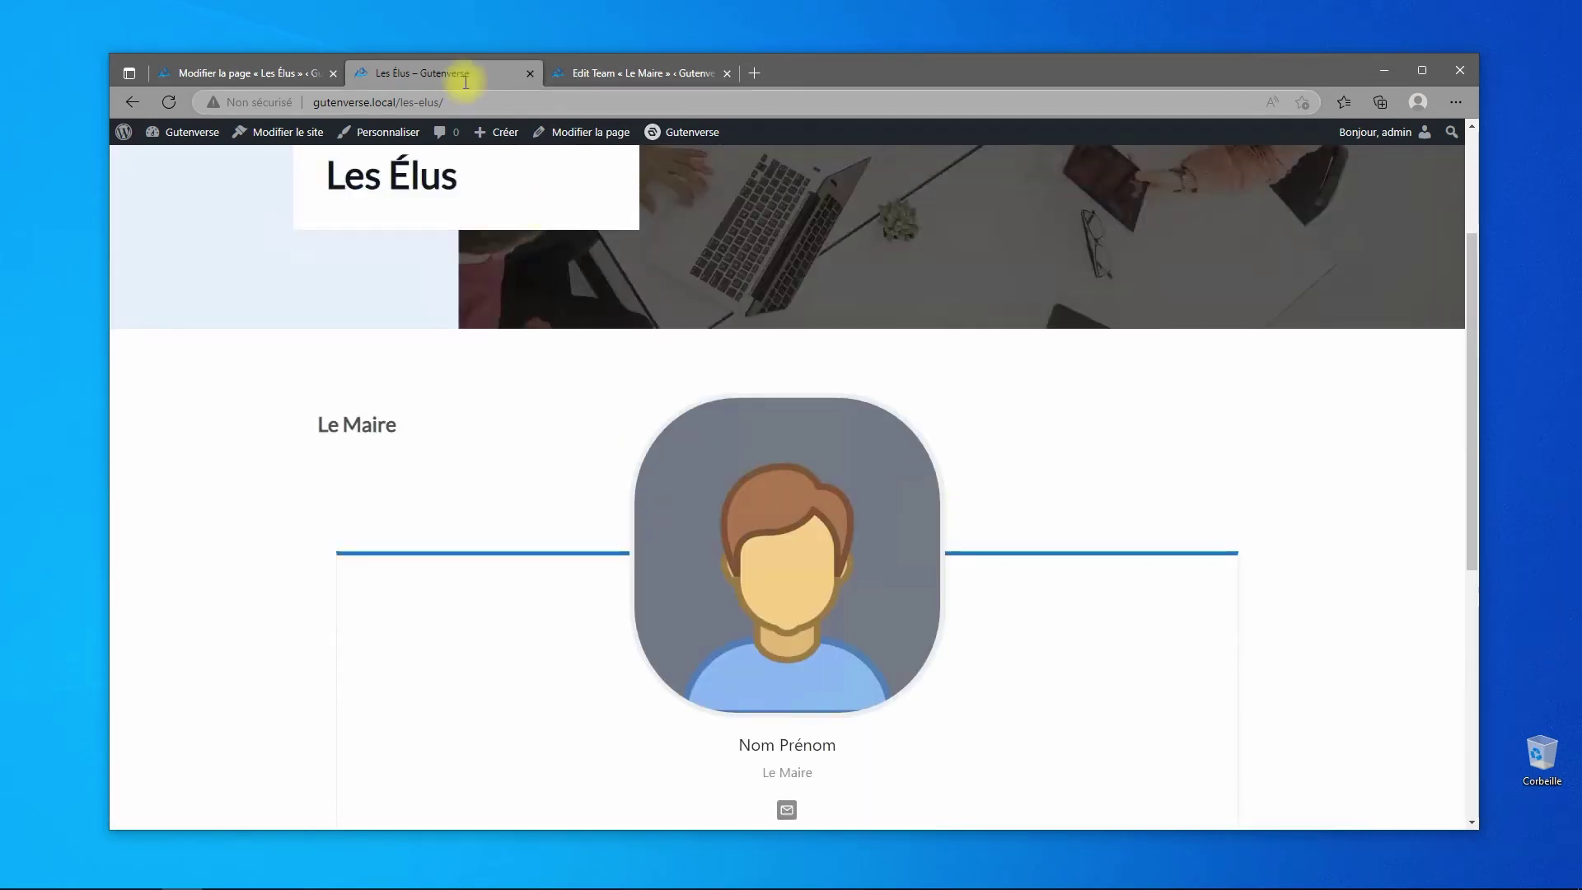
- Set the Le Maire team back to 4 members per line and update it
{"action": "left_click", "coordinate": [577, 74]}
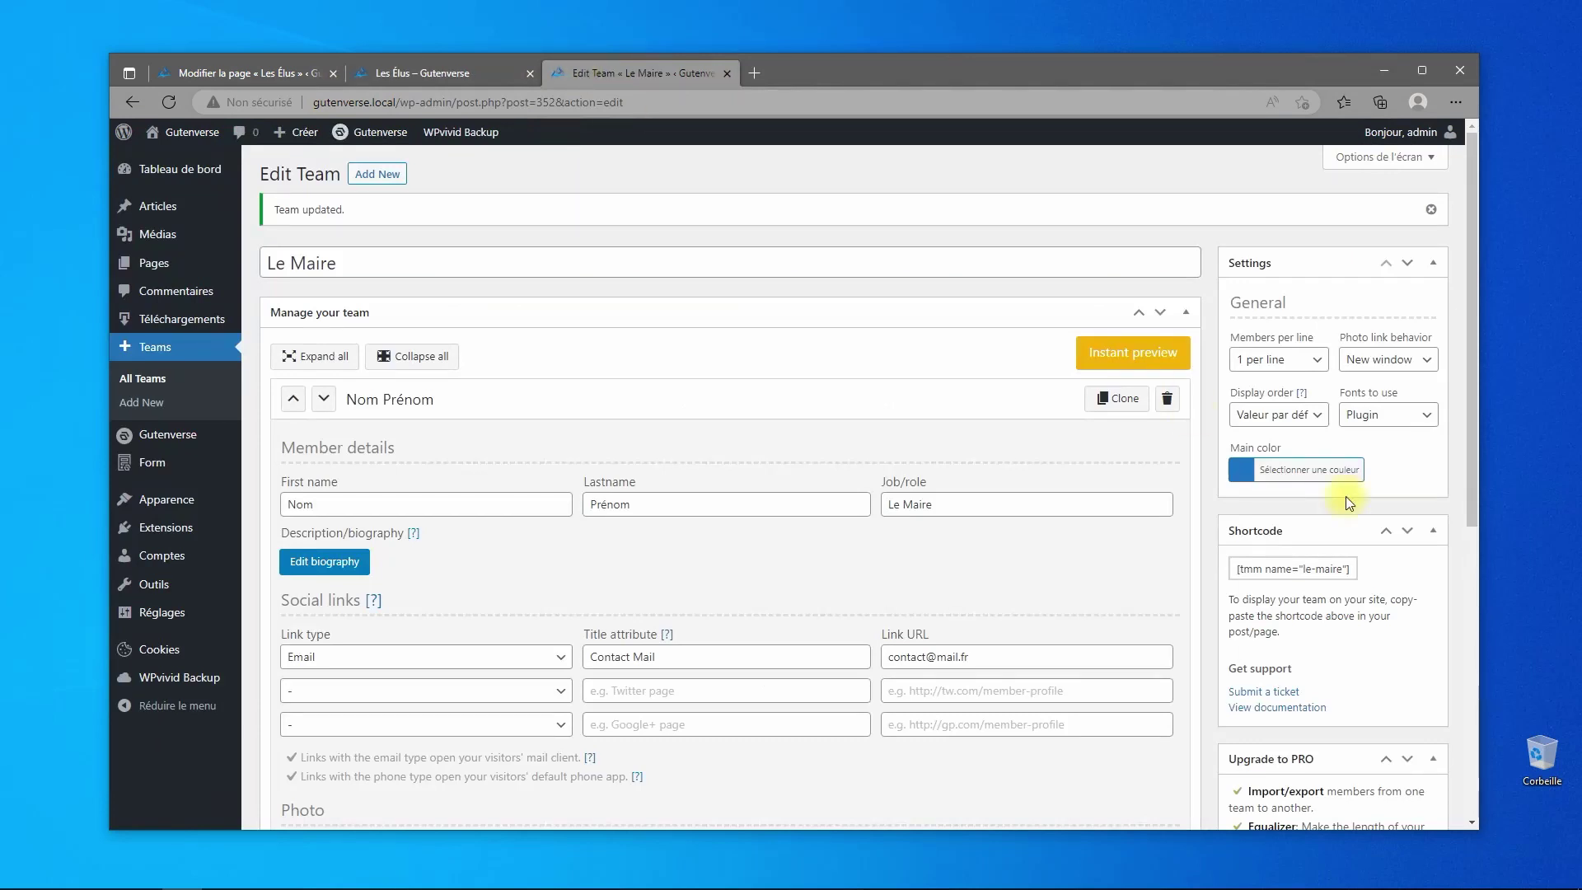
{"action": "left_click", "coordinate": [1301, 359]}
{"action": "left_click", "coordinate": [1280, 433]}
{"action": "scroll", "coordinate": [1356, 562], "scroll_direction": "down", "scroll_amount": 6}
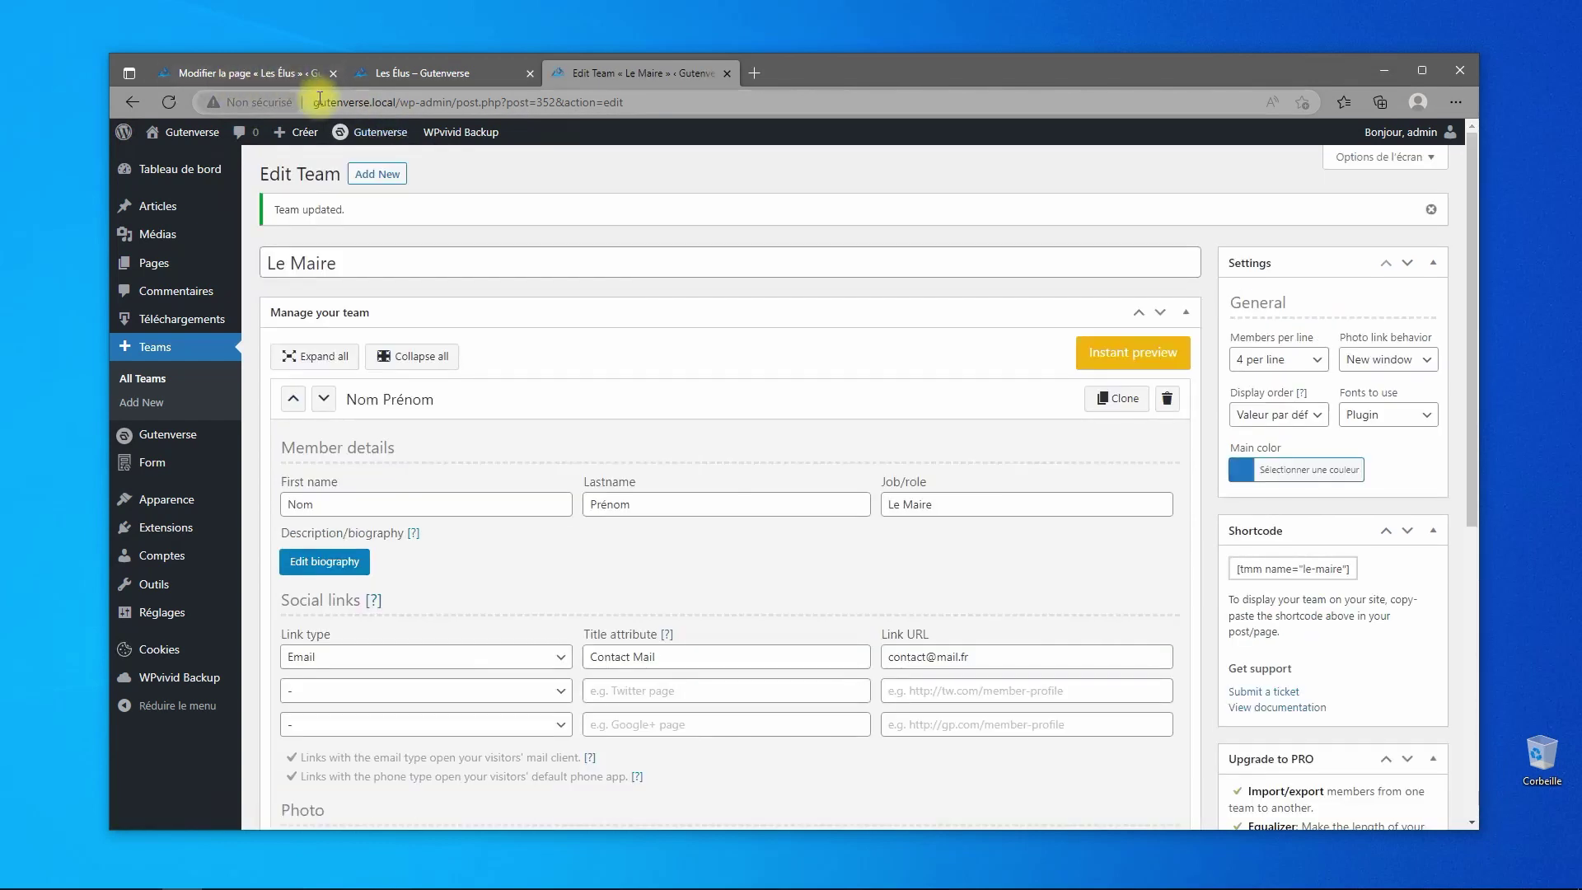
{"action": "left_click", "coordinate": [257, 71]}
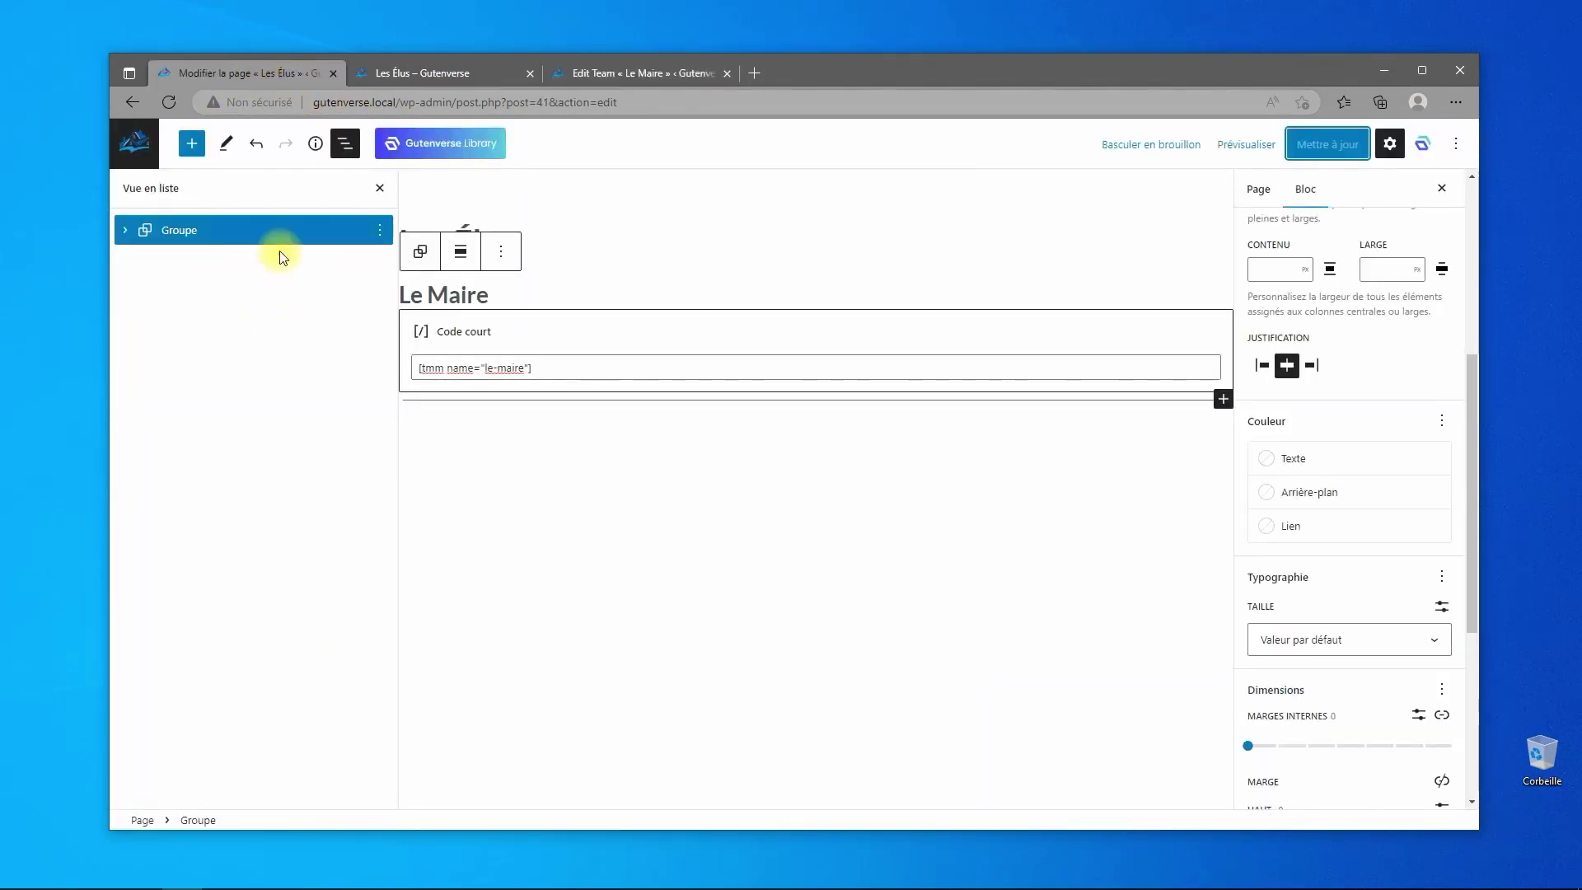
{"action": "left_click", "coordinate": [619, 74]}
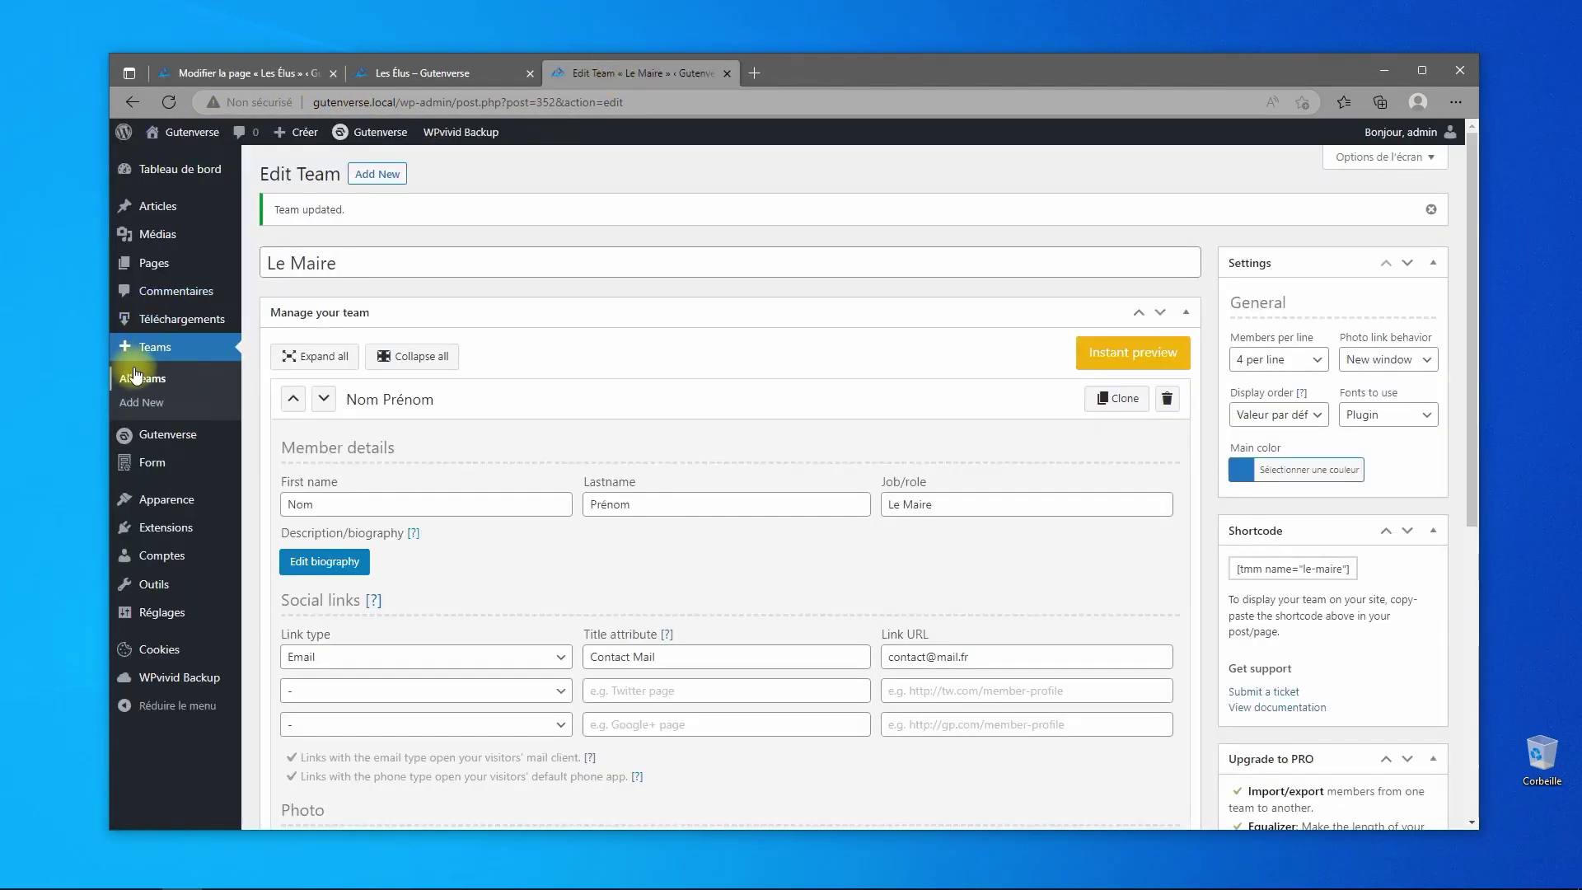
- Copy the les-adjoints team shortcode from All Teams and return to the Les Élus editor
{"action": "left_click", "coordinate": [144, 347]}
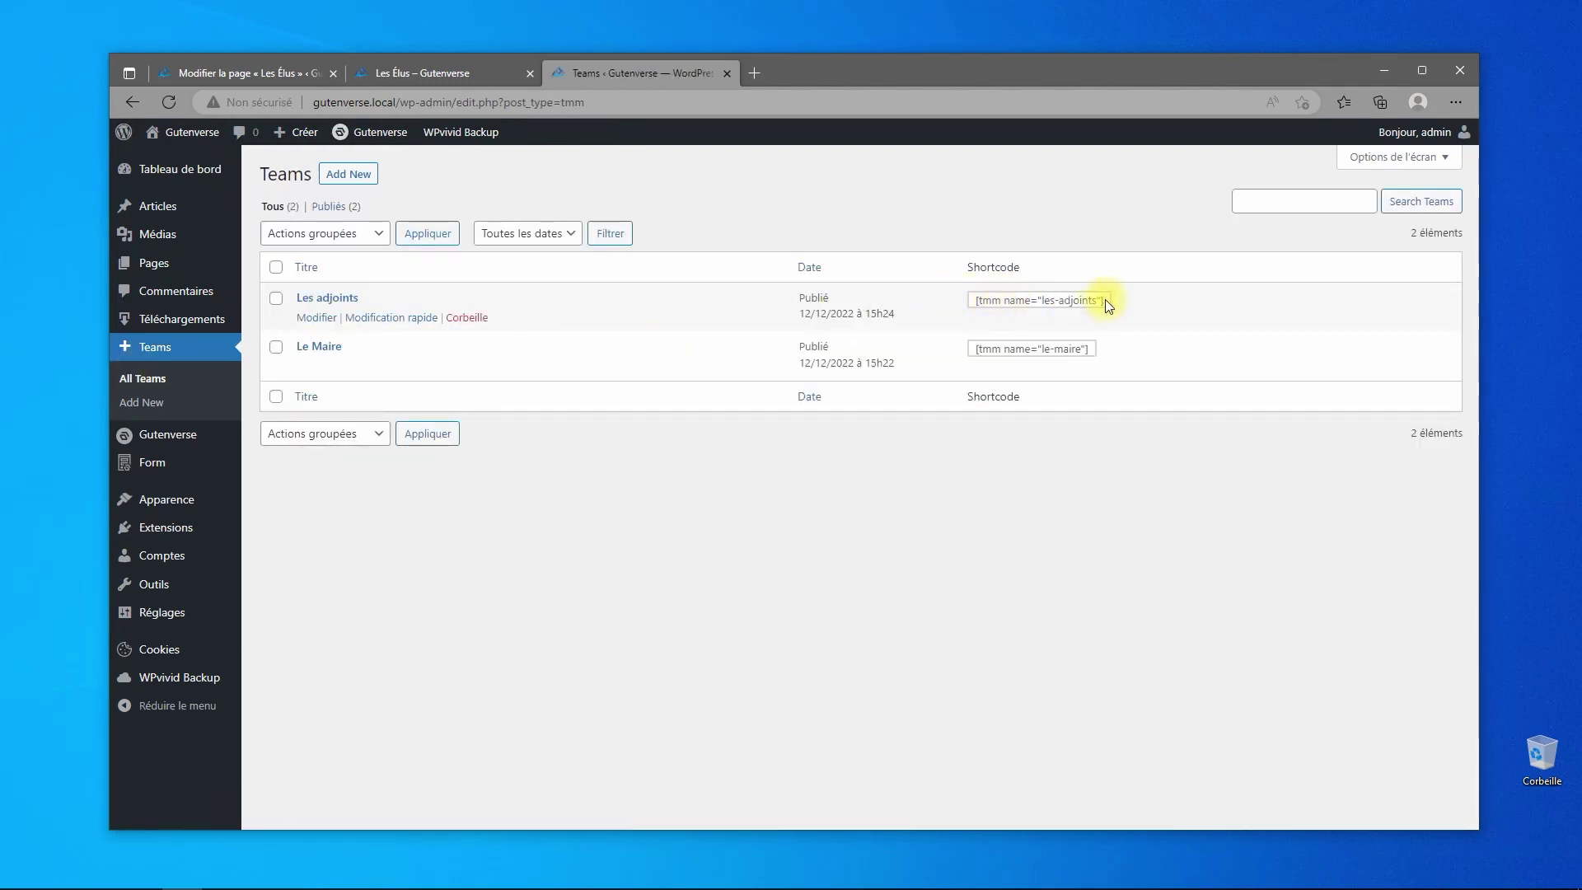
{"action": "left_click_drag", "start_coordinate": [1032, 301], "coordinate": [978, 304]}
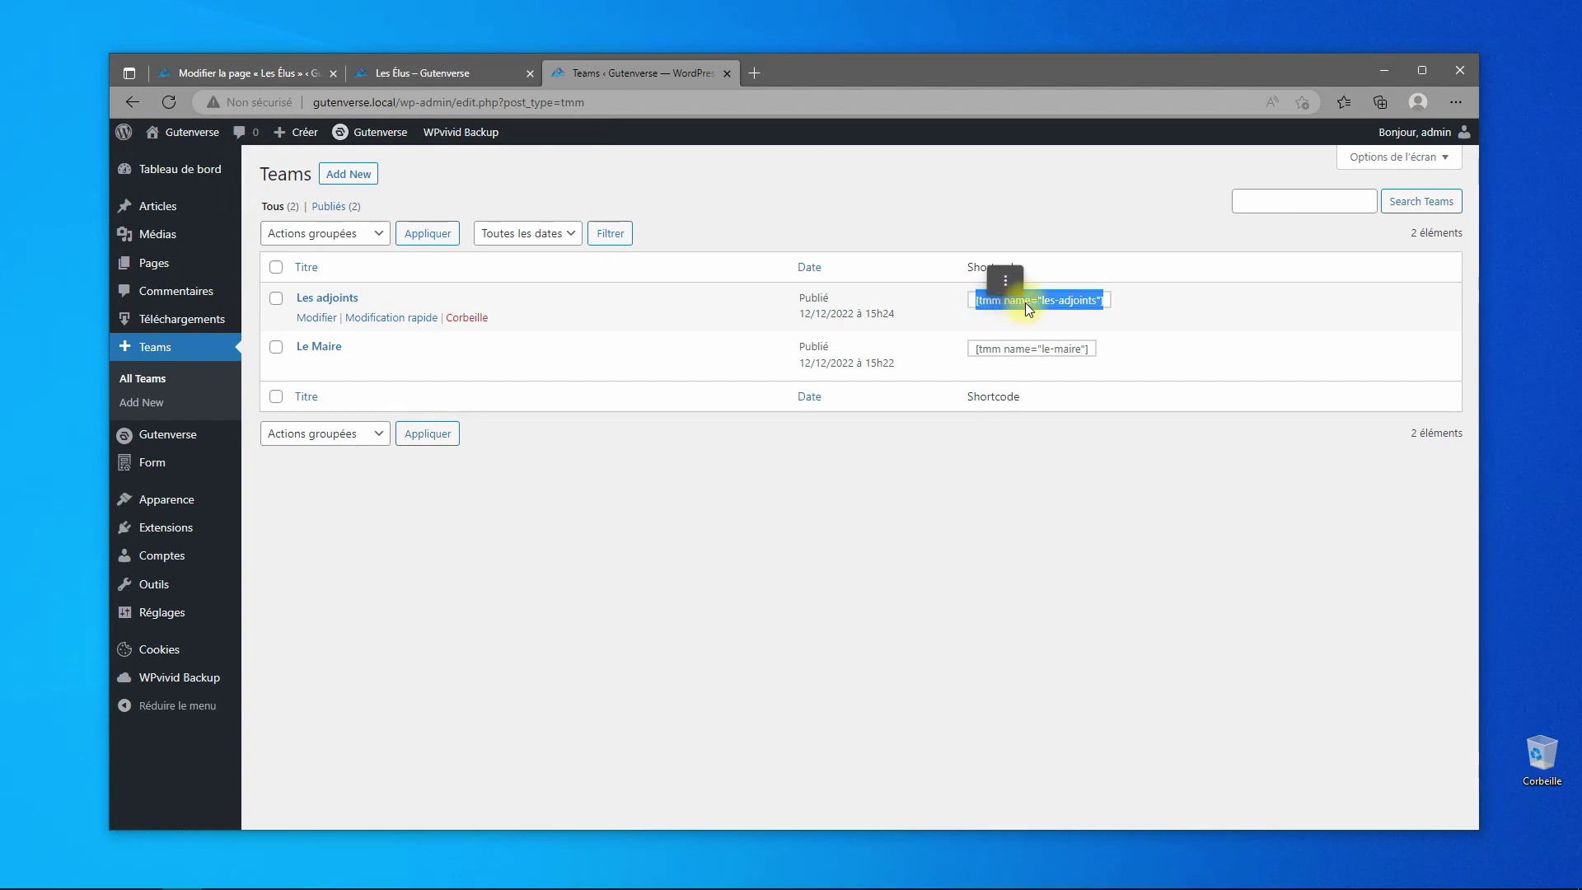
{"action": "right_click", "coordinate": [1032, 302]}
{"action": "left_click", "coordinate": [1070, 319]}
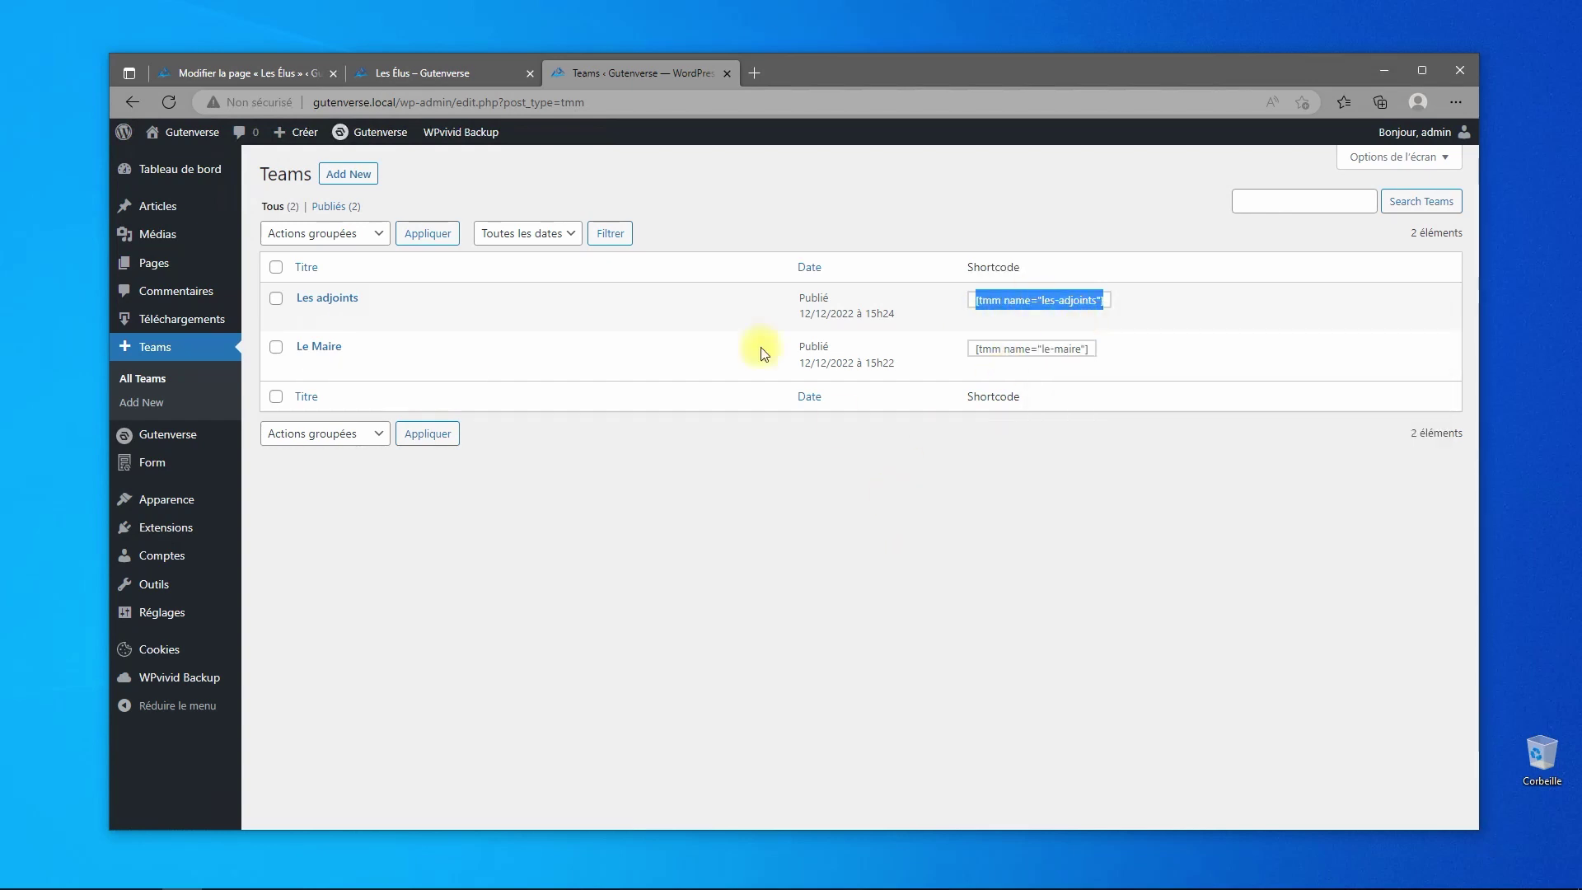
{"action": "left_click", "coordinate": [251, 71]}
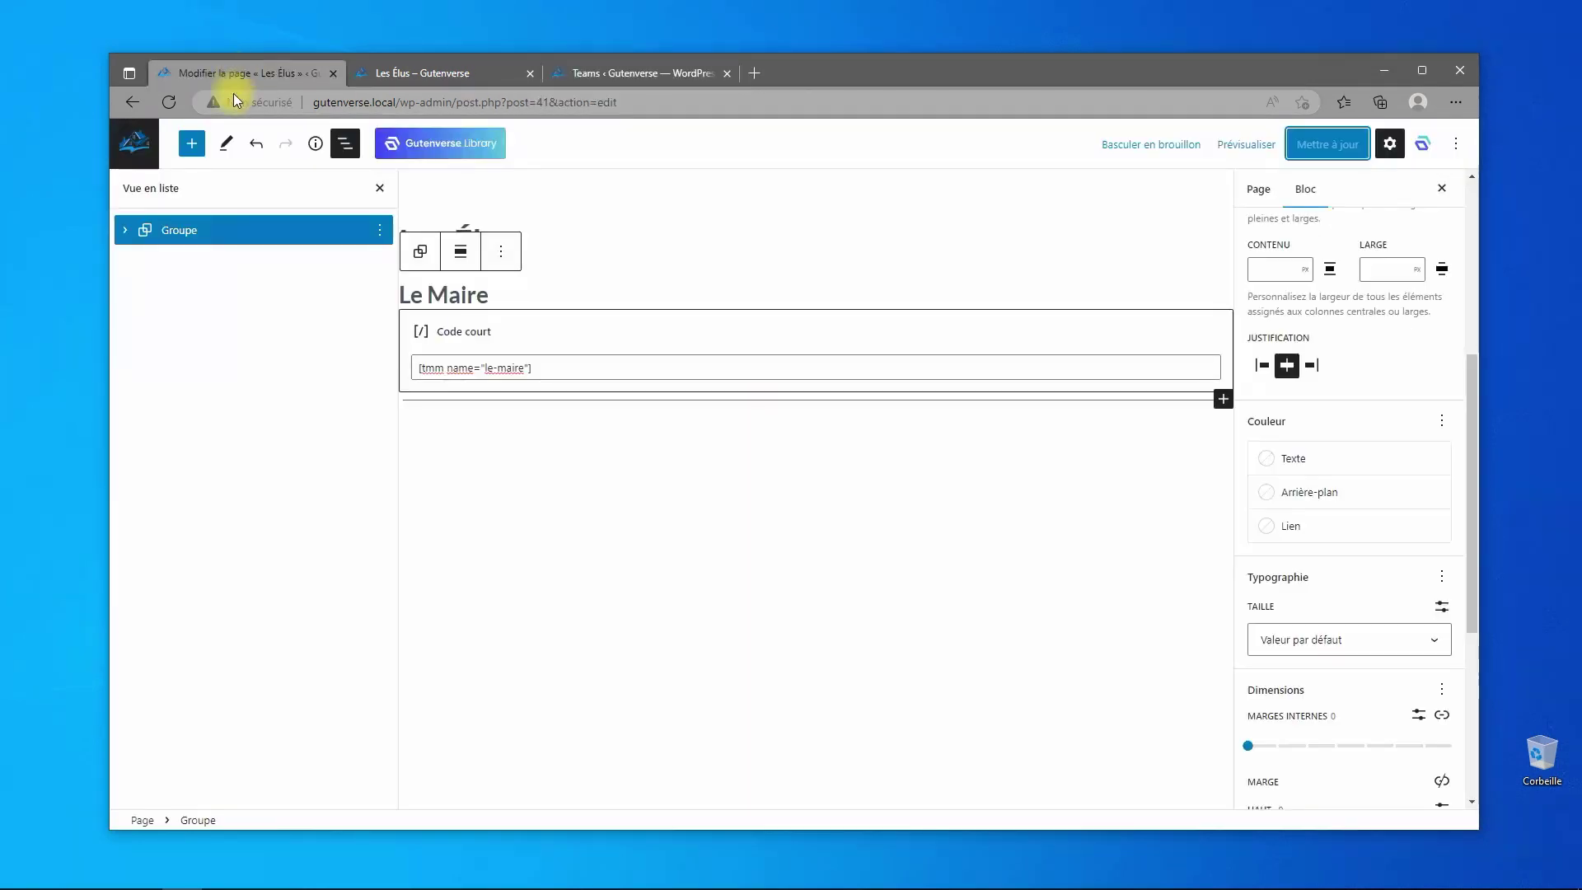
- Duplicate the Le Maire group and retitle the copy's heading 'les Adjoints'
{"action": "left_click", "coordinate": [379, 231]}
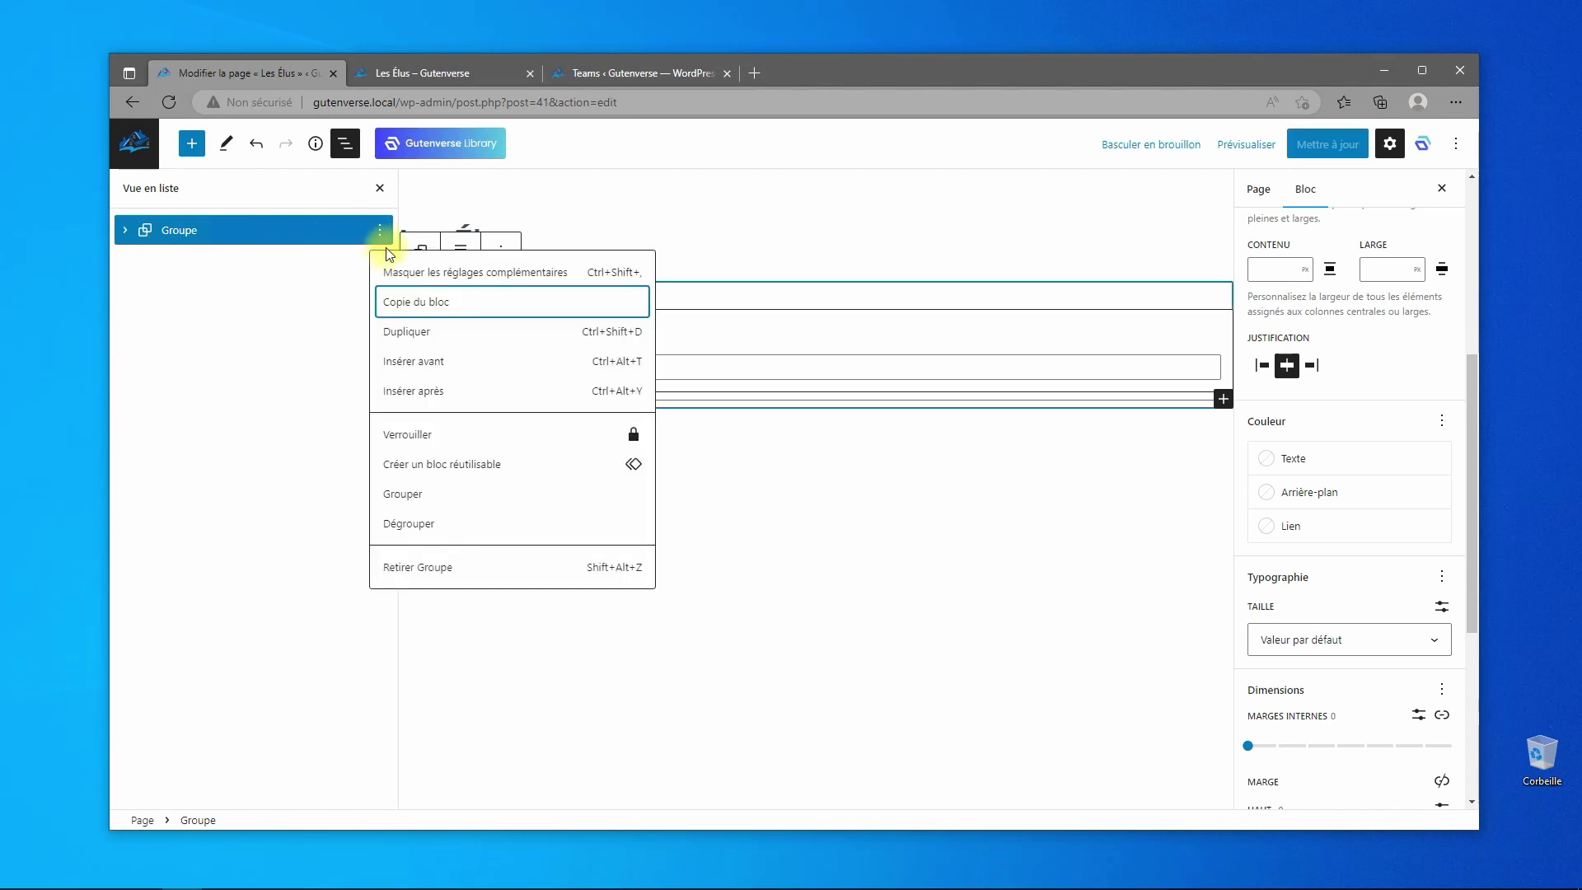
{"action": "left_click", "coordinate": [417, 337]}
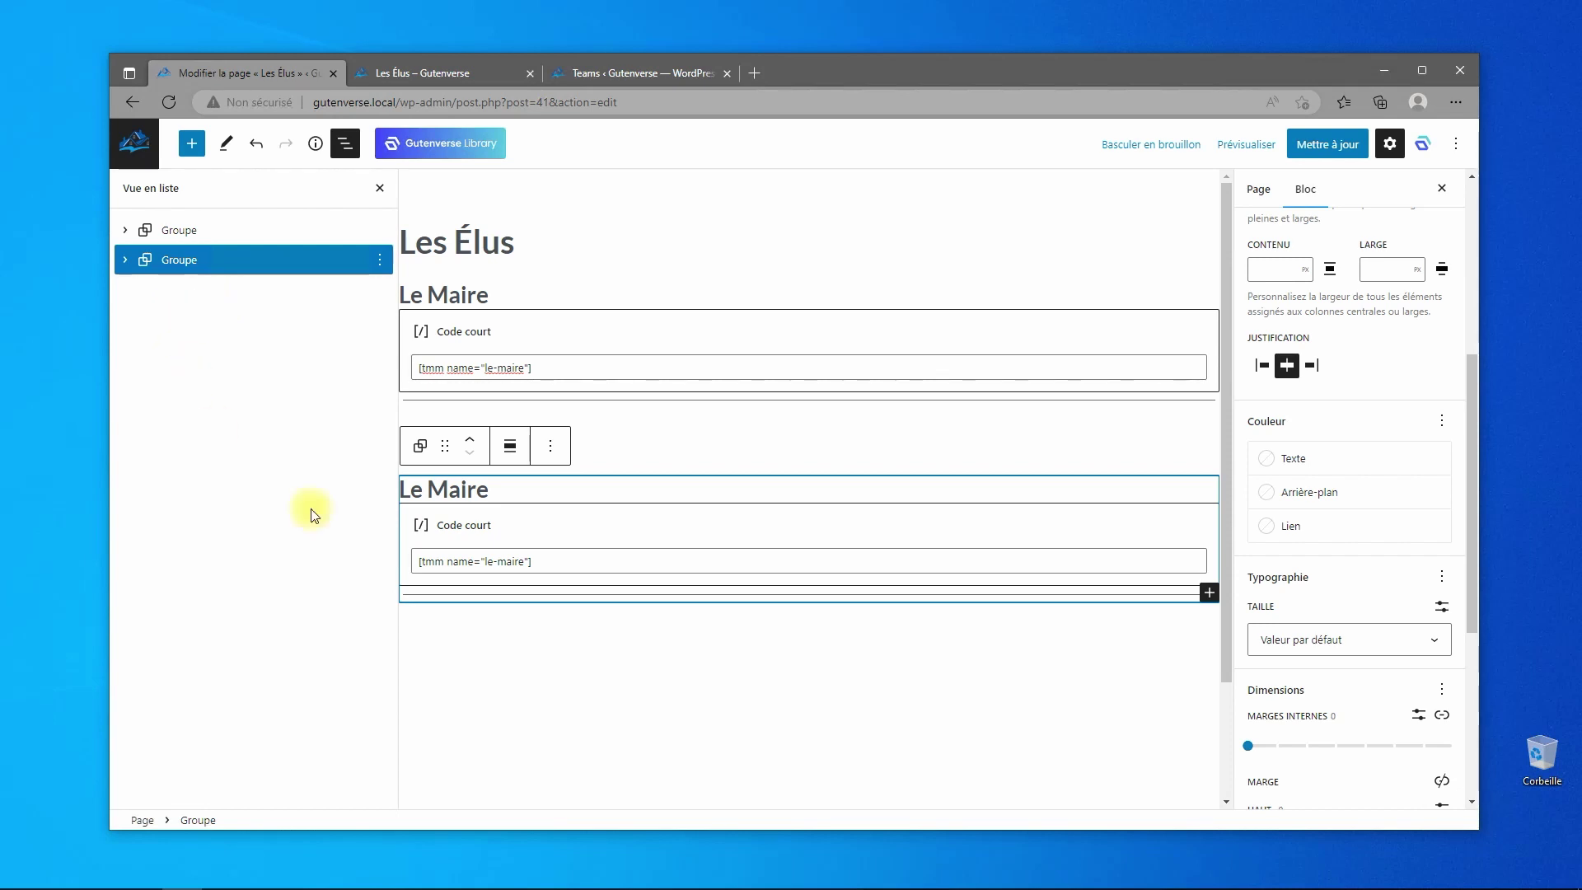
{"action": "left_click", "coordinate": [484, 492]}
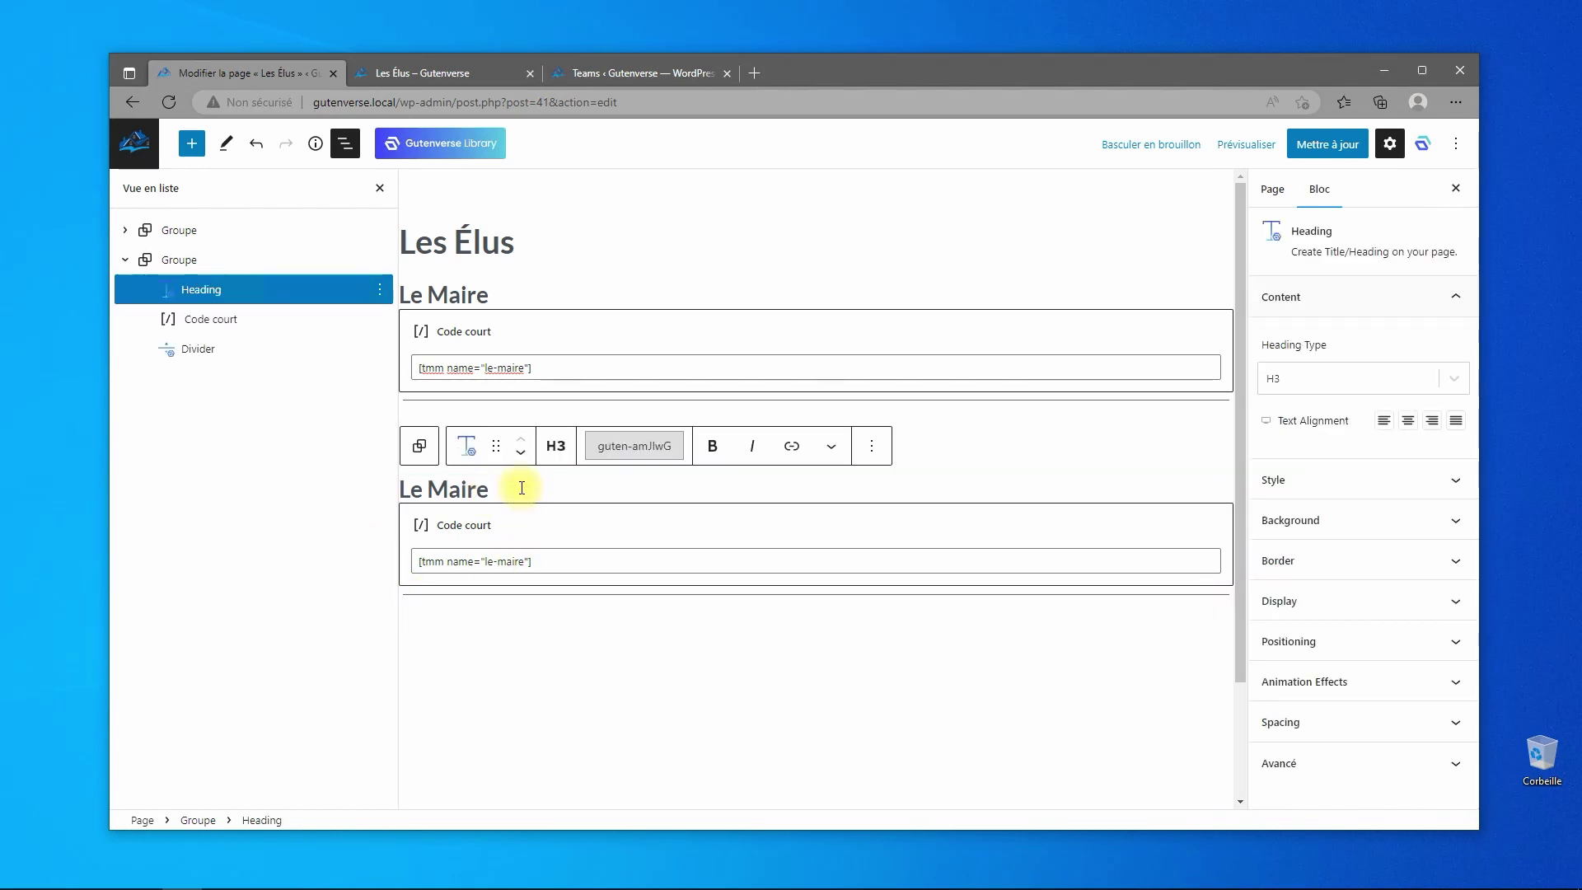
{"action": "key", "text": "ctrl+a"}
{"action": "type", "text": "les A"}
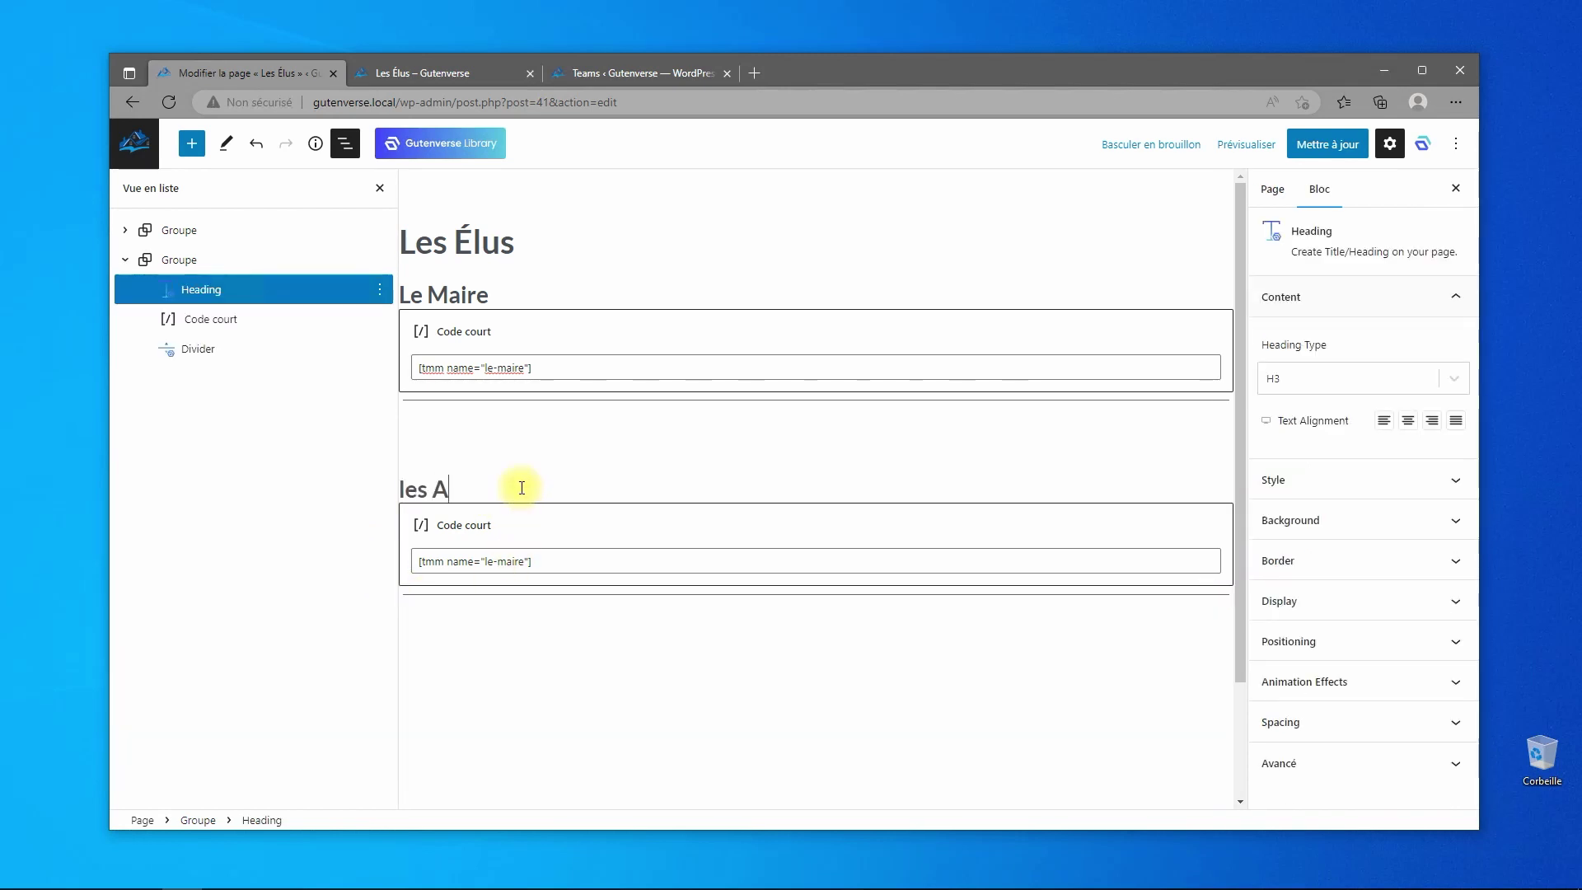
{"action": "type", "text": "djoints"}
- Replace the copy's shortcode with [tmm name="les-adjoints"] and update the page
{"action": "left_click", "coordinate": [579, 567]}
{"action": "key", "text": "ctrl+a"}
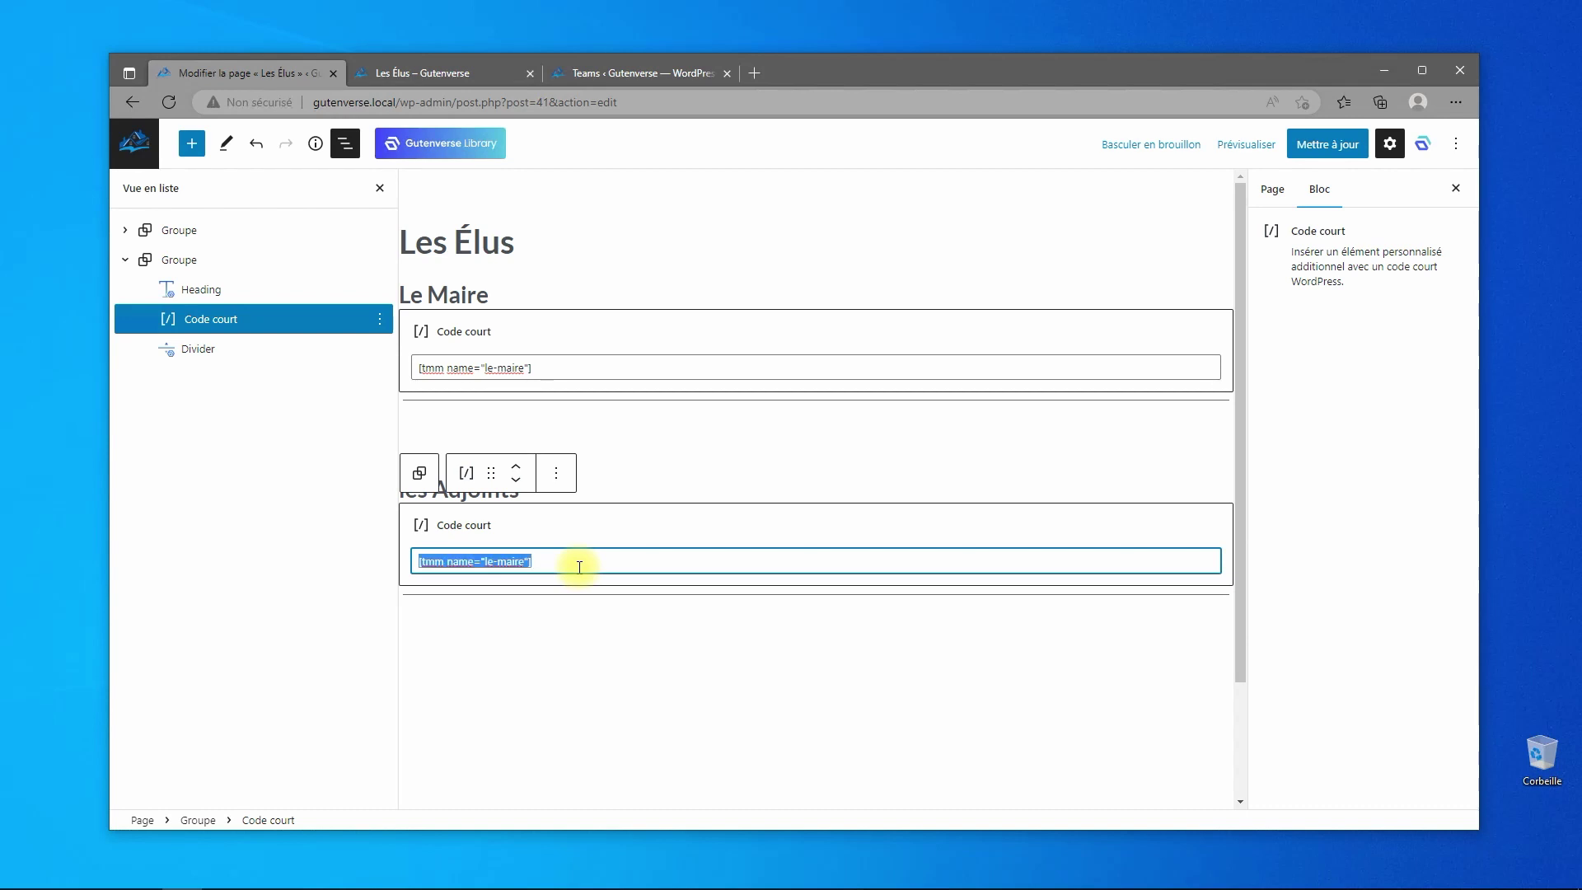
{"action": "key", "text": "ctrl+v"}
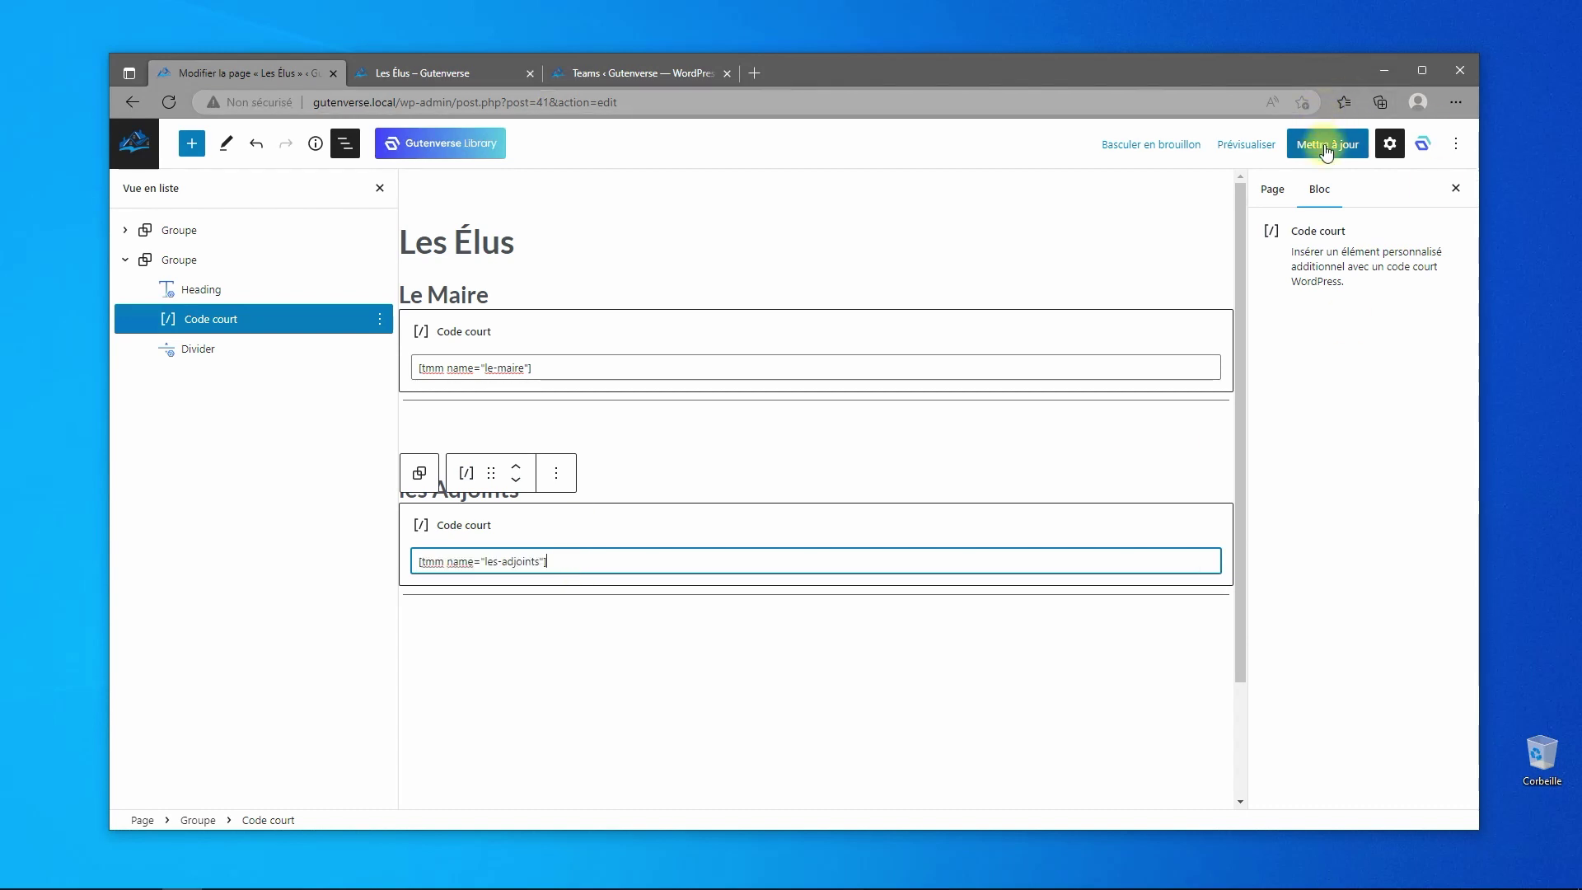
{"action": "left_click", "coordinate": [1325, 145]}
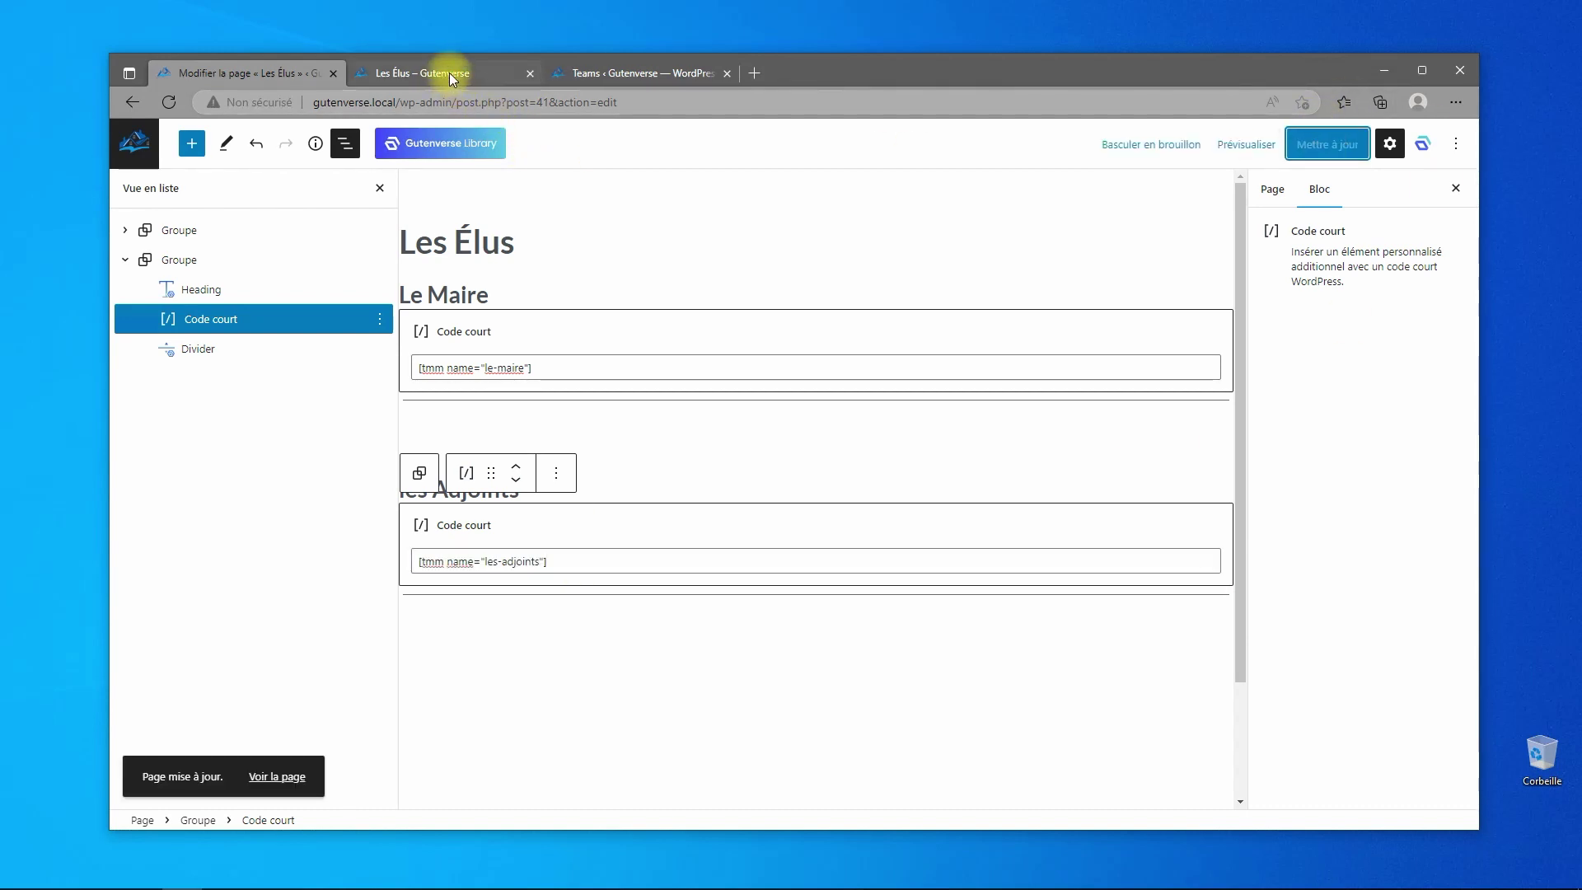
{"action": "left_click", "coordinate": [448, 72]}
- Reload the live Les Élus page and check the Le Maire card and five-card les Adjoints grid
{"action": "left_click", "coordinate": [169, 102]}
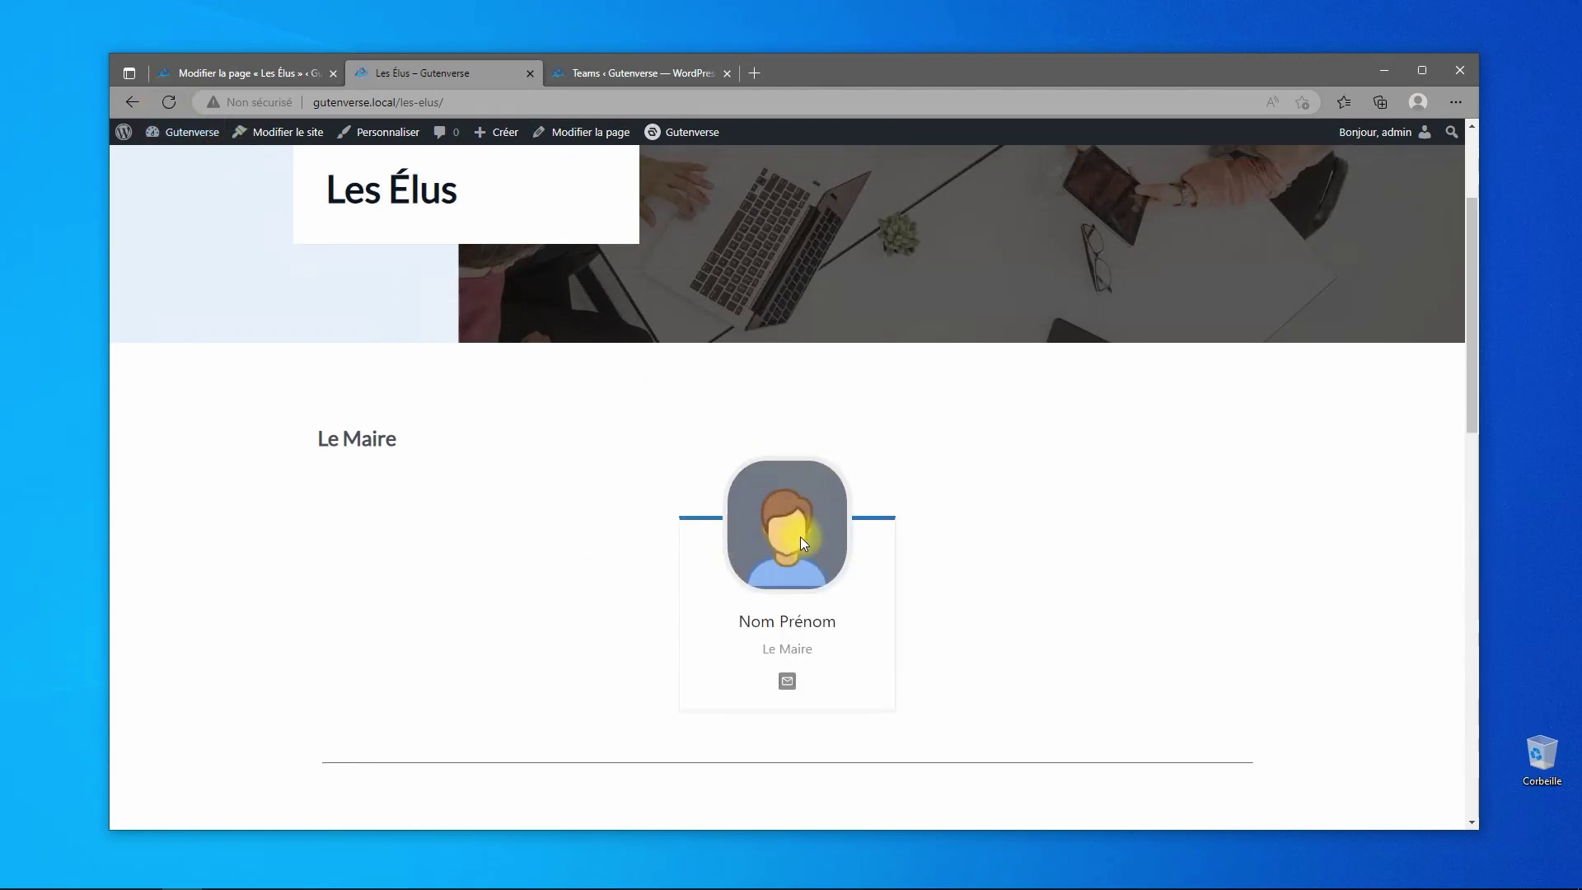
{"action": "scroll", "coordinate": [803, 528], "scroll_direction": "down", "scroll_amount": 5}
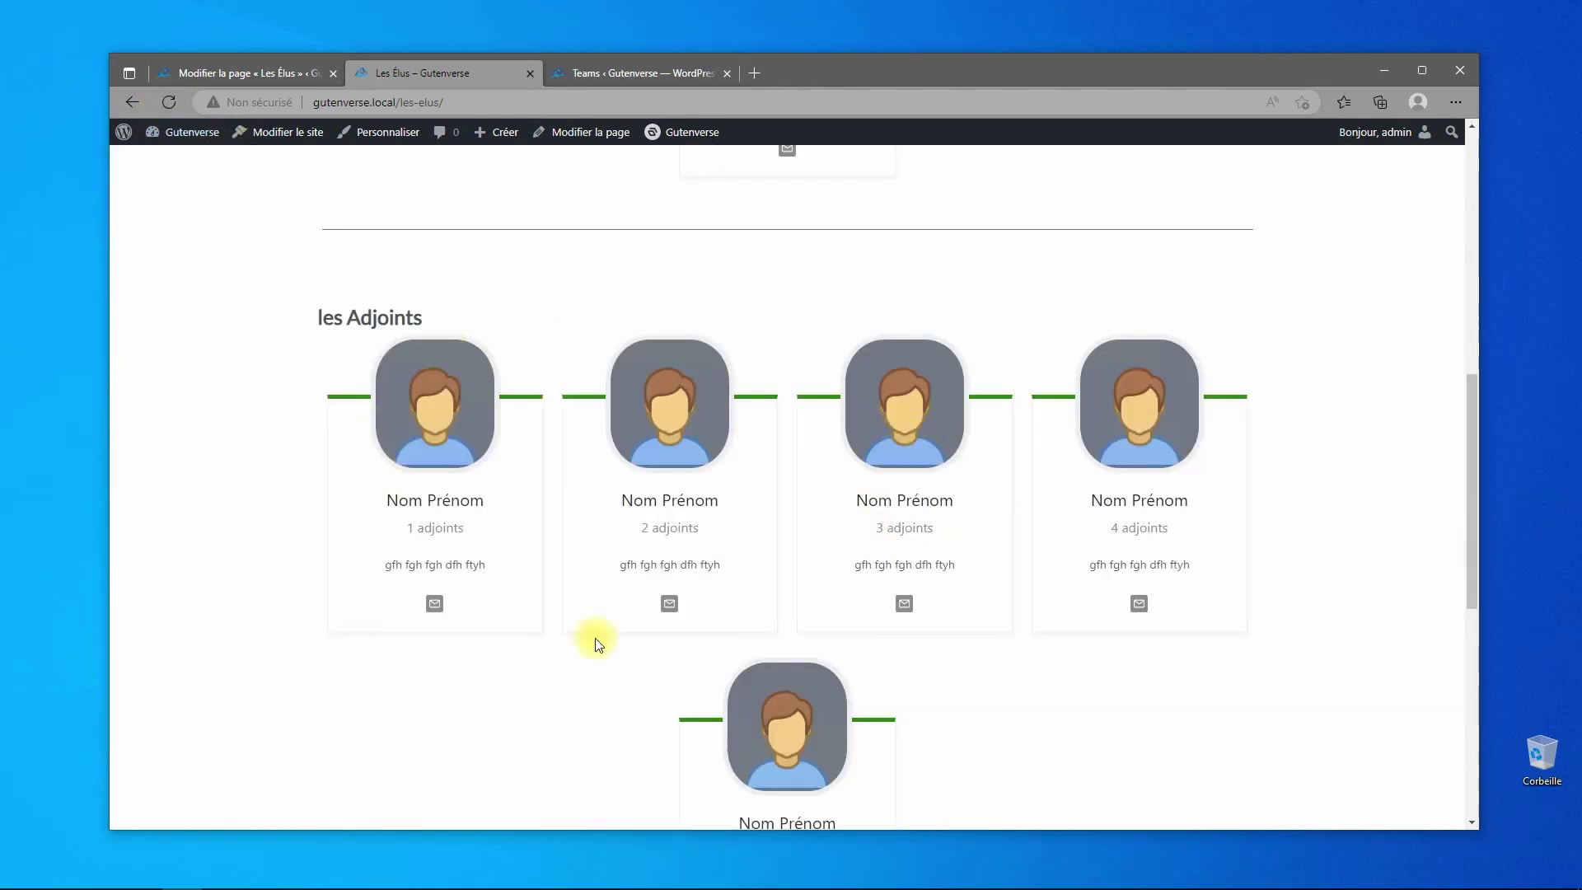
{"action": "scroll", "coordinate": [1051, 628], "scroll_direction": "down", "scroll_amount": 4}
{"action": "scroll", "coordinate": [1050, 622], "scroll_direction": "up", "scroll_amount": 8}
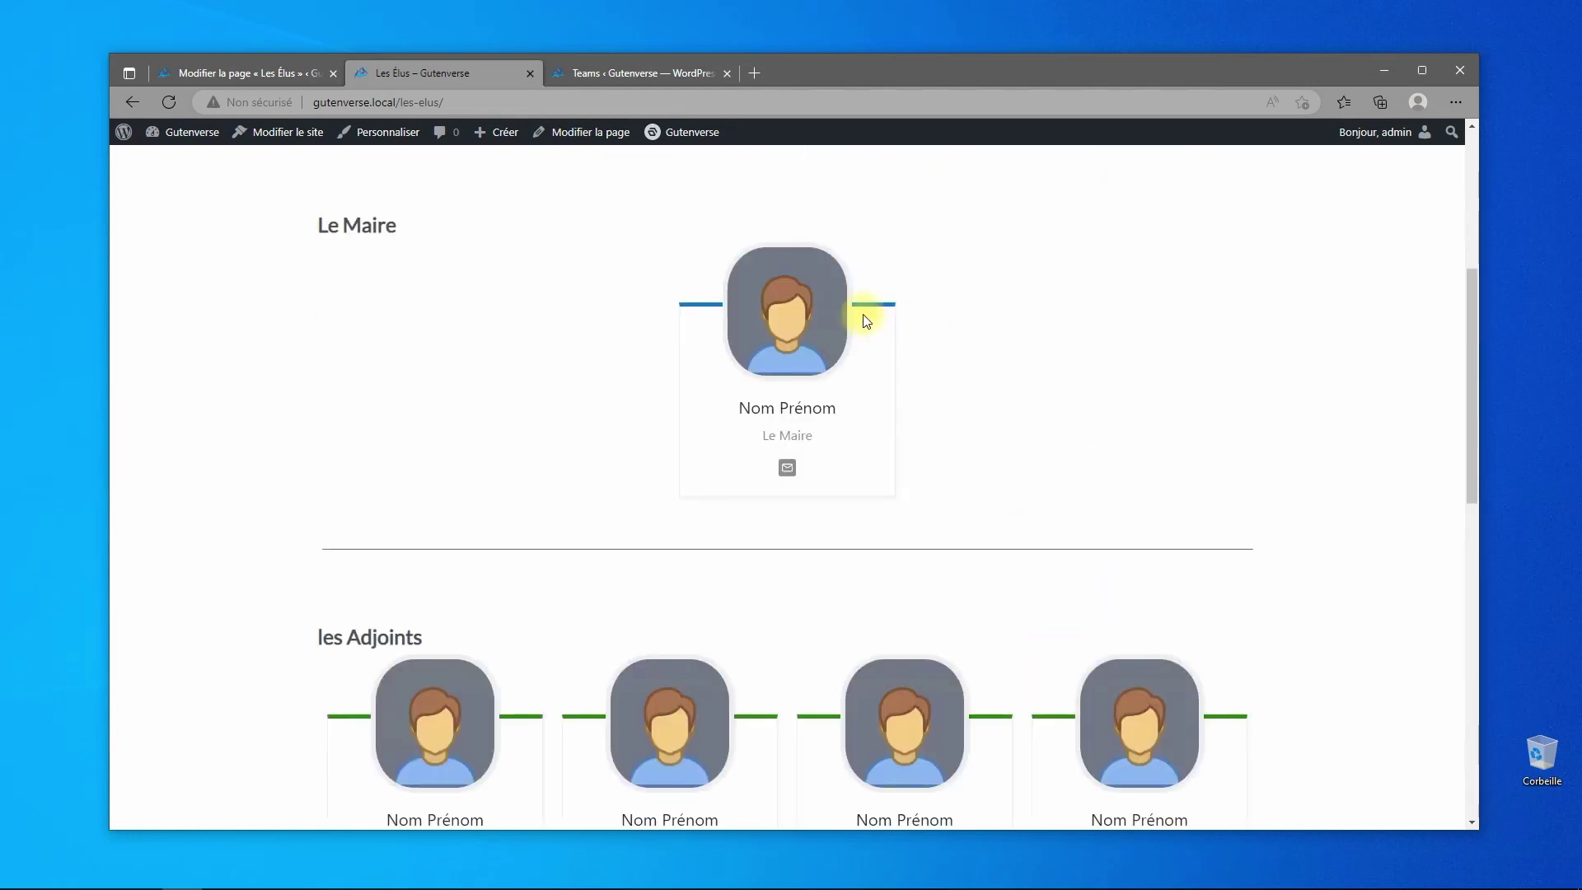
{"action": "scroll", "coordinate": [594, 592], "scroll_direction": "down", "scroll_amount": 1}
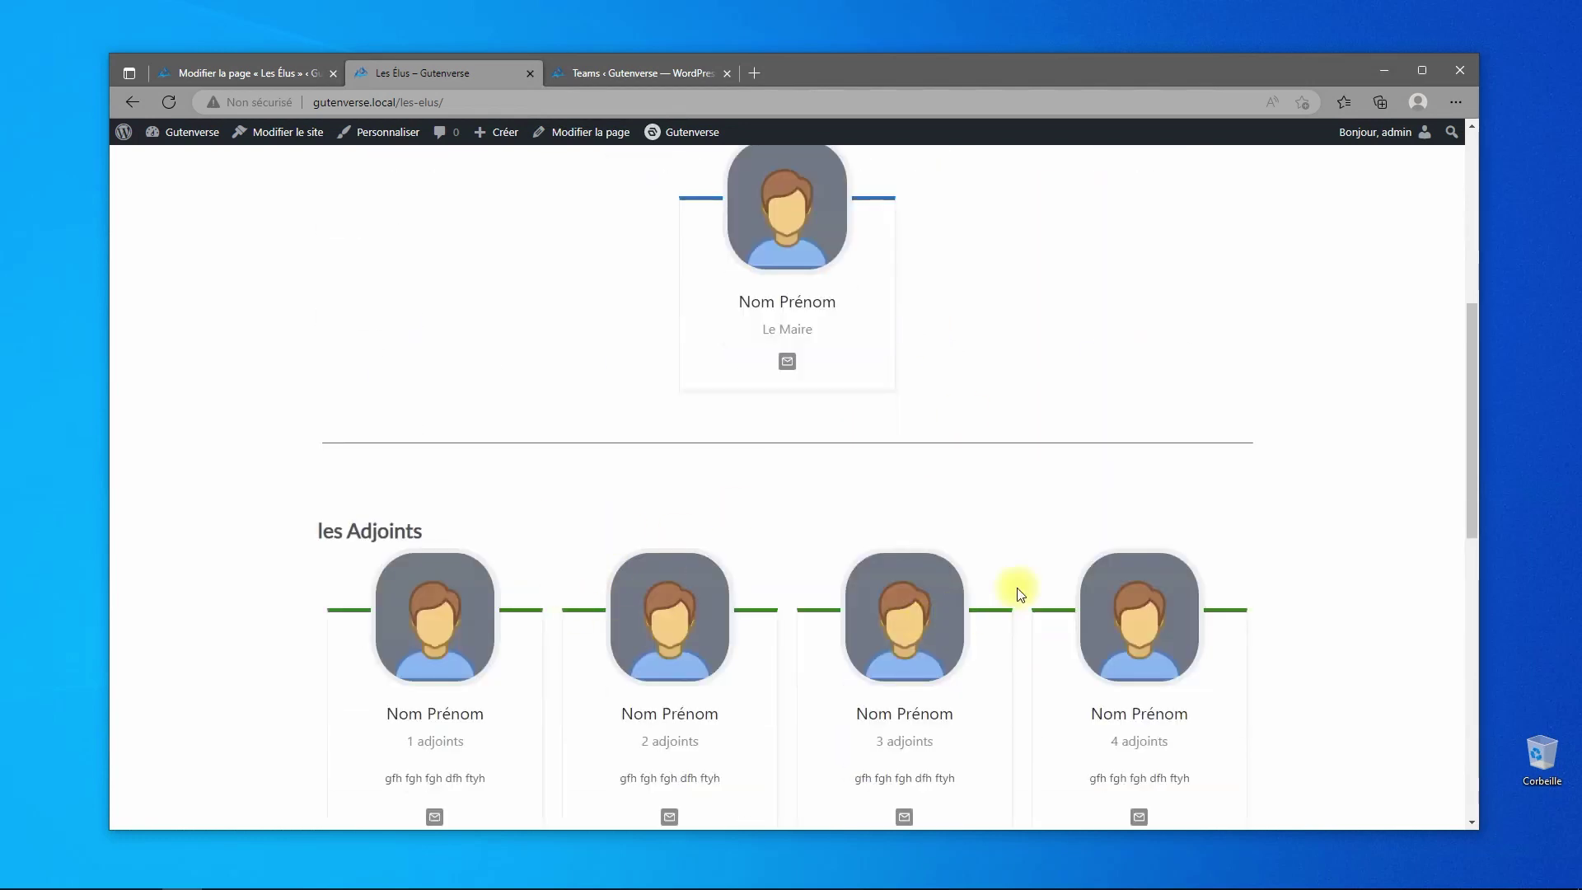
{"action": "scroll", "coordinate": [980, 467], "scroll_direction": "down", "scroll_amount": 2}
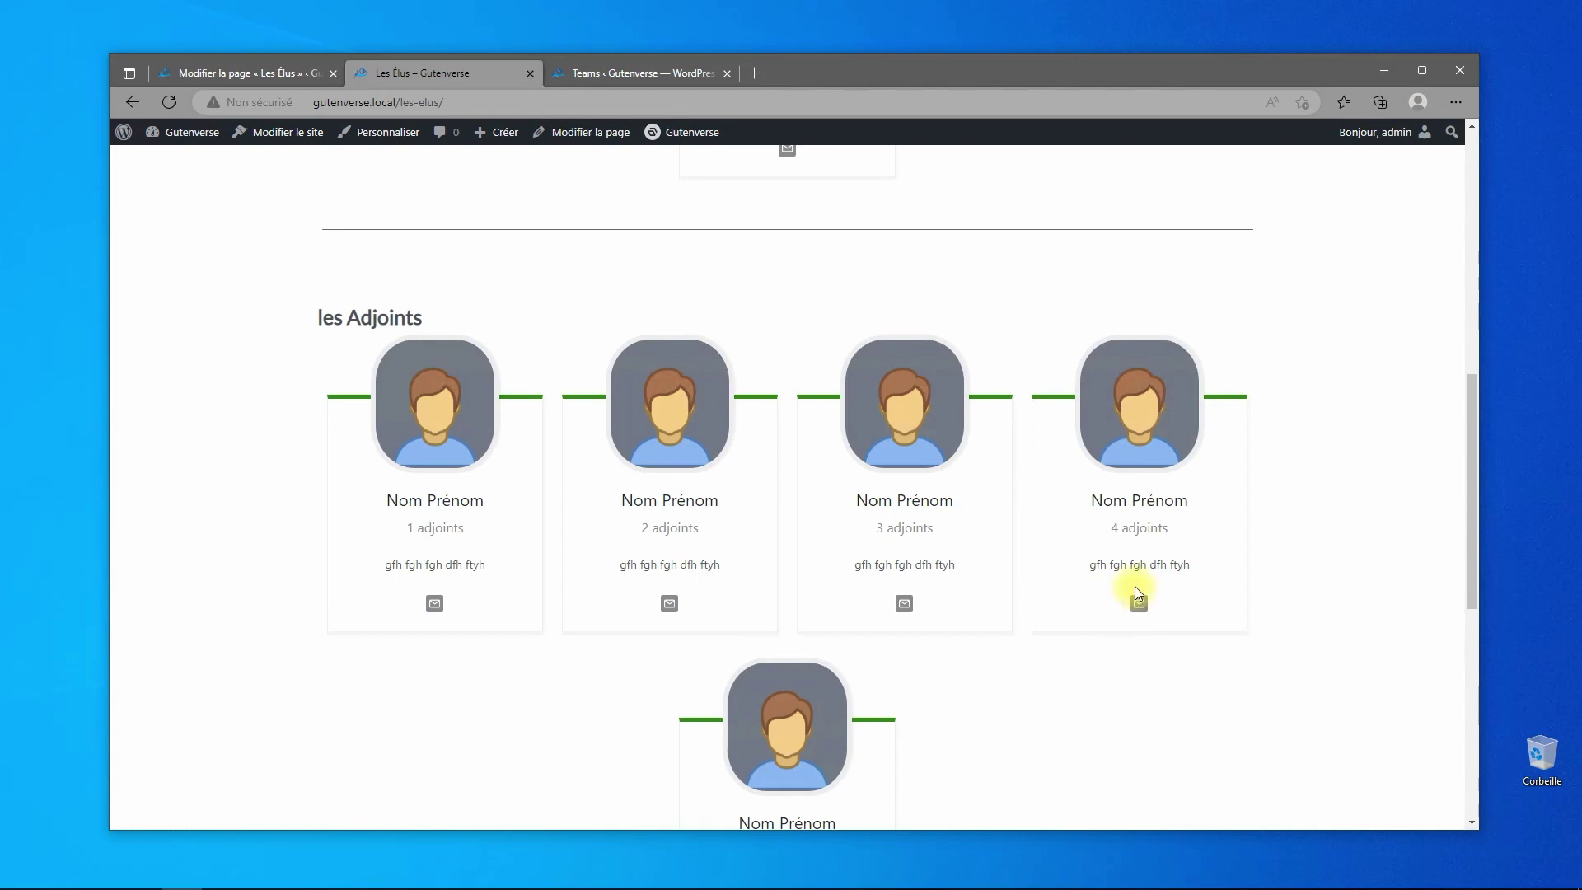
{"action": "scroll", "coordinate": [1071, 544], "scroll_direction": "down", "scroll_amount": 2}
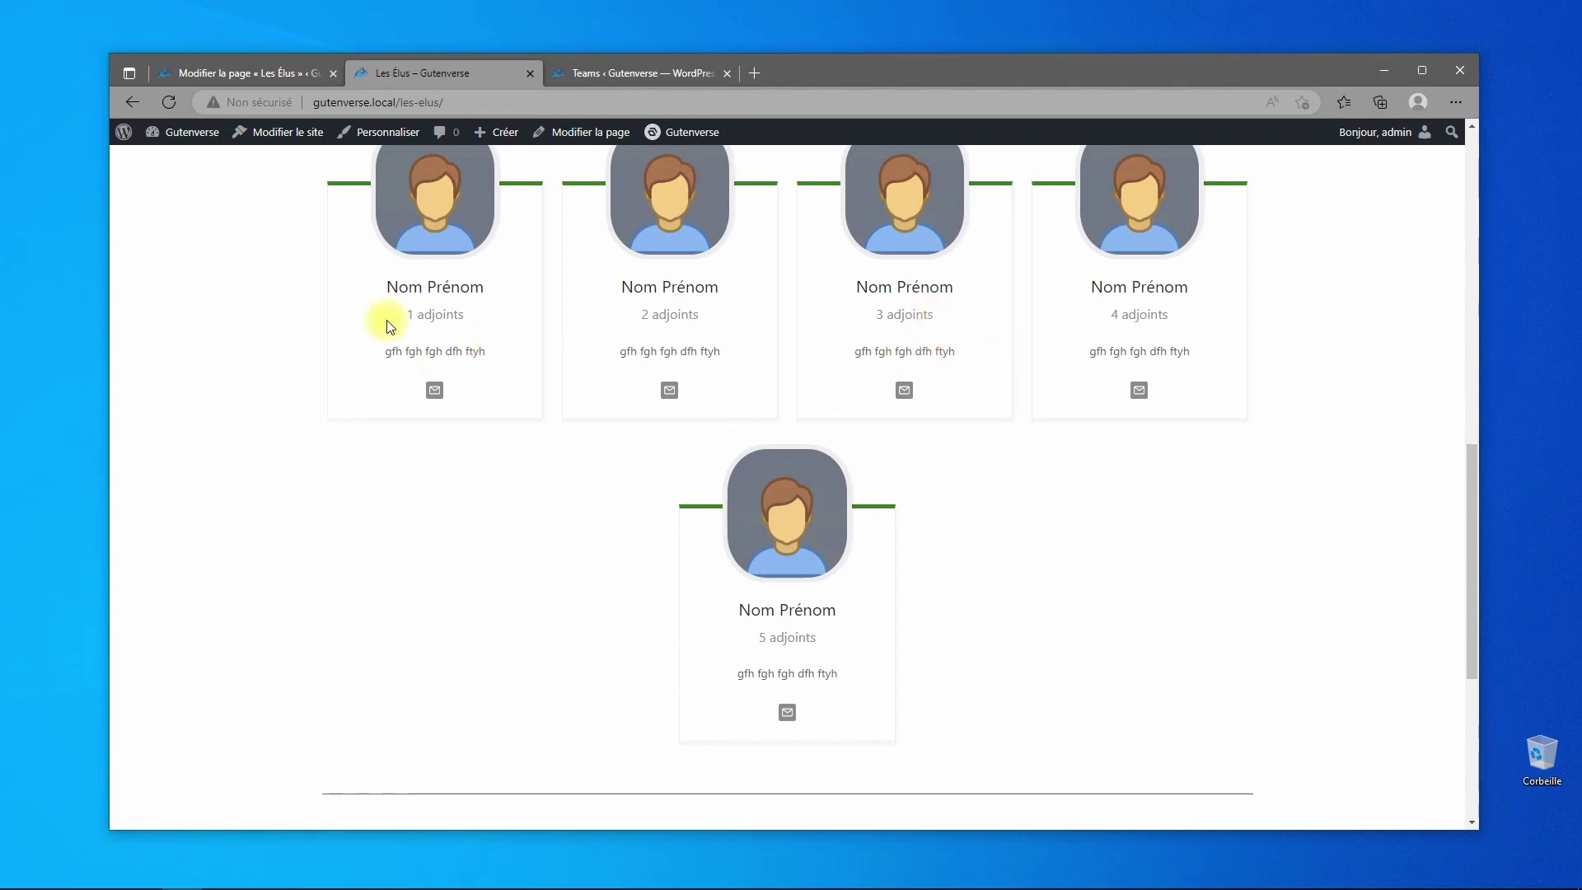
{"action": "scroll", "coordinate": [970, 499], "scroll_direction": "up", "scroll_amount": 3}
{"action": "scroll", "coordinate": [971, 505], "scroll_direction": "up", "scroll_amount": 3}
{"action": "scroll", "coordinate": [971, 504], "scroll_direction": "down", "scroll_amount": 4}
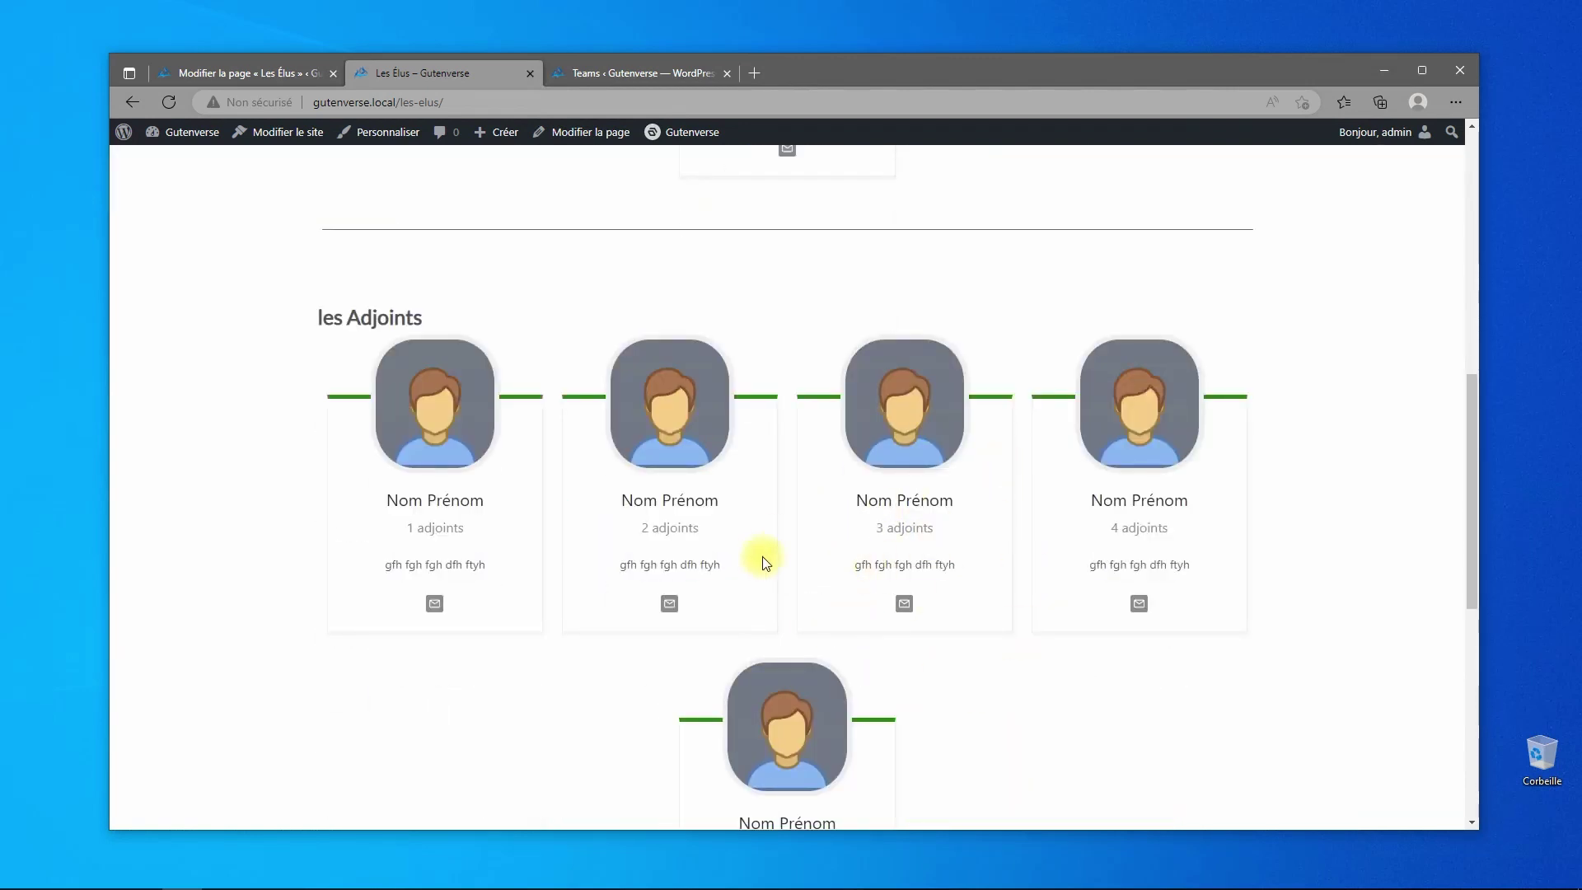
{"action": "scroll", "coordinate": [933, 575], "scroll_direction": "up", "scroll_amount": 3}
{"action": "scroll", "coordinate": [931, 571], "scroll_direction": "up", "scroll_amount": 1}
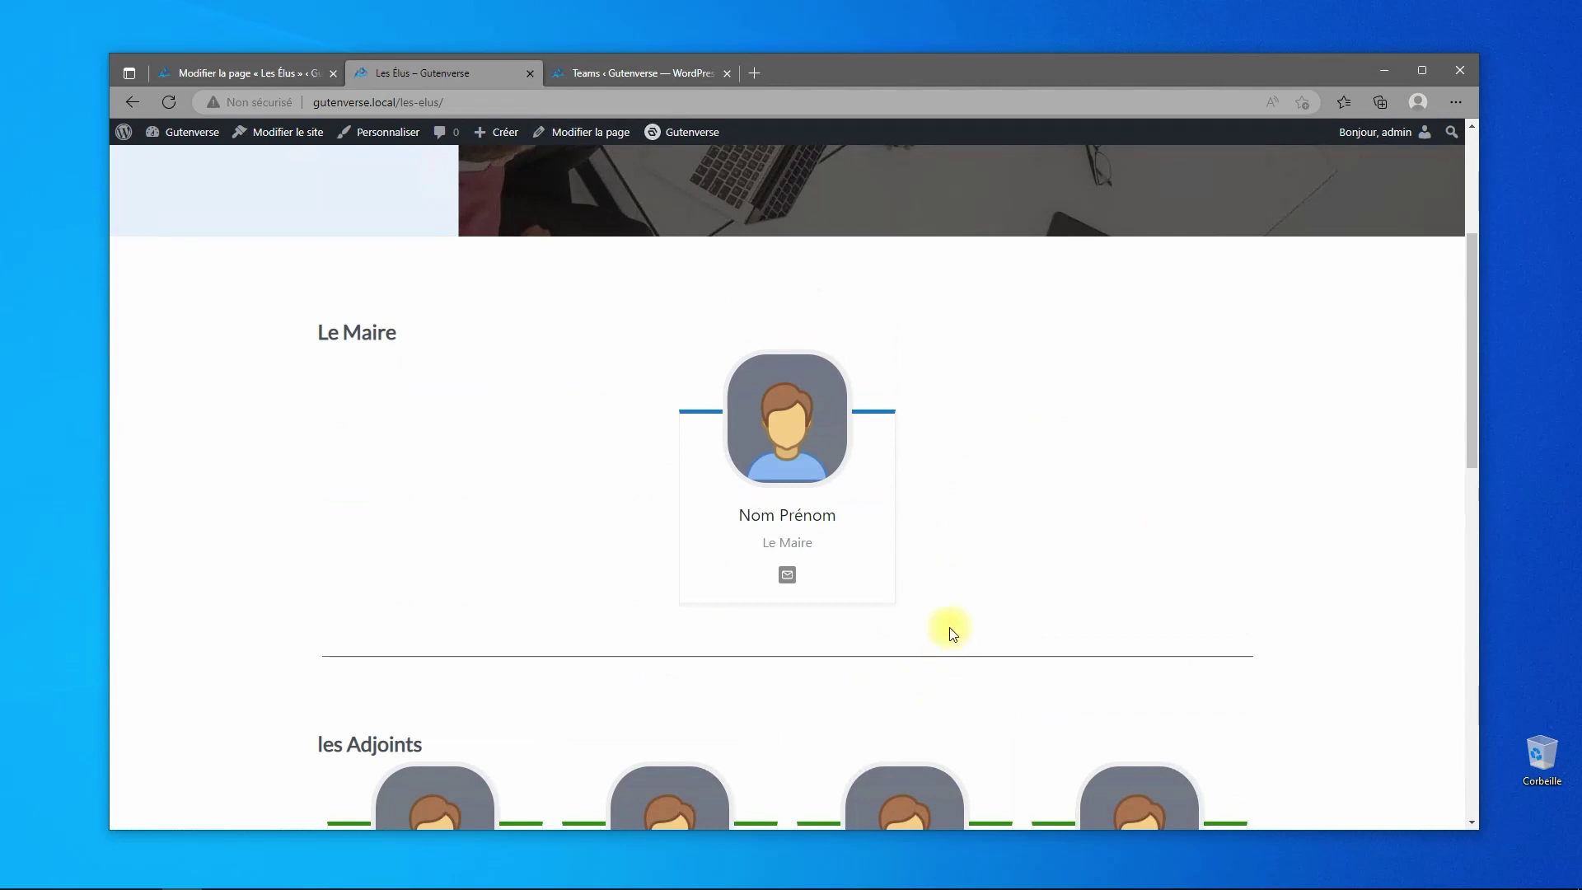
{"action": "scroll", "coordinate": [901, 511], "scroll_direction": "up", "scroll_amount": 3}
{"action": "scroll", "coordinate": [901, 510], "scroll_direction": "down", "scroll_amount": 5}
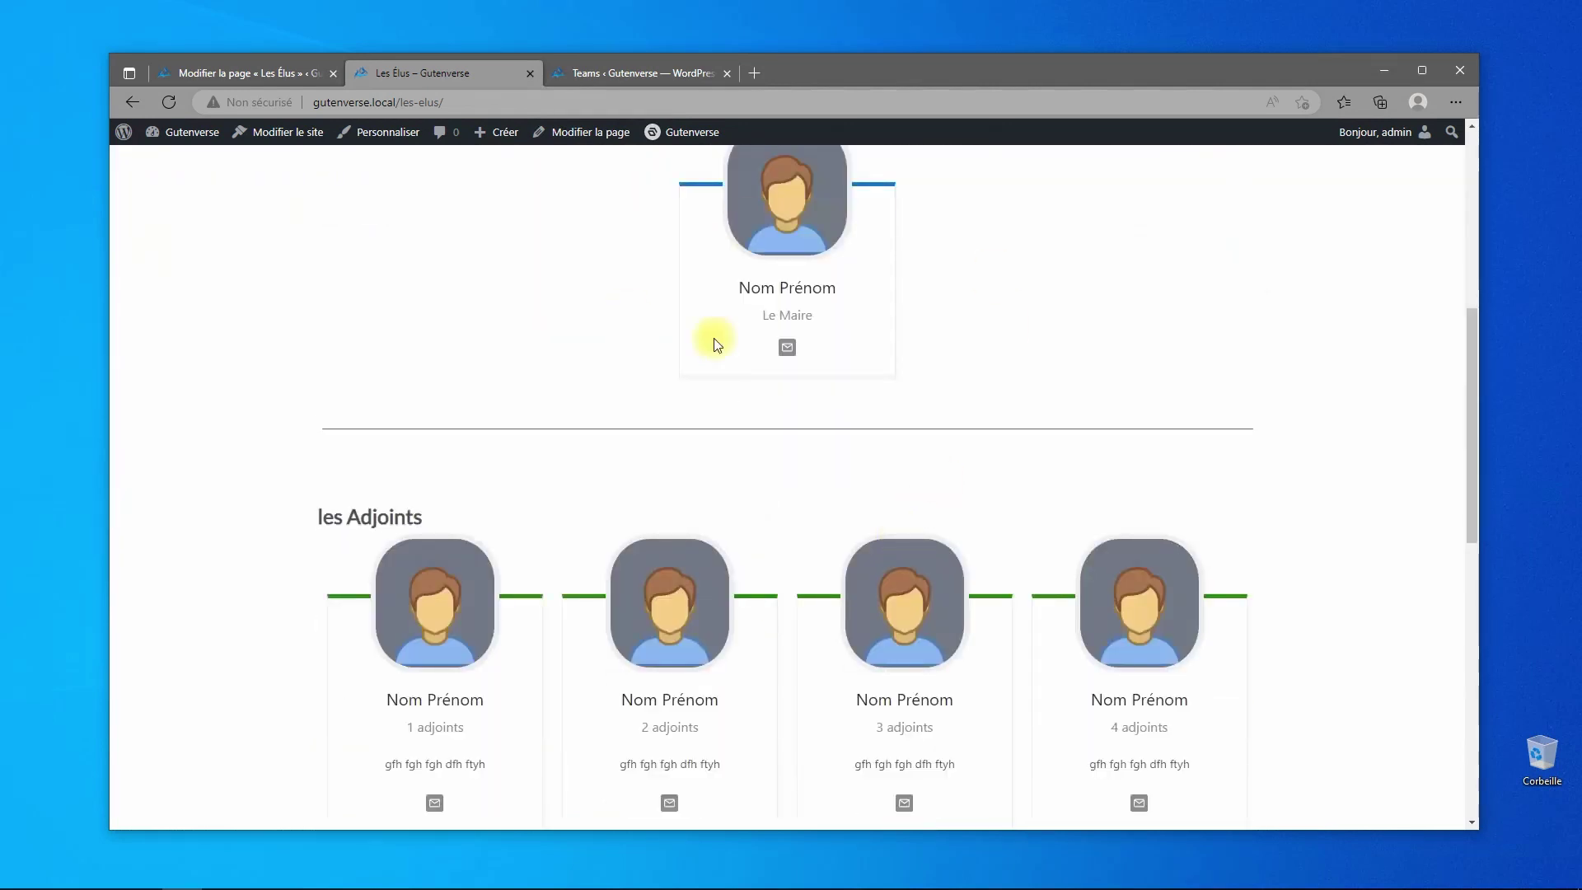
{"action": "scroll", "coordinate": [1037, 711], "scroll_direction": "down", "scroll_amount": 2}
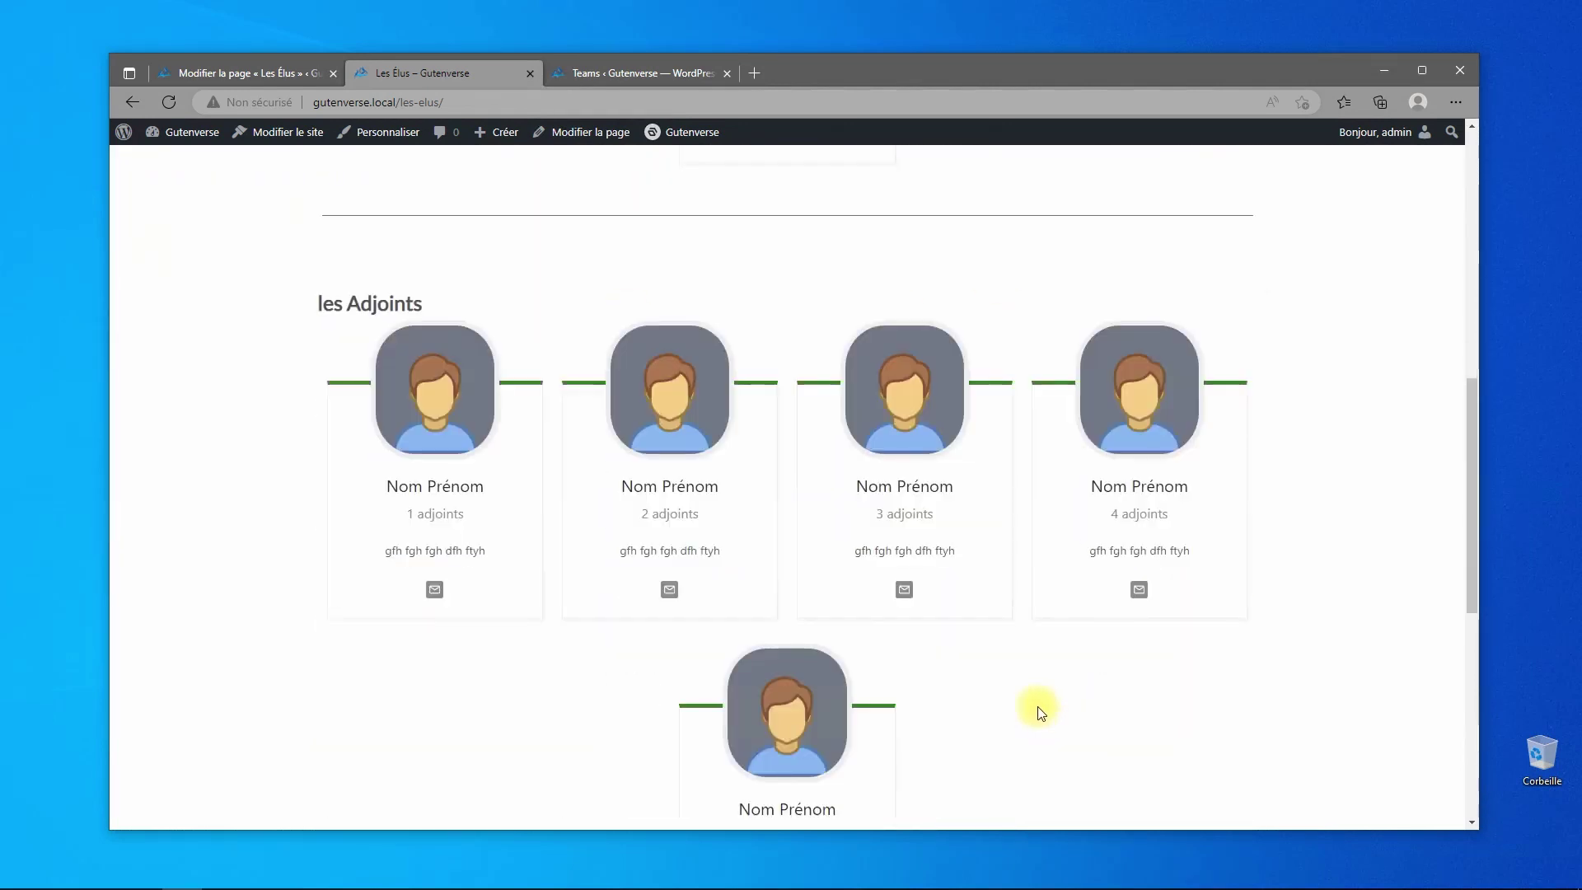
{"action": "scroll", "coordinate": [974, 487], "scroll_direction": "up", "scroll_amount": 7}
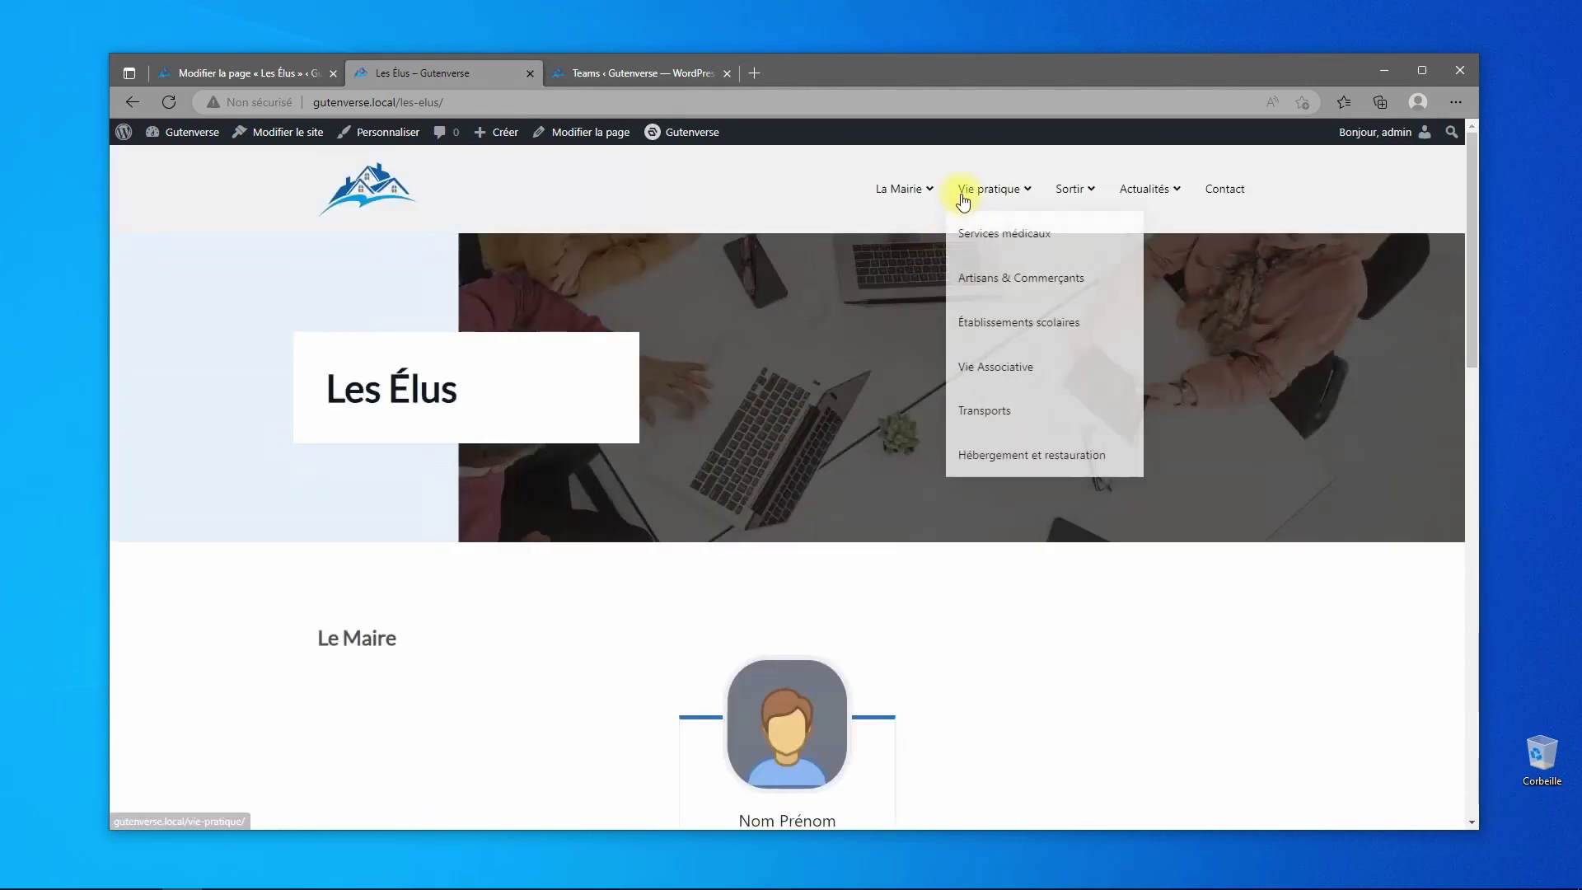
- Review the live Les Élus page from the header menus down to the footer and back
{"action": "mouse_move", "coordinate": [928, 197]}
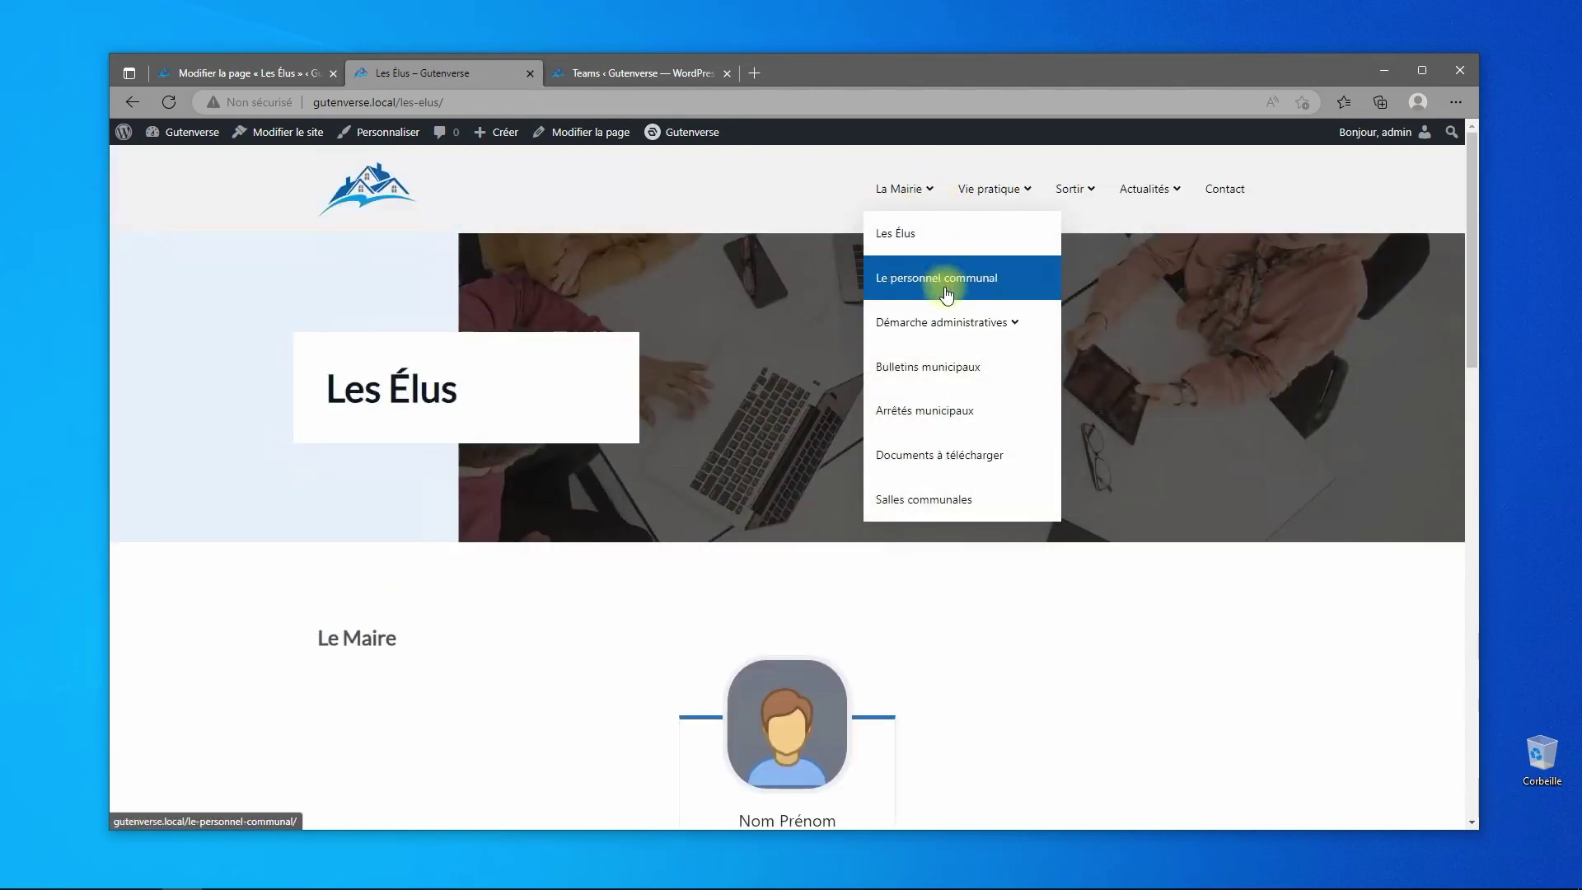
{"action": "scroll", "coordinate": [570, 467], "scroll_direction": "down", "scroll_amount": 5}
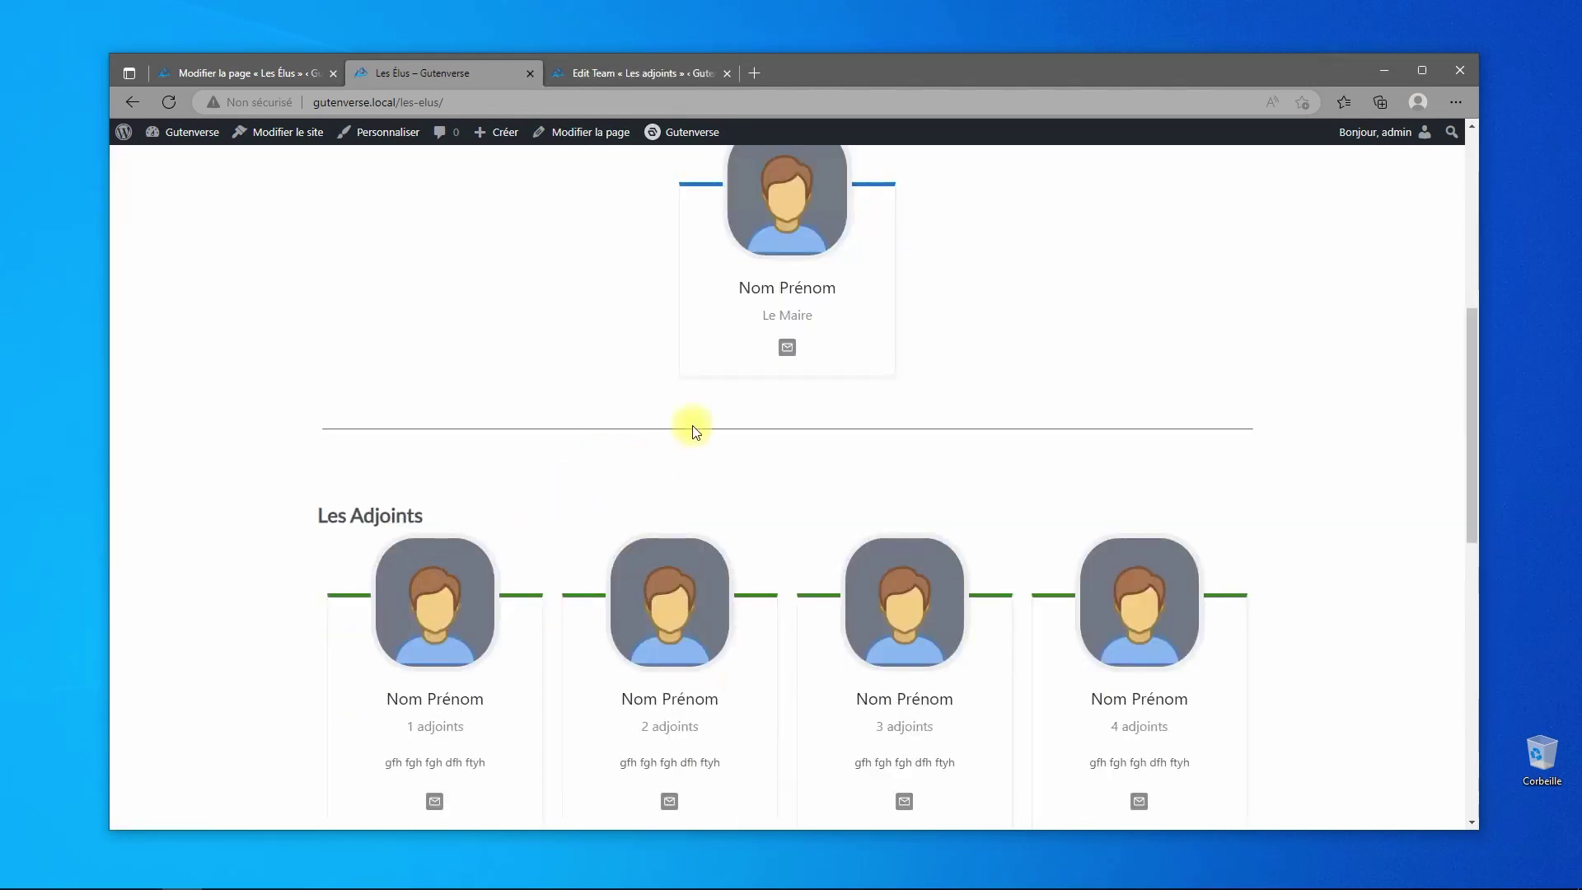
{"action": "scroll", "coordinate": [746, 385], "scroll_direction": "up", "scroll_amount": 3}
{"action": "scroll", "coordinate": [782, 247], "scroll_direction": "up", "scroll_amount": 2}
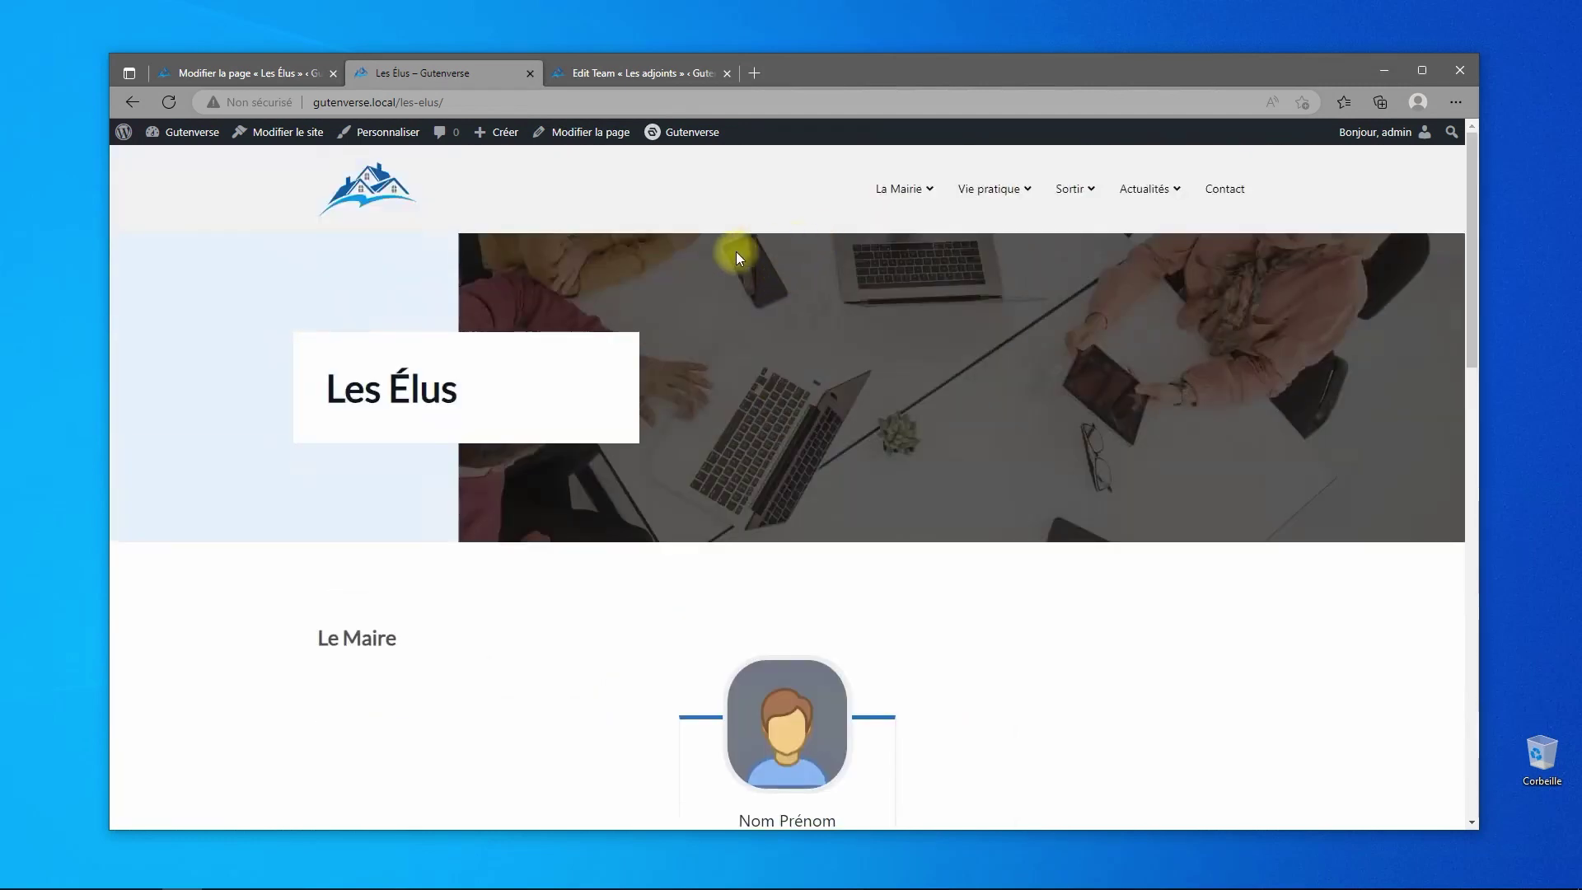
{"action": "mouse_move", "coordinate": [1118, 199]}
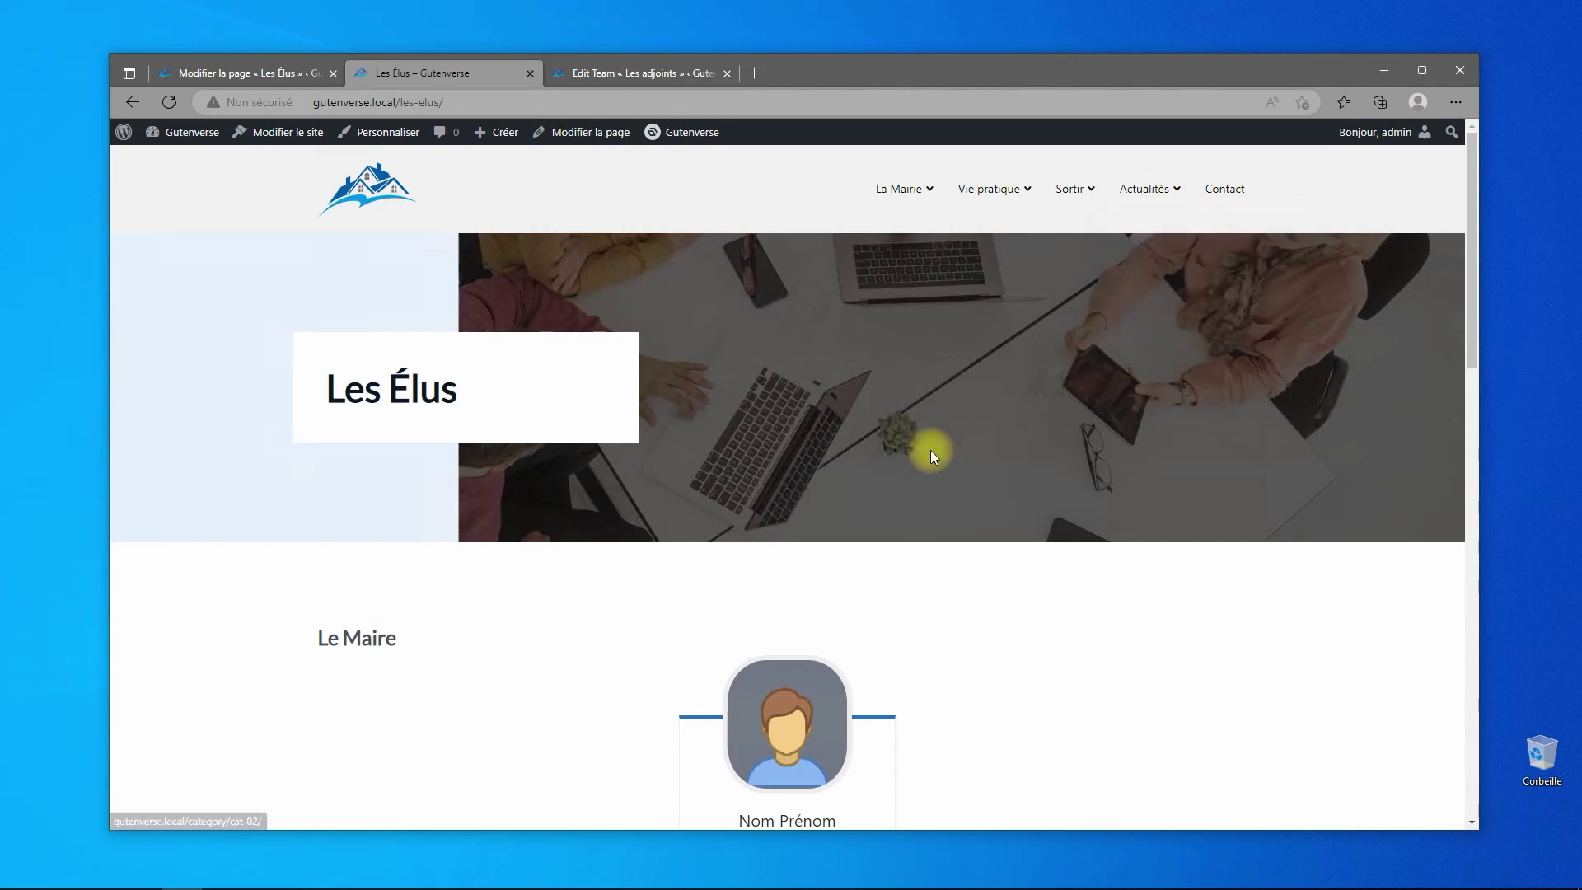
{"action": "scroll", "coordinate": [939, 445], "scroll_direction": "down", "scroll_amount": 15}
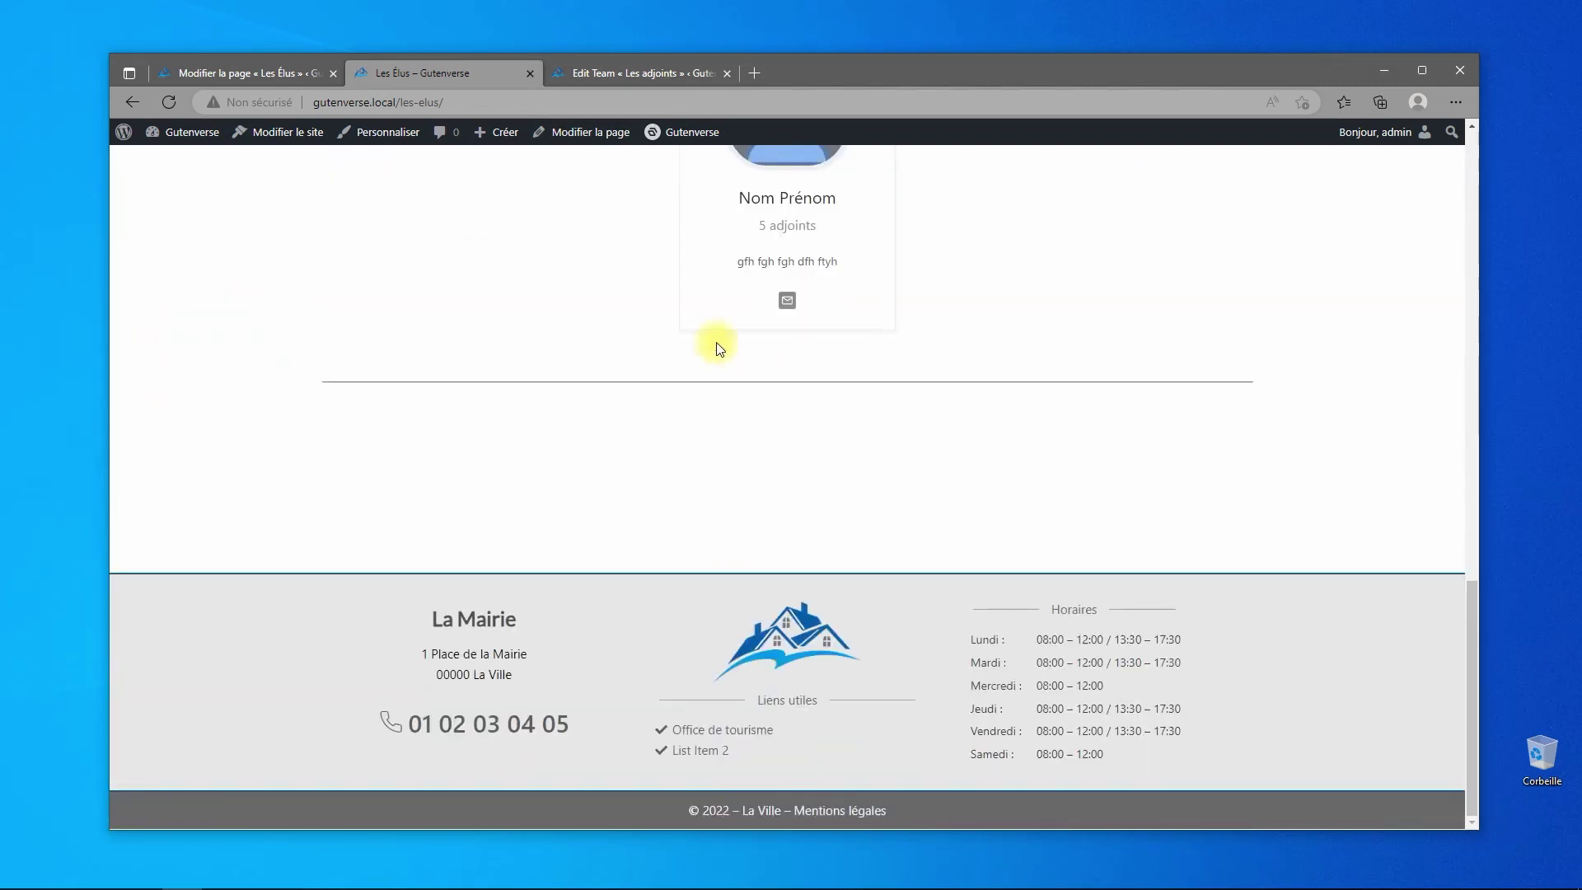
{"action": "scroll", "coordinate": [700, 338], "scroll_direction": "up", "scroll_amount": 10}
{"action": "scroll", "coordinate": [680, 337], "scroll_direction": "up", "scroll_amount": 4}
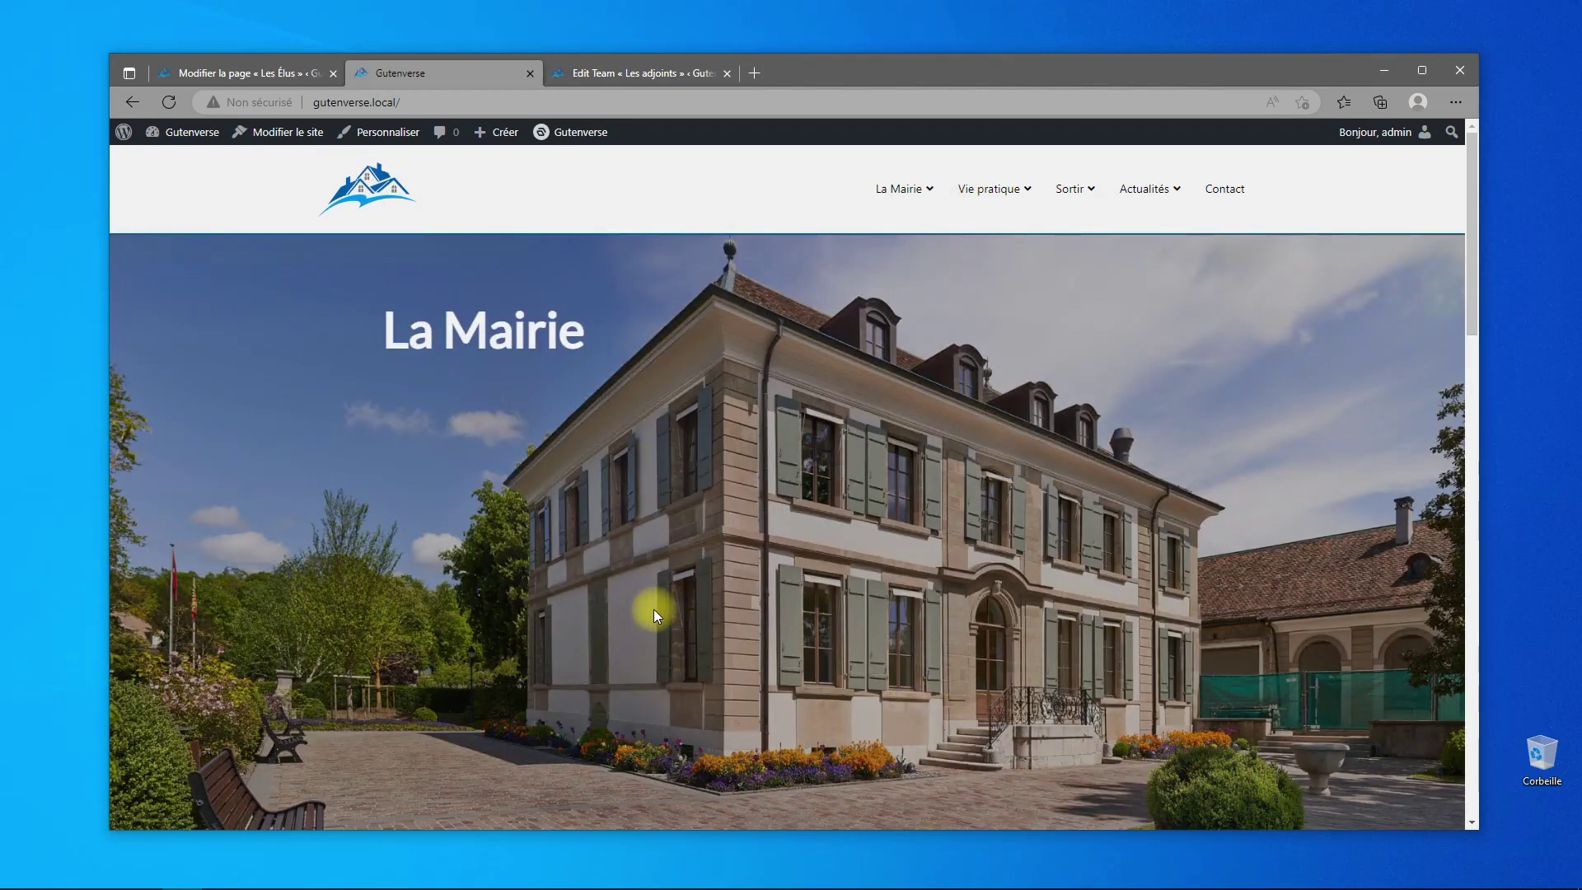
- Scroll through the home page's La Mairie, La Commune and Communication sections
{"action": "scroll", "coordinate": [606, 529], "scroll_direction": "down", "scroll_amount": 10}
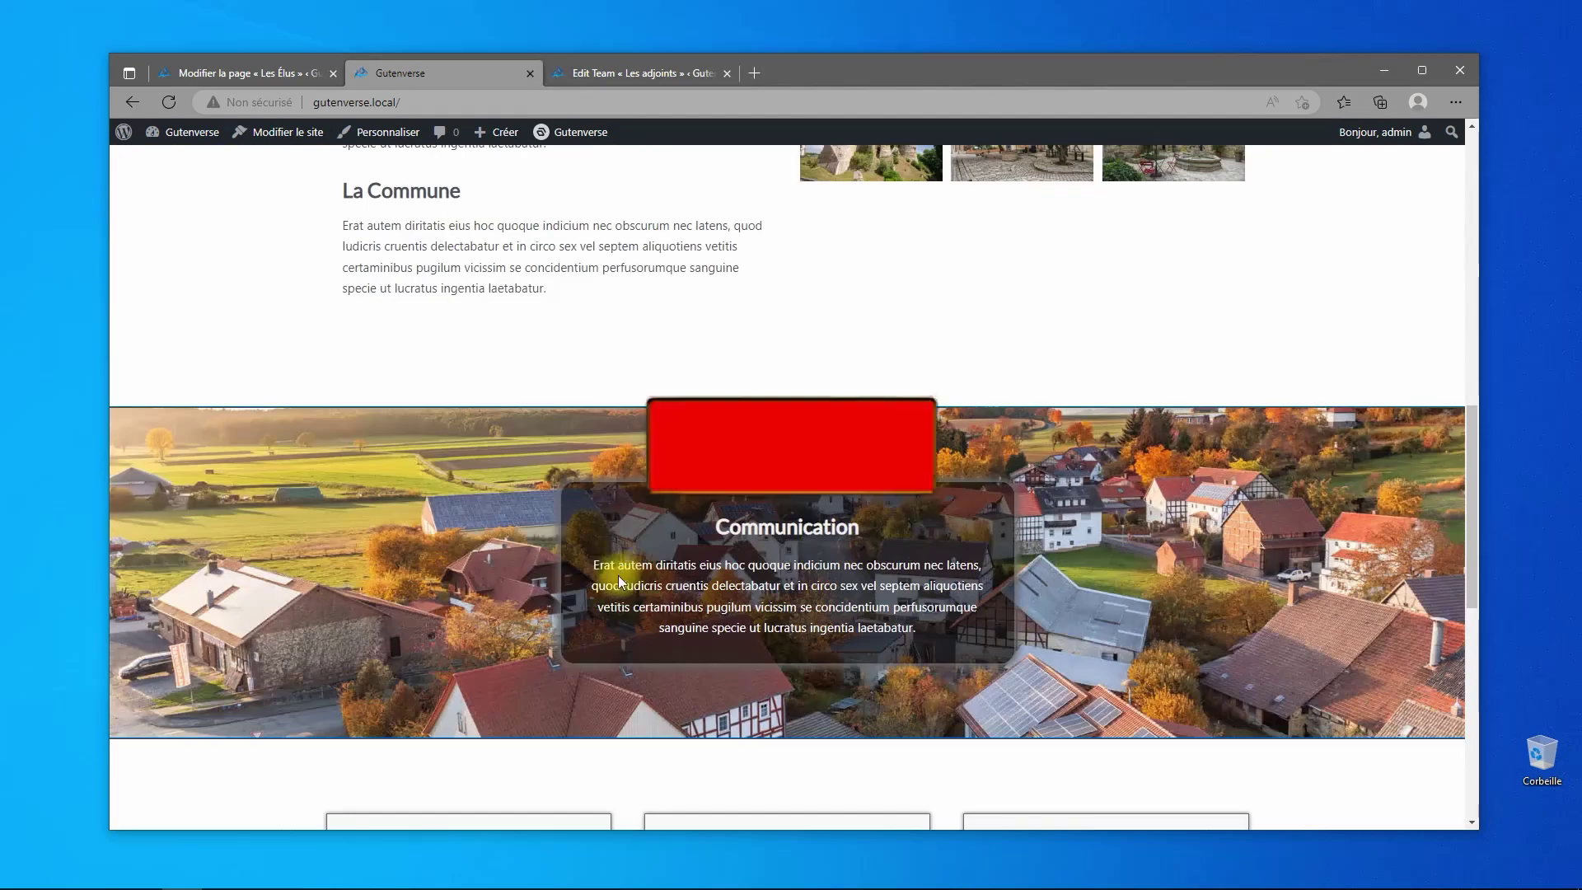
{"action": "scroll", "coordinate": [620, 583], "scroll_direction": "down", "scroll_amount": 8}
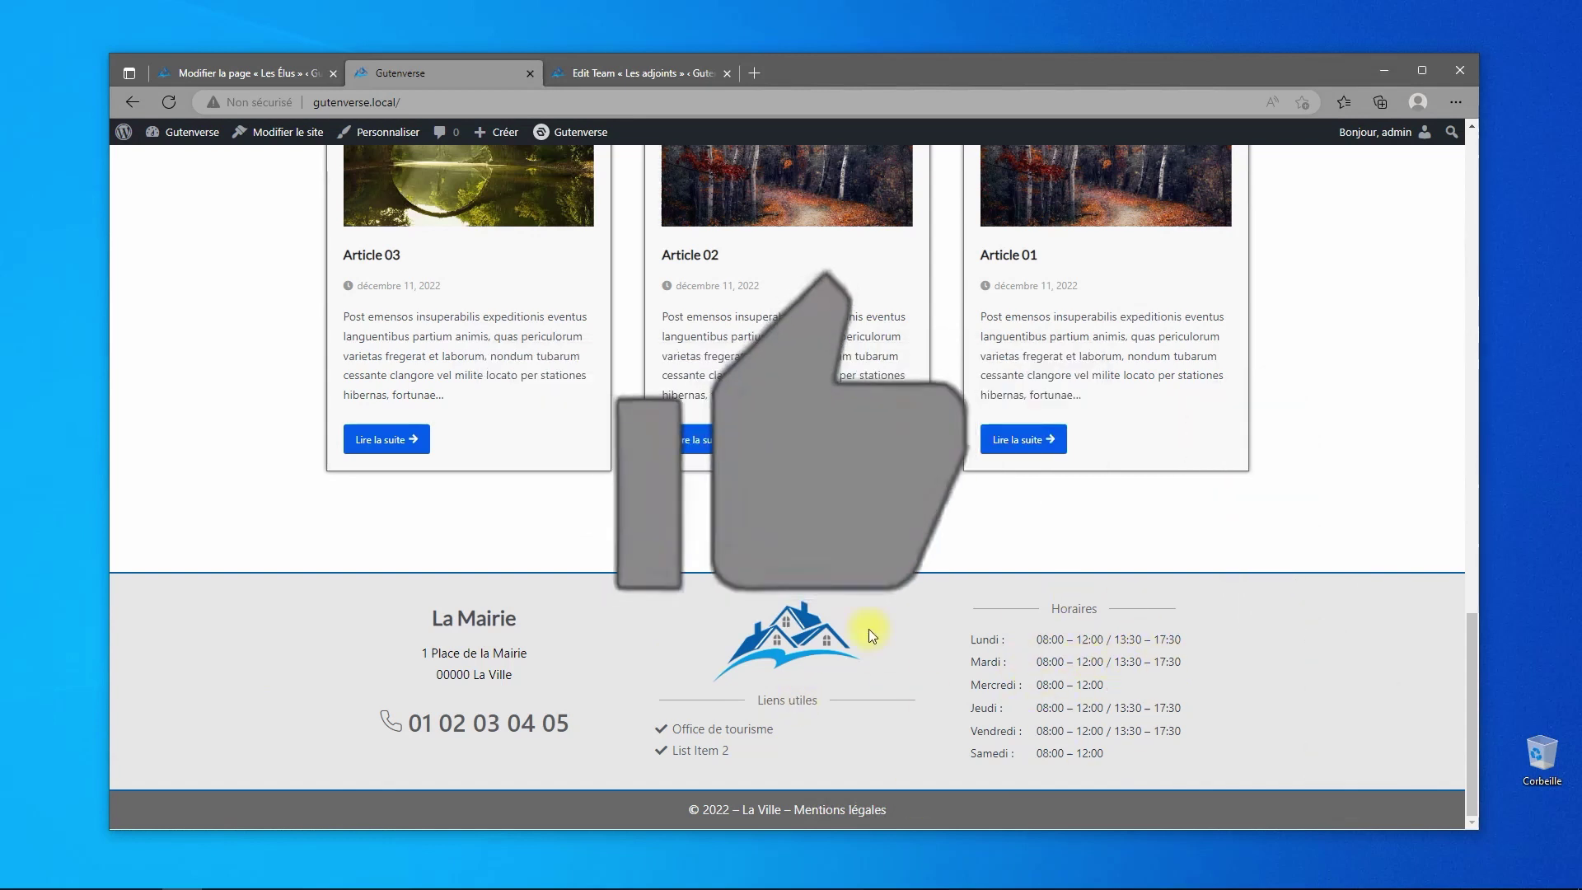
{"action": "scroll", "coordinate": [1151, 673], "scroll_direction": "up", "scroll_amount": 6}
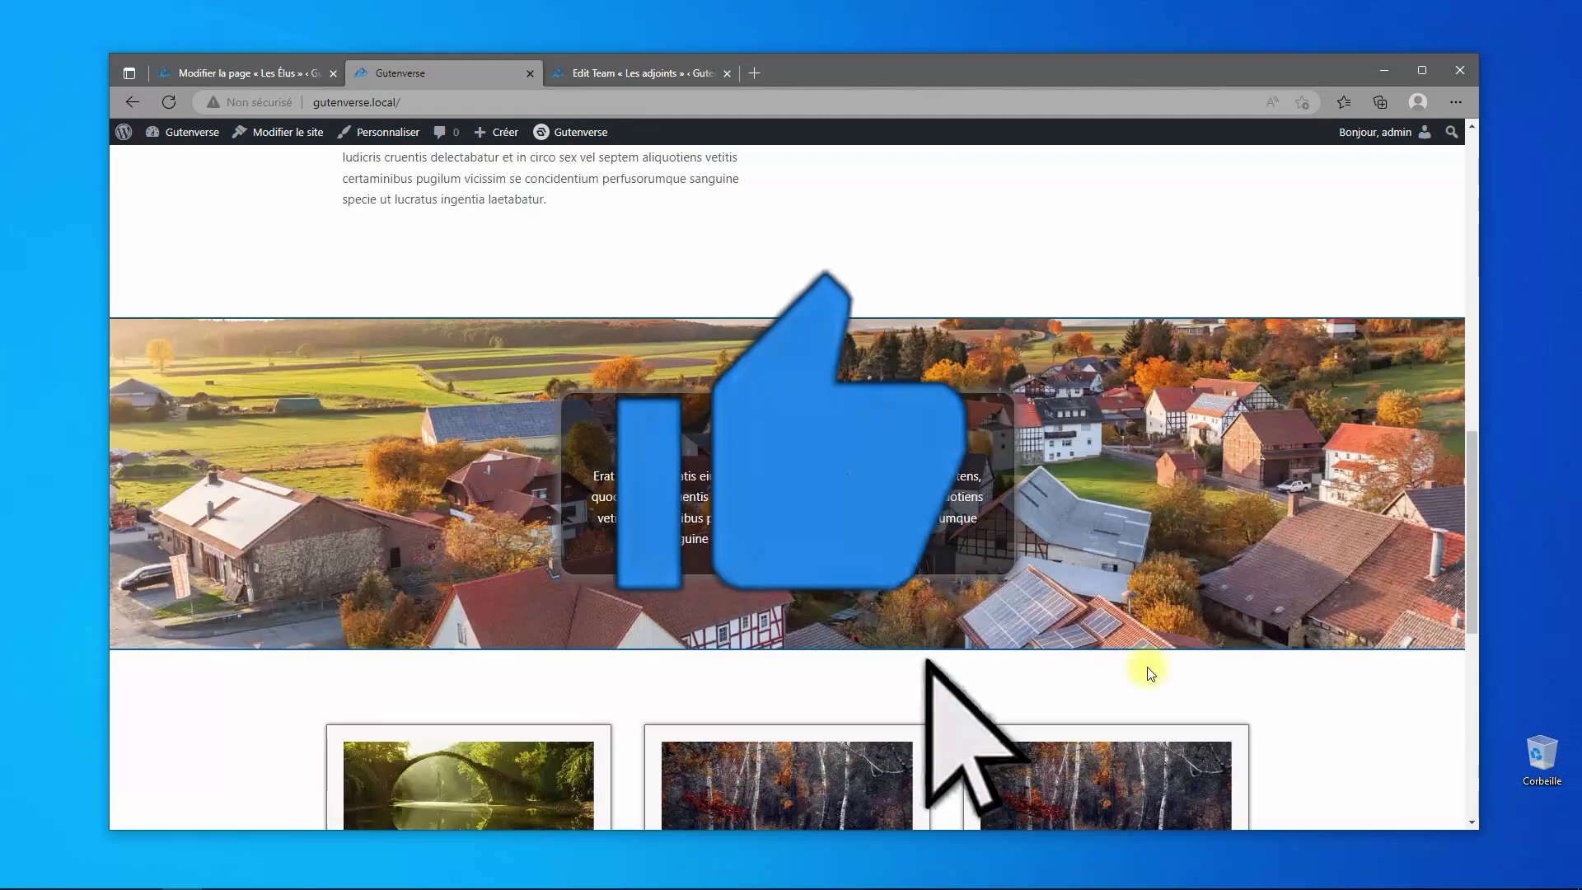